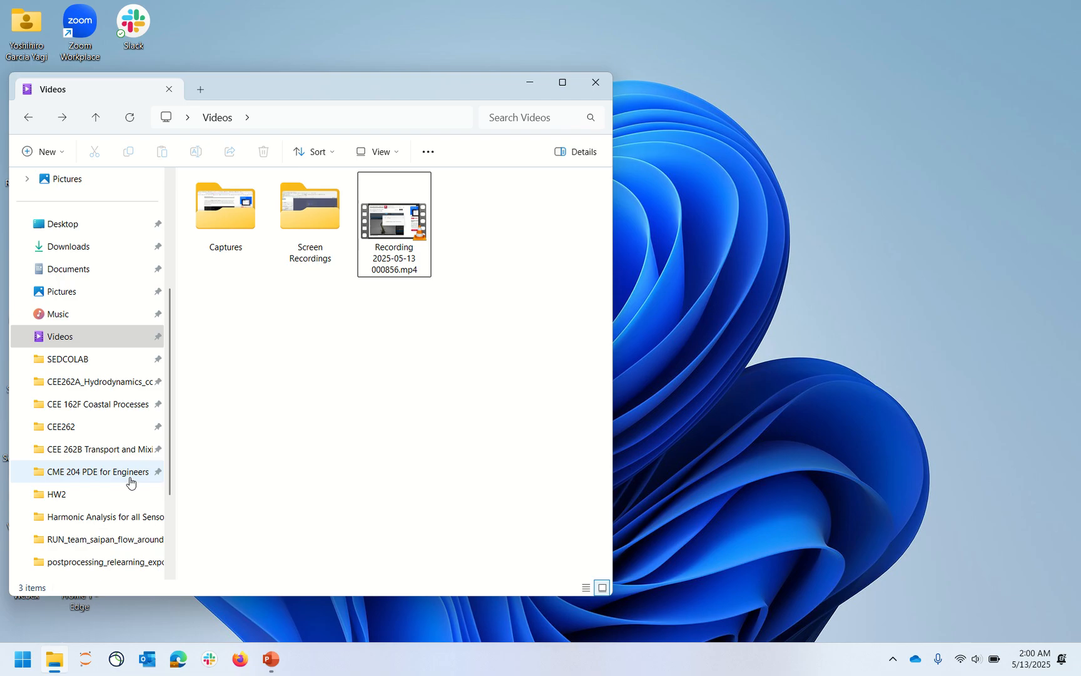
Open the RUN_team_saipan_flow_around_cylinder_SHORTENED_TRIMMED_200_timesteps folder in a maximized window and look through to the end of its contents.
{"action": "scroll", "coordinate": [129, 478], "scroll_direction": "up", "scroll_amount": 3}
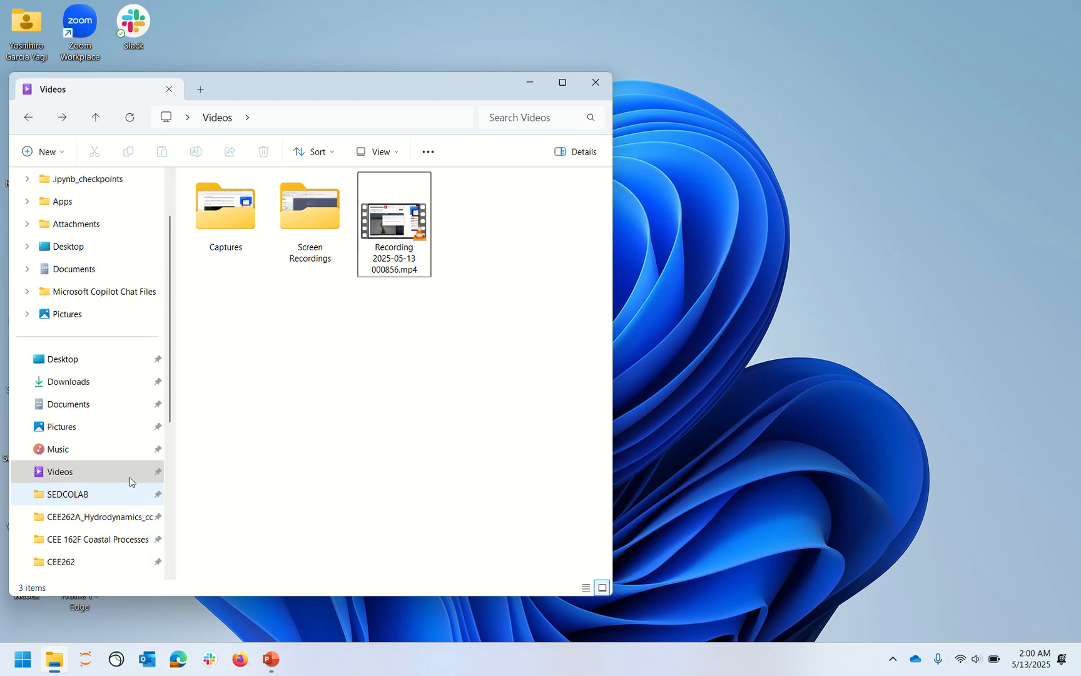
{"action": "scroll", "coordinate": [131, 481], "scroll_direction": "down", "scroll_amount": 3}
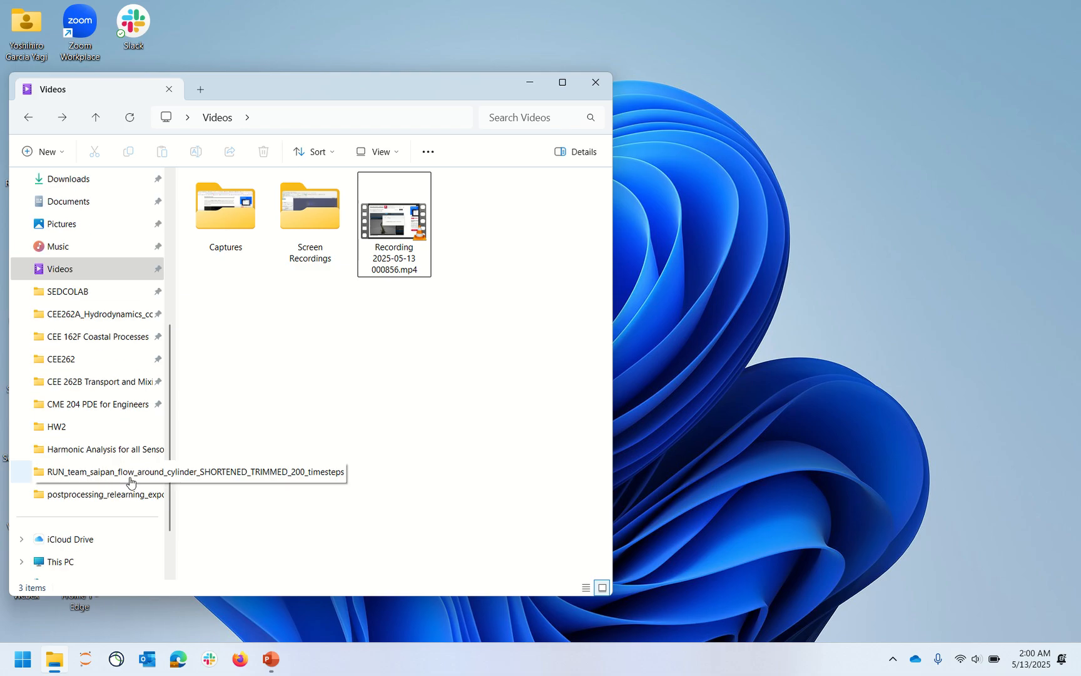
{"action": "left_click", "coordinate": [131, 480]}
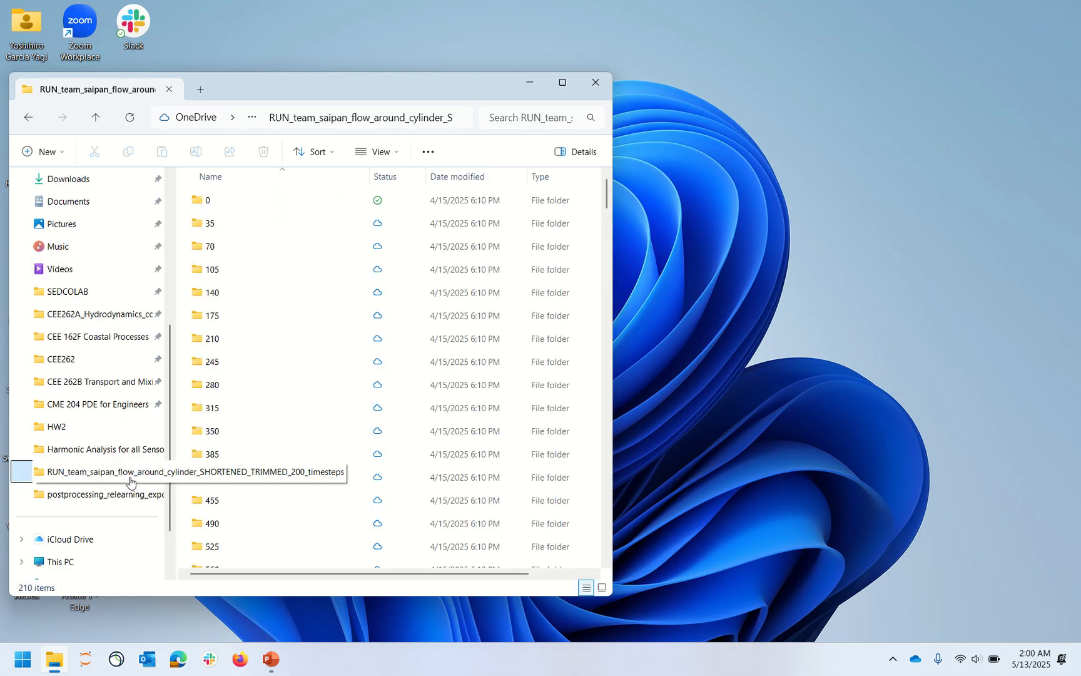
{"action": "double_click", "coordinate": [485, 73]}
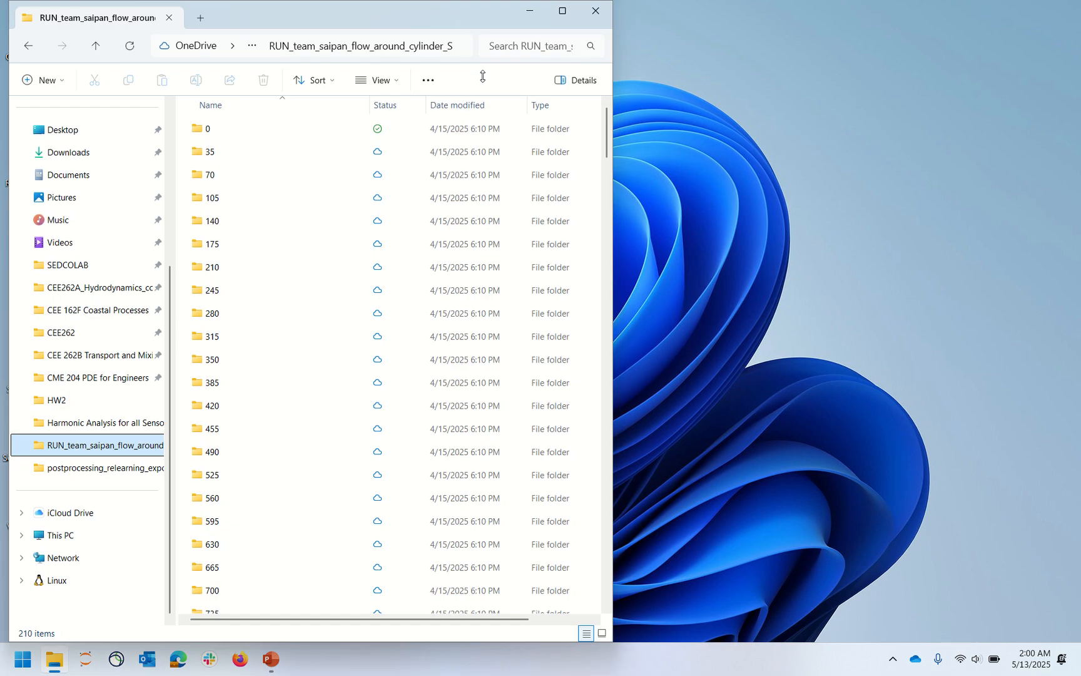
{"action": "left_click", "coordinate": [562, 12]}
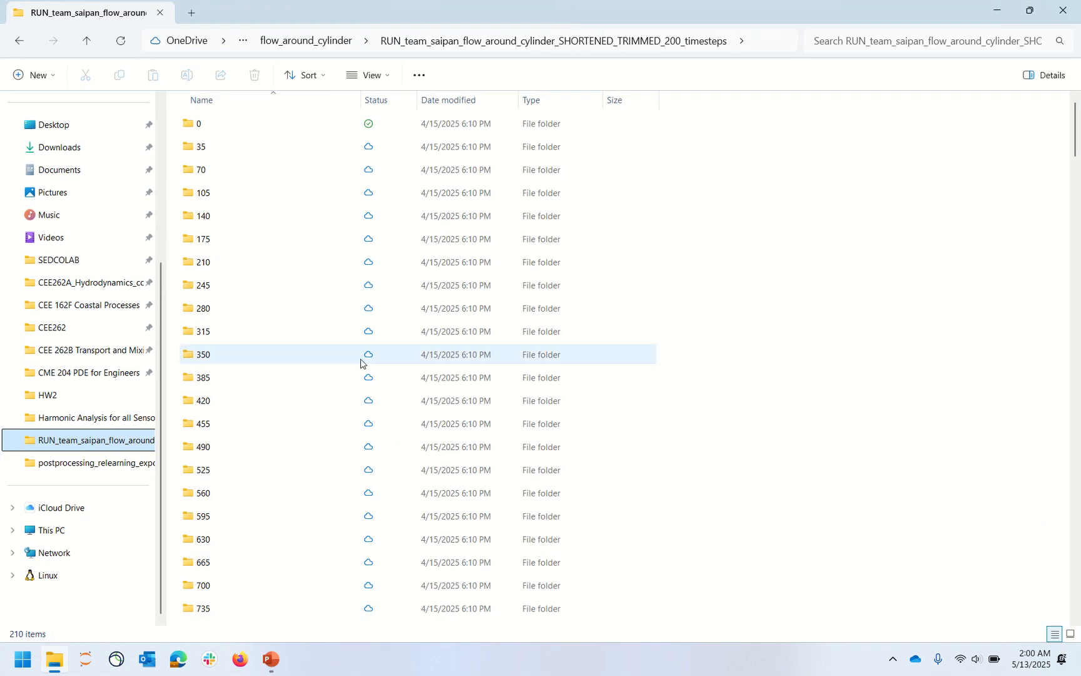
{"action": "scroll", "coordinate": [360, 362], "scroll_direction": "down", "scroll_amount": 20}
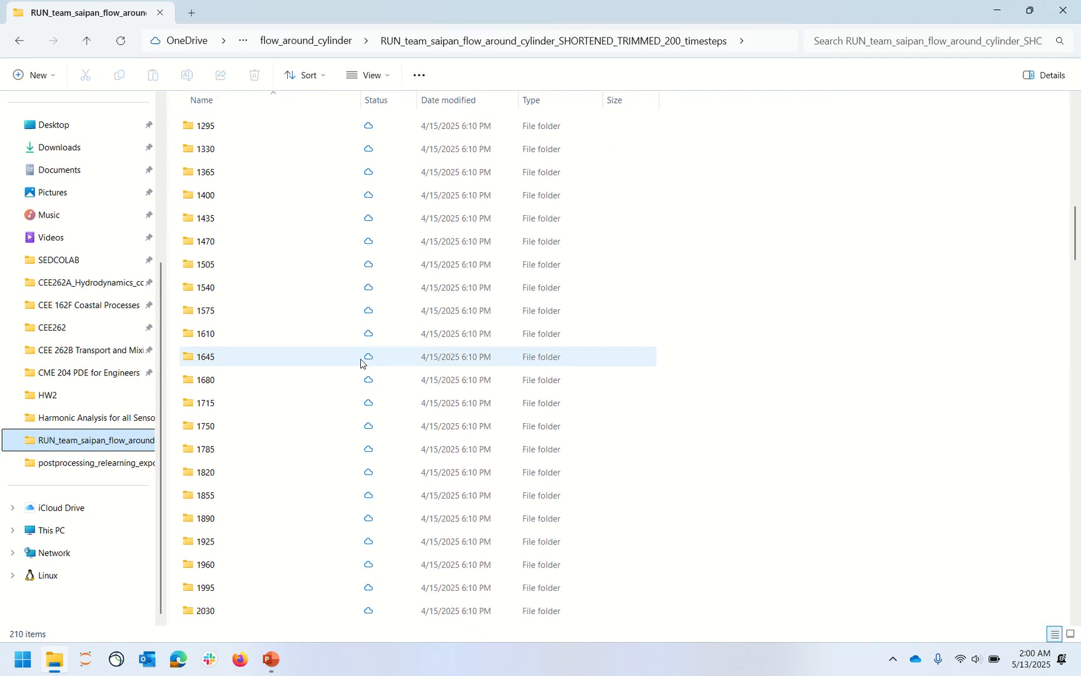
{"action": "scroll", "coordinate": [361, 363], "scroll_direction": "down", "scroll_amount": 20}
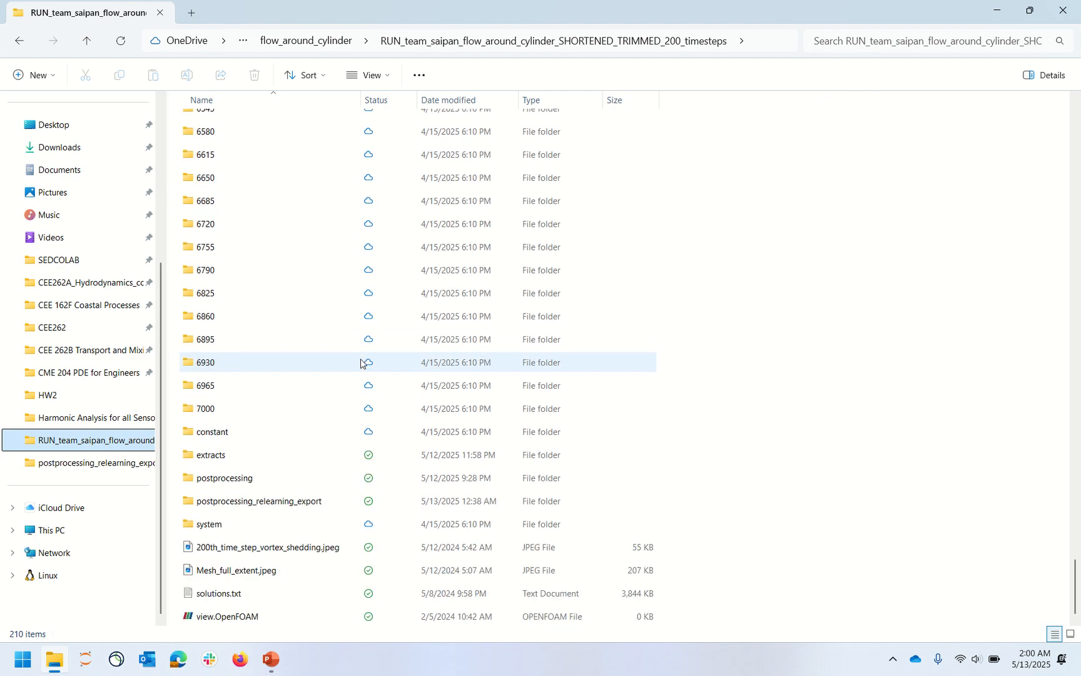
Go up to the parent flow_around_cylinder folder and reopen the SHORTENED_TRIMMED_200_timesteps run folder.
{"action": "left_click", "coordinate": [313, 40]}
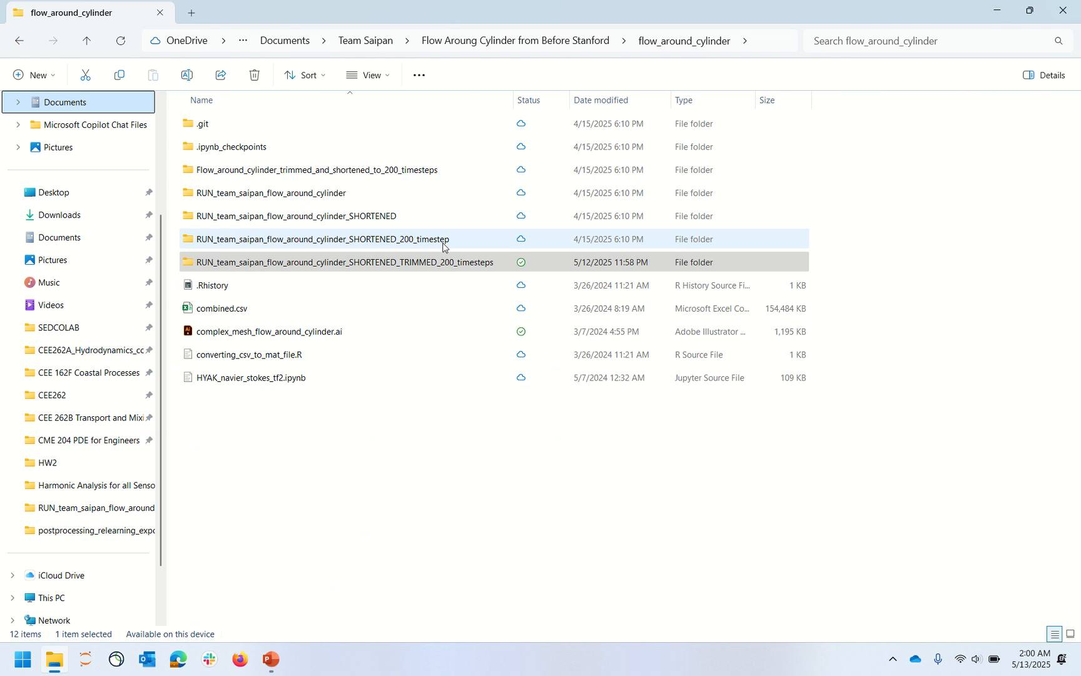
{"action": "left_click", "coordinate": [228, 262]}
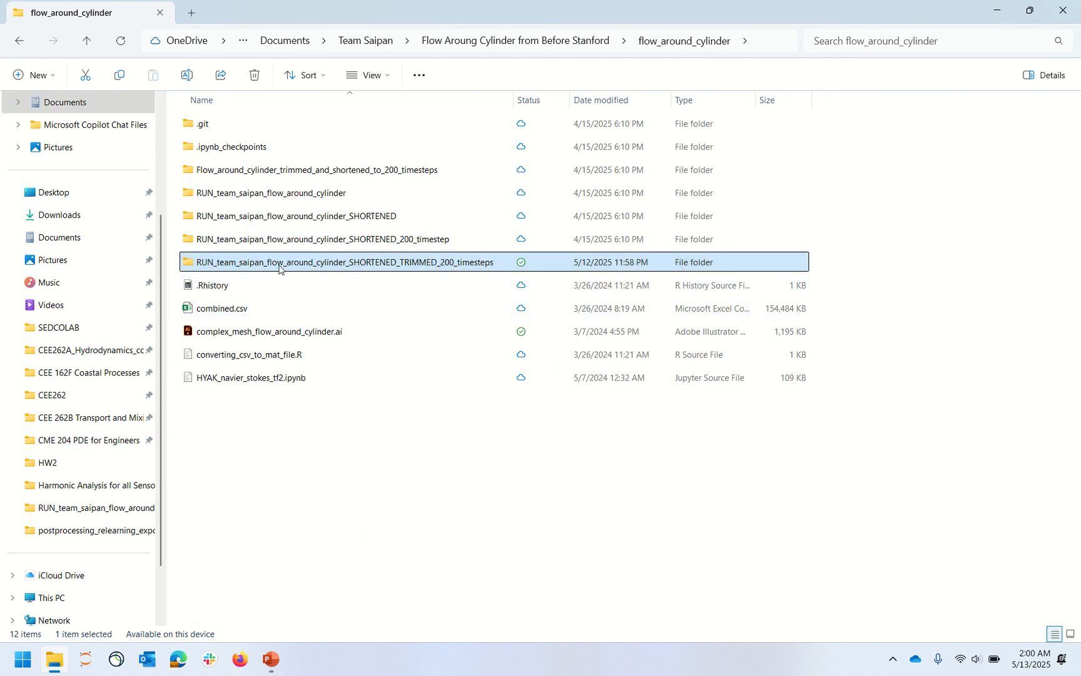
{"action": "double_click", "coordinate": [279, 264]}
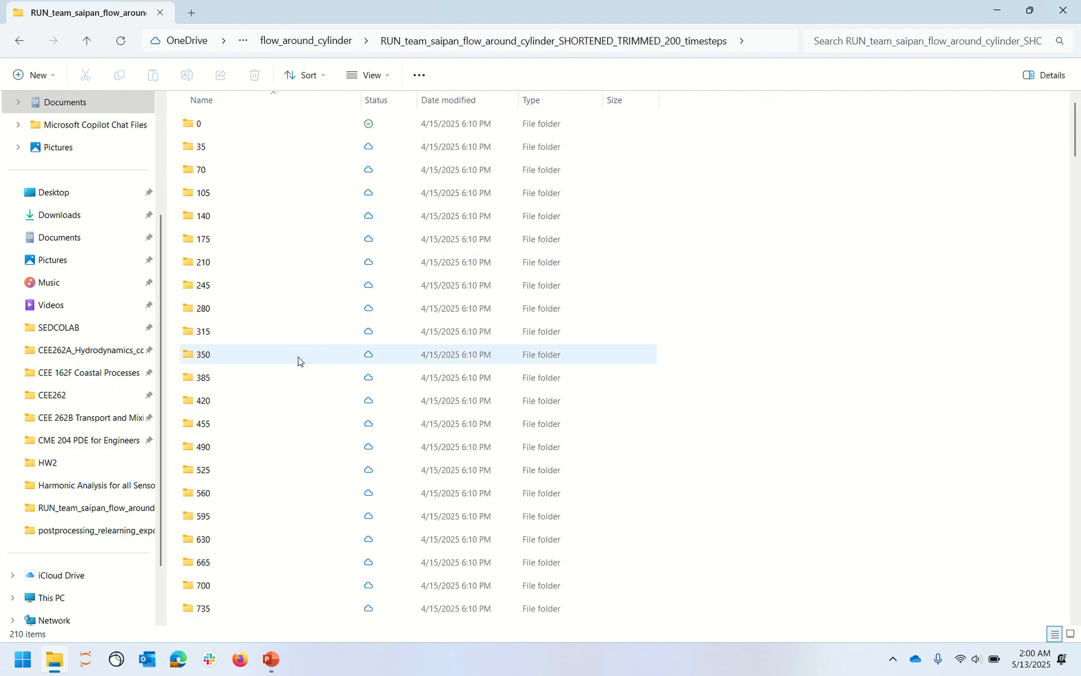
Examine the numbered time-step folders of the case, from the first to the last, and the files listed after them.
{"action": "scroll", "coordinate": [299, 378], "scroll_direction": "down", "scroll_amount": 17}
{"action": "scroll", "coordinate": [300, 379], "scroll_direction": "down", "scroll_amount": 20}
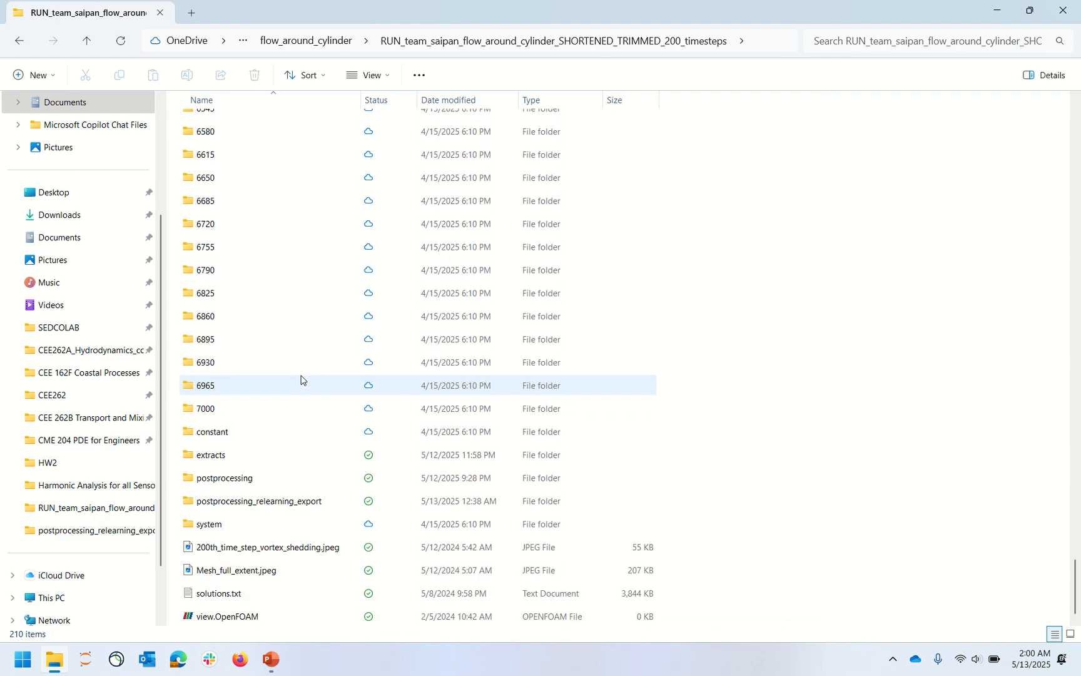
{"action": "left_click", "coordinate": [459, 407]}
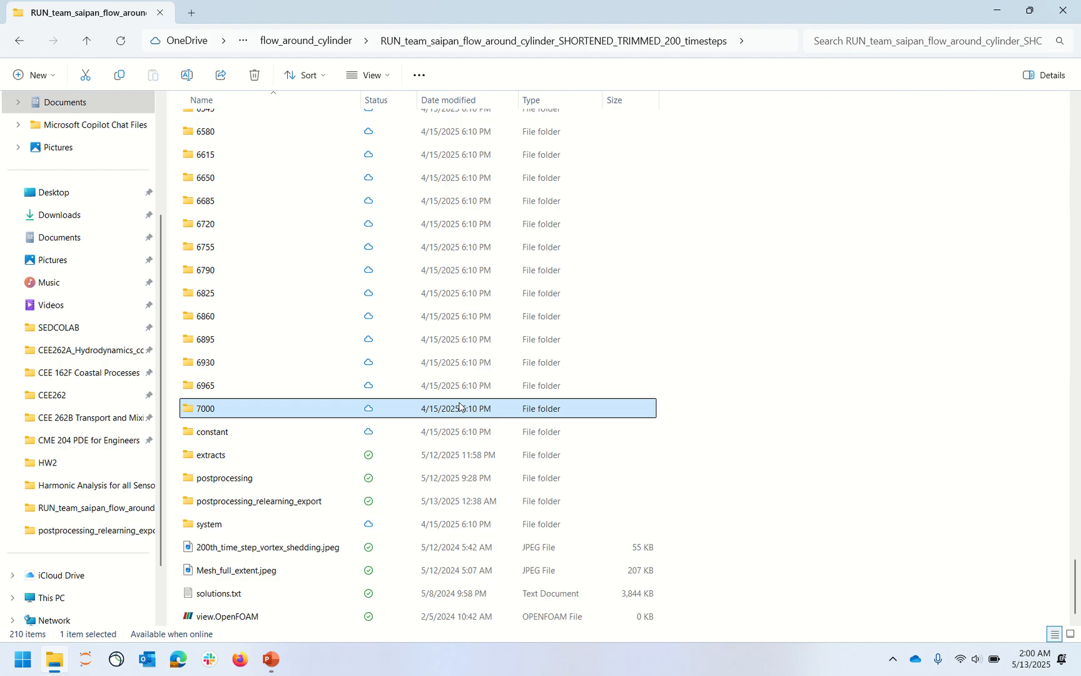
{"action": "left_click", "coordinate": [509, 384]}
{"action": "left_click", "coordinate": [496, 366]}
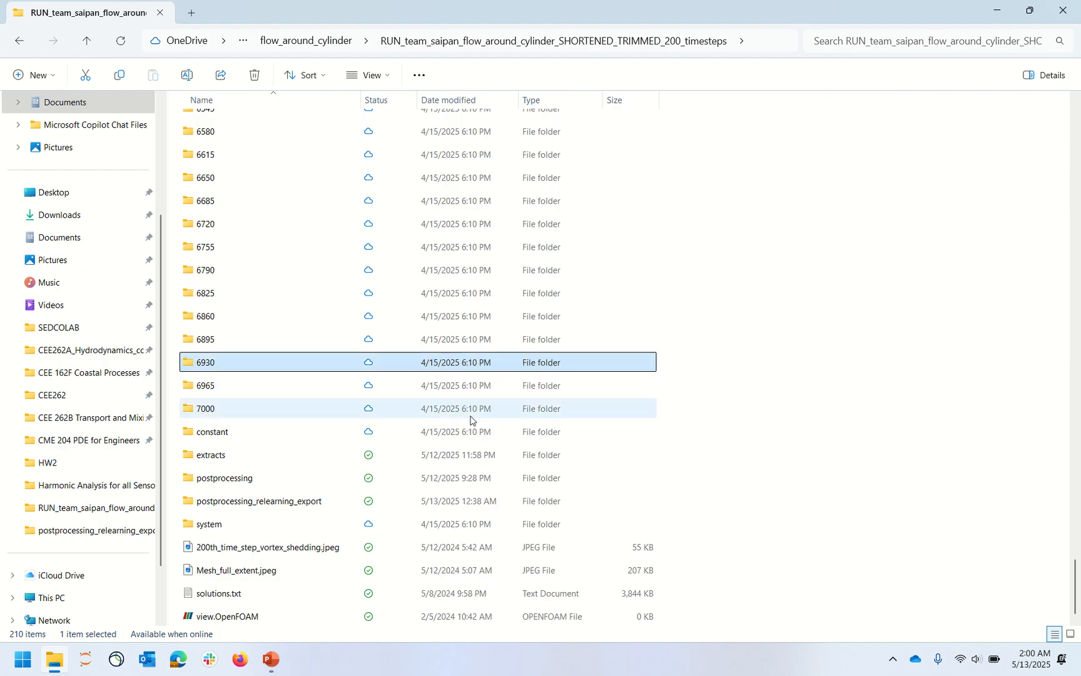
{"action": "left_click", "coordinate": [470, 416]}
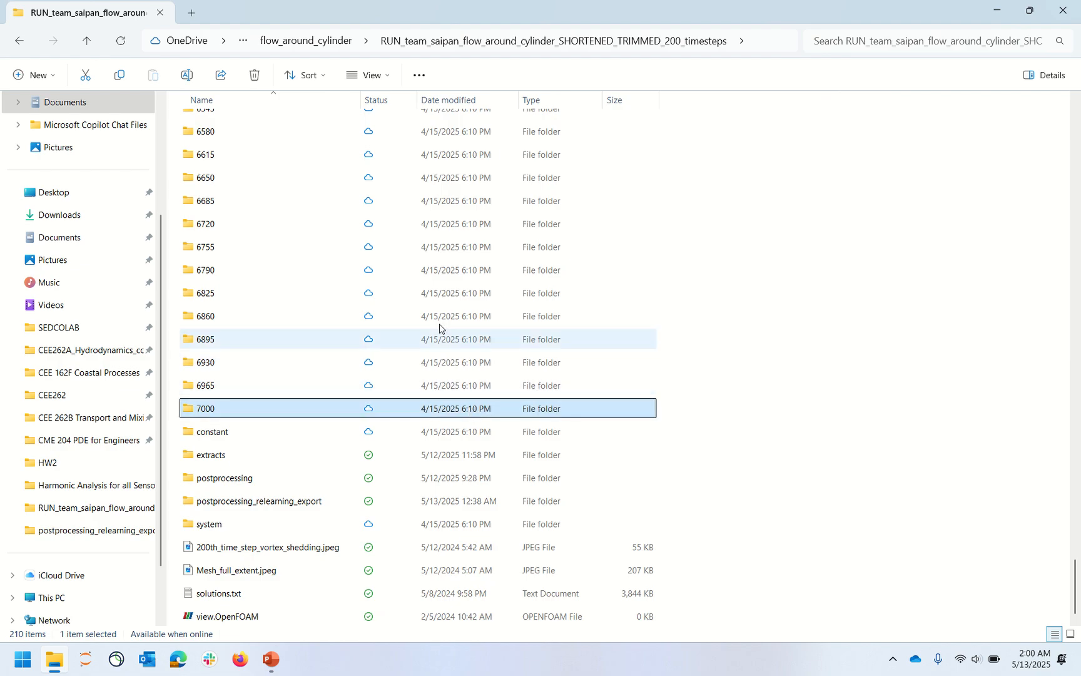
{"action": "scroll", "coordinate": [439, 326], "scroll_direction": "up", "scroll_amount": 20}
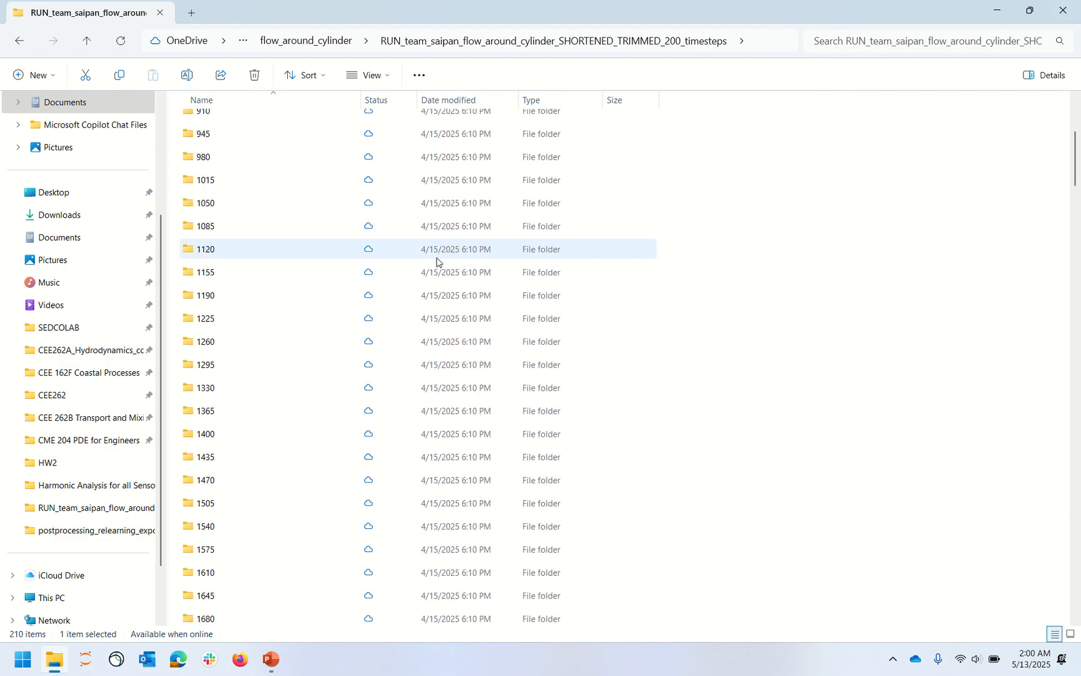
{"action": "scroll", "coordinate": [436, 262], "scroll_direction": "up", "scroll_amount": 9}
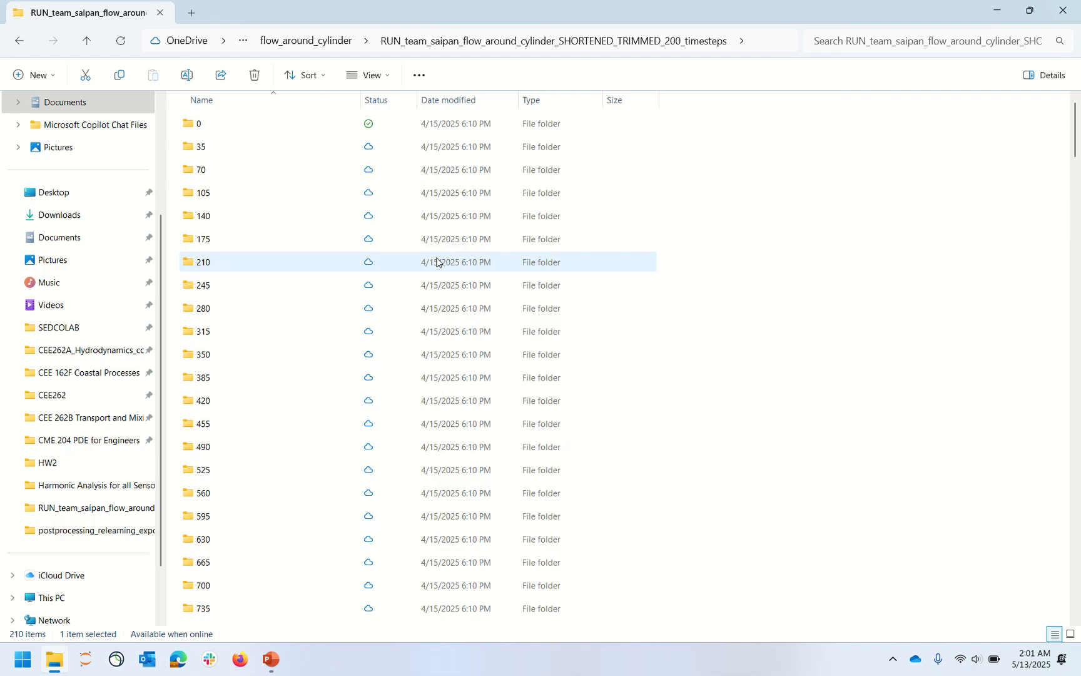
{"action": "scroll", "coordinate": [437, 261], "scroll_direction": "down", "scroll_amount": 20}
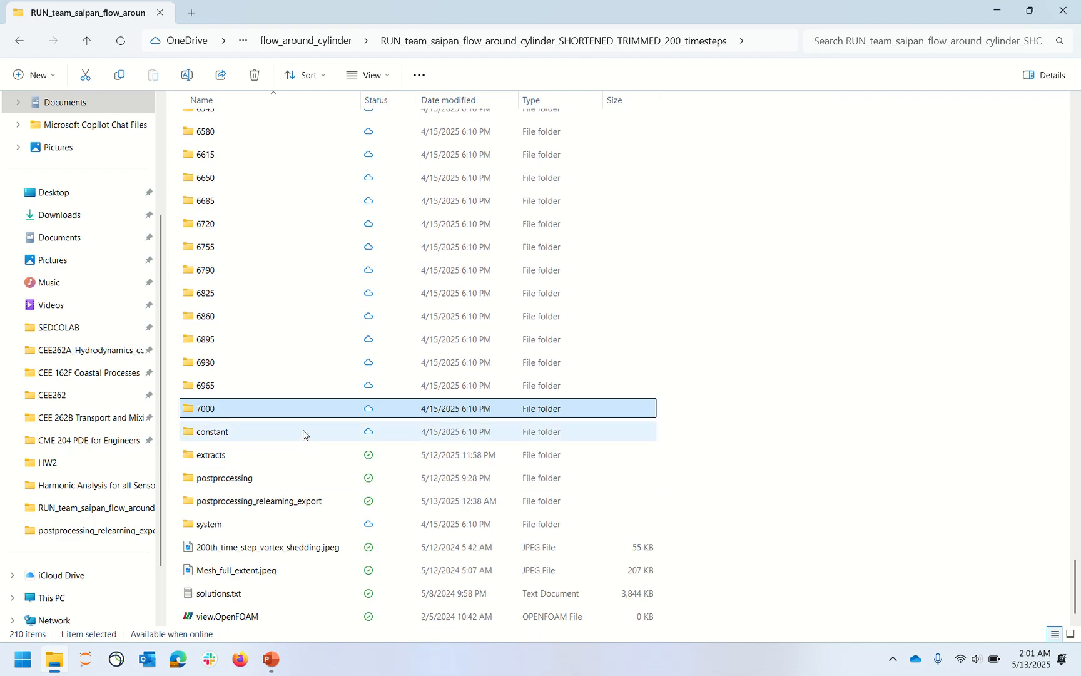
Open the view.OpenFOAM file in ParaView and bring the ParaView window to the front.
{"action": "left_click", "coordinate": [274, 615]}
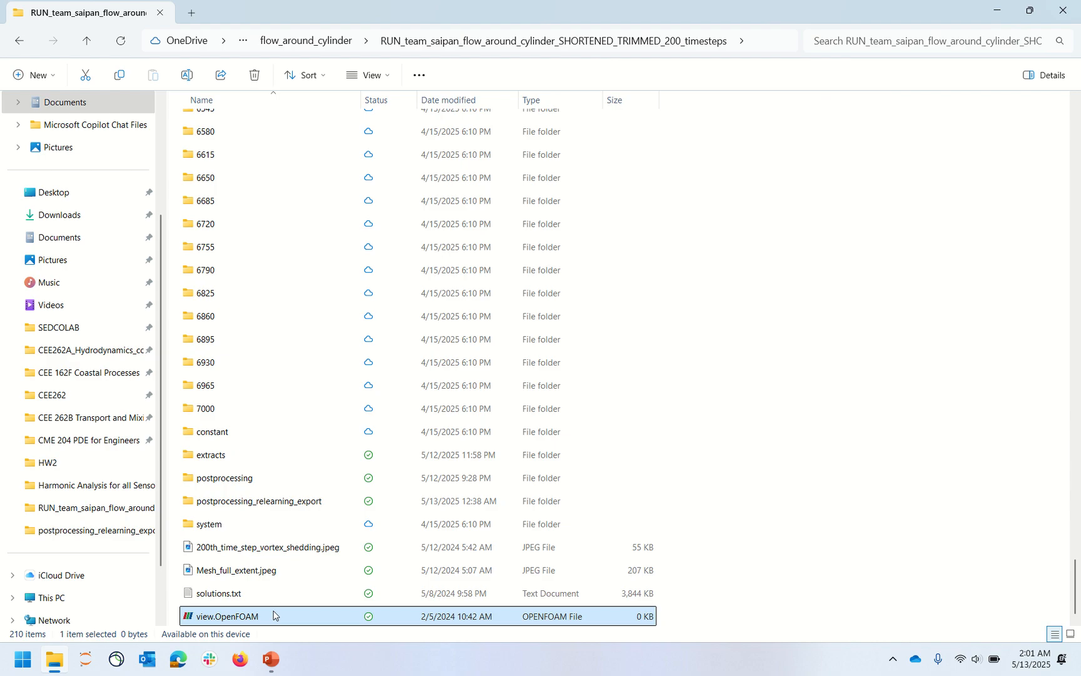
{"action": "double_click", "coordinate": [274, 612]}
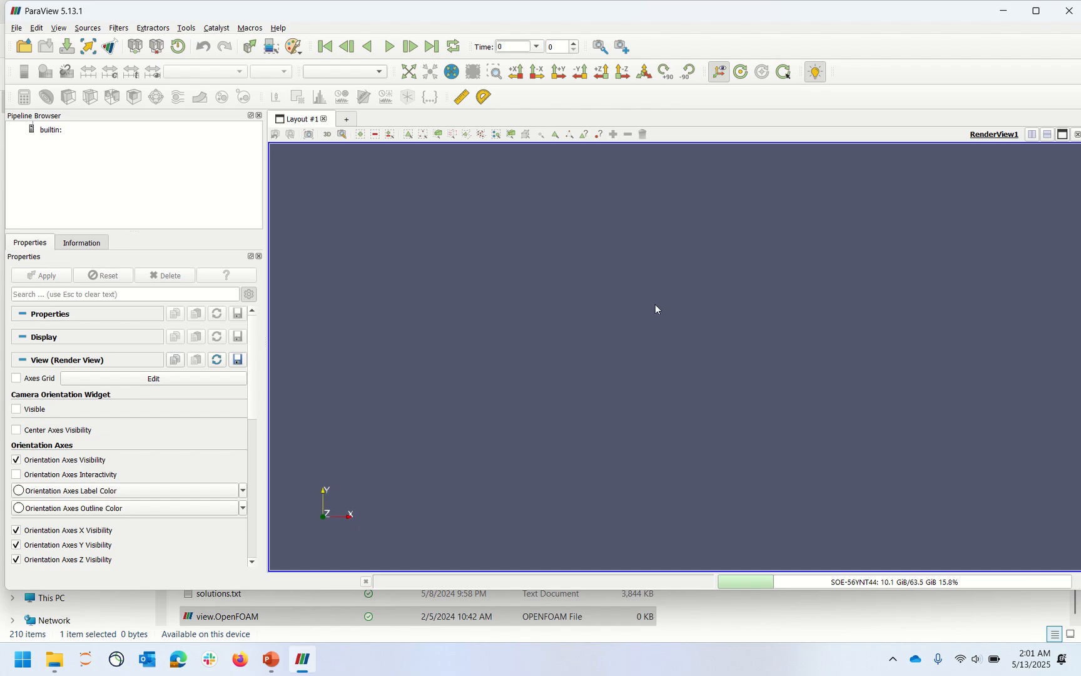
{"action": "left_click", "coordinate": [702, 619]}
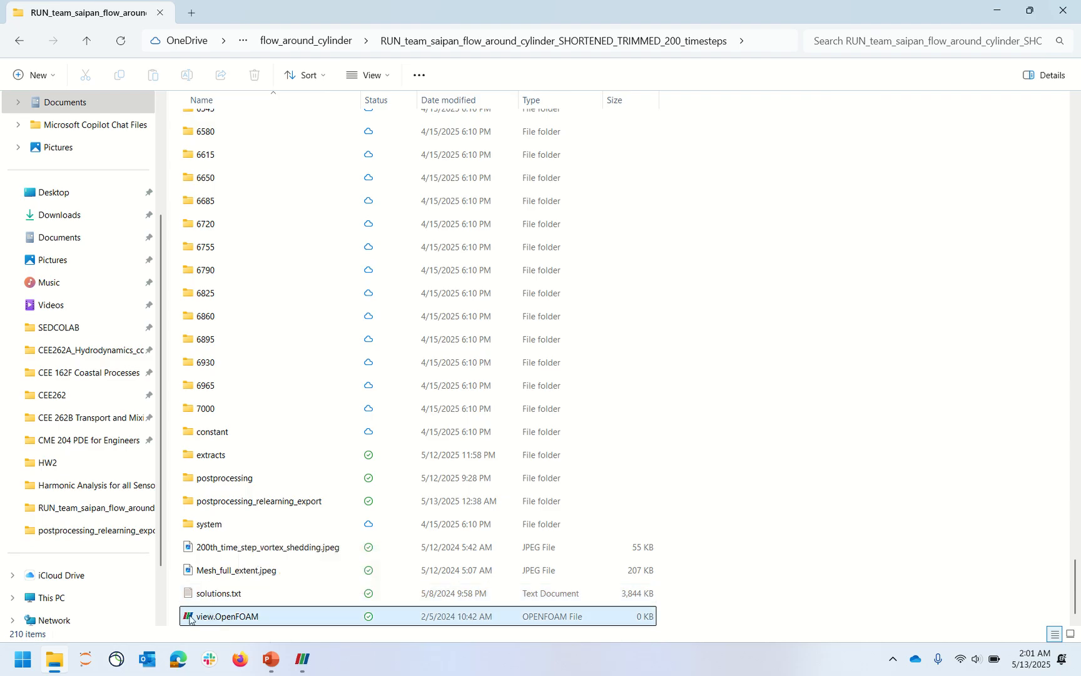
{"action": "left_click", "coordinate": [301, 662]}
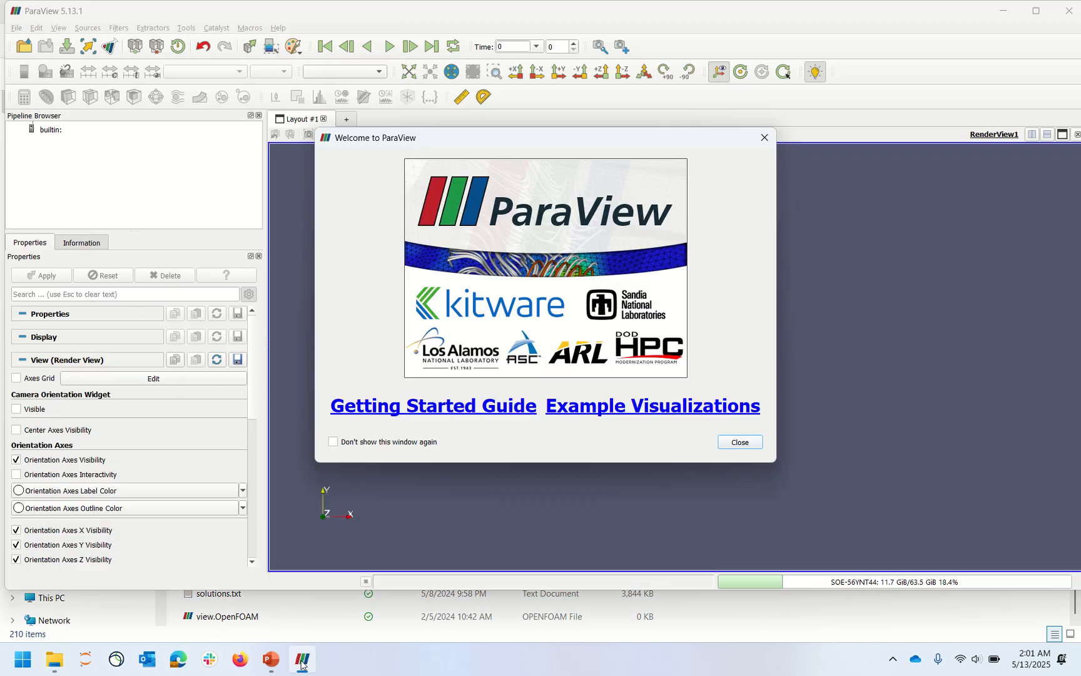
Dismiss the welcome window and choose the Open FOAM Reader for the view.OpenFOAM file.
{"action": "left_click", "coordinate": [740, 441]}
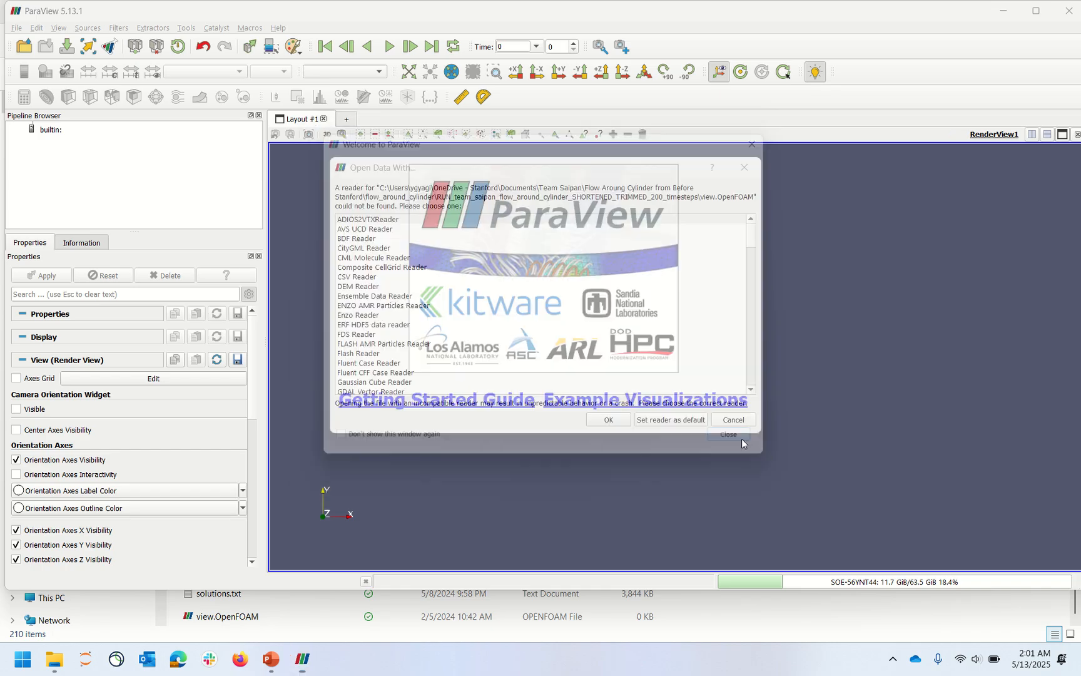
{"action": "left_click", "coordinate": [514, 363]}
{"action": "scroll", "coordinate": [515, 368], "scroll_direction": "down", "scroll_amount": 20}
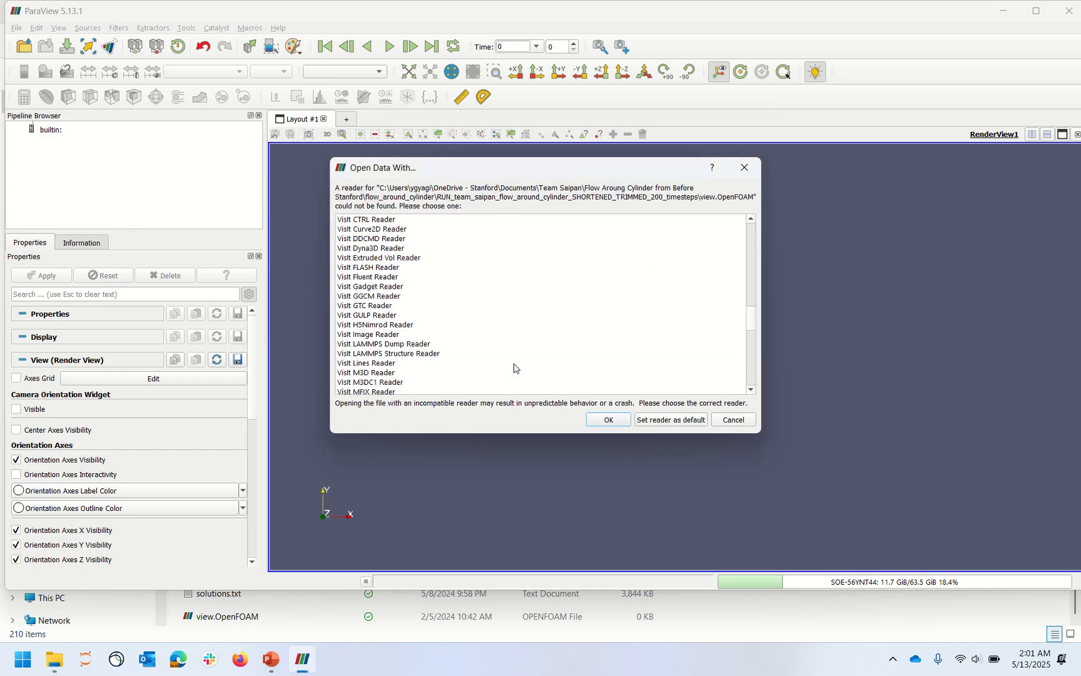
{"action": "scroll", "coordinate": [442, 310], "scroll_direction": "up", "scroll_amount": 10}
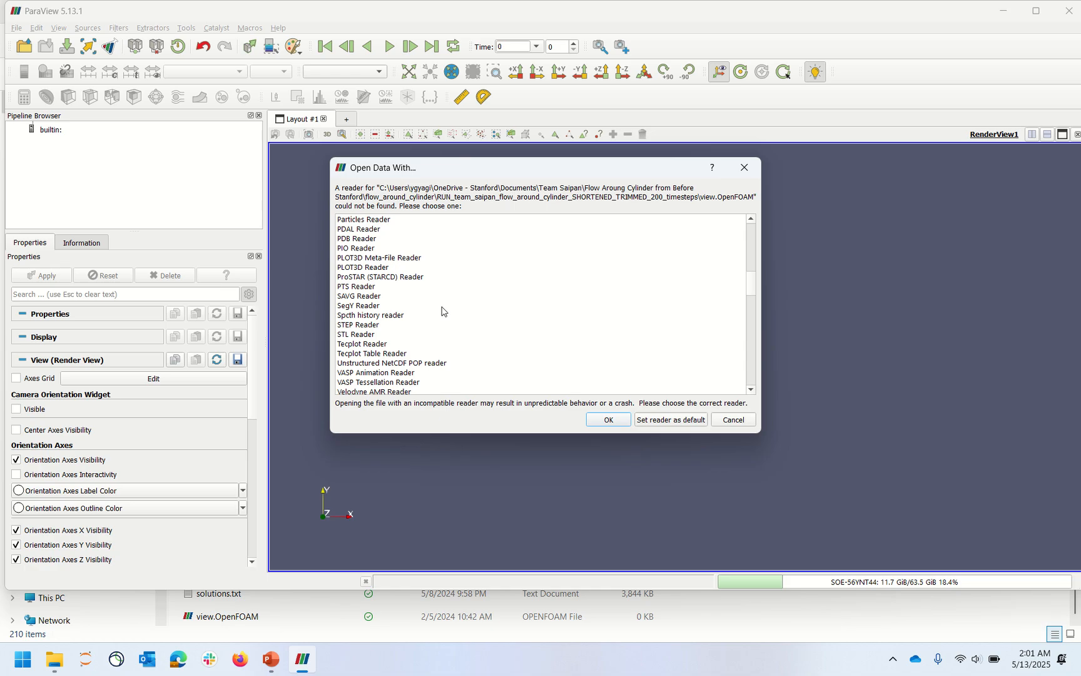
{"action": "scroll", "coordinate": [377, 349], "scroll_direction": "up", "scroll_amount": 5}
{"action": "left_click", "coordinate": [364, 344]}
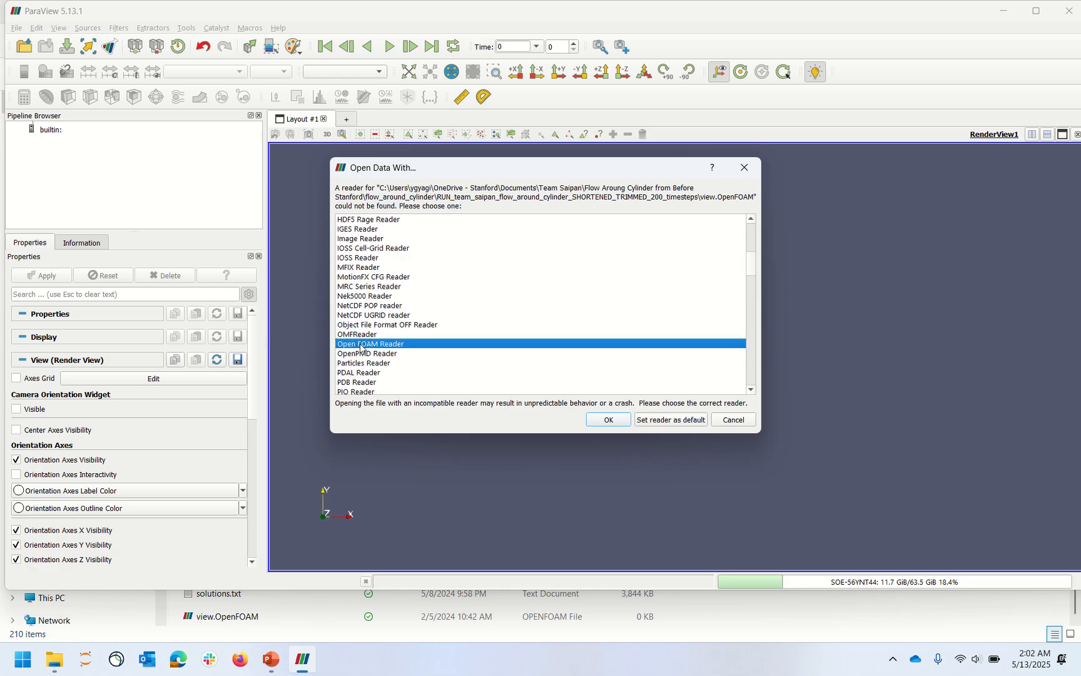
{"action": "left_click", "coordinate": [591, 420]}
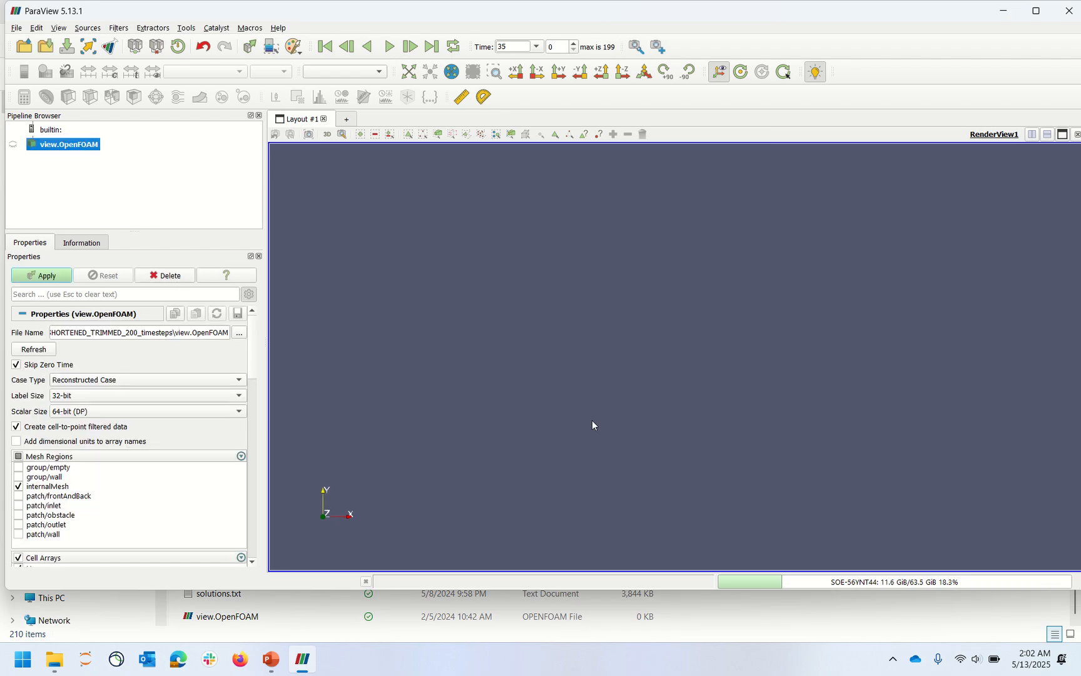
Apply the reader's settings to load the cylinder flow case and maximize the ParaView window.
{"action": "left_click", "coordinate": [42, 276]}
{"action": "mouse_move", "coordinate": [551, 32]}
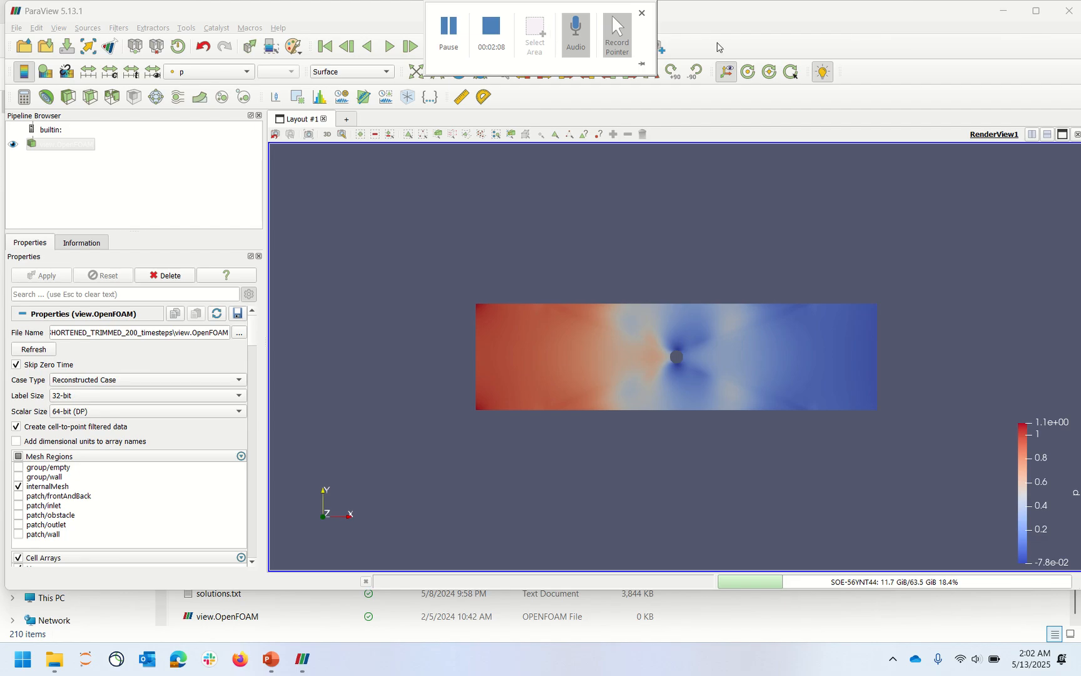
{"action": "double_click", "coordinate": [699, 15]}
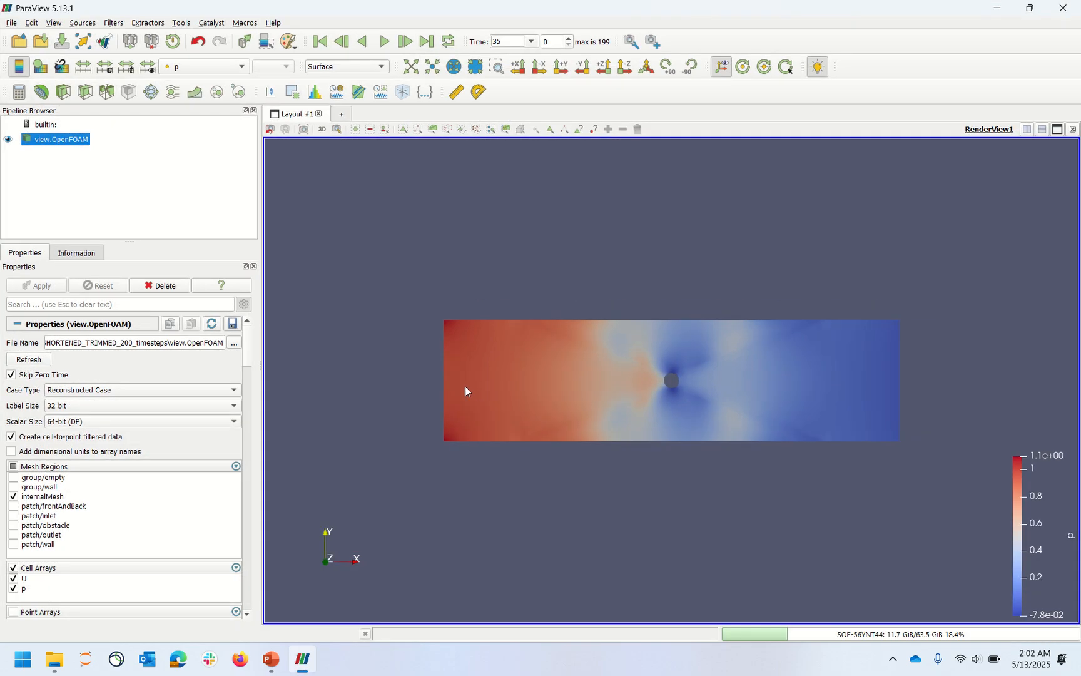
Color the flow field by the point-data velocity U.
{"action": "left_click", "coordinate": [210, 65]}
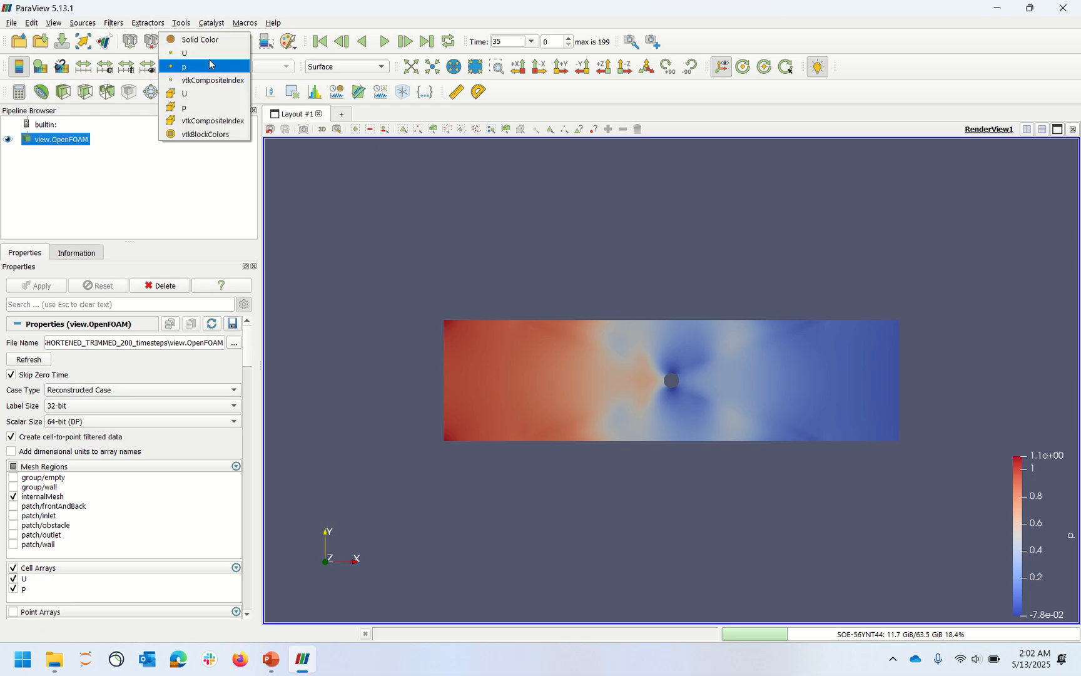
{"action": "left_click", "coordinate": [210, 54]}
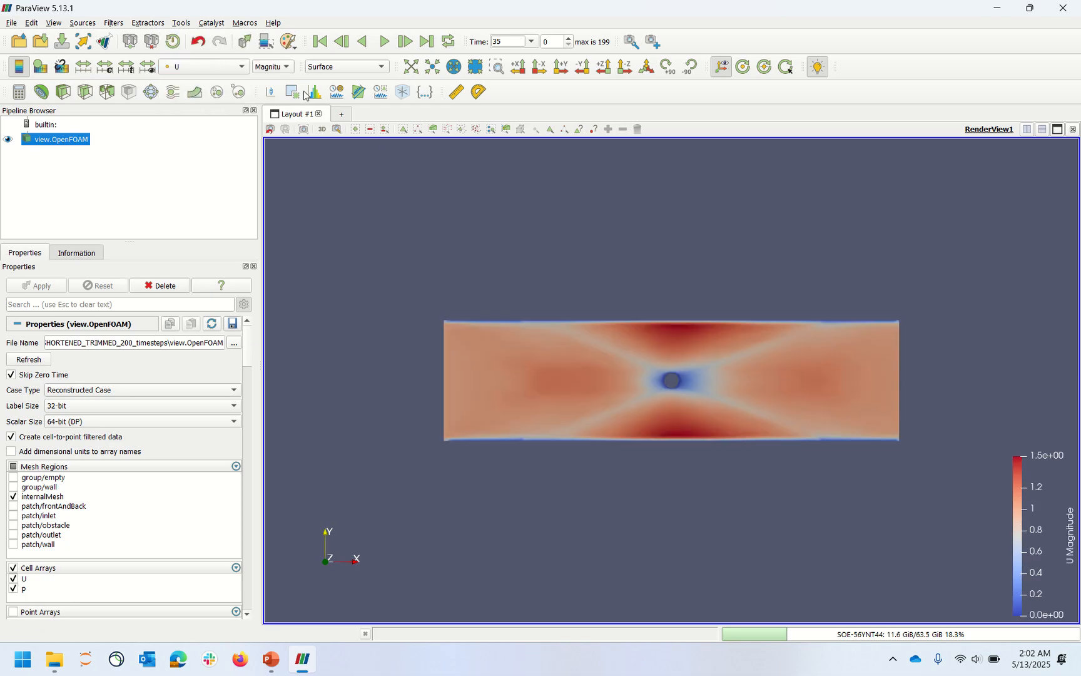
{"action": "left_click", "coordinate": [212, 67]}
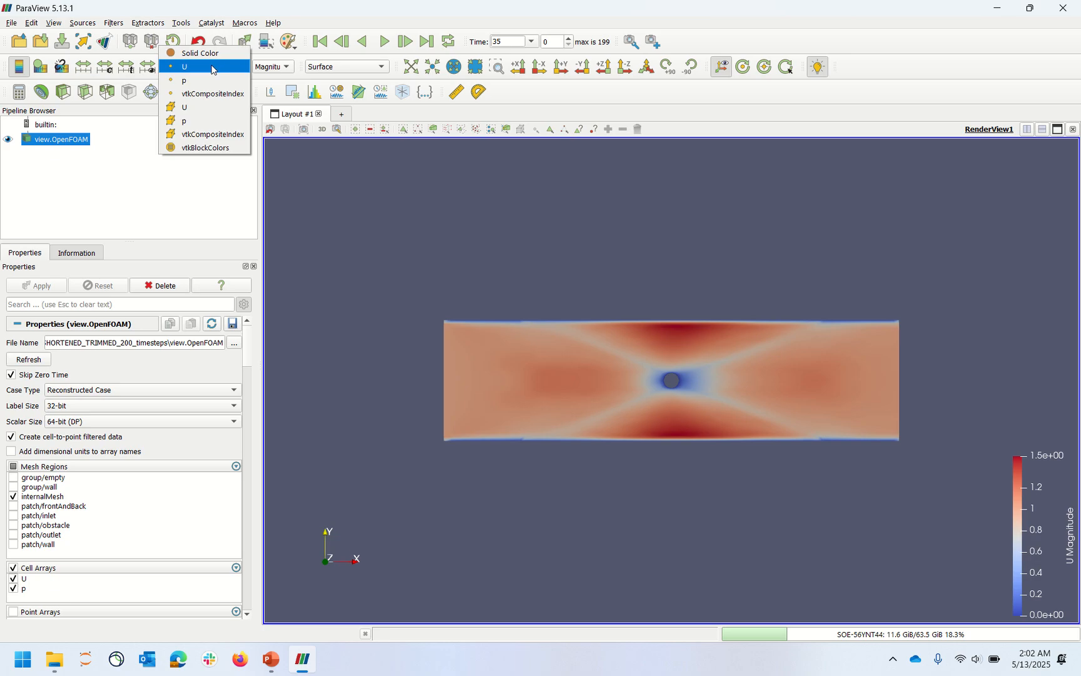
{"action": "left_click", "coordinate": [213, 72]}
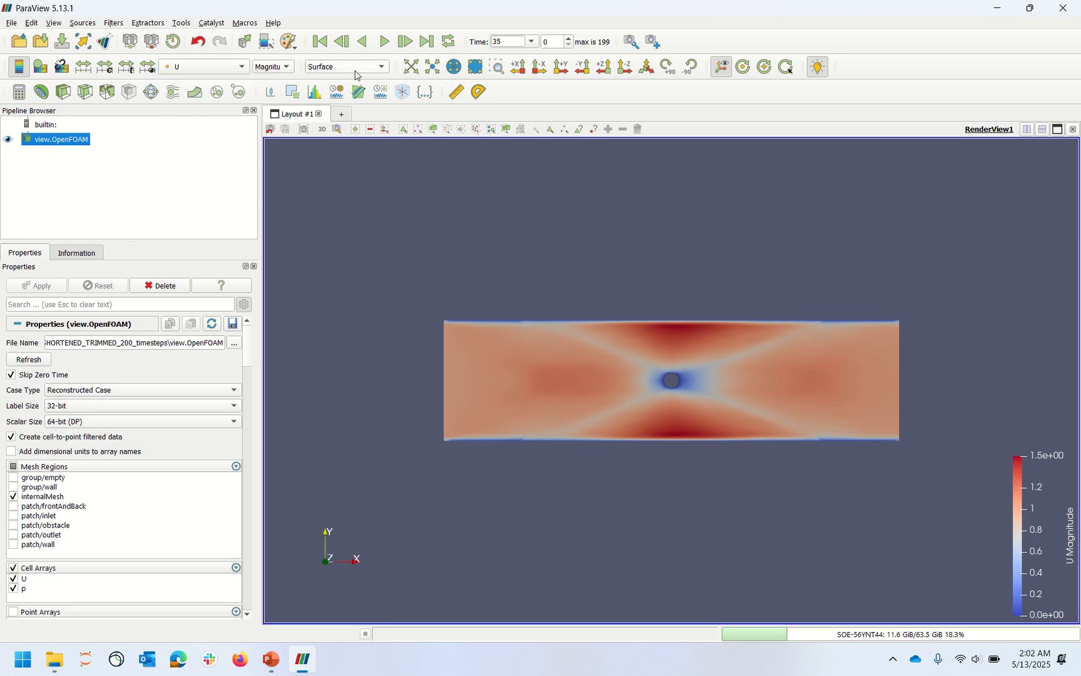
Set the representation to Surface With Edges and inspect the mesh around the cylinder up close.
{"action": "left_click", "coordinate": [356, 74]}
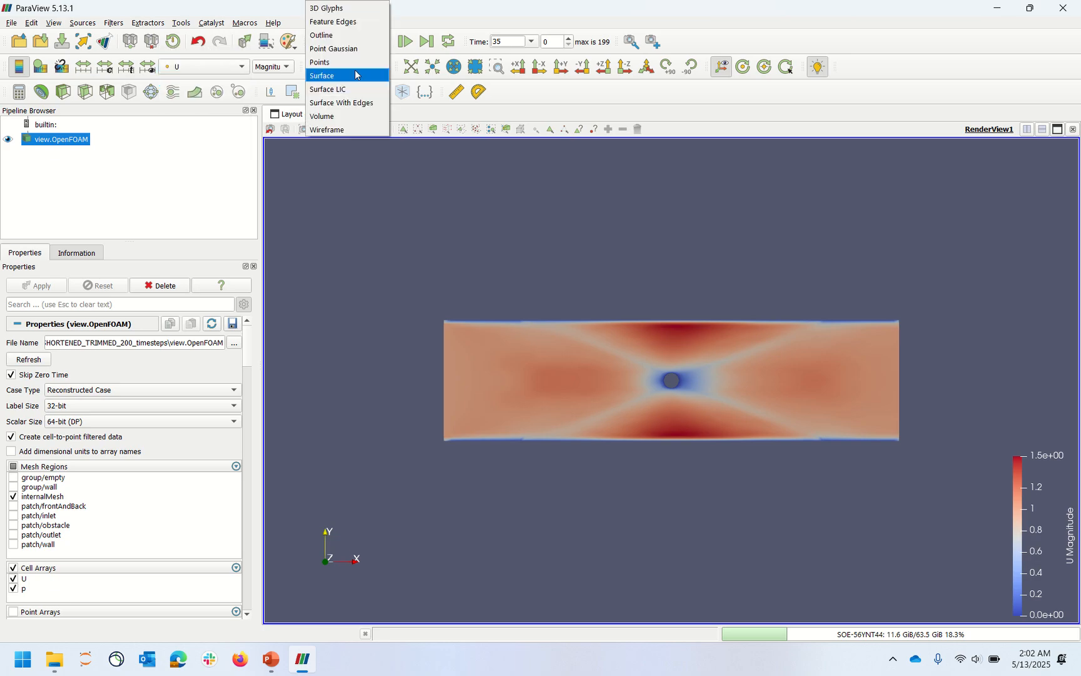
{"action": "left_click", "coordinate": [359, 104]}
{"action": "scroll", "coordinate": [787, 416], "scroll_direction": "up", "scroll_amount": 5}
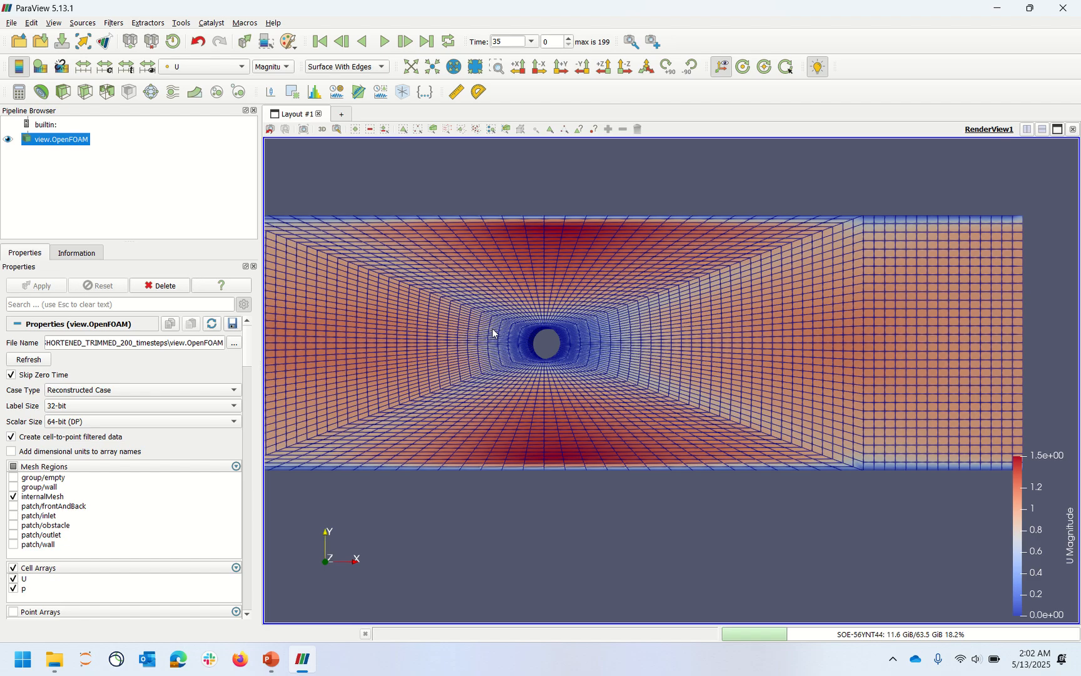
{"action": "scroll", "coordinate": [493, 333], "scroll_direction": "down", "scroll_amount": 3}
{"action": "scroll", "coordinate": [493, 332], "scroll_direction": "up", "scroll_amount": 5}
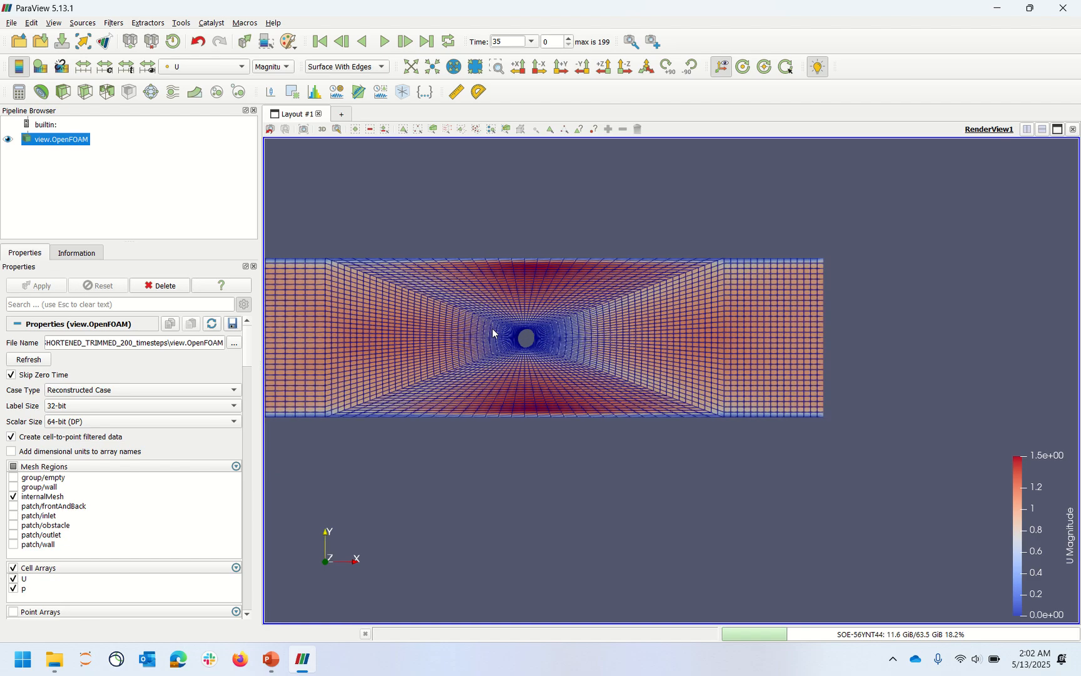
Split the layout into stacked views and open a SpreadSheet View of the view.OpenFOAM point data below the render view.
{"action": "scroll", "coordinate": [493, 332], "scroll_direction": "down", "scroll_amount": 4}
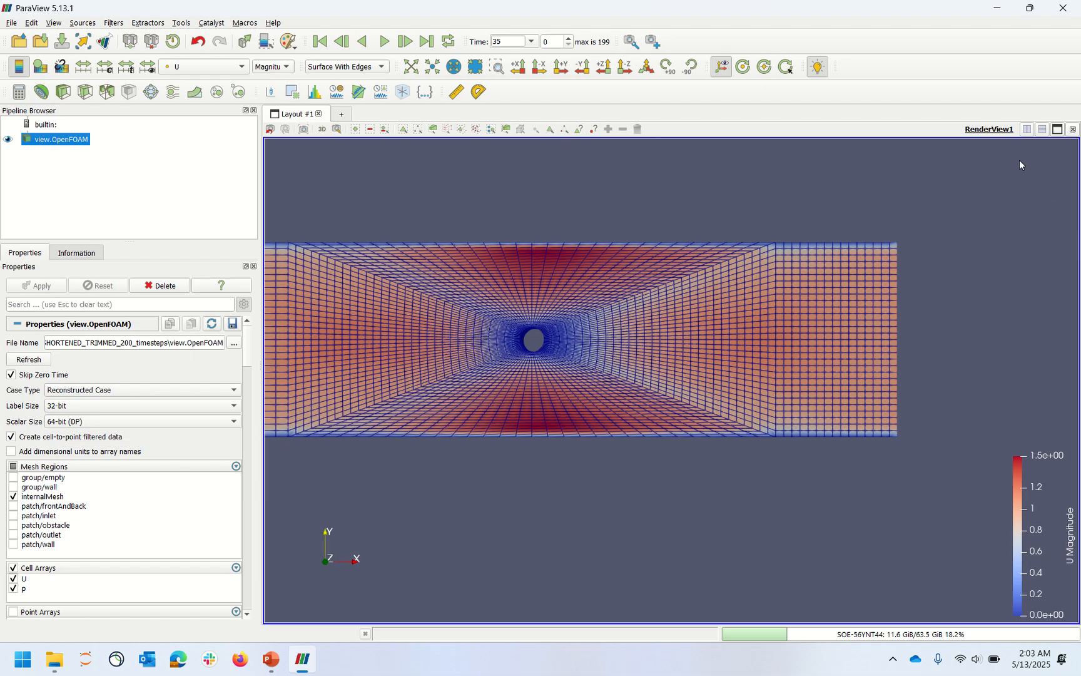
{"action": "left_click", "coordinate": [1025, 130]}
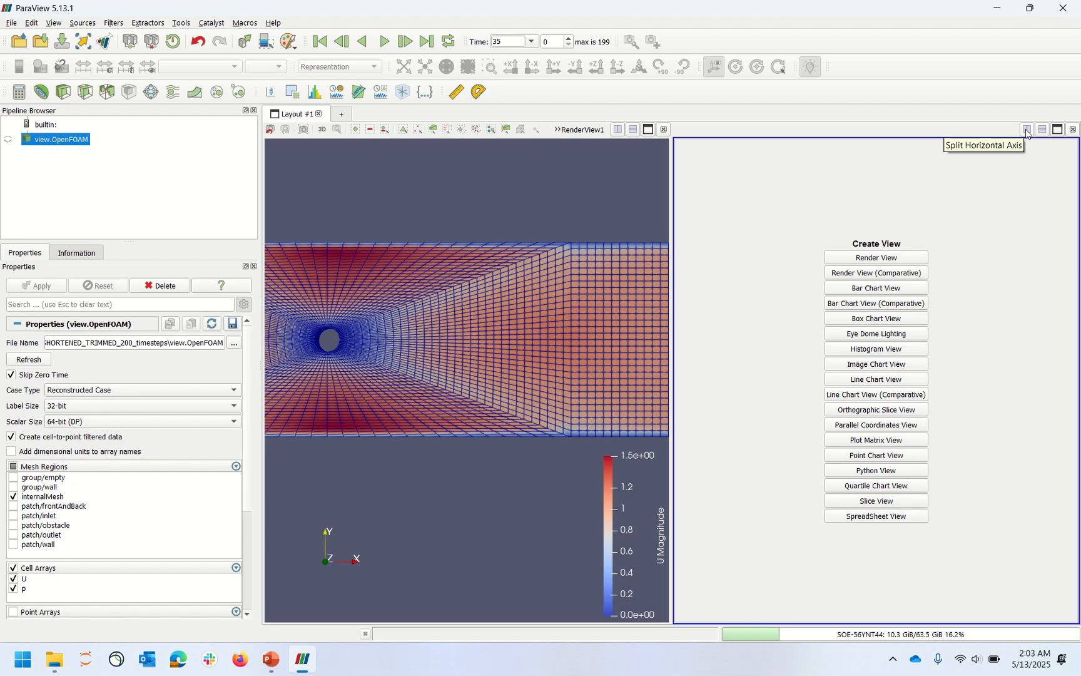
{"action": "left_click", "coordinate": [1073, 130]}
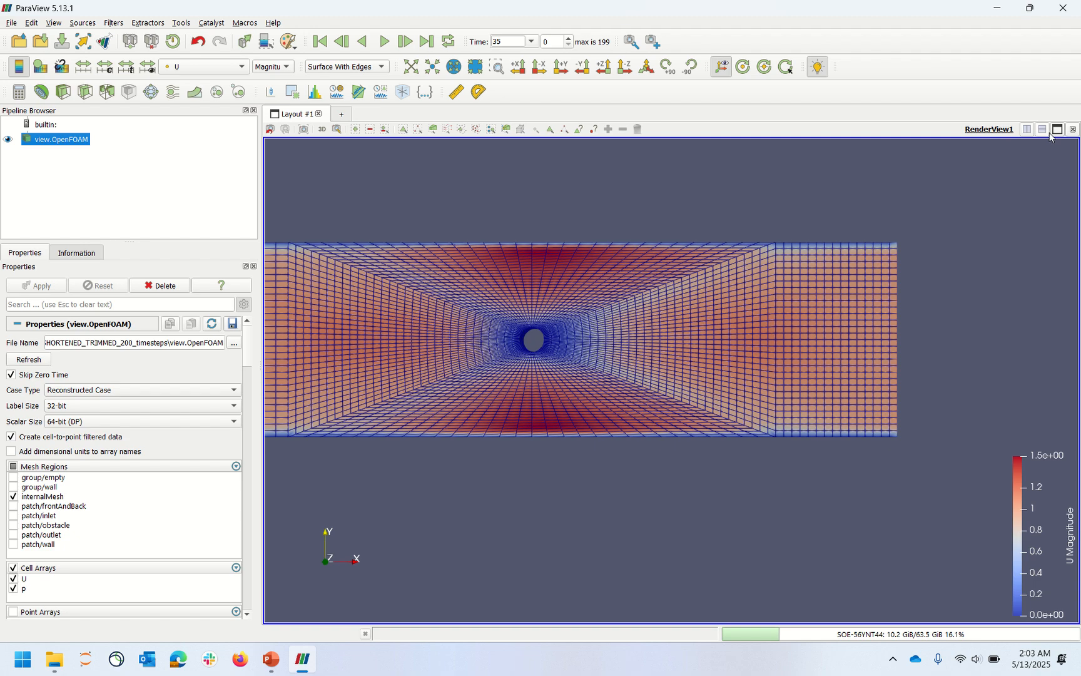
{"action": "left_click", "coordinate": [1043, 129]}
{"action": "scroll", "coordinate": [682, 525], "scroll_direction": "down", "scroll_amount": 2}
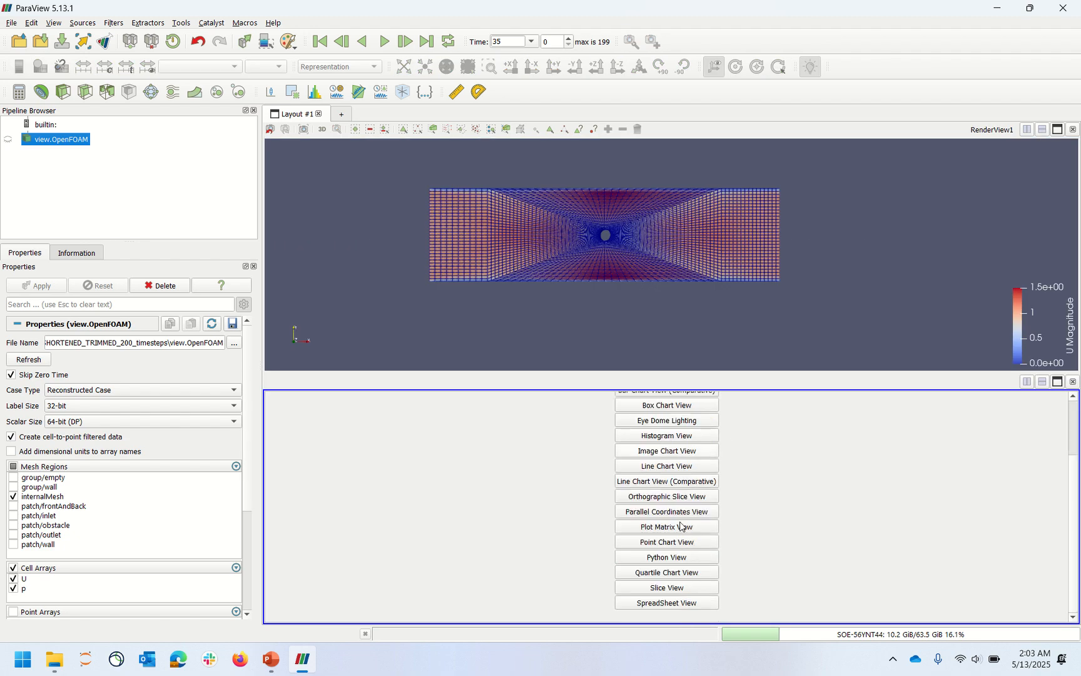
{"action": "left_click", "coordinate": [664, 603]}
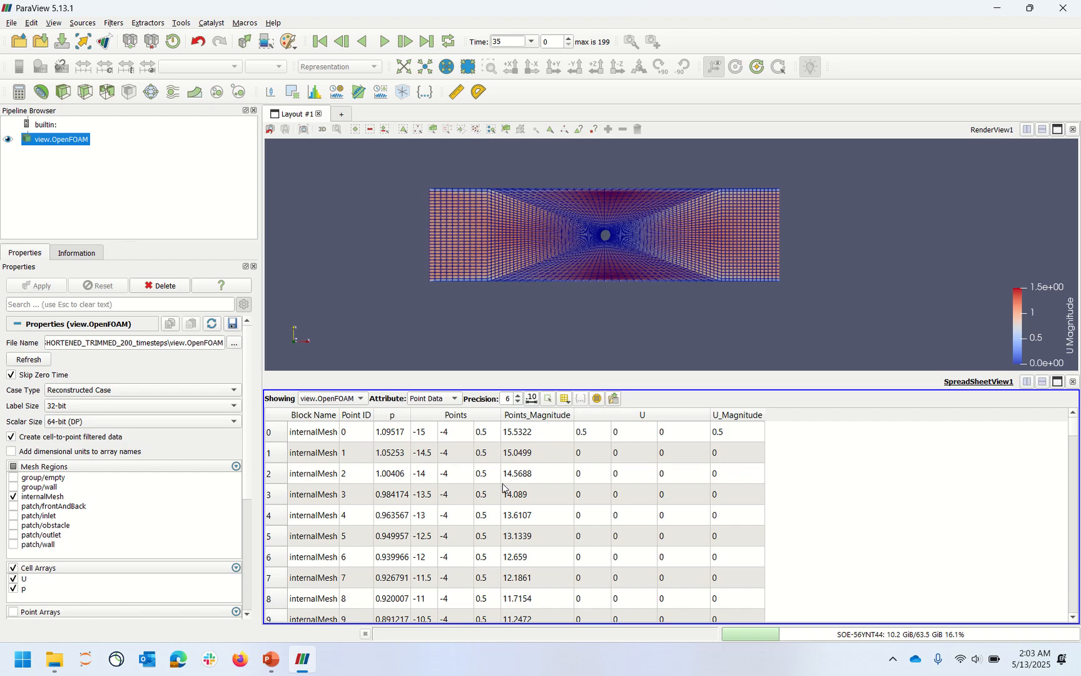
{"action": "scroll", "coordinate": [400, 519], "scroll_direction": "down", "scroll_amount": 20}
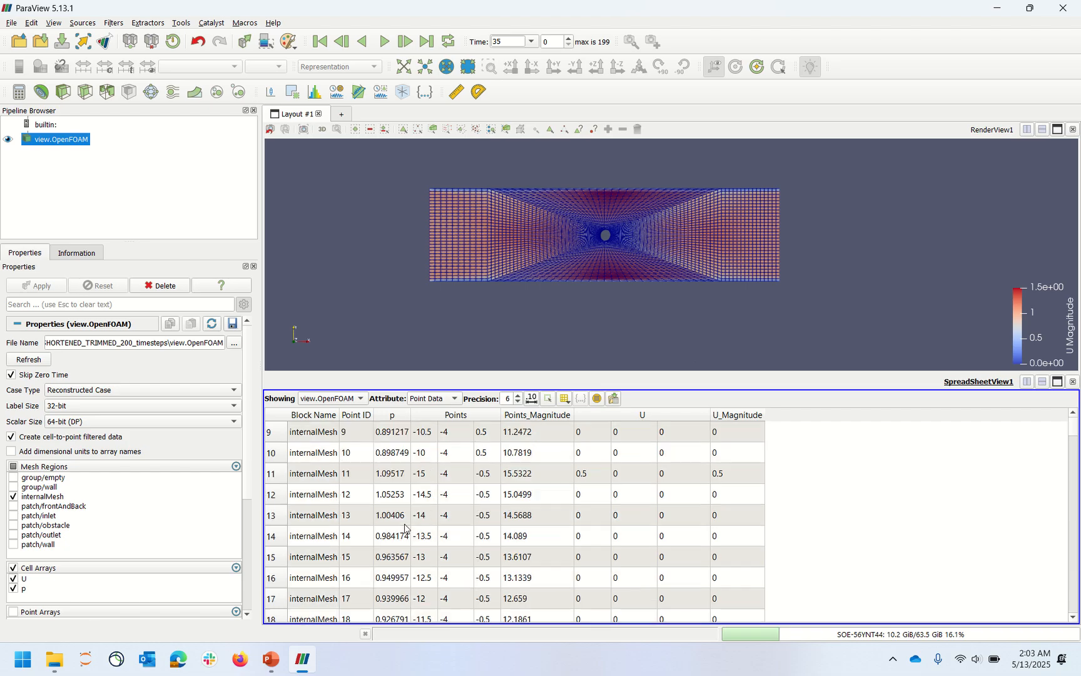
{"action": "scroll", "coordinate": [405, 527], "scroll_direction": "up", "scroll_amount": 20}
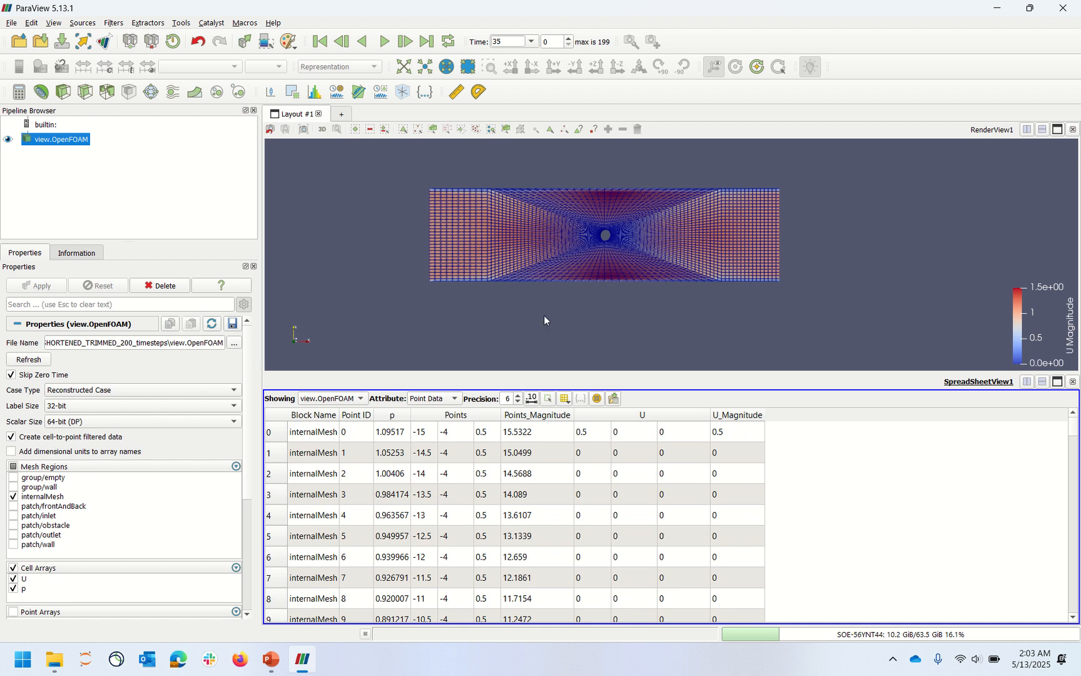
Look along -Z at the mesh near the channel's upper wall and query its point data with Hover Points.
{"action": "left_click", "coordinate": [480, 212]}
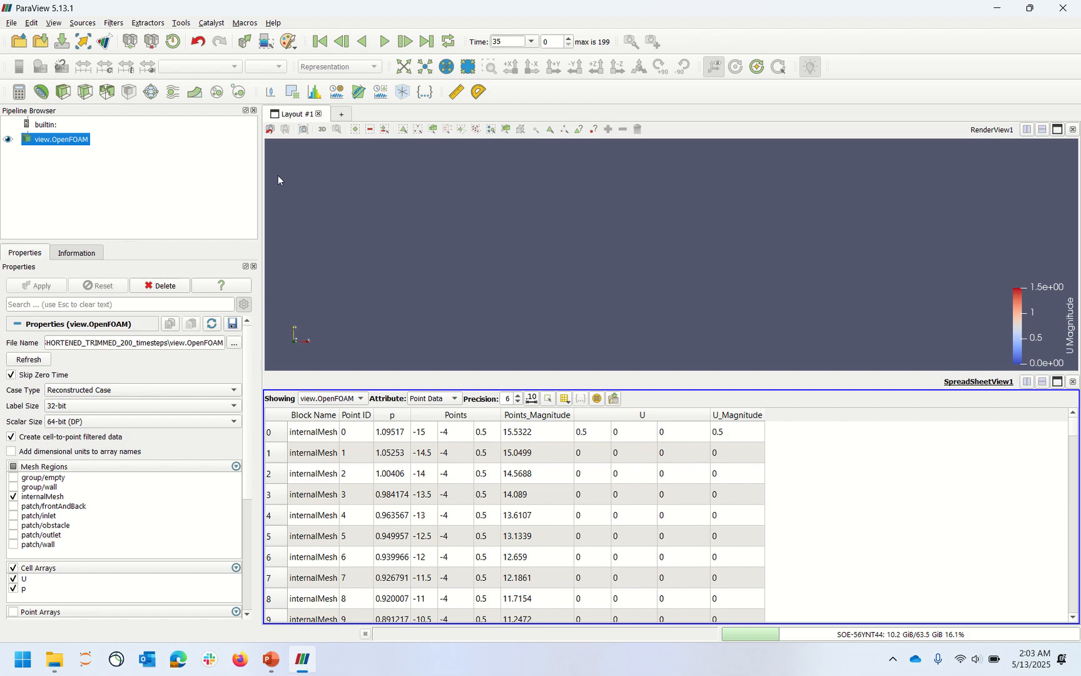
{"action": "left_click", "coordinate": [569, 227]}
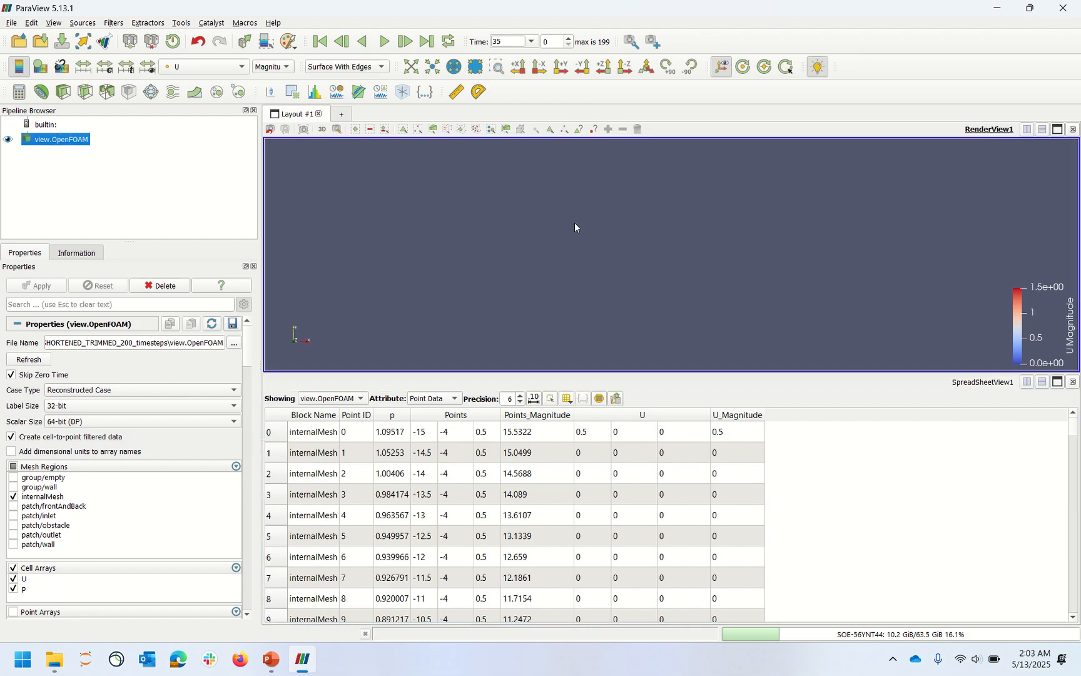
{"action": "left_click", "coordinate": [625, 66]}
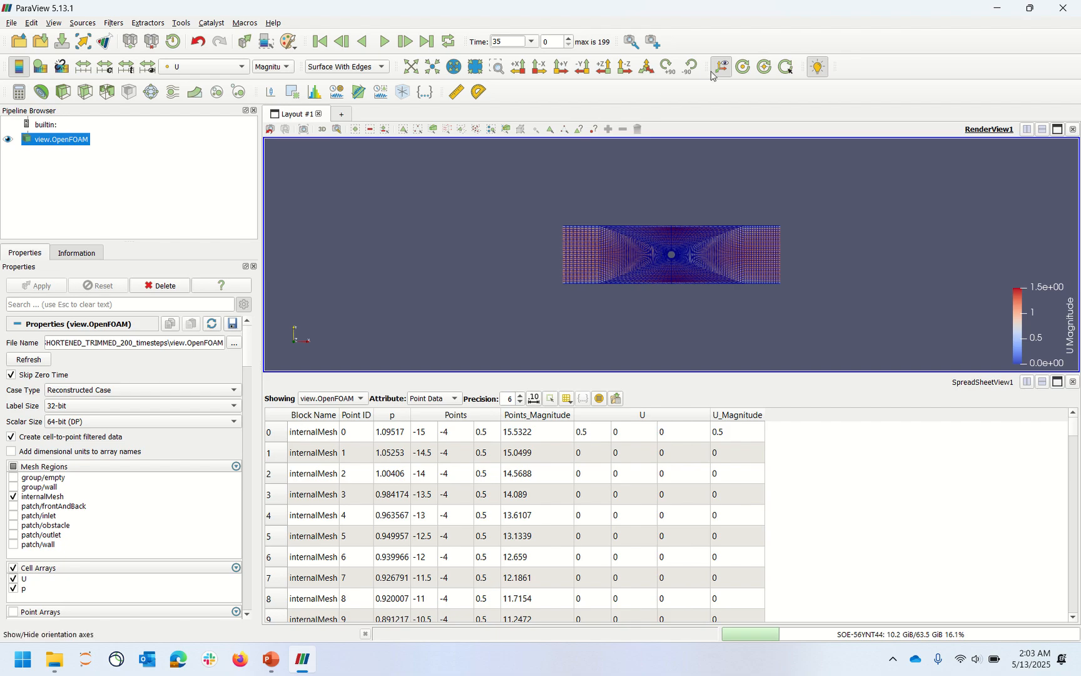
{"action": "left_click", "coordinate": [497, 66]}
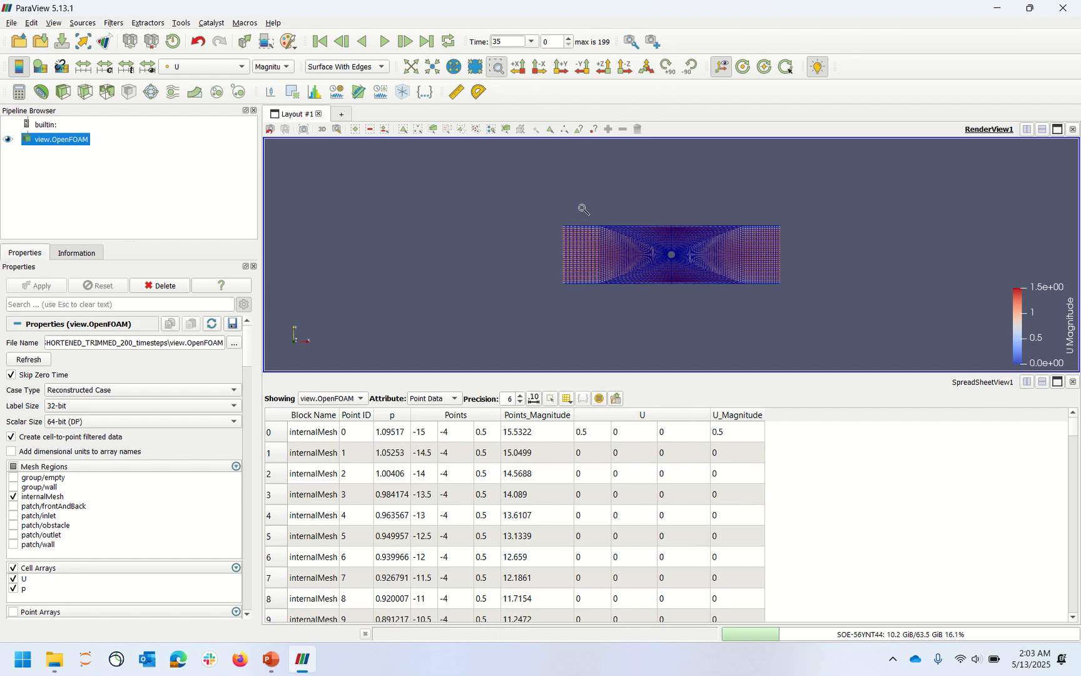
{"action": "left_click_drag", "start_coordinate": [584, 209], "coordinate": [591, 245]}
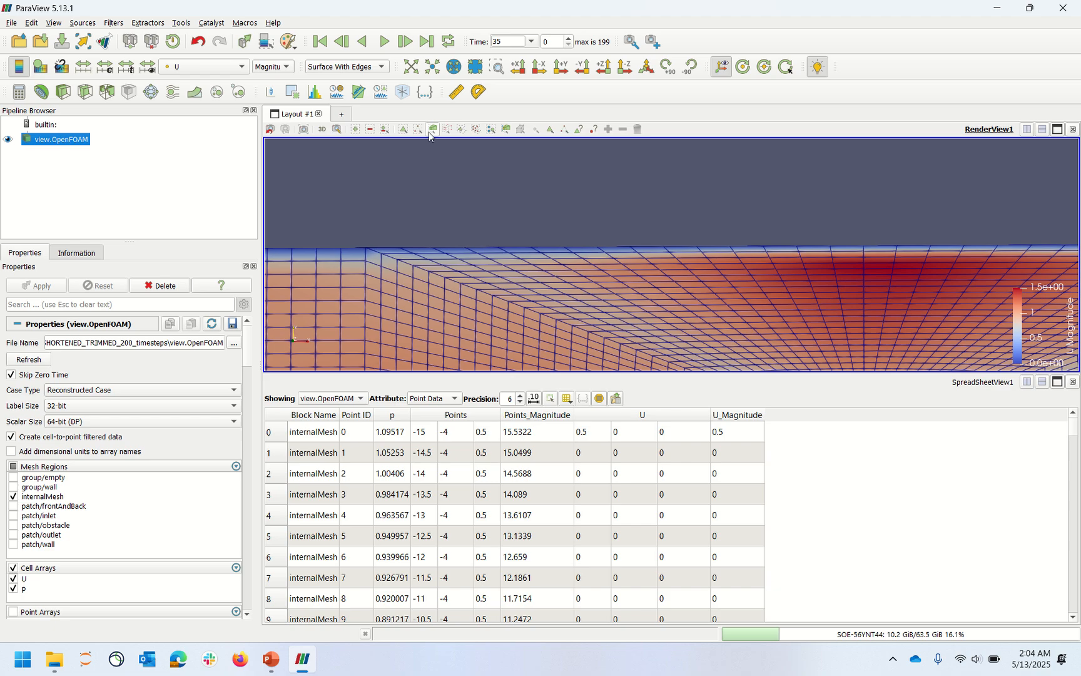
{"action": "left_click", "coordinate": [593, 129]}
{"action": "left_click", "coordinate": [555, 367]}
{"action": "mouse_move", "coordinate": [380, 255]}
{"action": "left_click", "coordinate": [592, 129]}
Show Cell Data in the spreadsheet and query a mesh cell near the upper wall with Hover Cells.
{"action": "left_click_drag", "start_coordinate": [572, 205], "coordinate": [556, 262]}
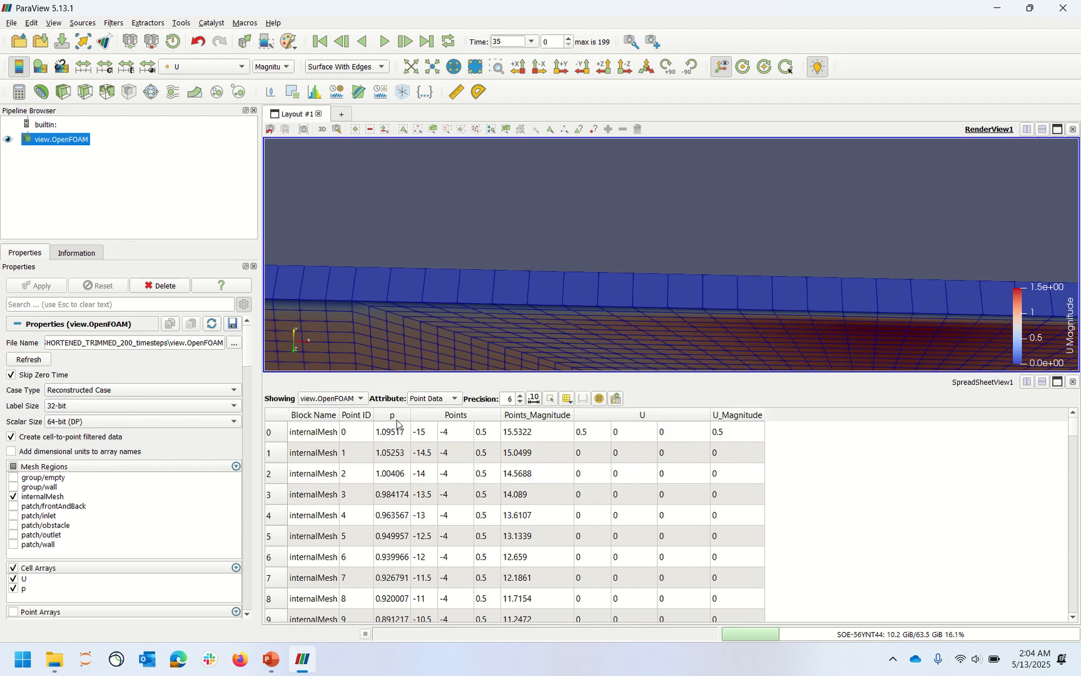
{"action": "left_click", "coordinate": [435, 400]}
{"action": "left_click", "coordinate": [436, 412]}
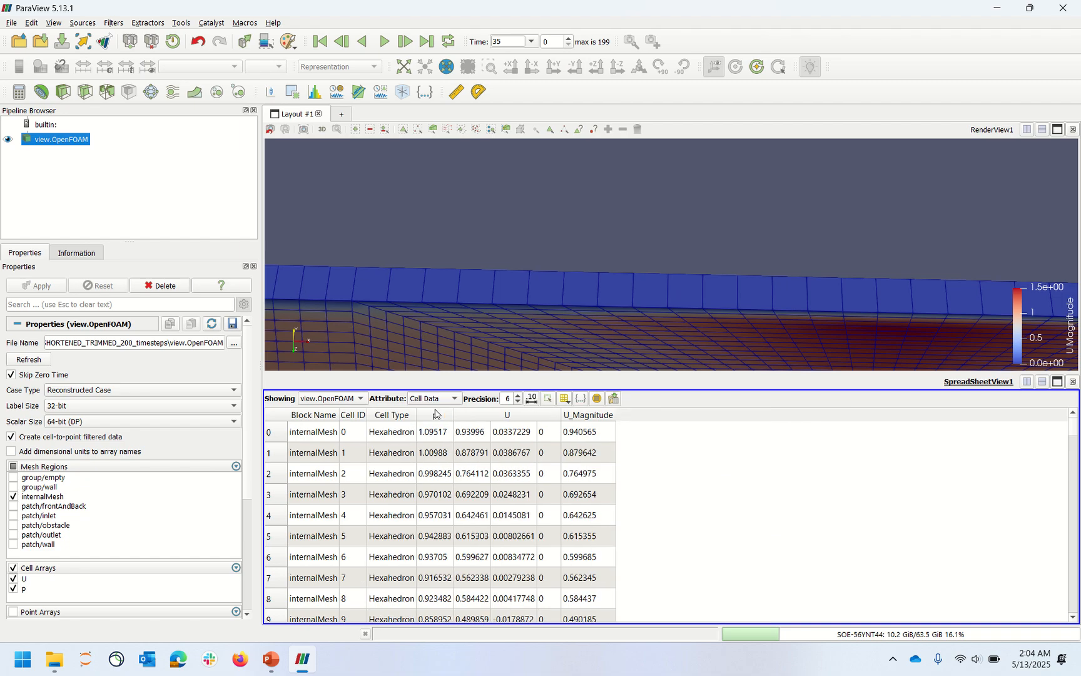
{"action": "left_click", "coordinate": [476, 289]}
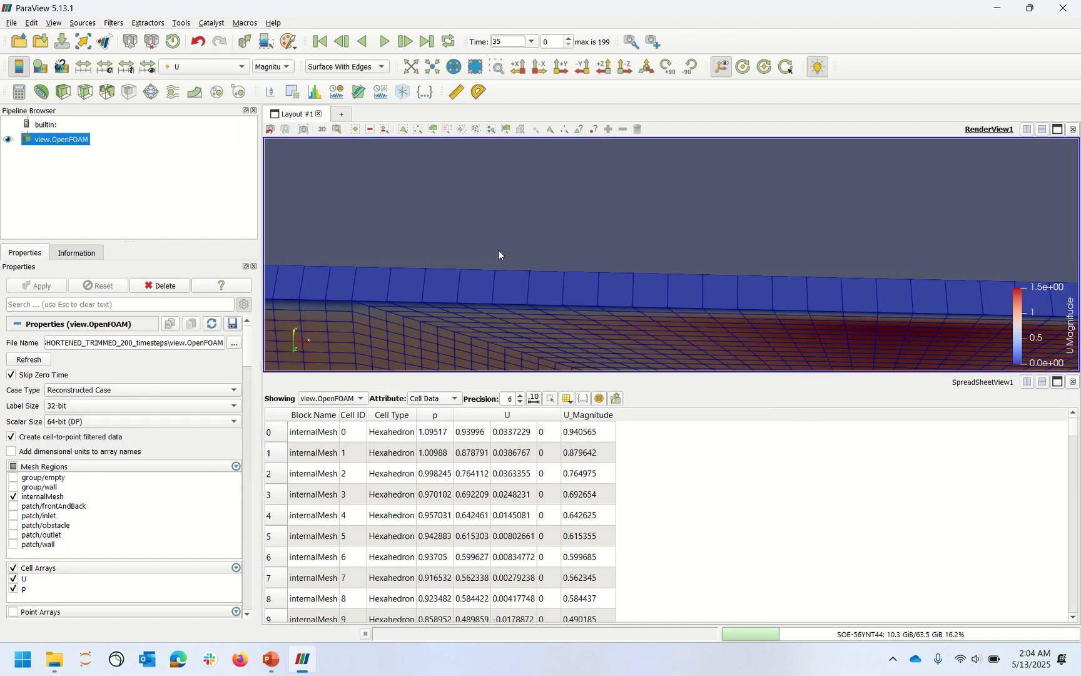
{"action": "left_click", "coordinate": [579, 130]}
{"action": "left_click", "coordinate": [543, 367]}
{"action": "mouse_move", "coordinate": [475, 293]}
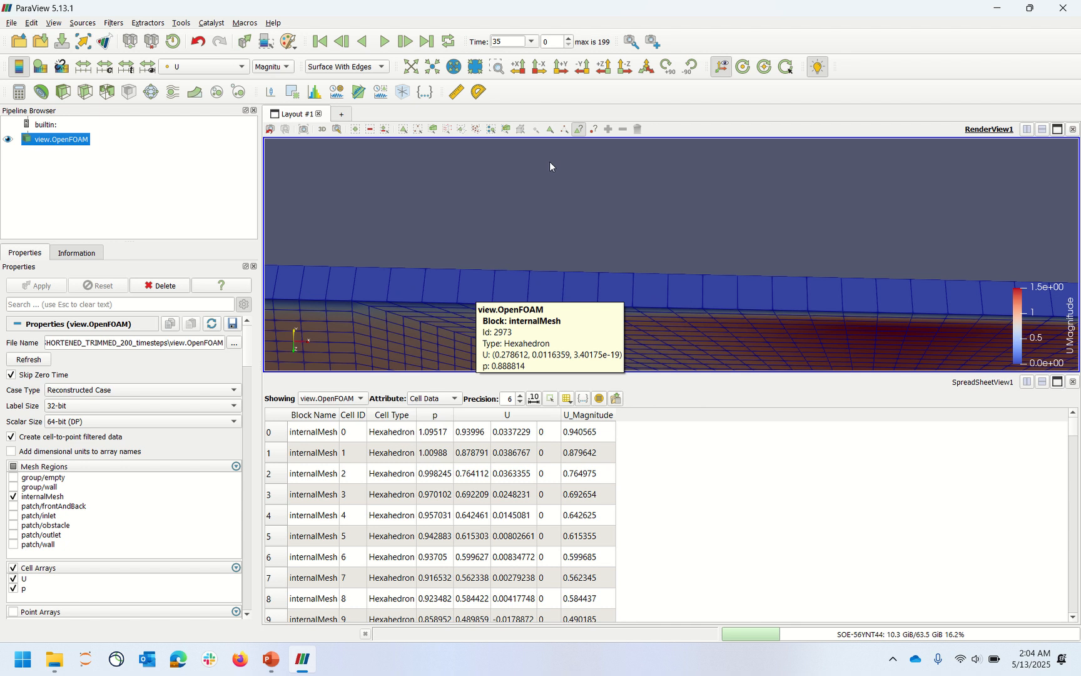
{"action": "left_click", "coordinate": [578, 129]}
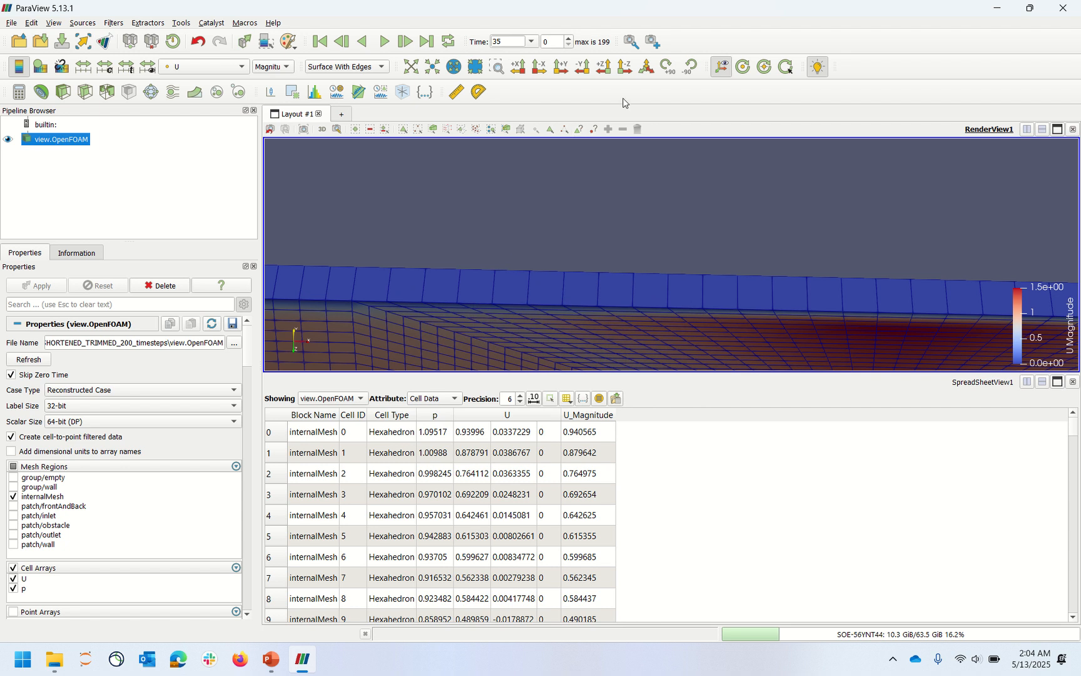
Look along -Z at the whole mesh and select the points in the inlet-side block upstream of the cylinder.
{"action": "left_click", "coordinate": [625, 66]}
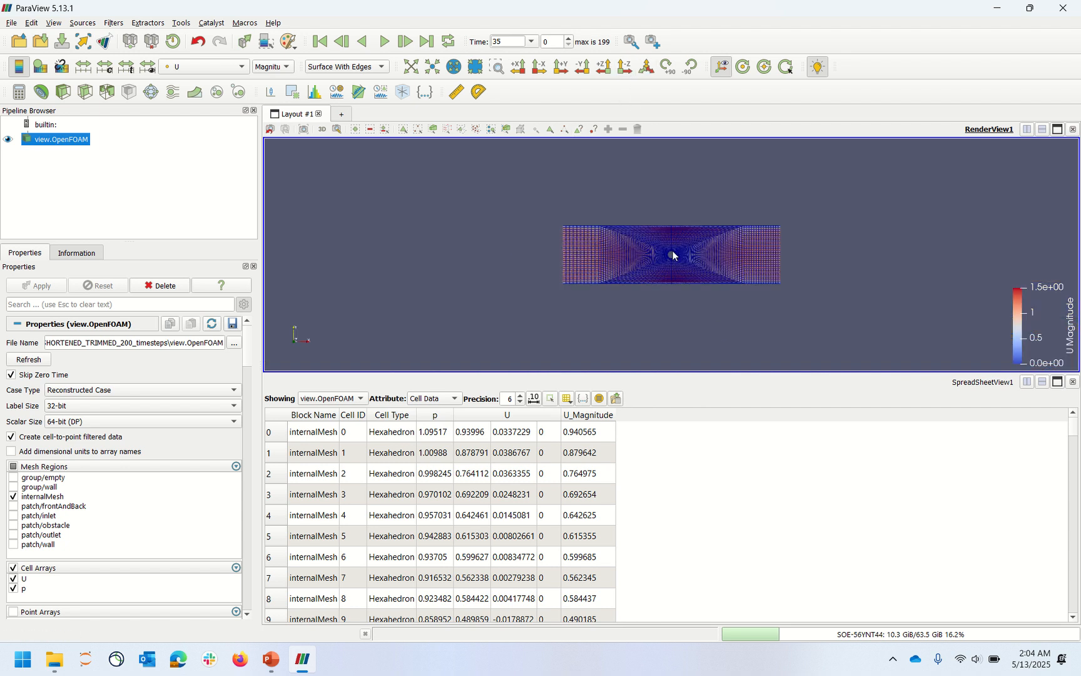
{"action": "scroll", "coordinate": [683, 245], "scroll_direction": "up", "scroll_amount": 5}
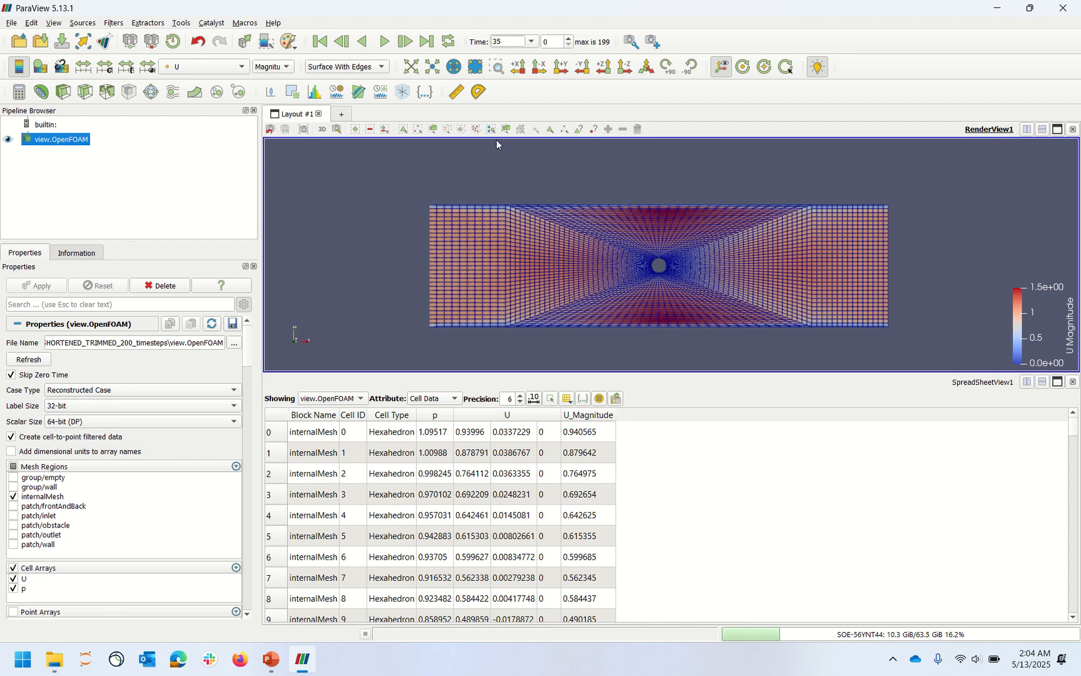
{"action": "left_click", "coordinate": [417, 129]}
{"action": "left_click_drag", "start_coordinate": [528, 171], "coordinate": [423, 326]}
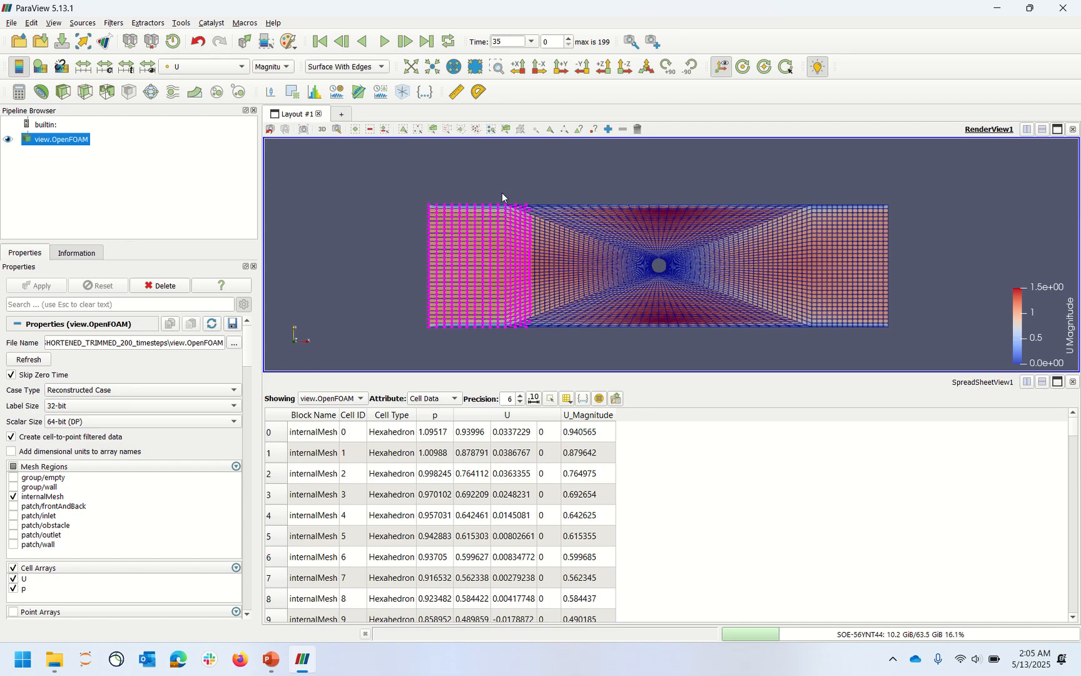
Limit the spreadsheet to the selected elements and set its attribute to Point Data.
{"action": "left_click", "coordinate": [554, 402]}
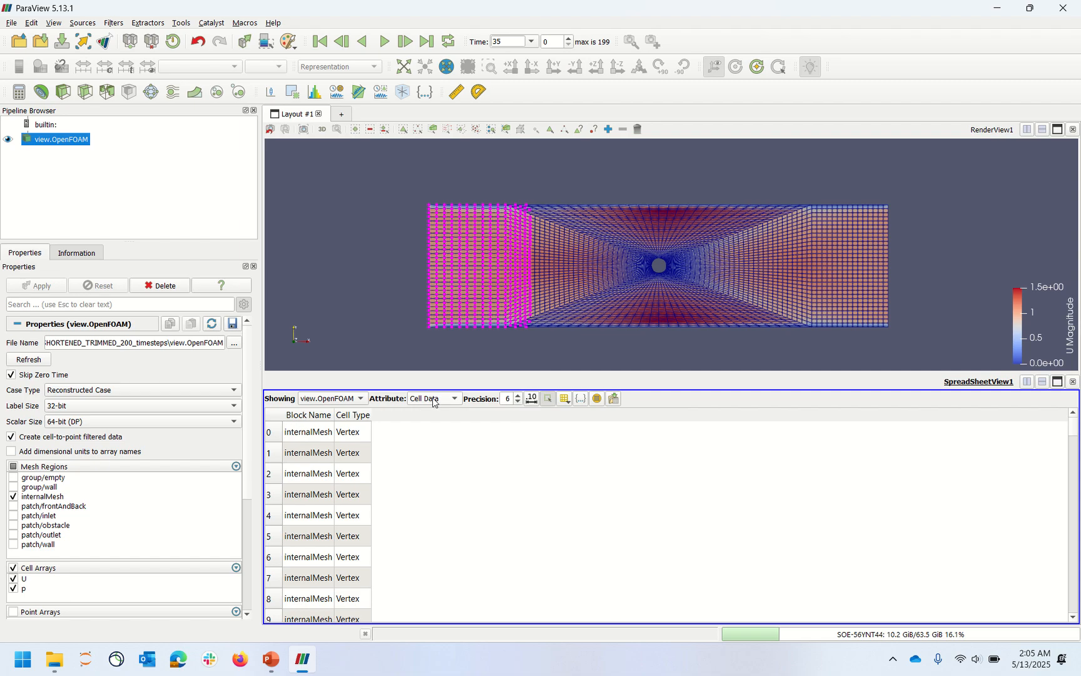
{"action": "scroll", "coordinate": [366, 494], "scroll_direction": "down", "scroll_amount": 7}
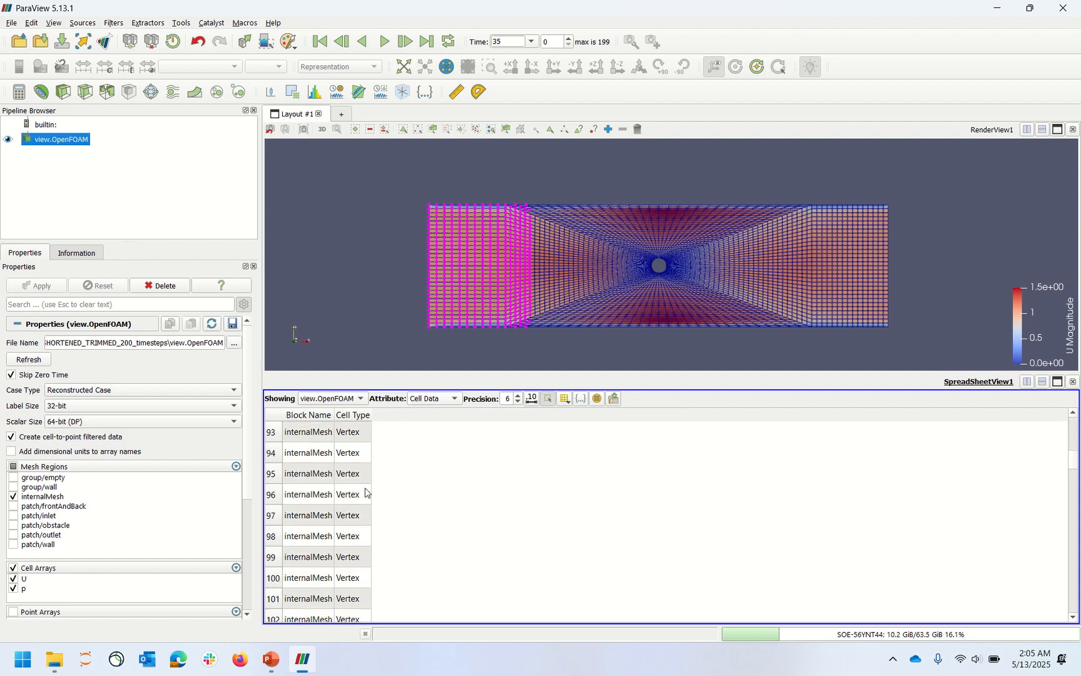
{"action": "scroll", "coordinate": [367, 494], "scroll_direction": "up", "scroll_amount": 7}
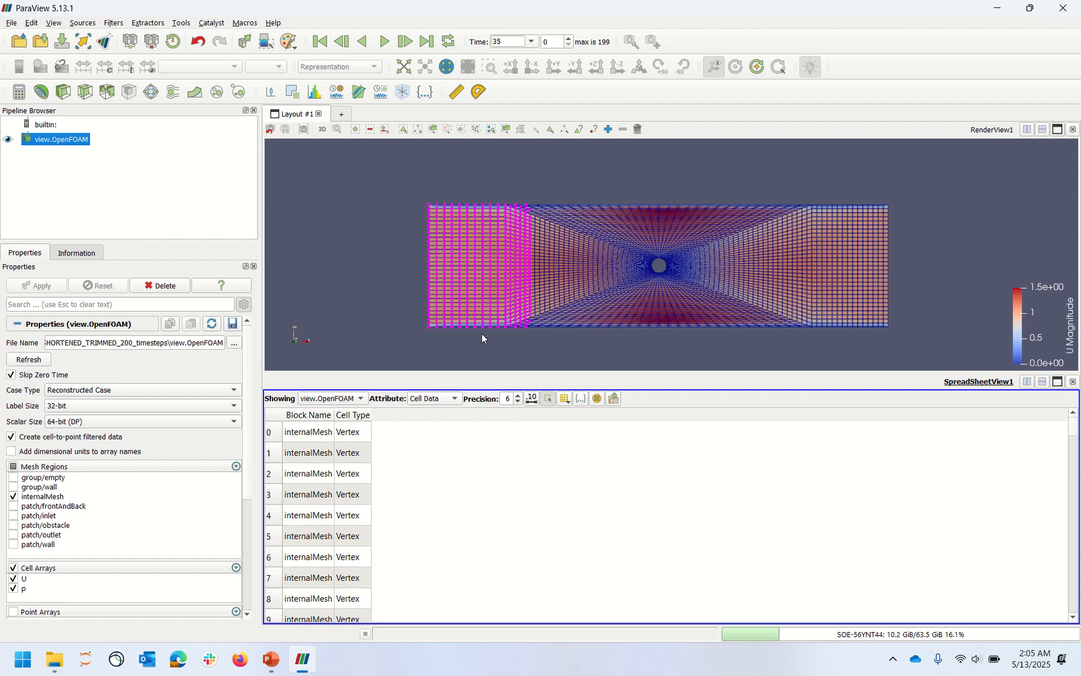
{"action": "left_click", "coordinate": [433, 401]}
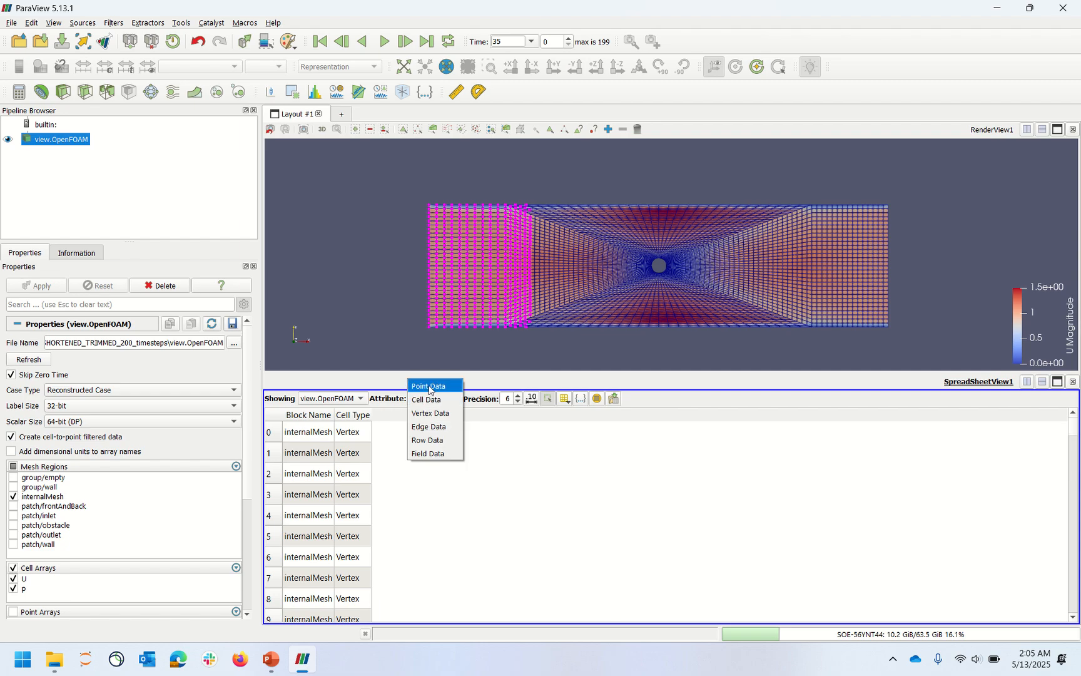
{"action": "left_click", "coordinate": [431, 387]}
{"action": "scroll", "coordinate": [407, 514], "scroll_direction": "down", "scroll_amount": 20}
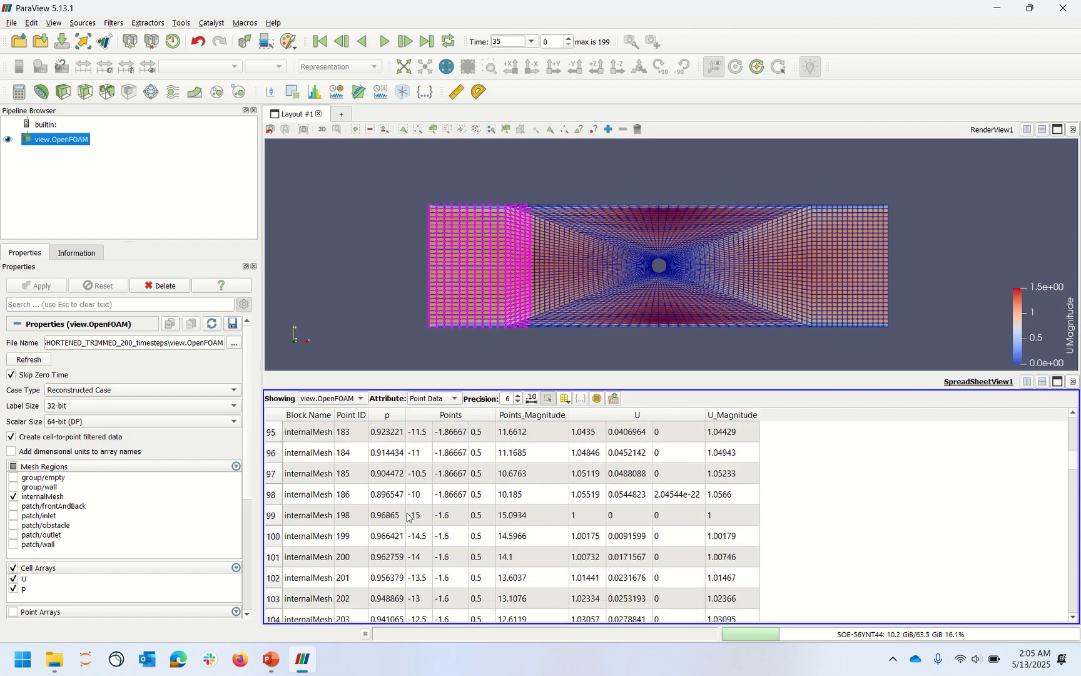
{"action": "scroll", "coordinate": [408, 514], "scroll_direction": "up", "scroll_amount": 20}
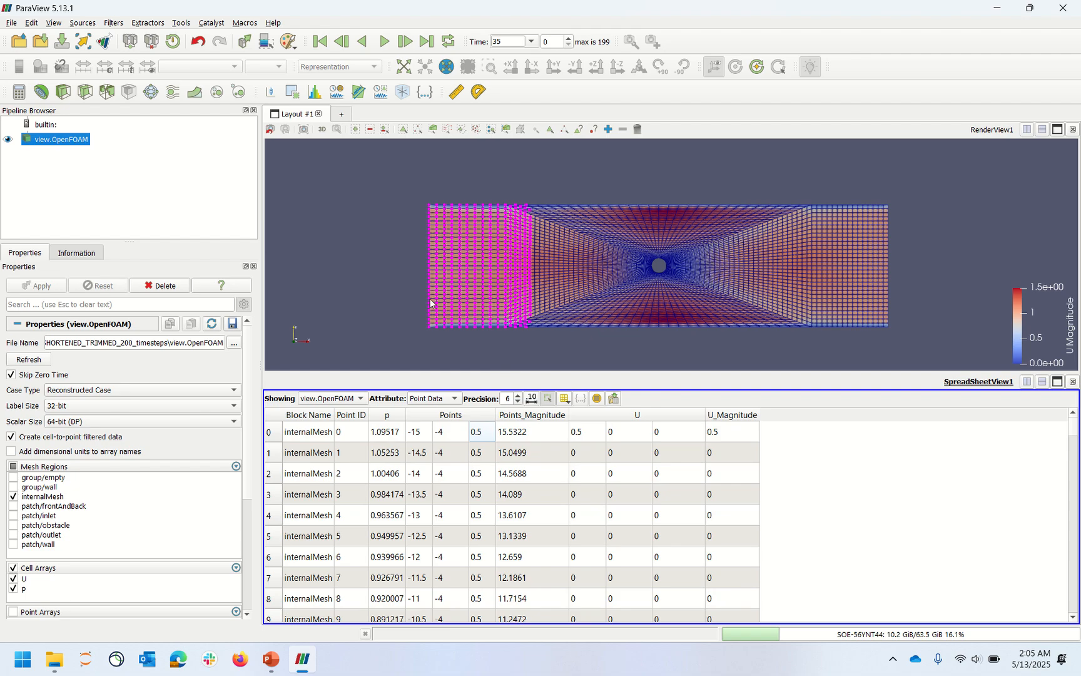
Examine the selected points in 3D and review their pressure, coordinates and velocity components in the spreadsheet rows.
{"action": "left_click_drag", "start_coordinate": [446, 300], "coordinate": [594, 296]}
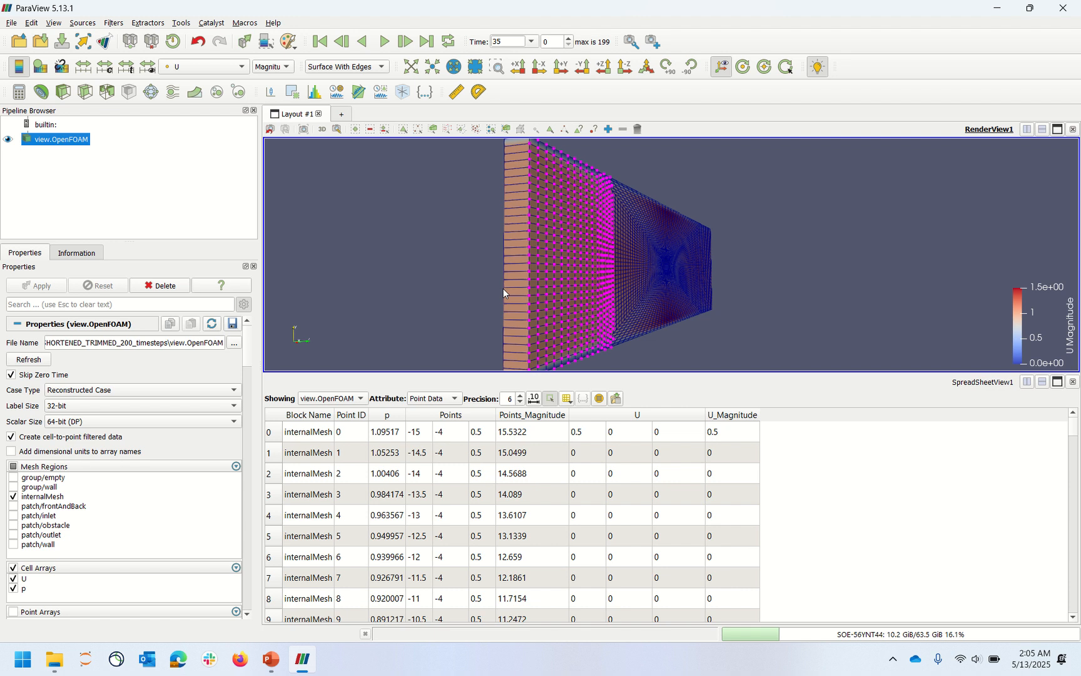
{"action": "left_click", "coordinate": [624, 66]}
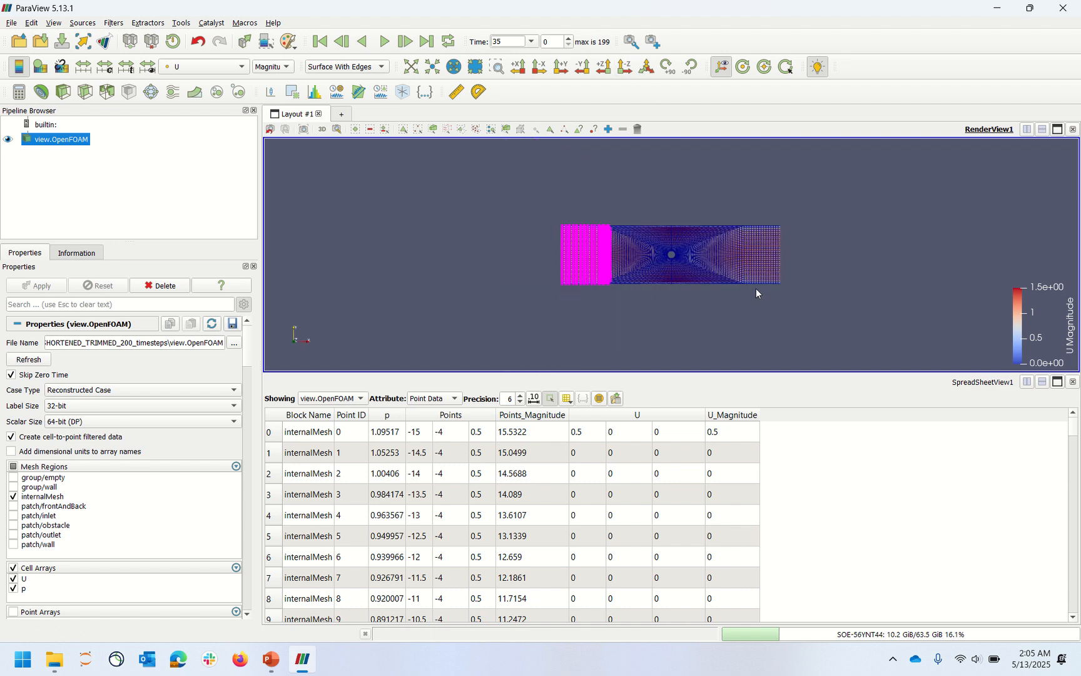
{"action": "left_click", "coordinate": [384, 432]}
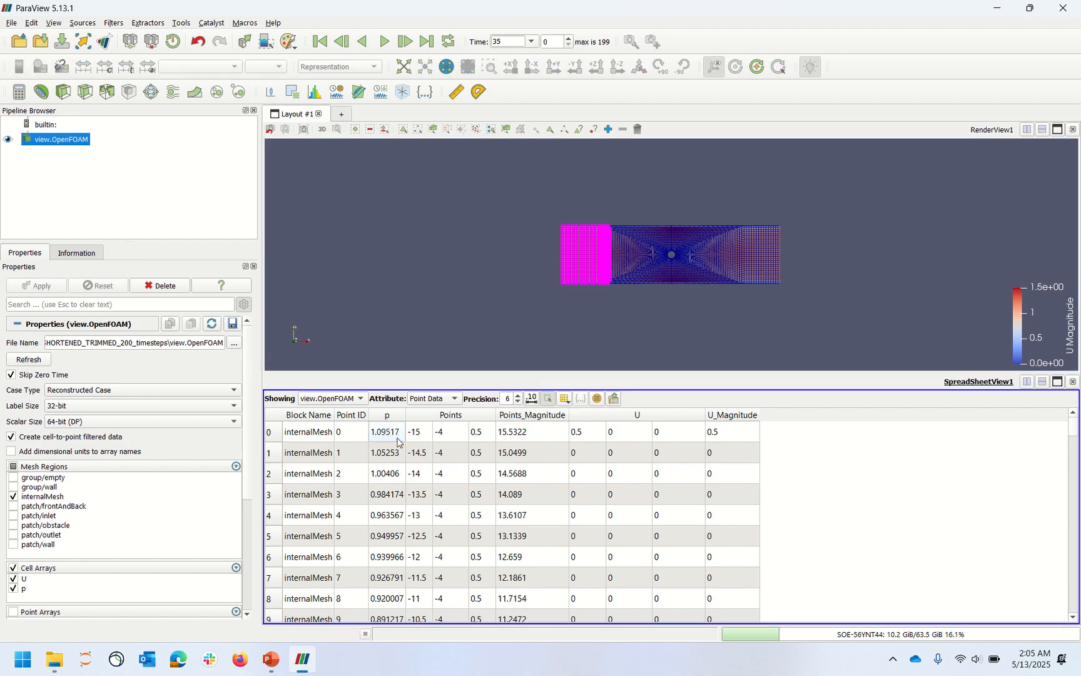
{"action": "left_click", "coordinate": [535, 439]}
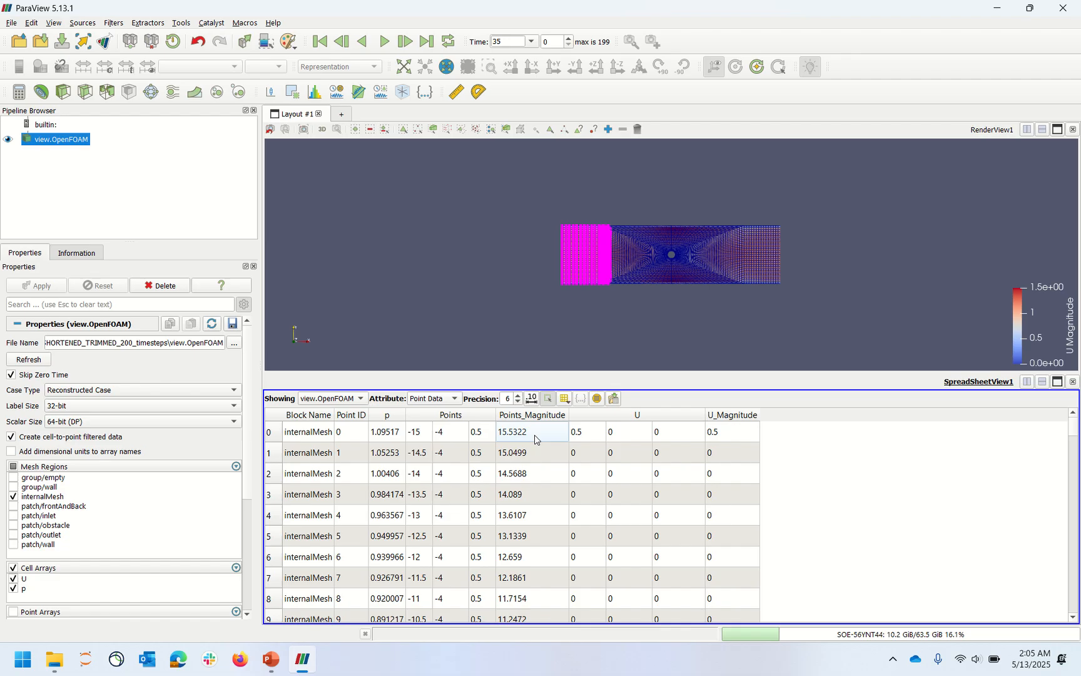
{"action": "left_click", "coordinate": [602, 439]}
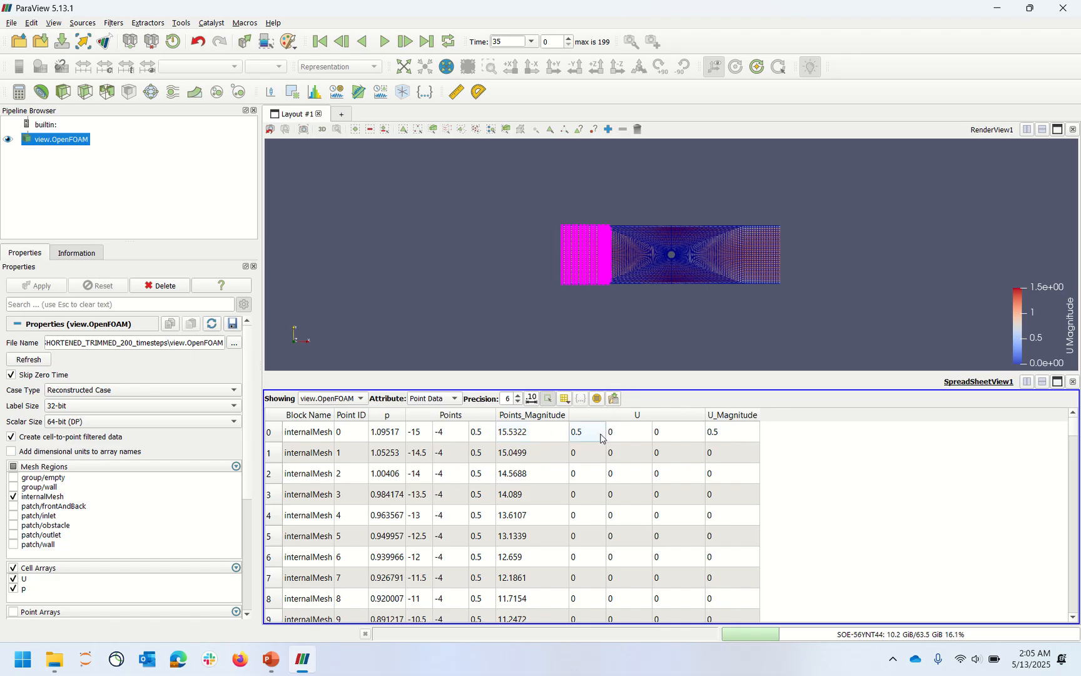
{"action": "left_click", "coordinate": [714, 435]}
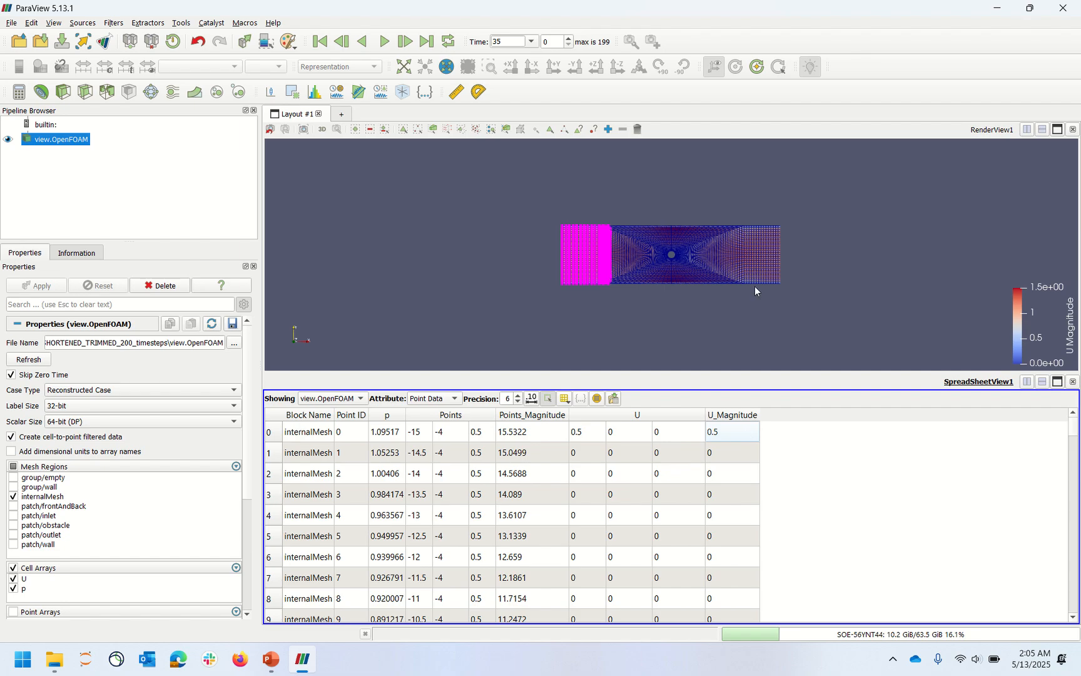
{"action": "left_click", "coordinate": [330, 433]}
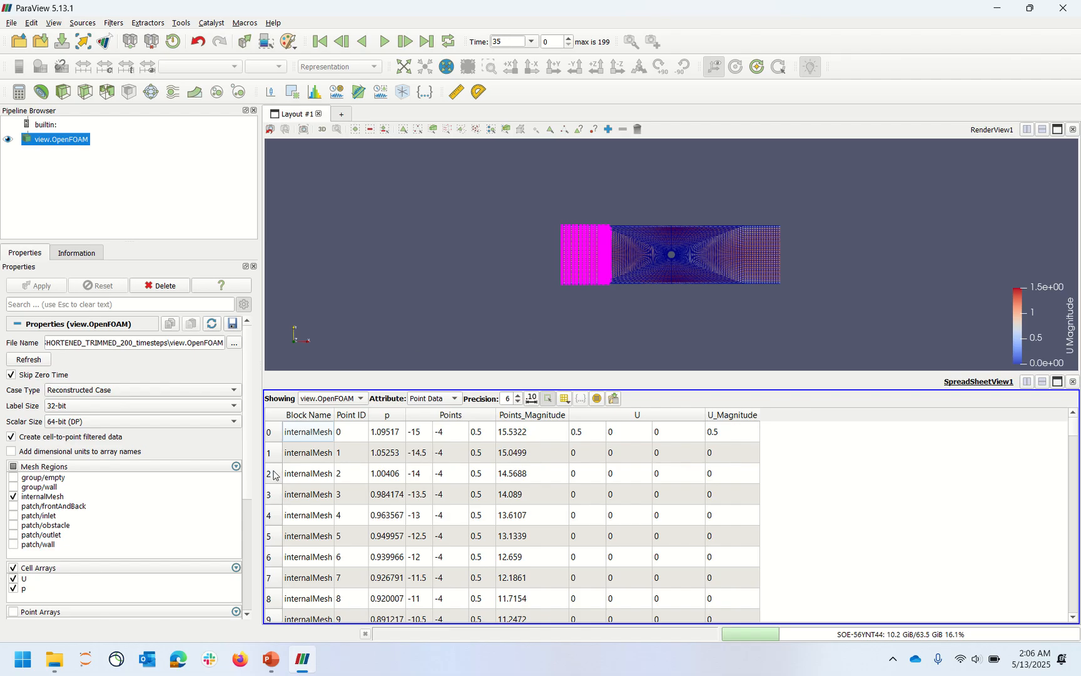
{"action": "scroll", "coordinate": [332, 536], "scroll_direction": "down", "scroll_amount": 20}
{"action": "scroll", "coordinate": [328, 536], "scroll_direction": "up", "scroll_amount": 20}
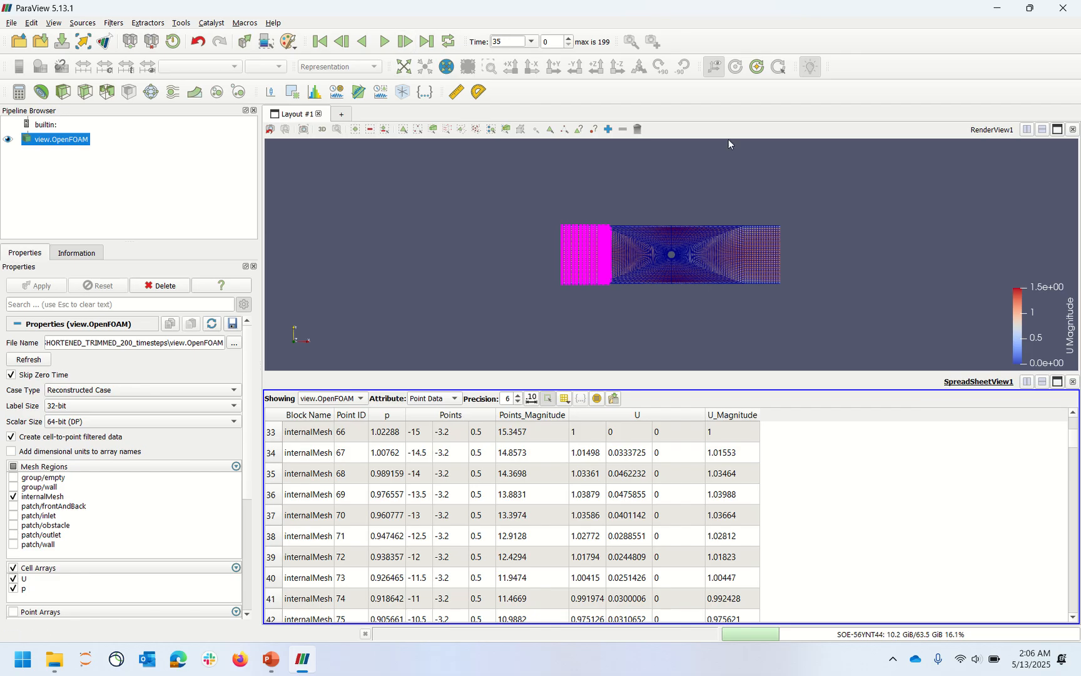
{"action": "left_click", "coordinate": [557, 201]}
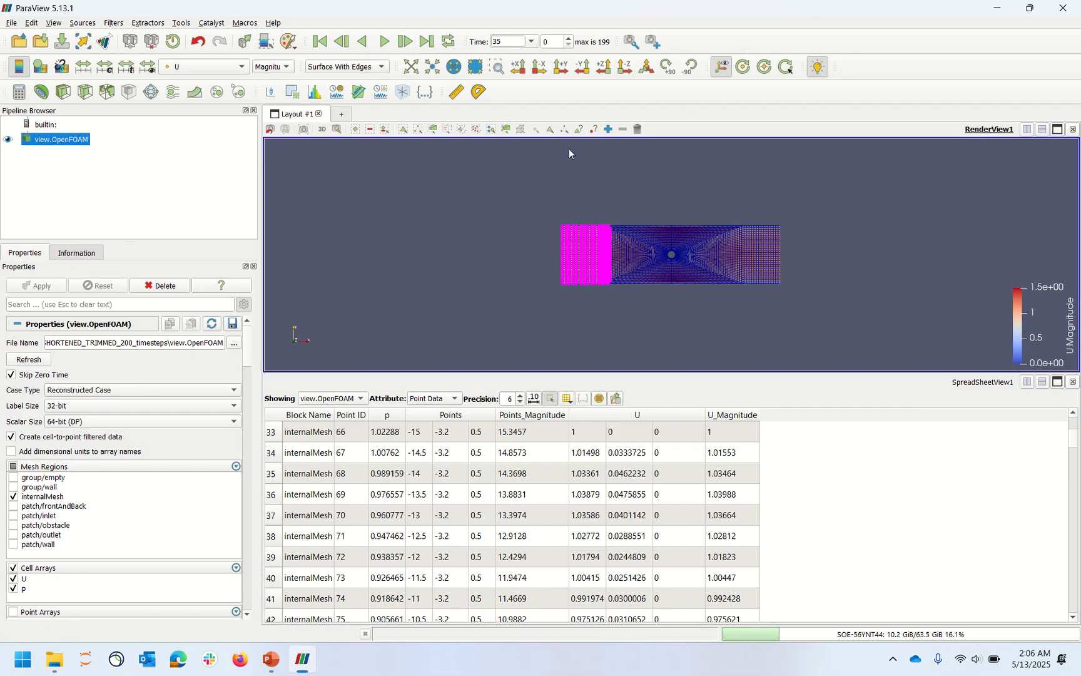
Clear the inlet-side point selection and compare the spreadsheet with its selected-elements-only filter off and back on.
{"action": "left_click", "coordinate": [638, 134]}
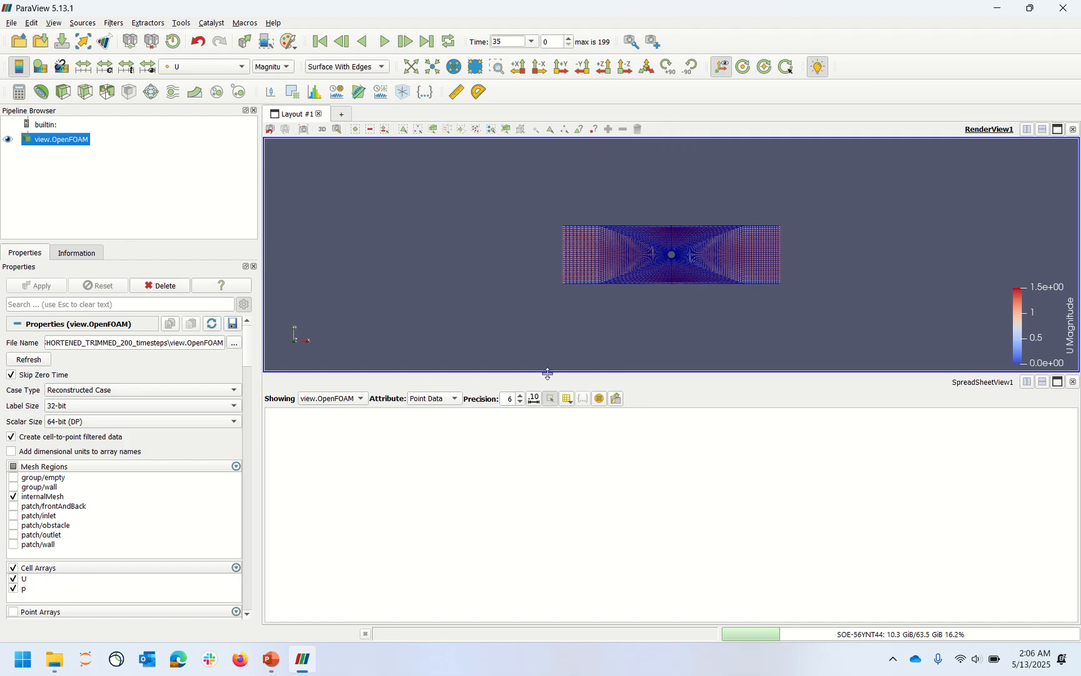
{"action": "left_click", "coordinate": [550, 400]}
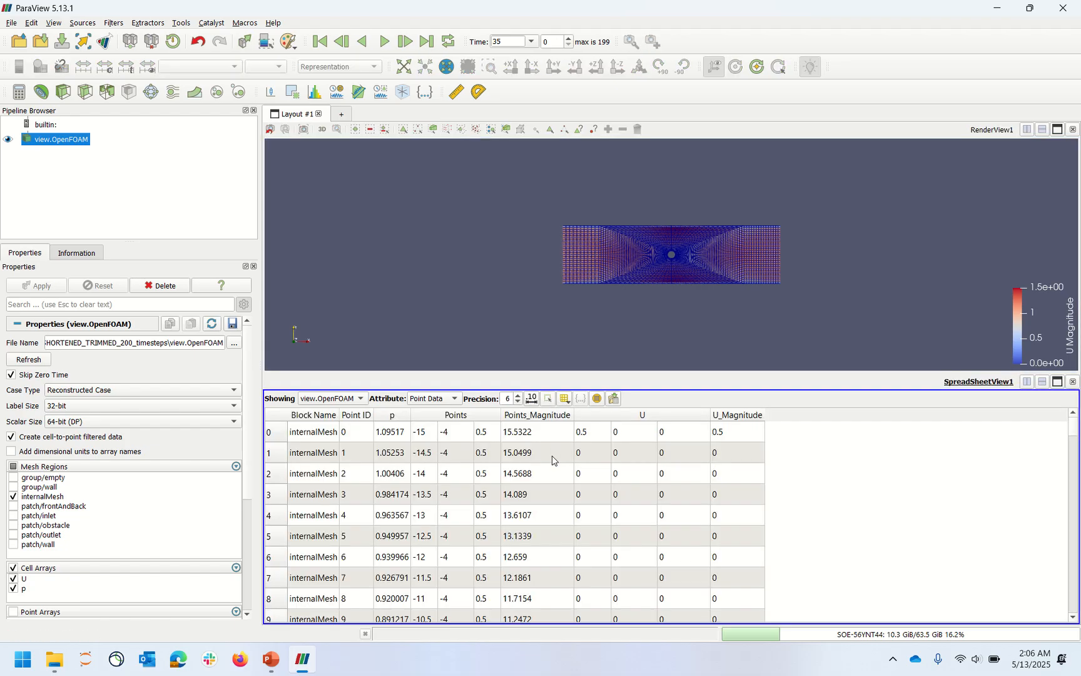
{"action": "left_click", "coordinate": [549, 399]}
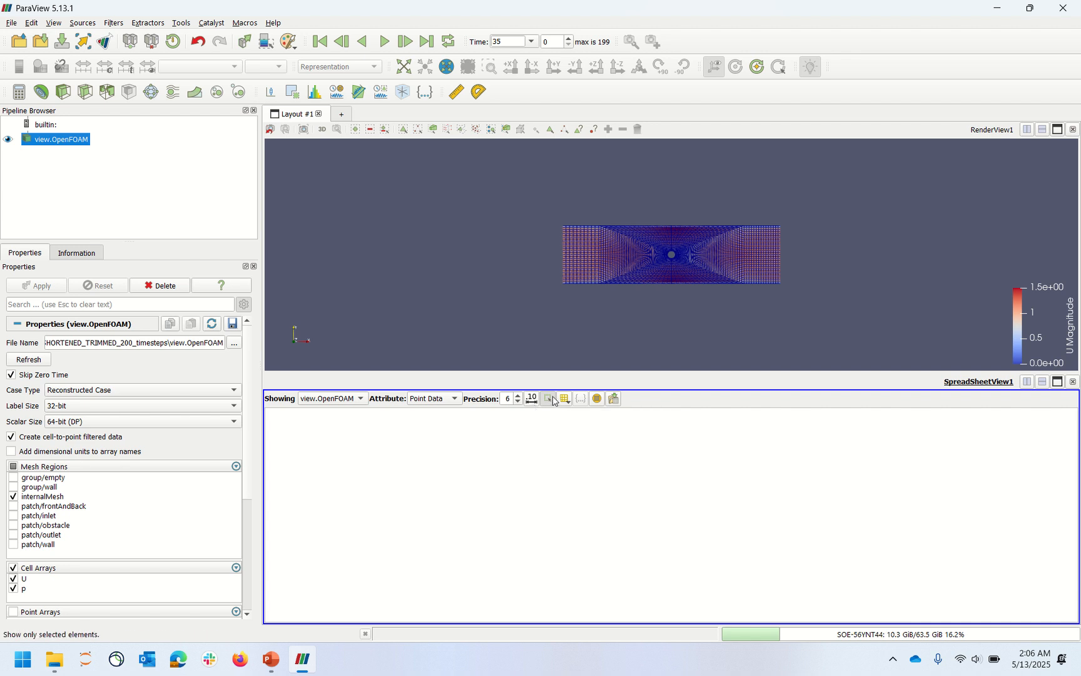
Select the mesh points from just behind the cylinder to the outlet, then list all points again and clear the selection.
{"action": "left_click", "coordinate": [417, 129]}
{"action": "left_click_drag", "start_coordinate": [803, 216], "coordinate": [682, 290]}
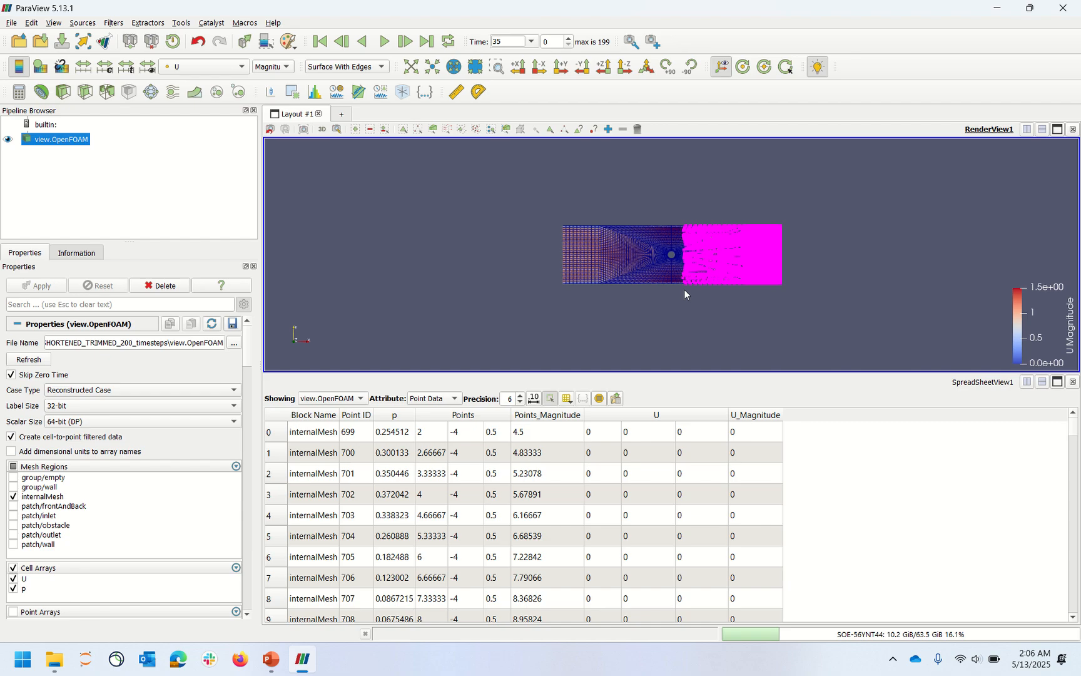
{"action": "left_click", "coordinate": [551, 399]}
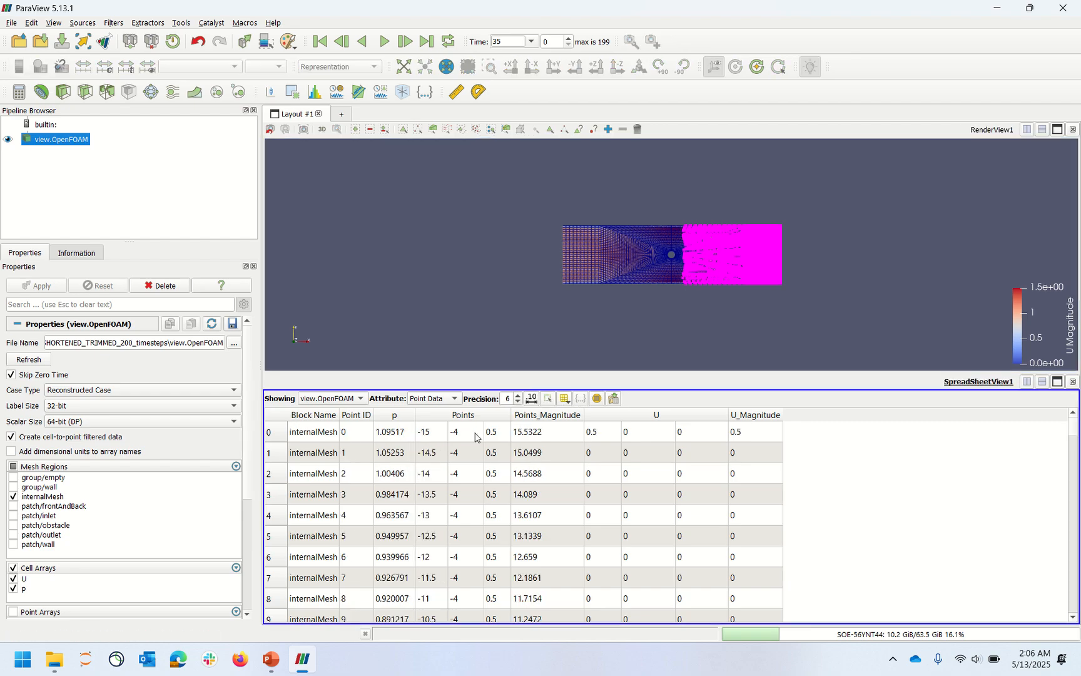
{"action": "left_click", "coordinate": [638, 130]}
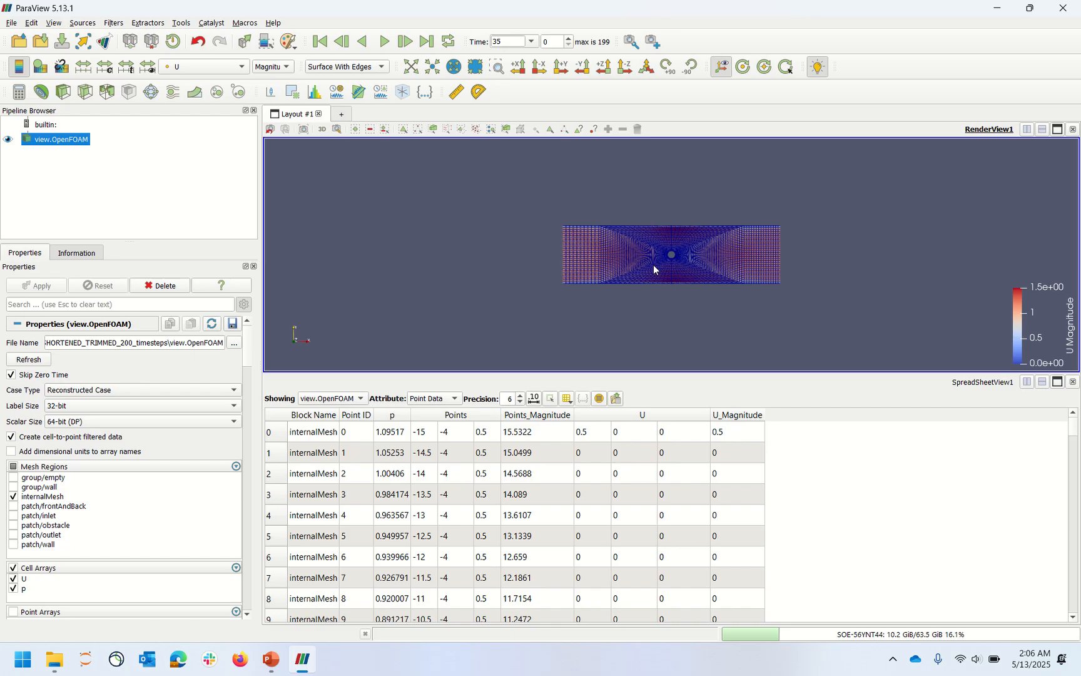
Set the spreadsheet precision to 5 and open its list of visible columns.
{"action": "left_click", "coordinate": [520, 402]}
{"action": "left_click", "coordinate": [520, 401]}
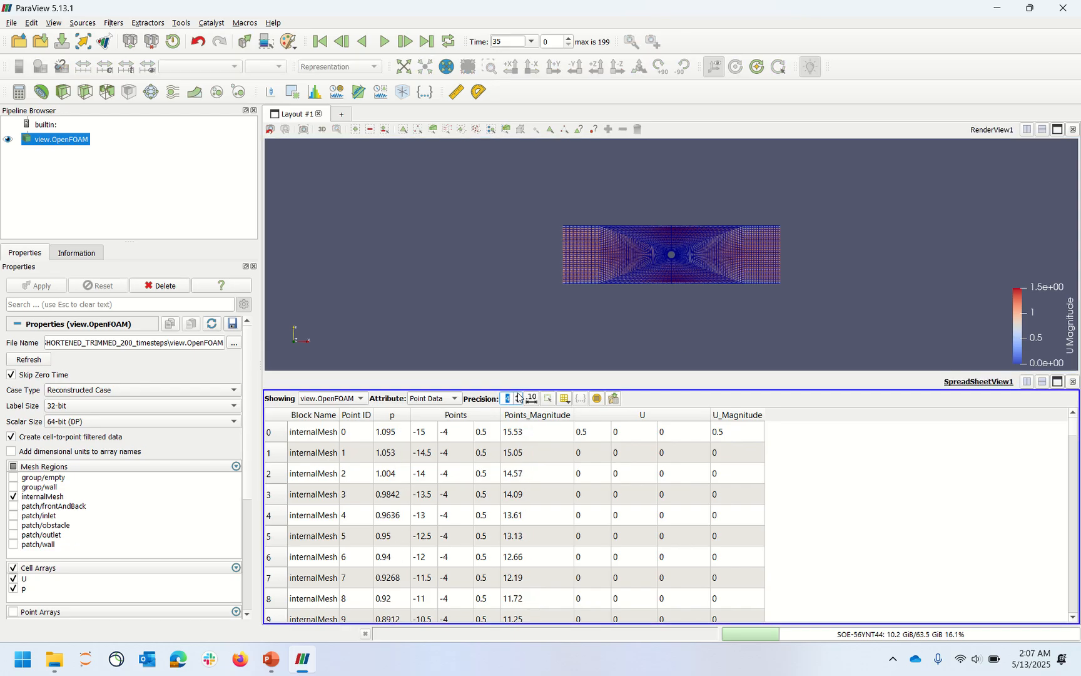
{"action": "left_click", "coordinate": [519, 395]}
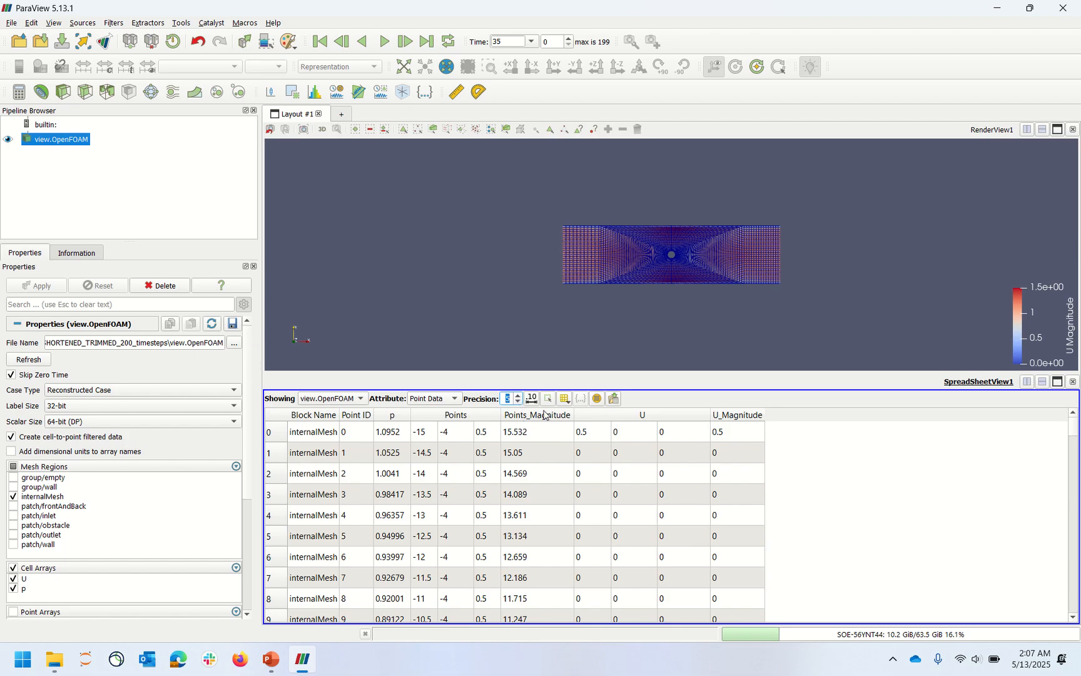
{"action": "double_click", "coordinate": [510, 398]}
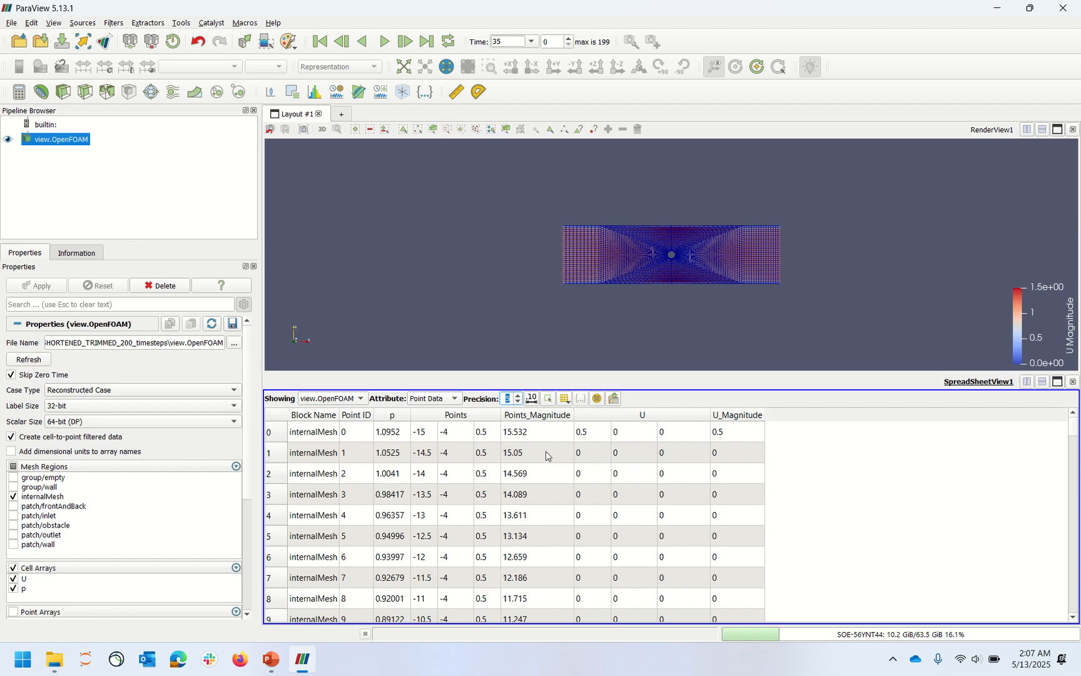
{"action": "left_click", "coordinate": [561, 401]}
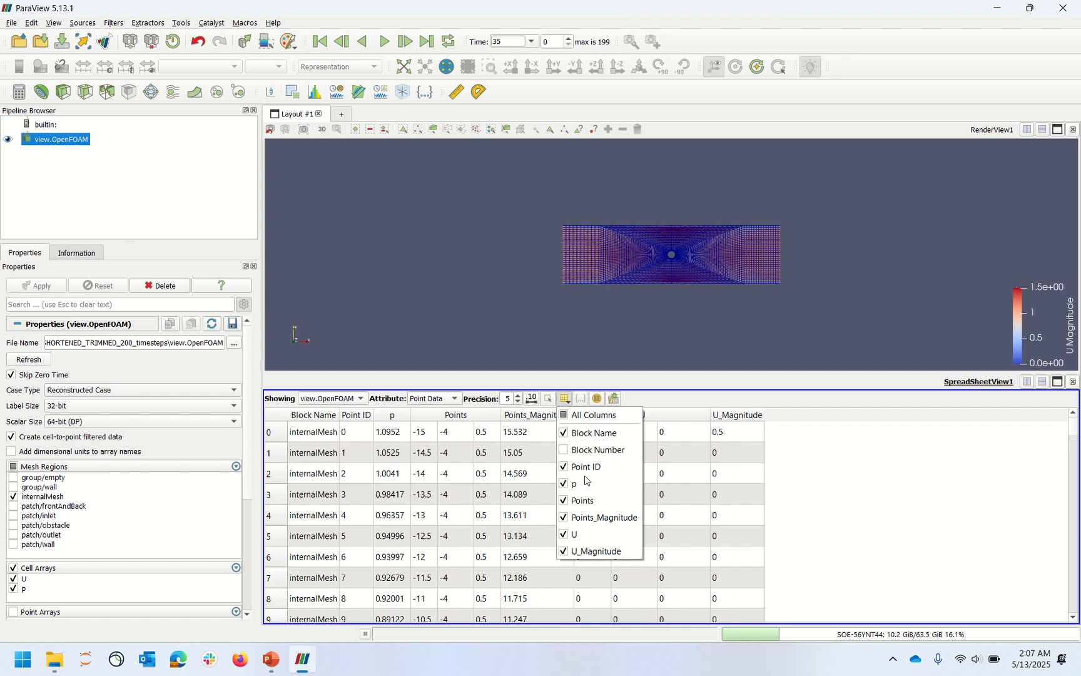
Start exporting the spreadsheet as a delimited file named test in the postprocessing_relearning_export folder.
{"action": "left_click", "coordinate": [600, 392]}
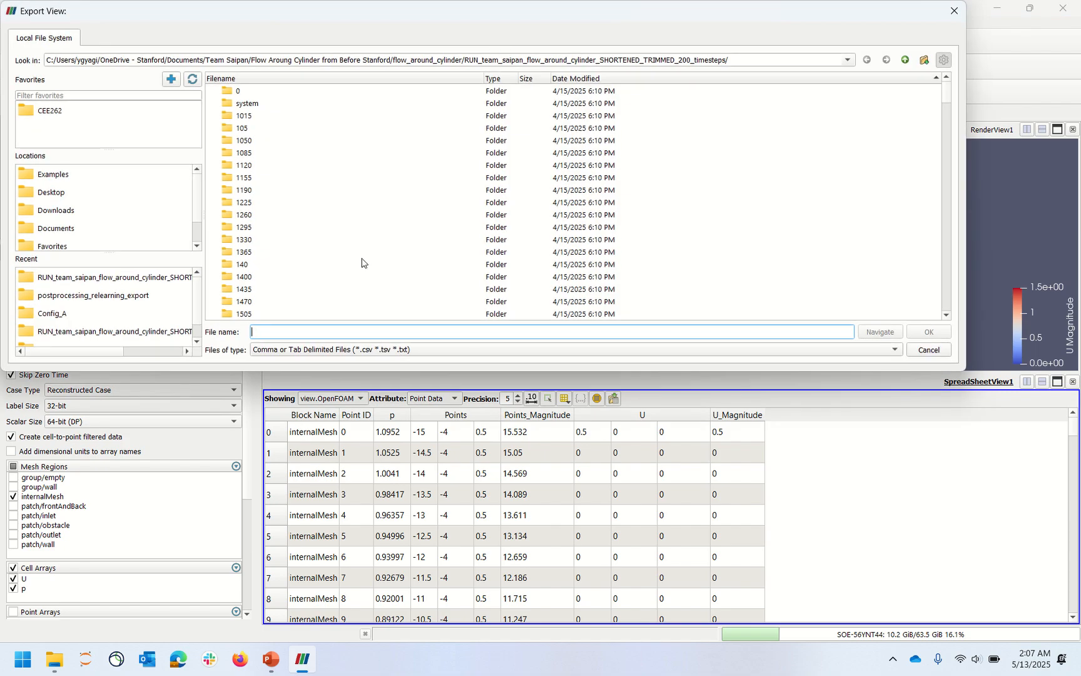
{"action": "scroll", "coordinate": [362, 263], "scroll_direction": "down", "scroll_amount": 15}
{"action": "double_click", "coordinate": [269, 302]}
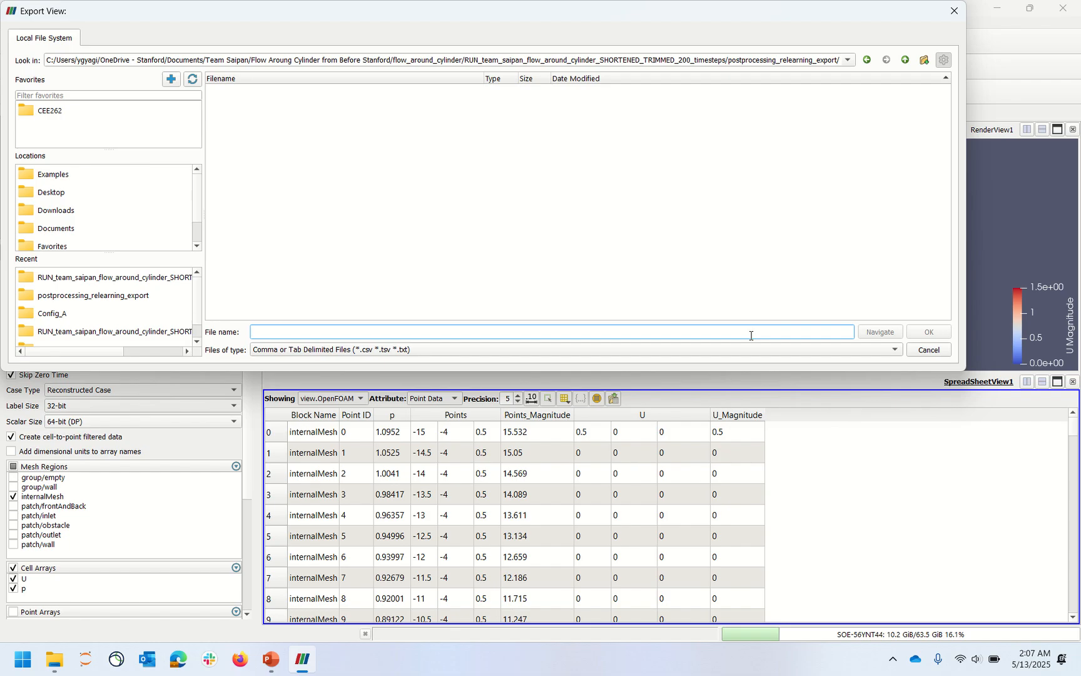
{"action": "type", "text": "testy"}
{"action": "left_click", "coordinate": [938, 328]}
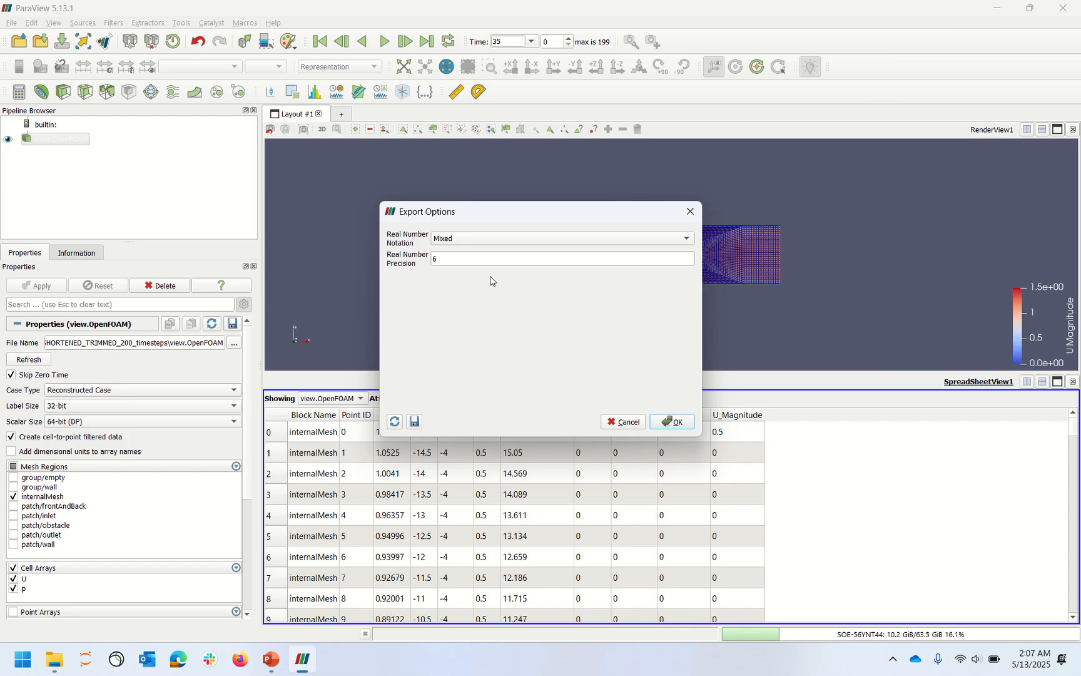
Set the export's real number precision to 4, keep Mixed notation, and write the file.
{"action": "double_click", "coordinate": [479, 261]}
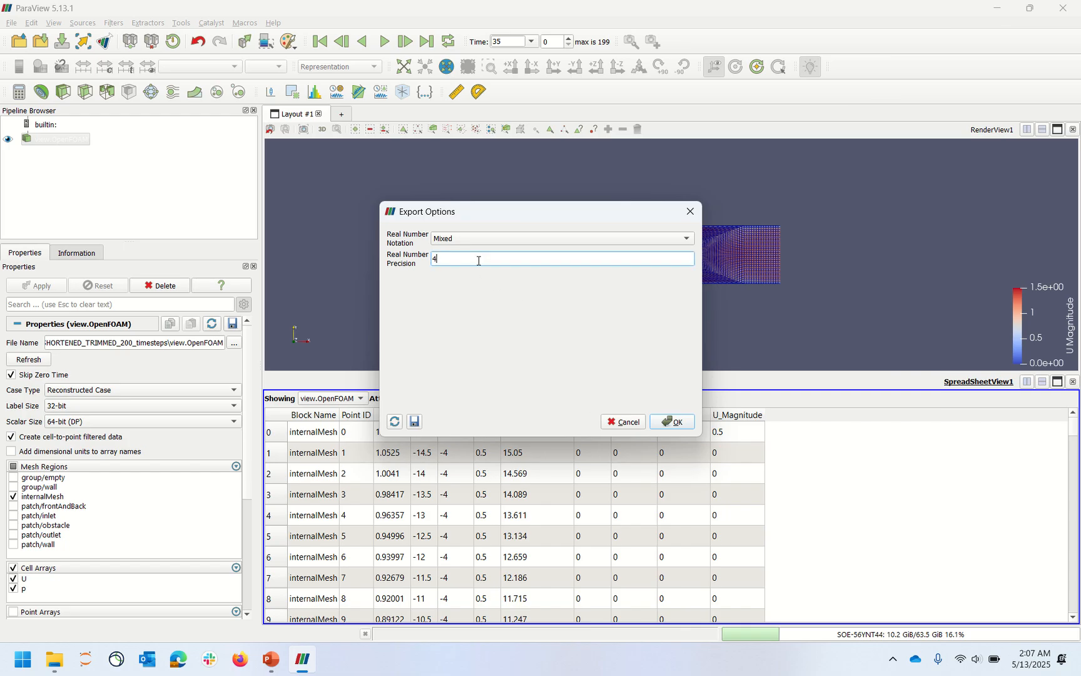
{"action": "type", "text": "4"}
{"action": "left_click", "coordinate": [673, 421]}
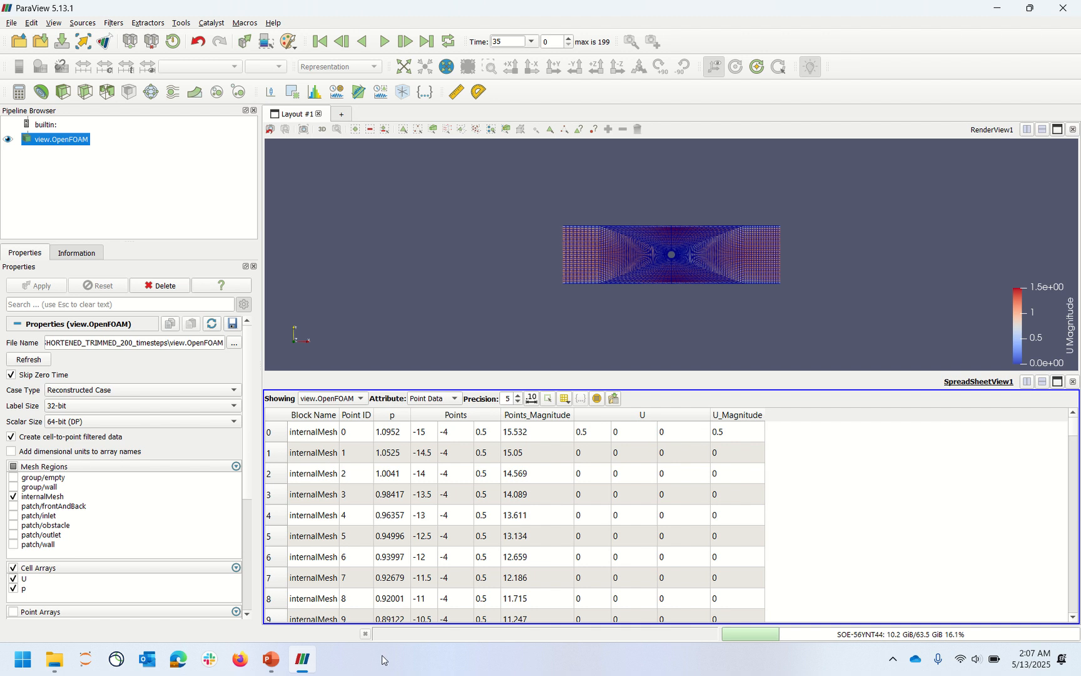
Switch to File Explorer and open test.csv from postprocessing_relearning_export in Excel without converting the data.
{"action": "left_click", "coordinate": [54, 659]}
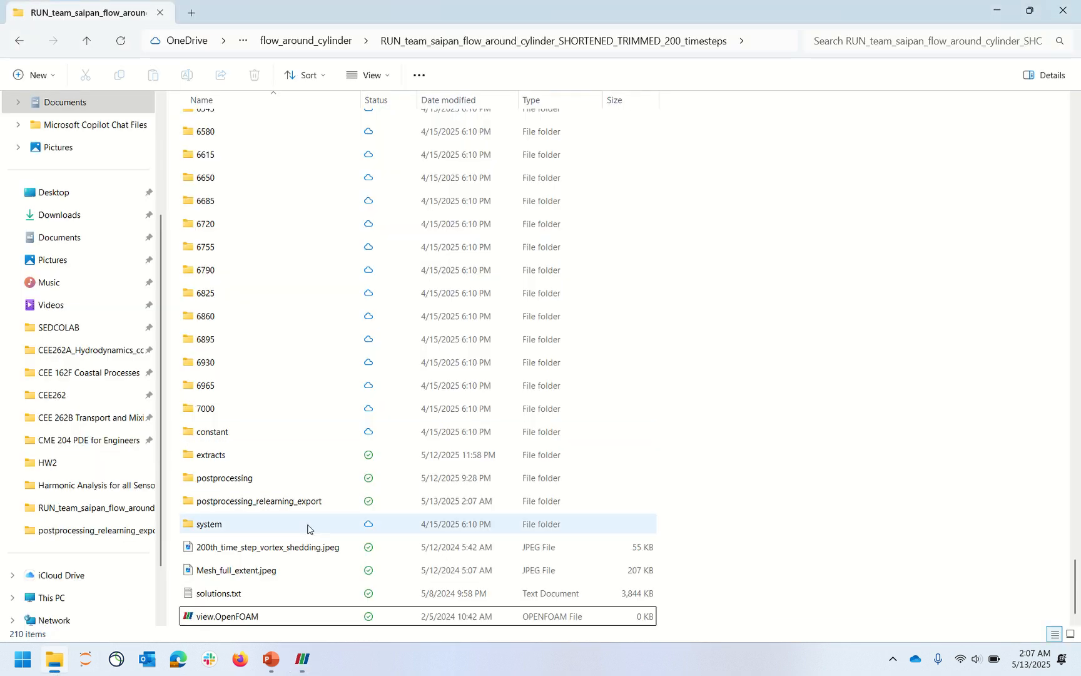
{"action": "left_click", "coordinate": [296, 501]}
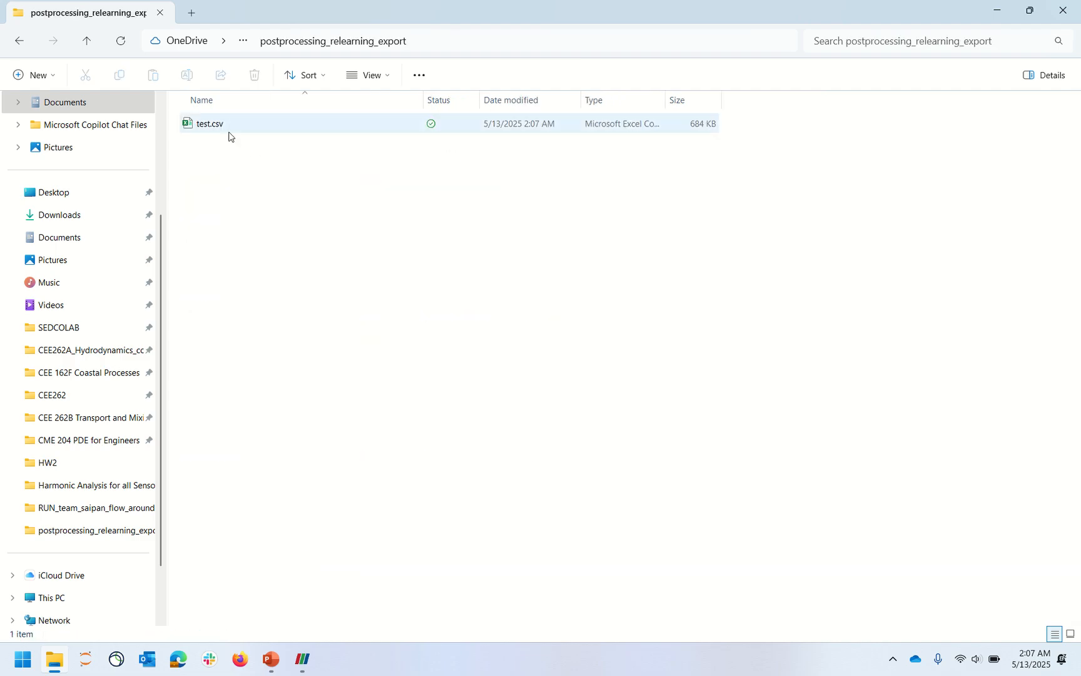
{"action": "double_click", "coordinate": [224, 127]}
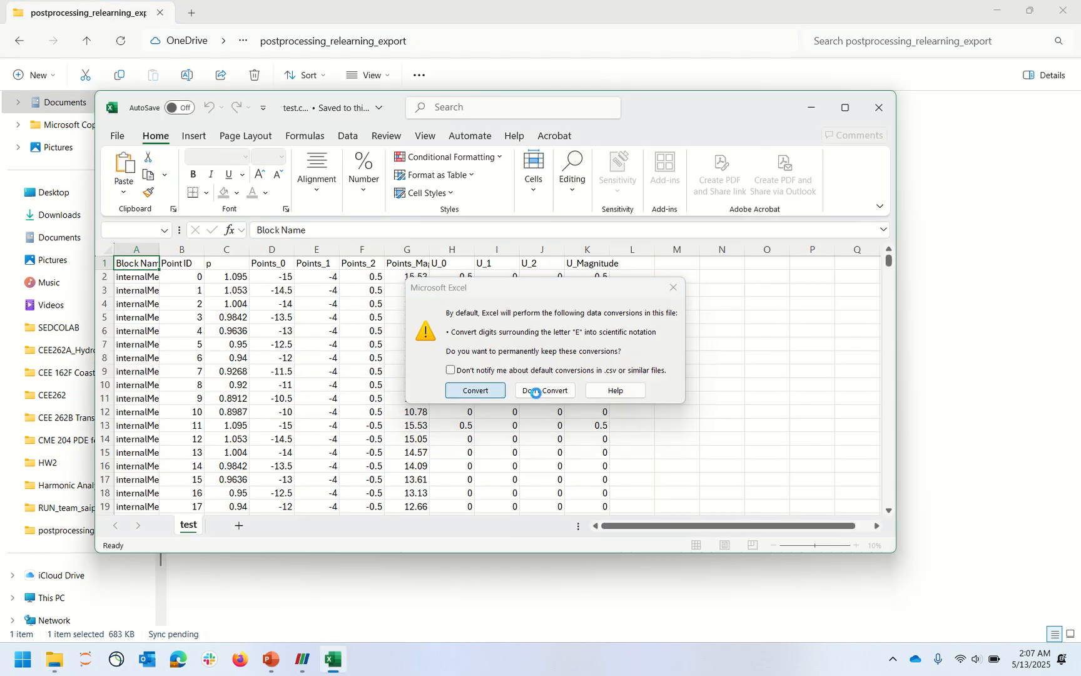
{"action": "left_click", "coordinate": [536, 393]}
Review the exported point data down to the last row of the sheet and close the workbook.
{"action": "scroll", "coordinate": [610, 451], "scroll_direction": "down", "scroll_amount": 20}
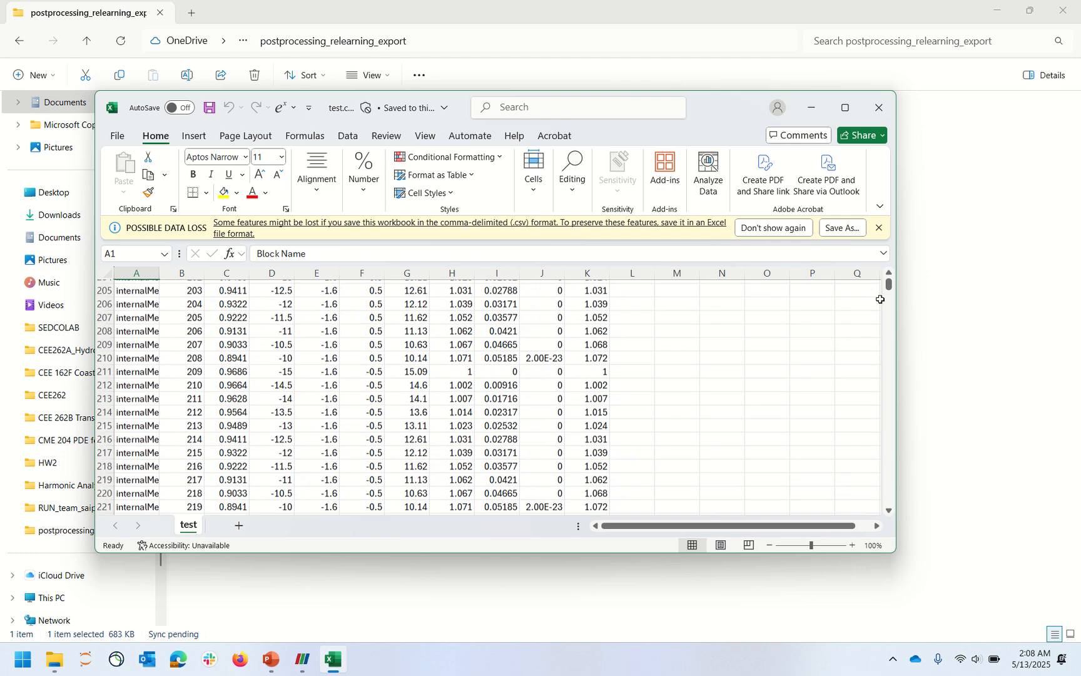
{"action": "left_click_drag", "start_coordinate": [881, 299], "coordinate": [835, 579]}
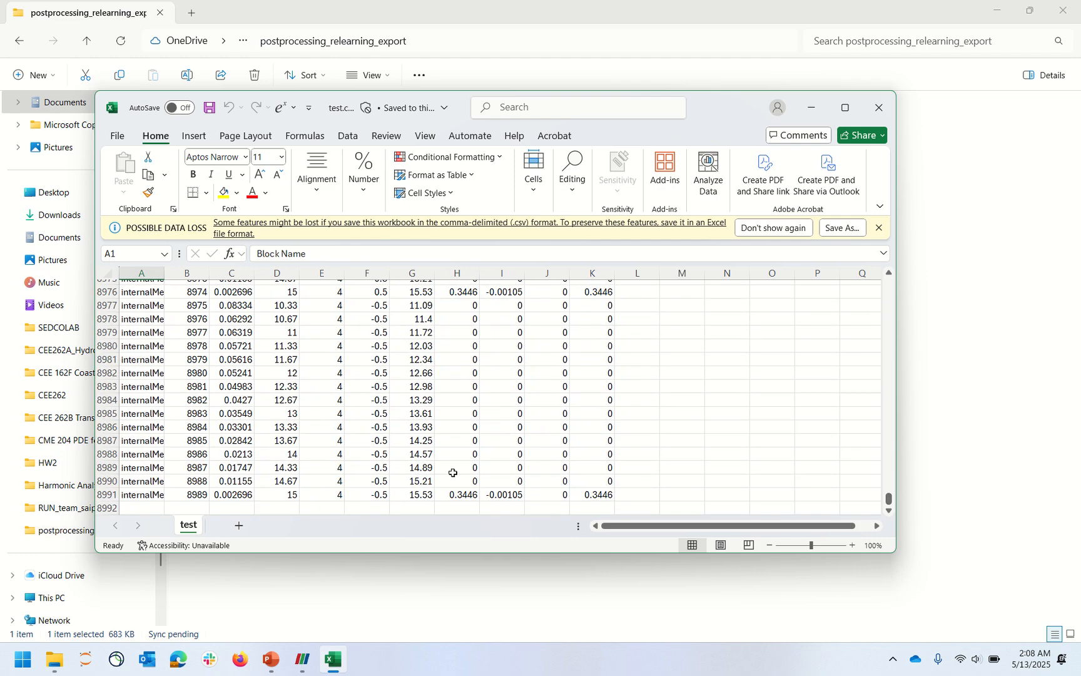
{"action": "left_click", "coordinate": [873, 100]}
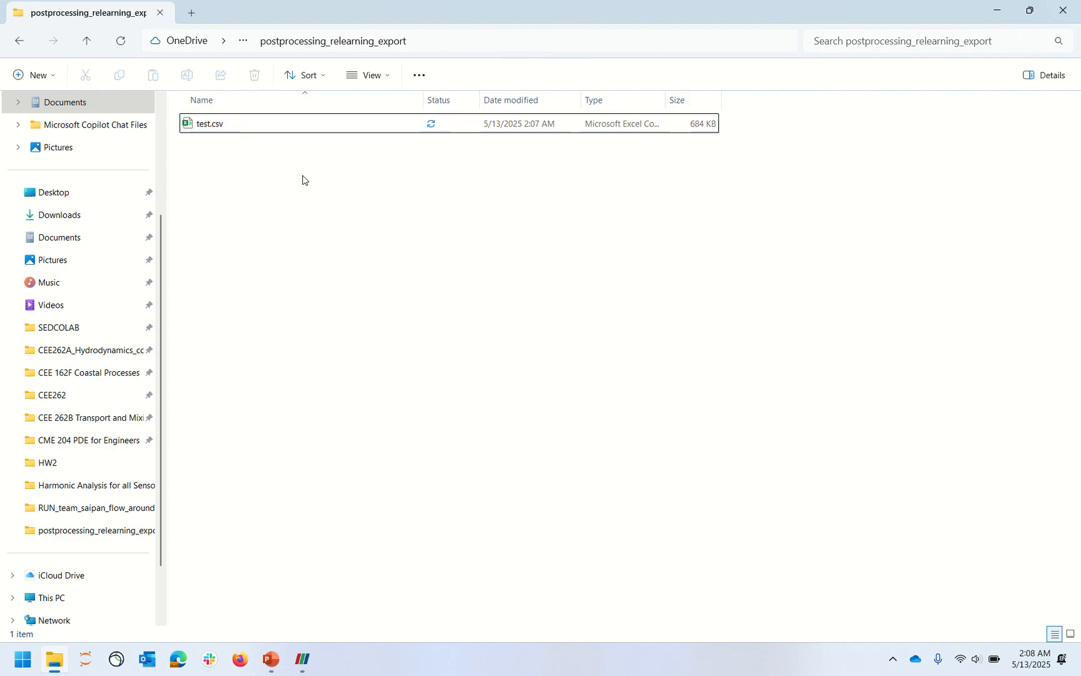
Delete test.csv from the export folder and close the File Explorer window to return to ParaView.
{"action": "left_click", "coordinate": [255, 75]}
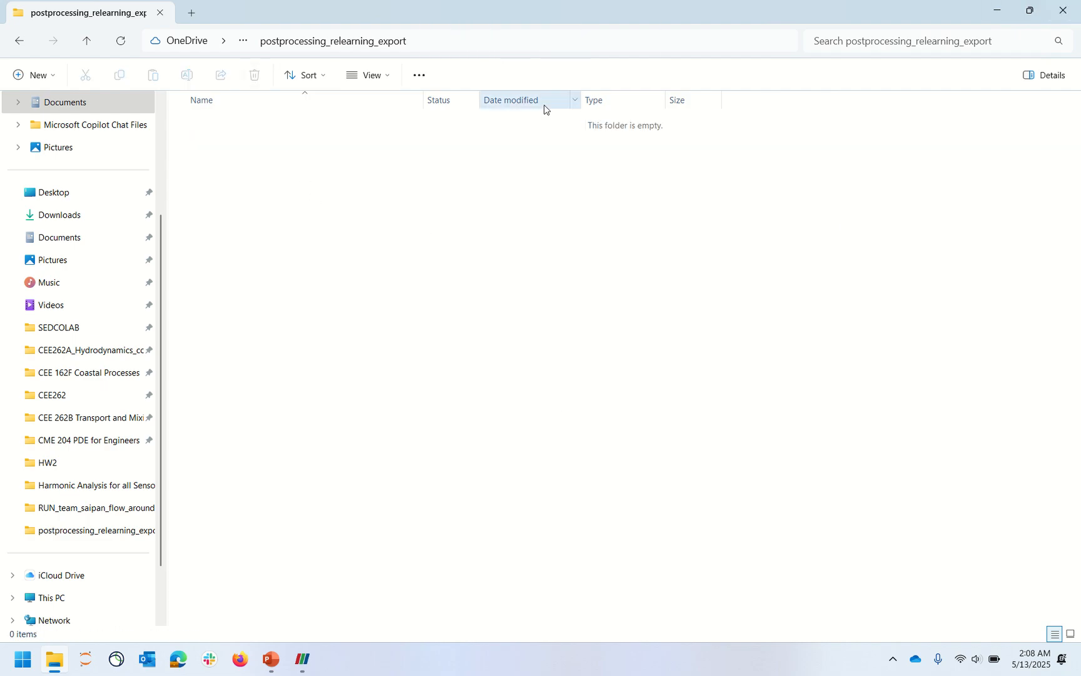
{"action": "left_click", "coordinate": [1062, 9]}
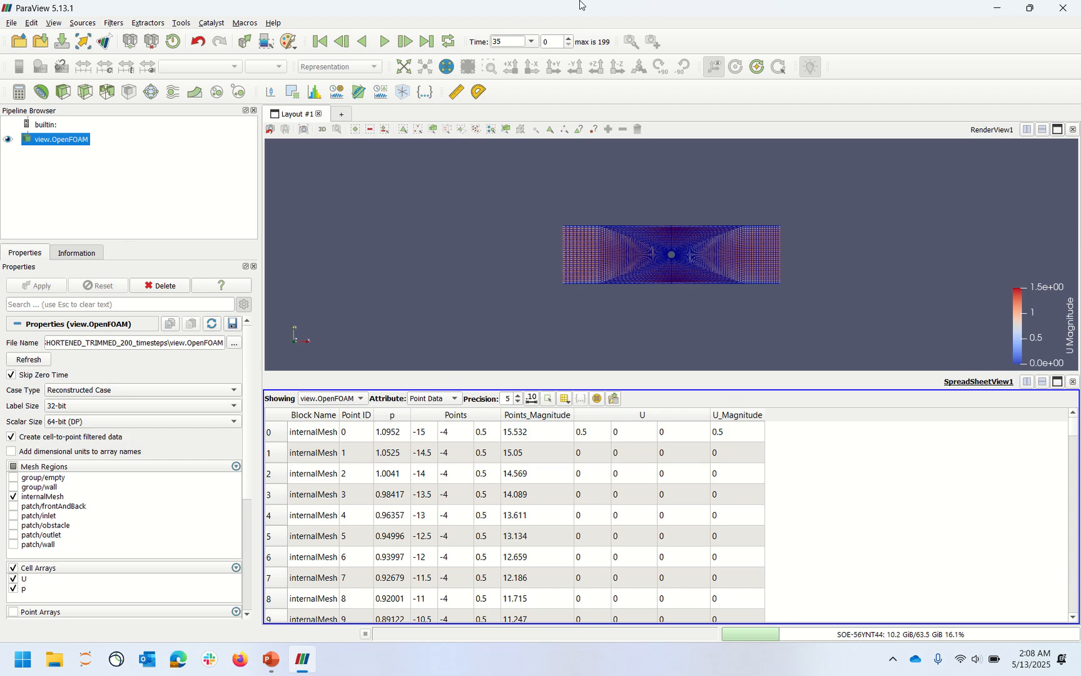
{"action": "mouse_move", "coordinate": [582, 3]}
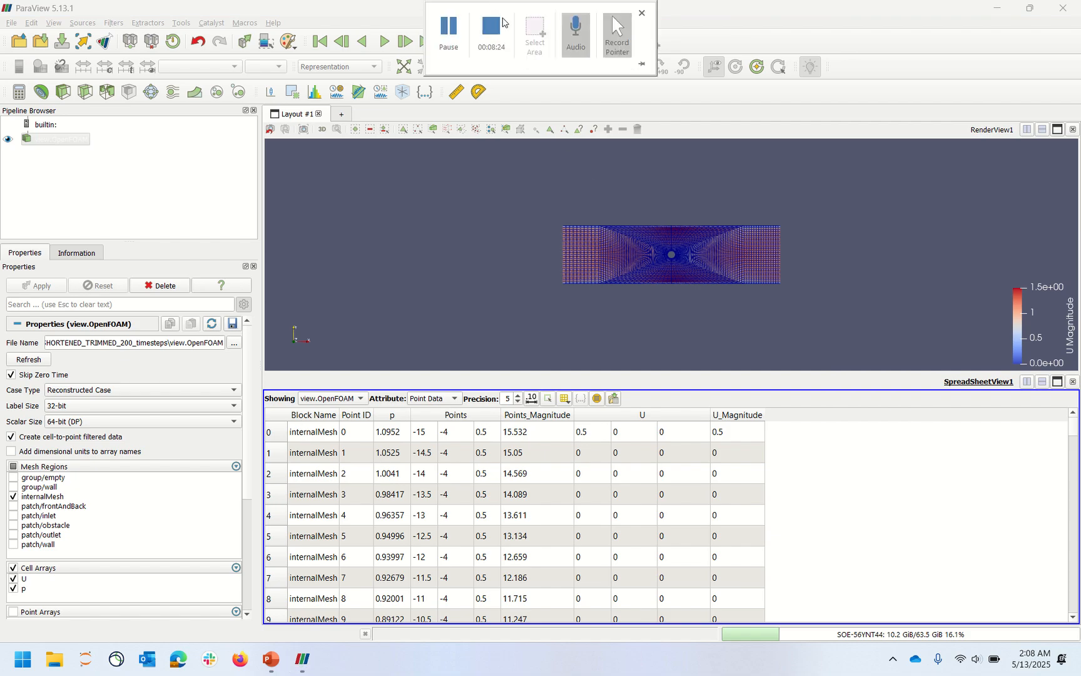
Select the full-height block of mesh points extending from just upstream of the cylinder to the downstream grid block.
{"action": "left_click", "coordinate": [406, 129]}
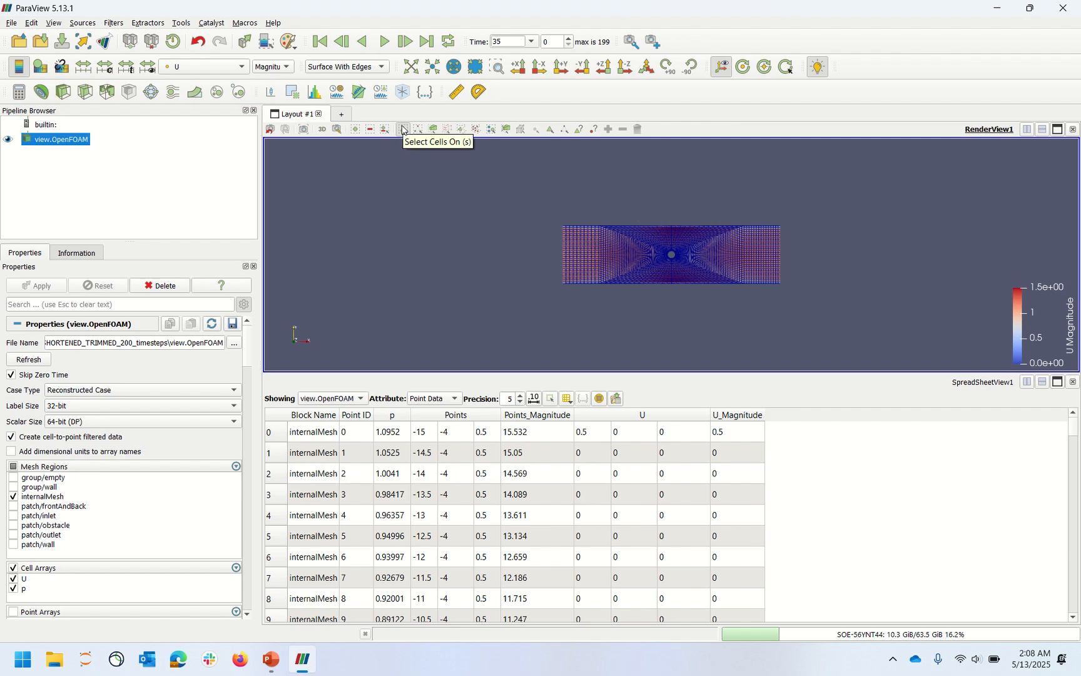
{"action": "left_click", "coordinate": [417, 128]}
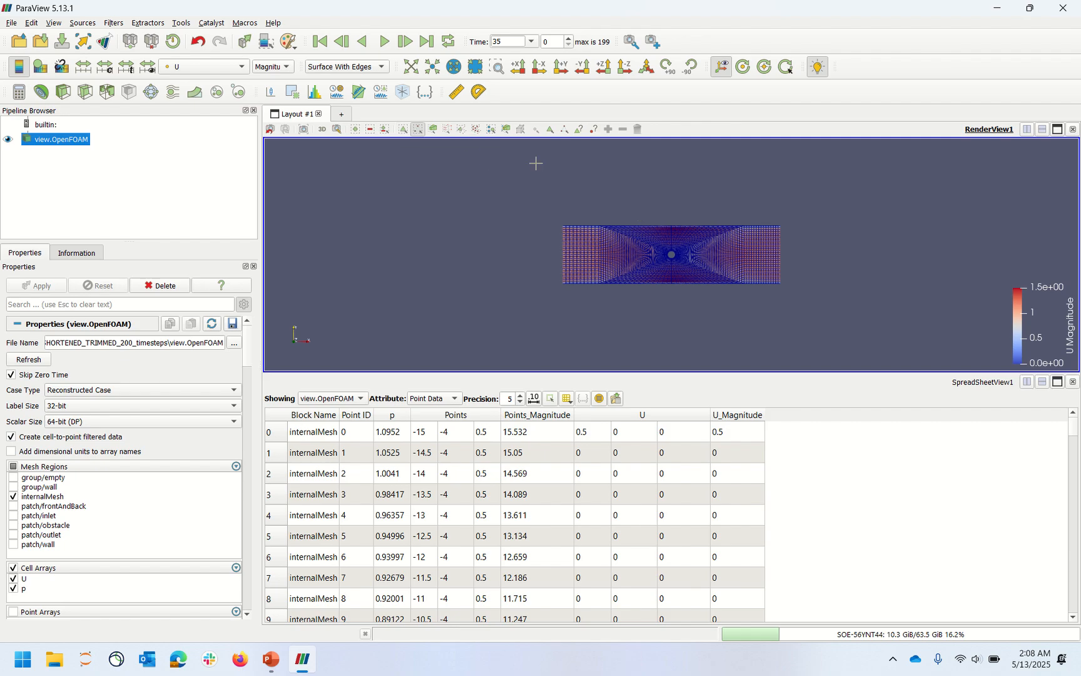
{"action": "scroll", "coordinate": [777, 265], "scroll_direction": "up", "scroll_amount": 4}
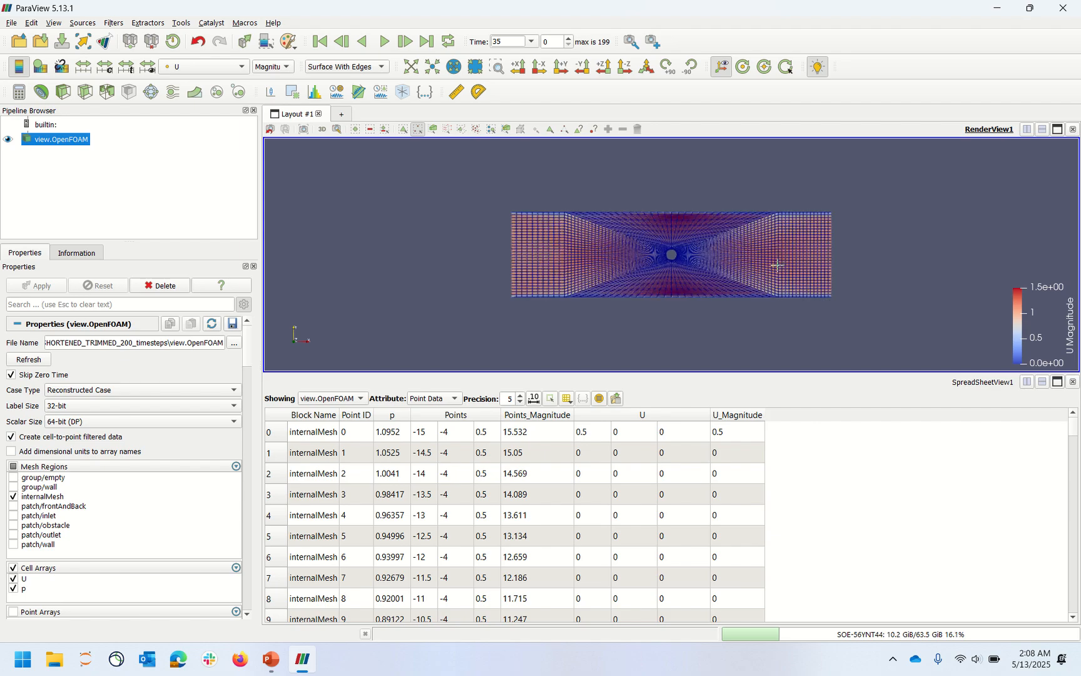
{"action": "scroll", "coordinate": [777, 265], "scroll_direction": "up", "scroll_amount": 3}
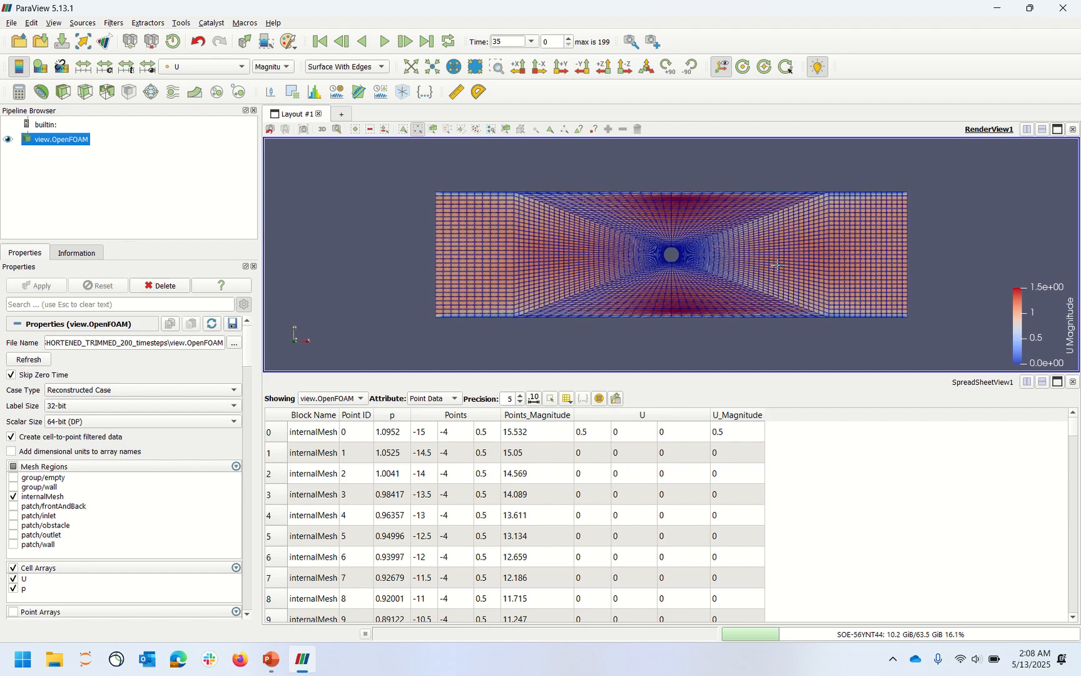
{"action": "left_click_drag", "start_coordinate": [624, 183], "coordinate": [827, 345]}
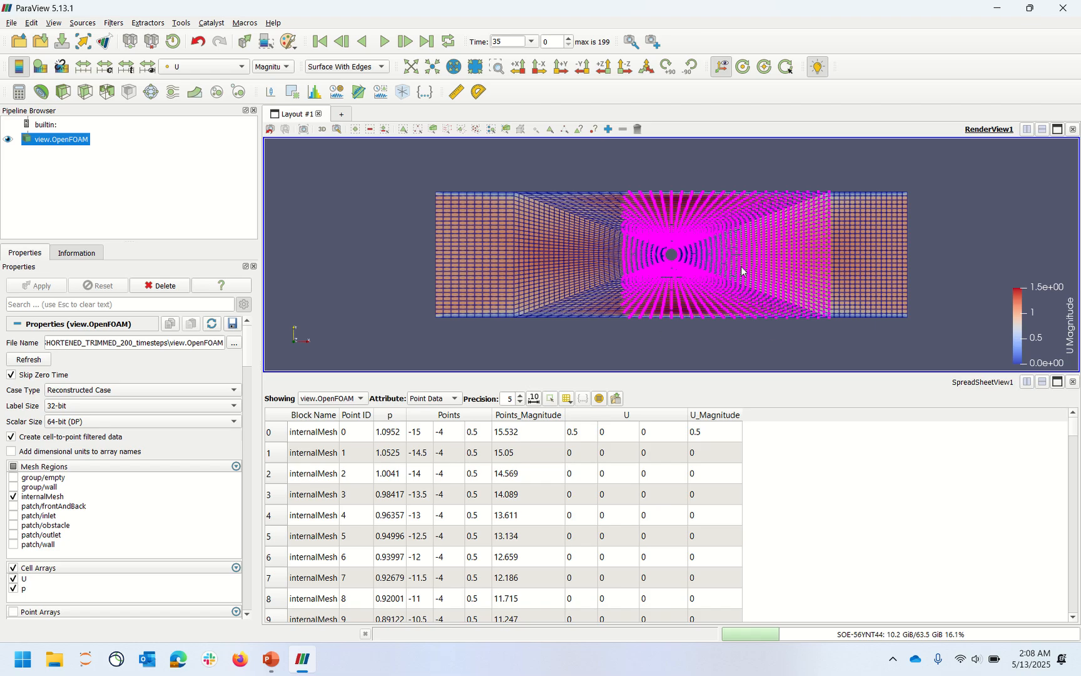
Limit the spreadsheet to the selected points and review their rows from start to end.
{"action": "scroll", "coordinate": [763, 540], "scroll_direction": "down", "scroll_amount": 20}
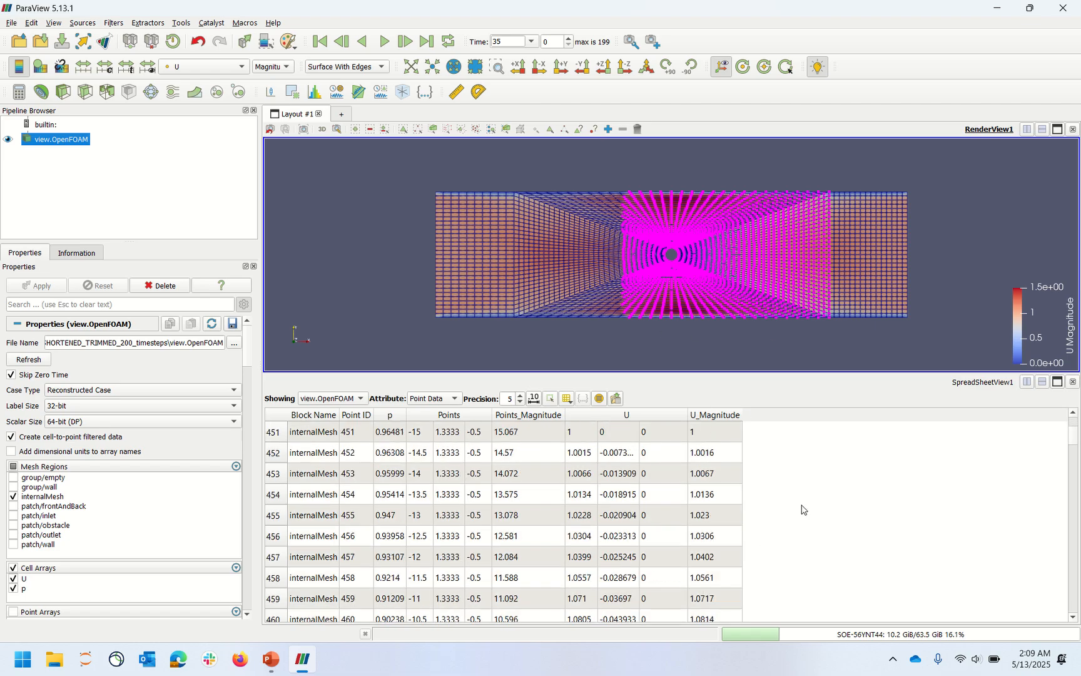
{"action": "left_click_drag", "start_coordinate": [1073, 438], "coordinate": [1073, 389]}
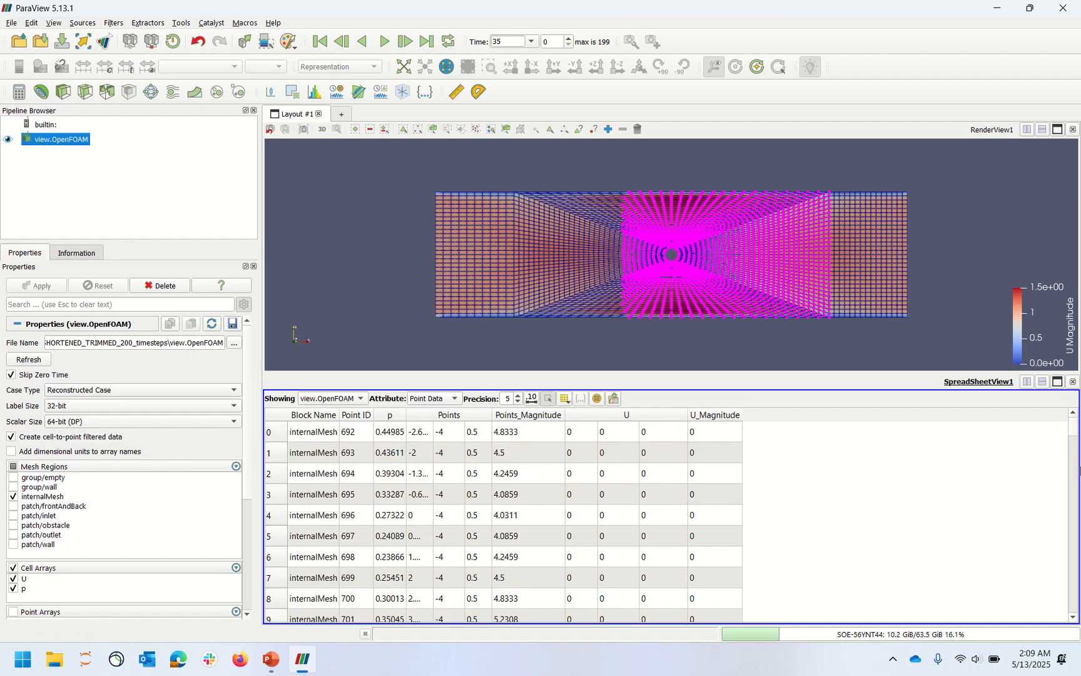
{"action": "left_click_drag", "start_coordinate": [1071, 422], "coordinate": [1057, 673]}
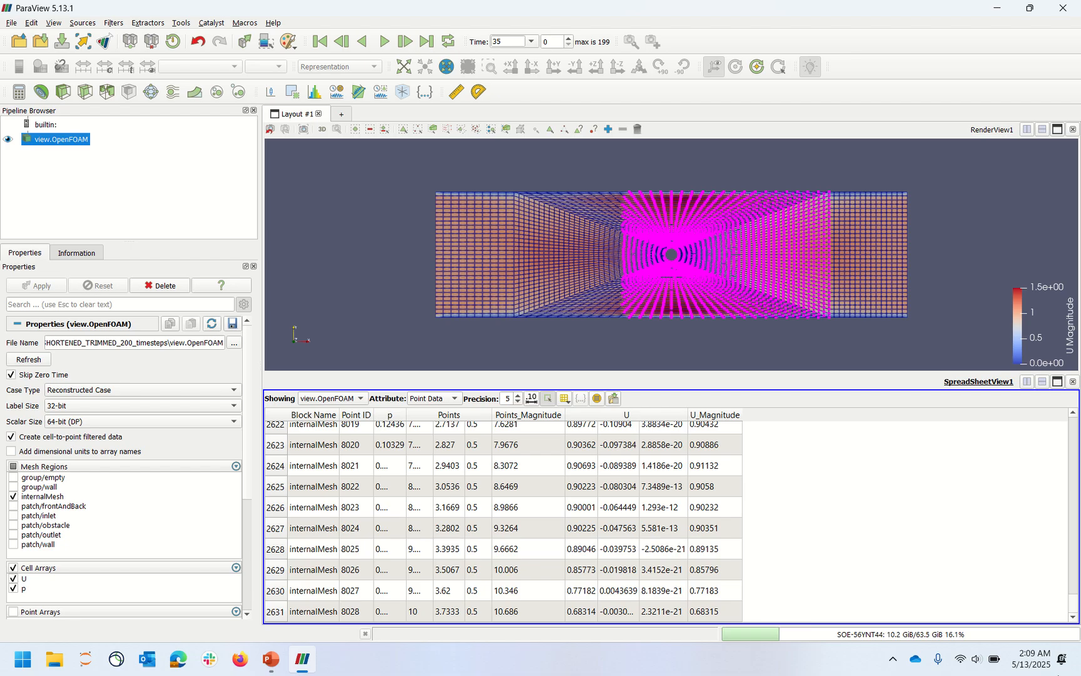
{"action": "left_click_drag", "start_coordinate": [1071, 604], "coordinate": [1078, 395]}
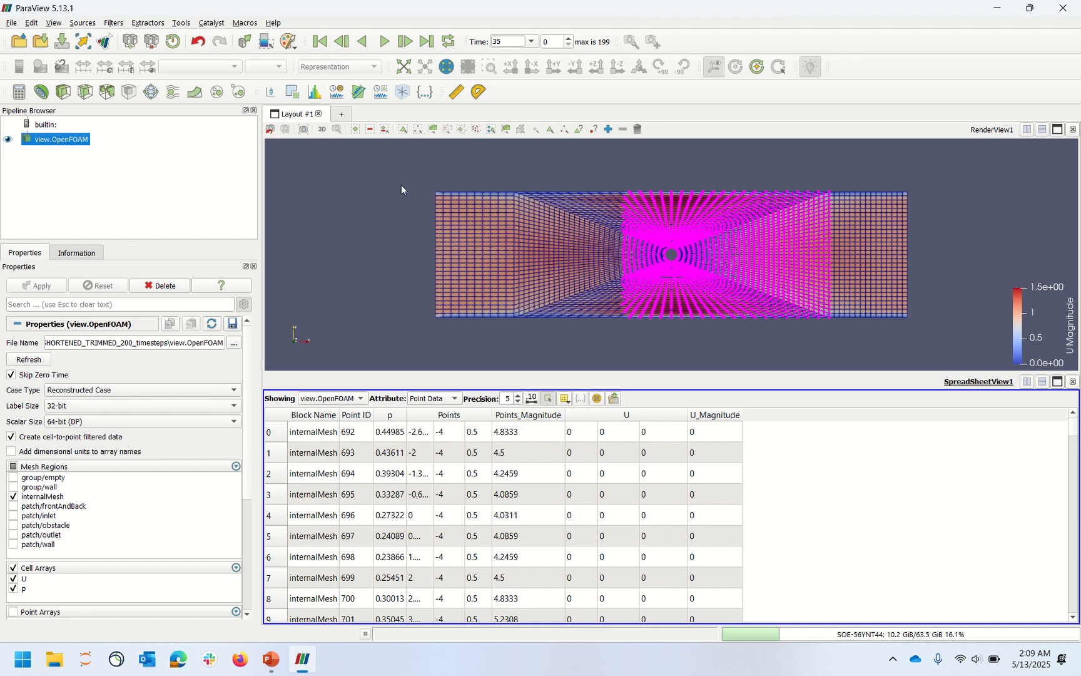
Examine the selected points around the cylinder up close from an oblique 3D angle.
{"action": "left_click_drag", "start_coordinate": [420, 189], "coordinate": [708, 251]}
{"action": "scroll", "coordinate": [663, 268], "scroll_direction": "up", "scroll_amount": 5}
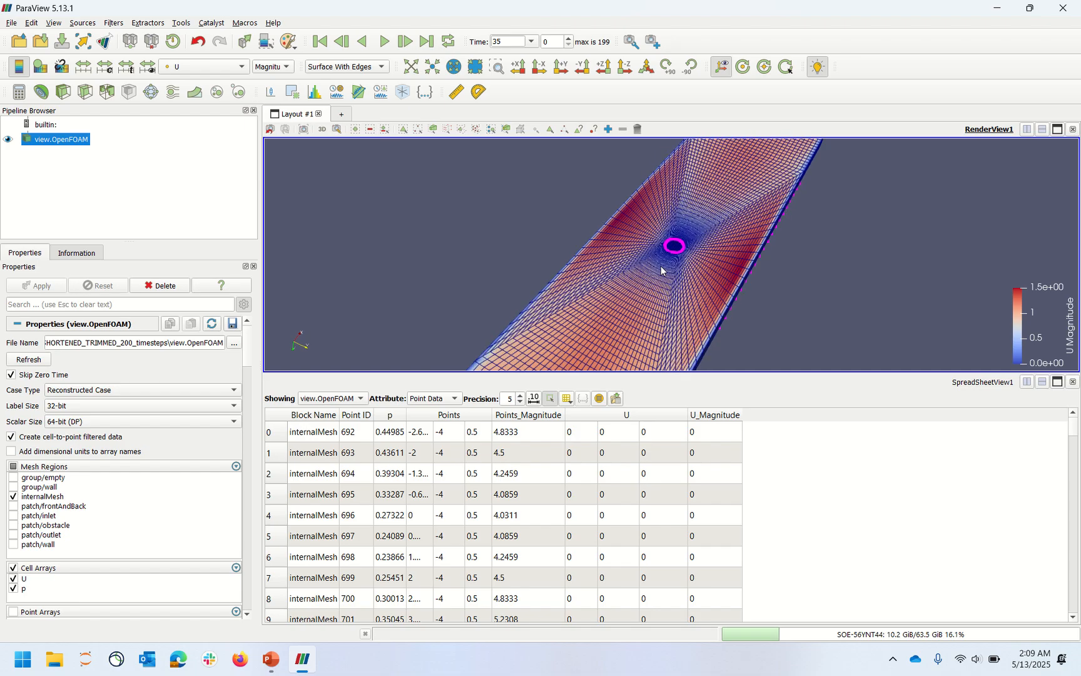
{"action": "scroll", "coordinate": [662, 271], "scroll_direction": "up", "scroll_amount": 3}
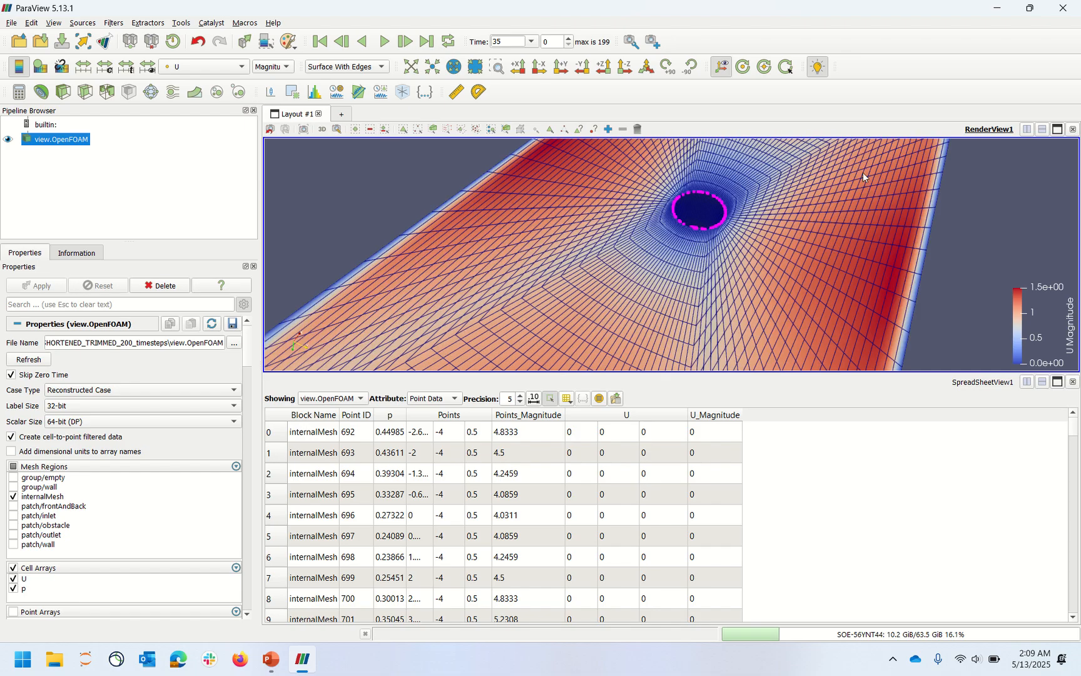
Add the mesh points around the cylinder hole to the existing point selection.
{"action": "left_click", "coordinate": [418, 130]}
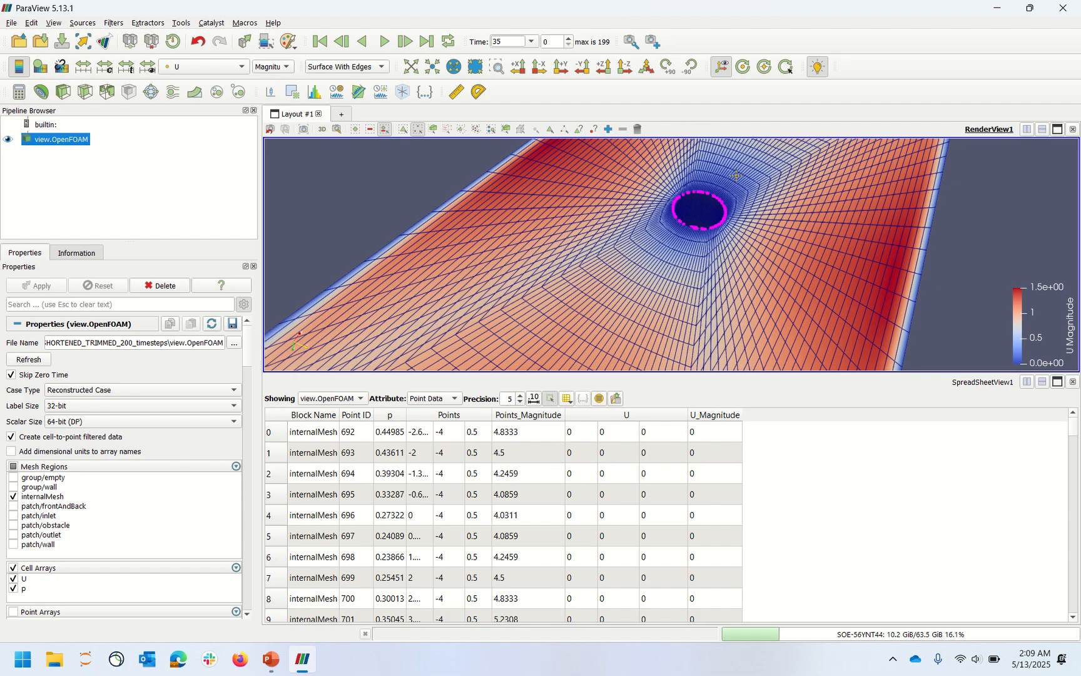
{"action": "left_click_drag", "start_coordinate": [701, 222], "coordinate": [659, 255]}
{"action": "mouse_move", "coordinate": [690, 207]}
{"action": "left_mouse_down"}
{"action": "mouse_move", "coordinate": [680, 260]}
{"action": "mouse_move", "coordinate": [728, 202]}
{"action": "mouse_move", "coordinate": [699, 229]}
{"action": "left_mouse_up"}
{"action": "left_click", "coordinate": [624, 66]}
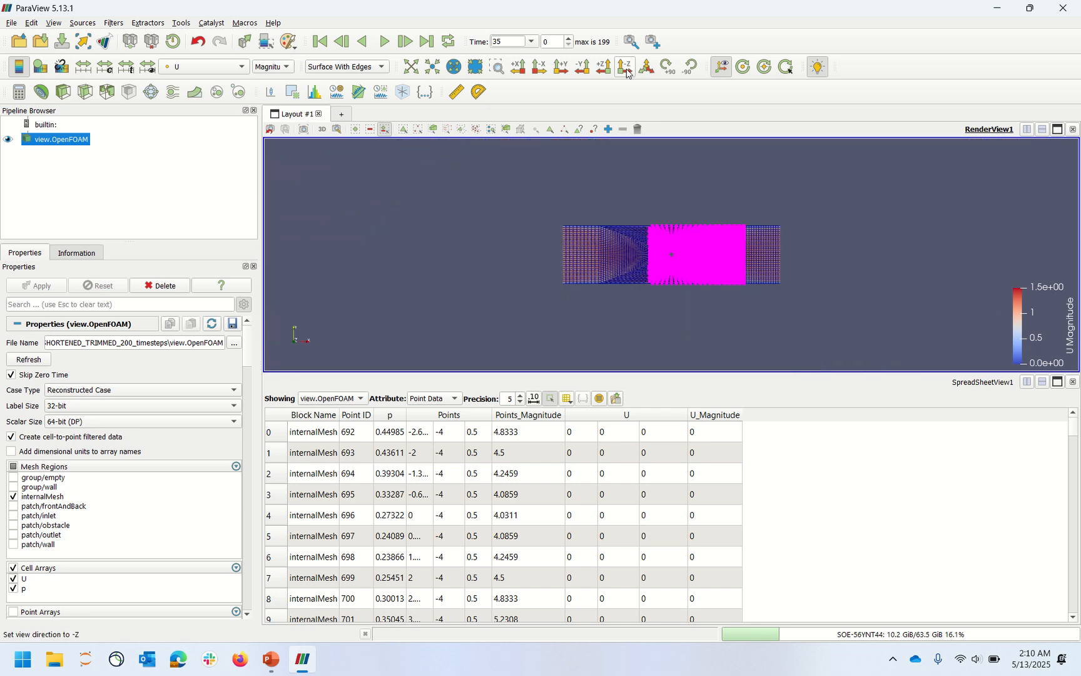
Add the mesh points still missing on the cylinder's rim to the selection from a tilted close-up.
{"action": "scroll", "coordinate": [668, 249], "scroll_direction": "up", "scroll_amount": 3}
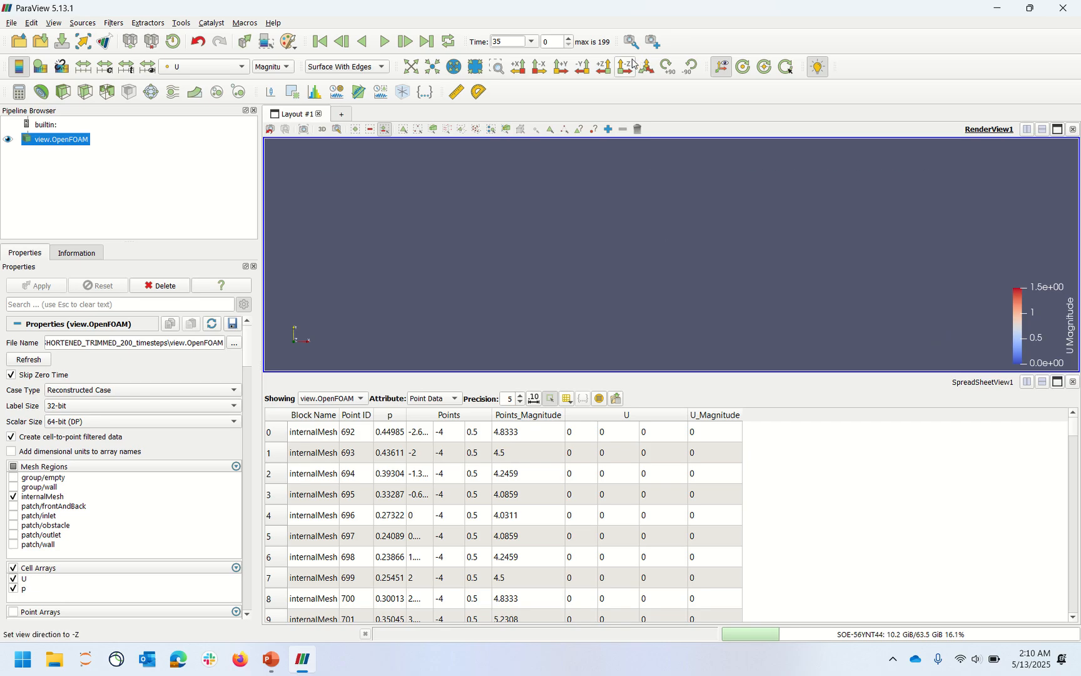
{"action": "scroll", "coordinate": [668, 247], "scroll_direction": "down", "scroll_amount": 4}
{"action": "scroll", "coordinate": [671, 251], "scroll_direction": "up", "scroll_amount": 5}
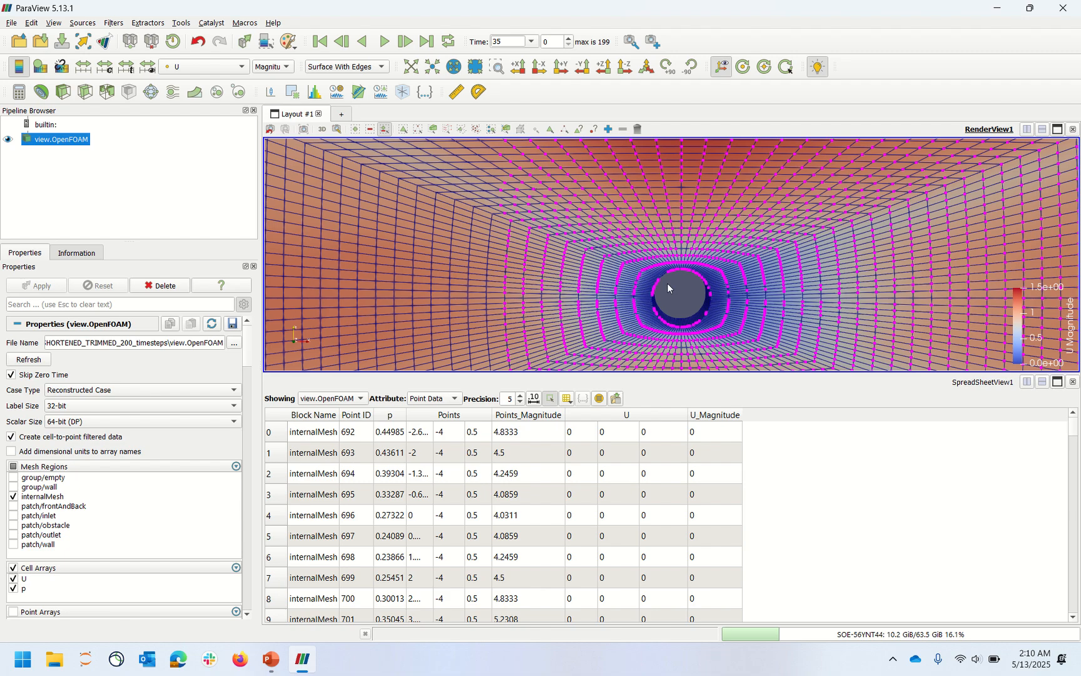
{"action": "left_click_drag", "start_coordinate": [698, 319], "coordinate": [703, 269]}
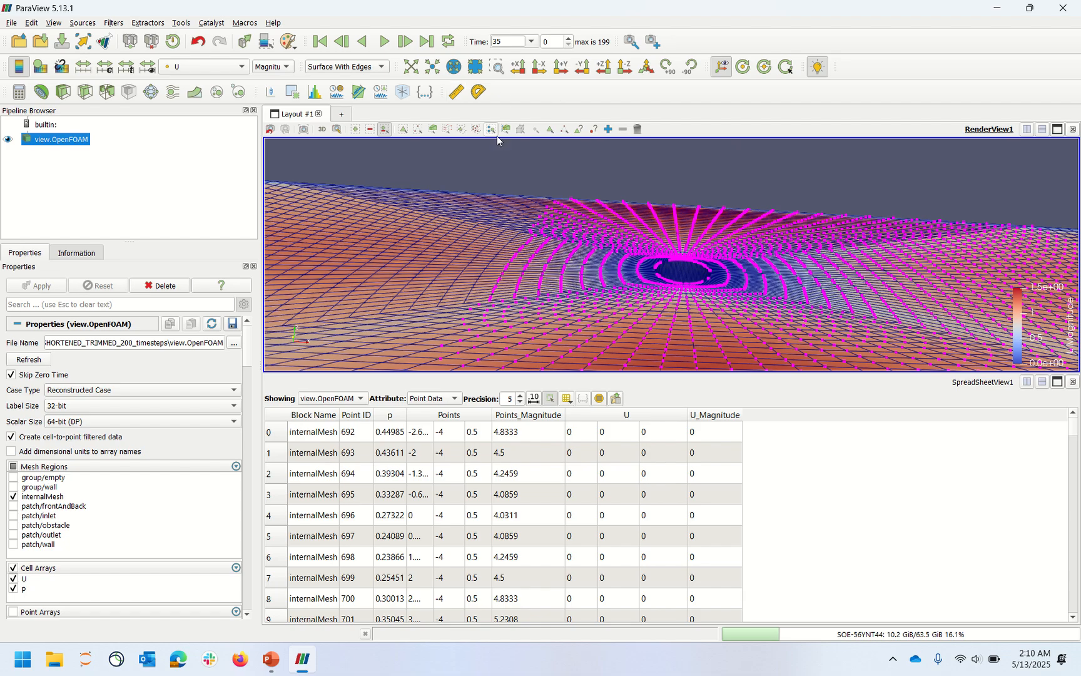
{"action": "key", "text": "d"}
{"action": "left_click_drag", "start_coordinate": [636, 248], "coordinate": [726, 288]}
{"action": "left_click", "coordinate": [625, 67]}
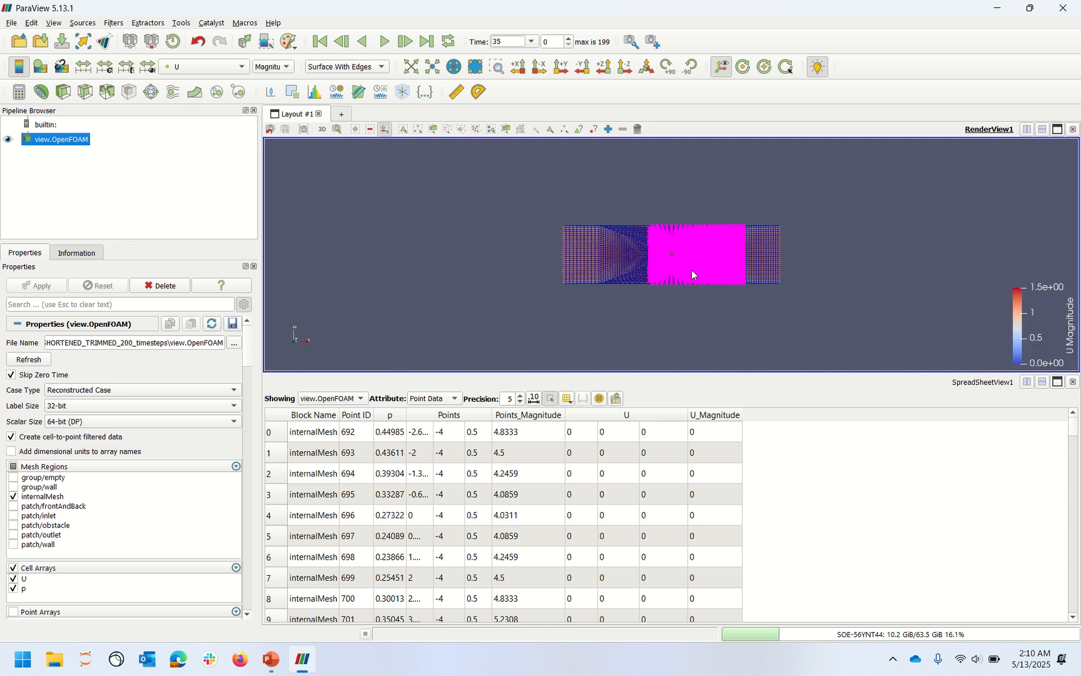
Add further mesh points upstream, downstream and above the cylinder to the selection, one rectangular region at a time.
{"action": "scroll", "coordinate": [664, 257], "scroll_direction": "up", "scroll_amount": 10}
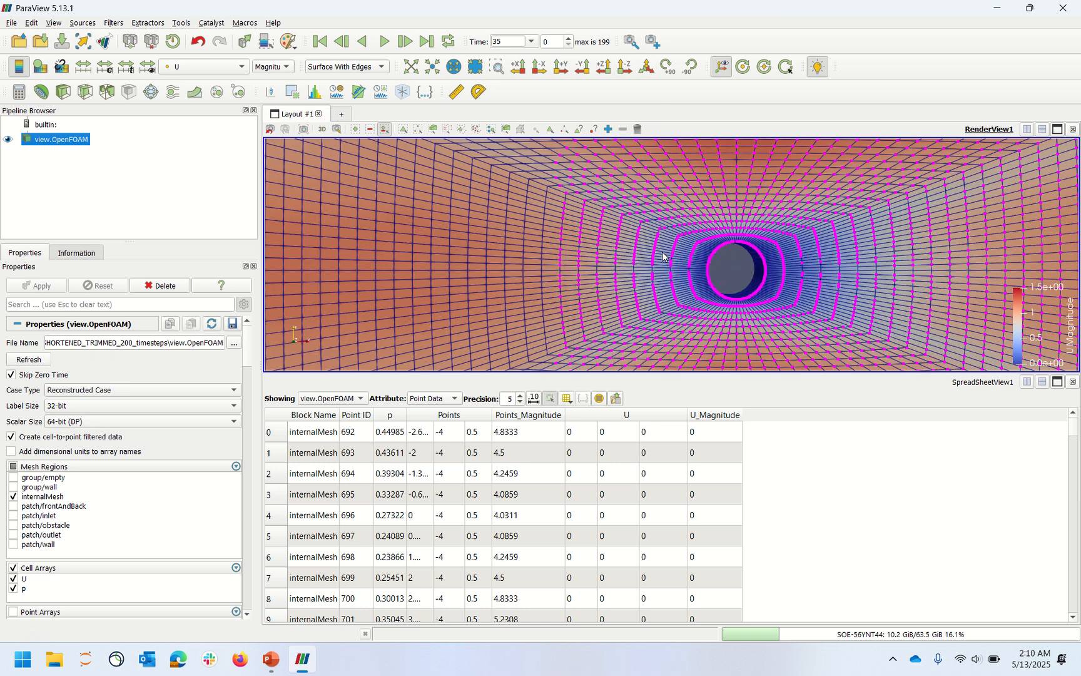
{"action": "key", "text": "d"}
{"action": "left_click_drag", "start_coordinate": [578, 200], "coordinate": [698, 336]}
{"action": "key", "text": "d"}
{"action": "left_click_drag", "start_coordinate": [576, 201], "coordinate": [557, 355]}
{"action": "key", "text": "d"}
{"action": "left_click_drag", "start_coordinate": [776, 221], "coordinate": [1005, 346]}
{"action": "key", "text": "d"}
{"action": "left_click_drag", "start_coordinate": [1007, 158], "coordinate": [829, 252]}
{"action": "key", "text": "d"}
{"action": "left_click_drag", "start_coordinate": [694, 206], "coordinate": [778, 226]}
{"action": "left_click", "coordinate": [624, 67]}
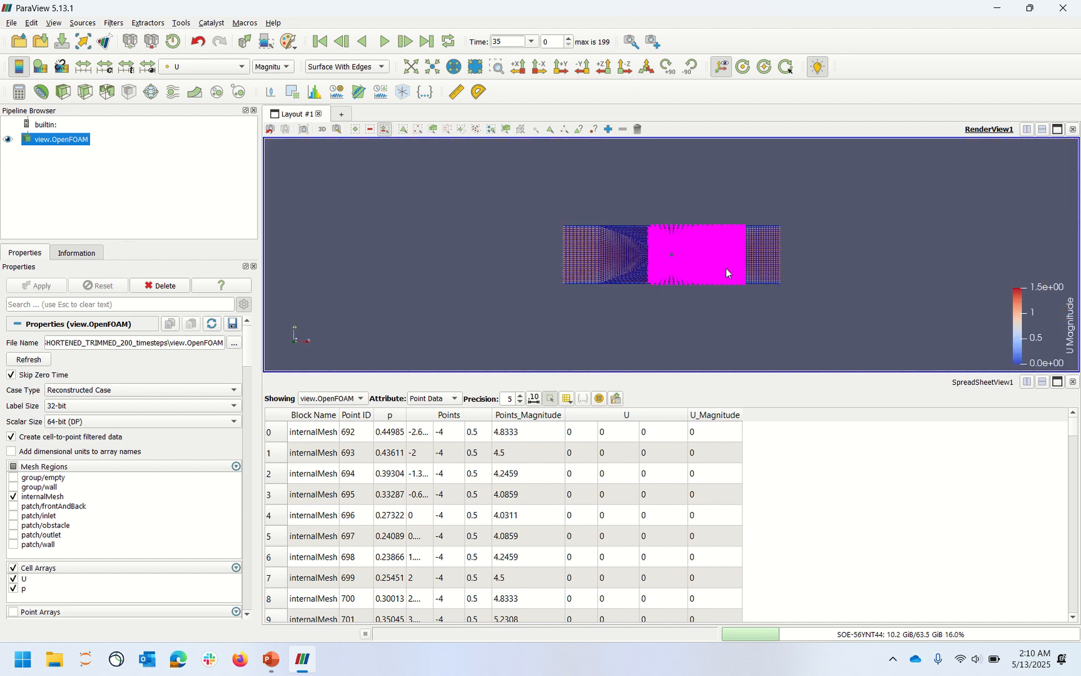
Add mesh points in the region below the cylinder, near the lower wall, to the selection.
{"action": "scroll", "coordinate": [726, 272], "scroll_direction": "up", "scroll_amount": 5}
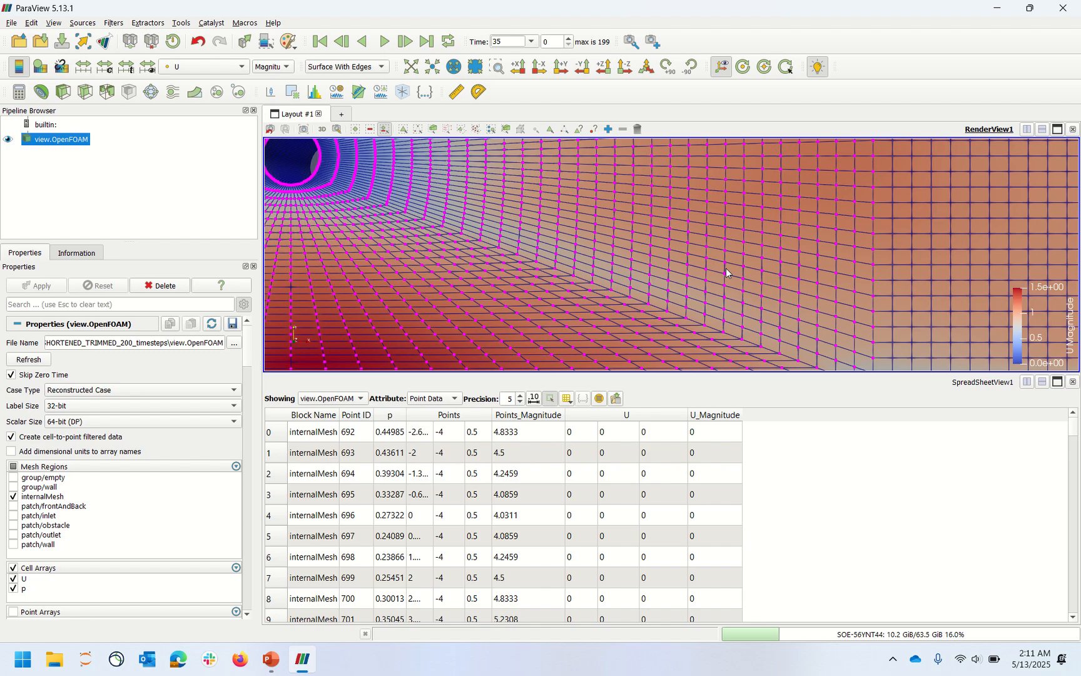
{"action": "key", "text": "d"}
{"action": "key", "text": "d"}
{"action": "key", "text": "r"}
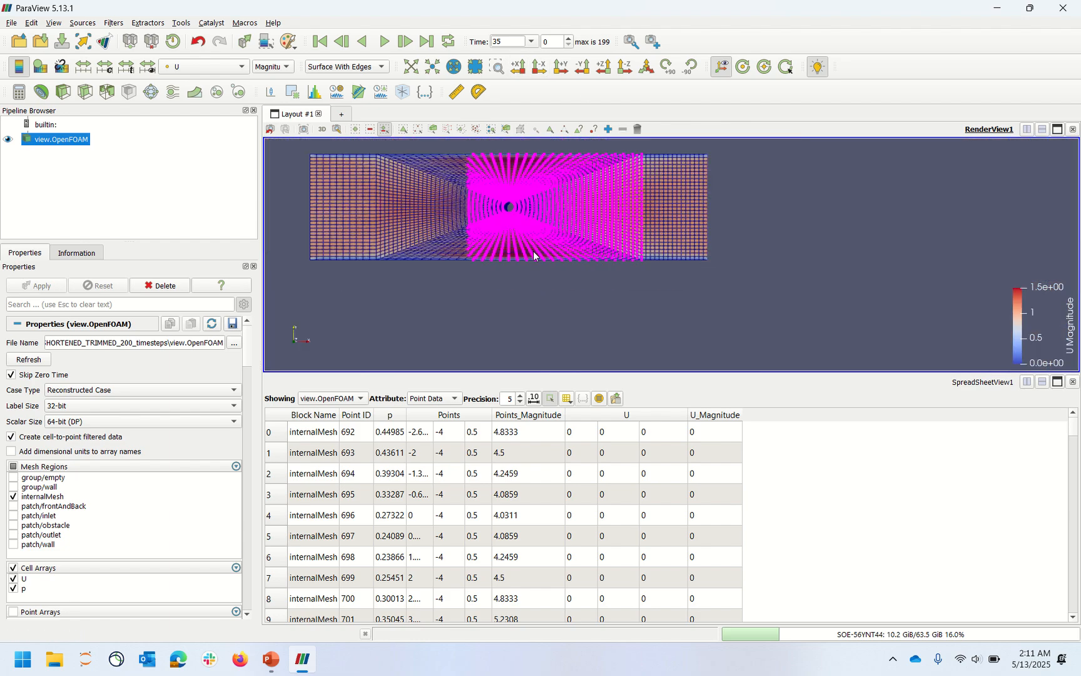
{"action": "scroll", "coordinate": [533, 251], "scroll_direction": "up", "scroll_amount": 6}
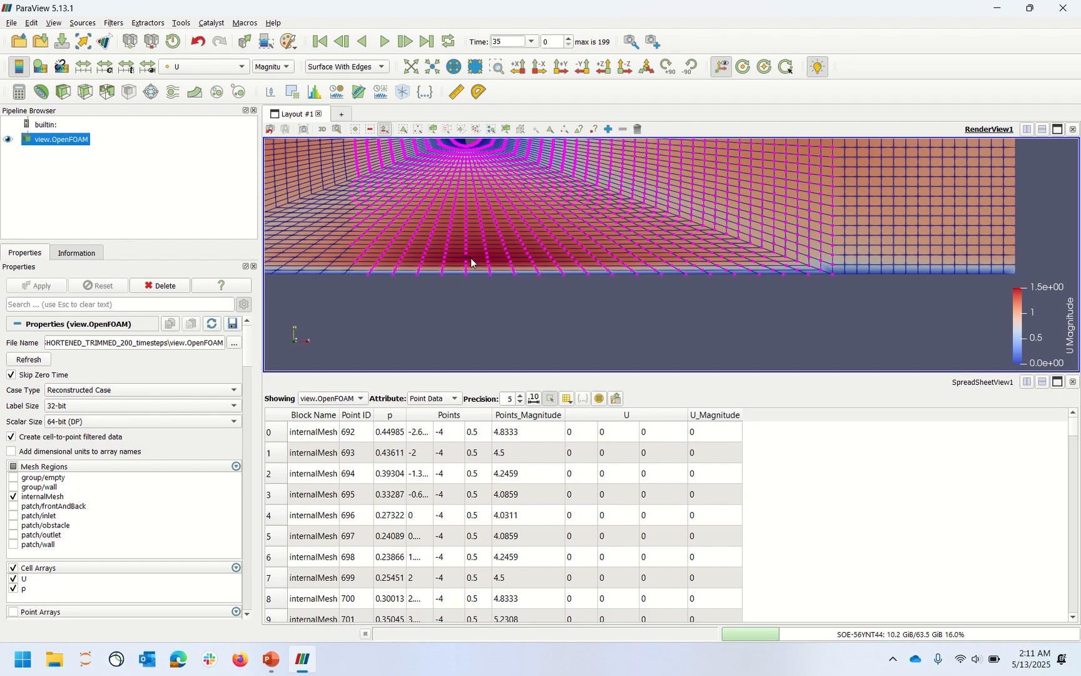
{"action": "key", "text": "d"}
{"action": "left_click_drag", "start_coordinate": [483, 214], "coordinate": [437, 273]}
{"action": "left_click", "coordinate": [646, 71]}
Check the selected points along the upper wall and review the spreadsheet rows down to the last one.
{"action": "scroll", "coordinate": [695, 228], "scroll_direction": "up", "scroll_amount": 5}
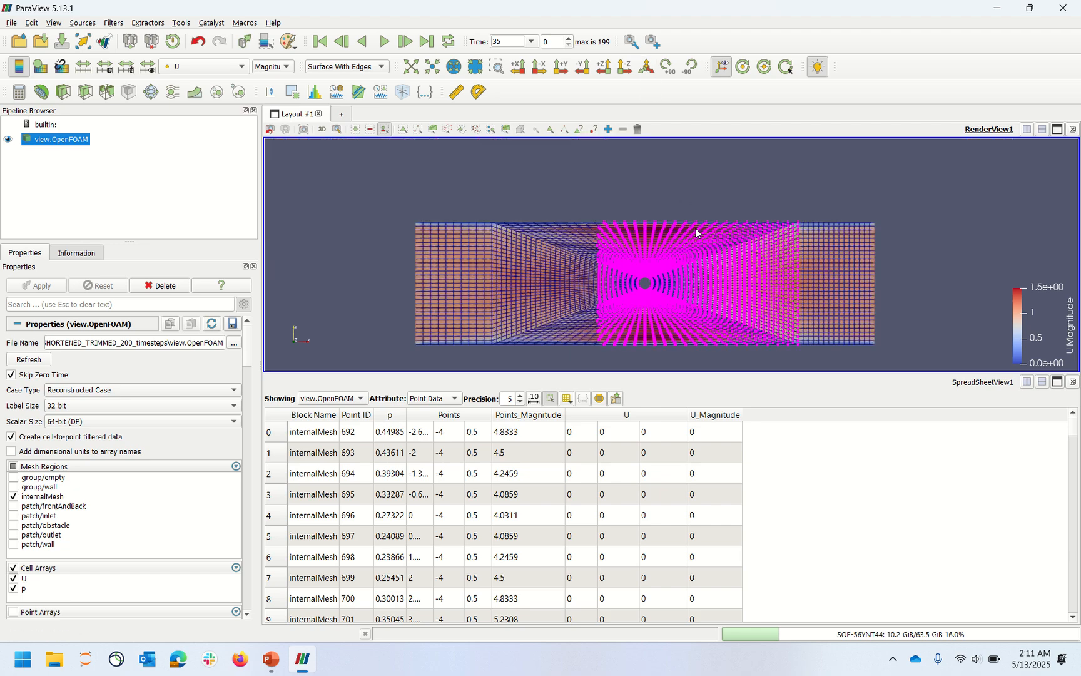
{"action": "scroll", "coordinate": [696, 229], "scroll_direction": "up", "scroll_amount": 5}
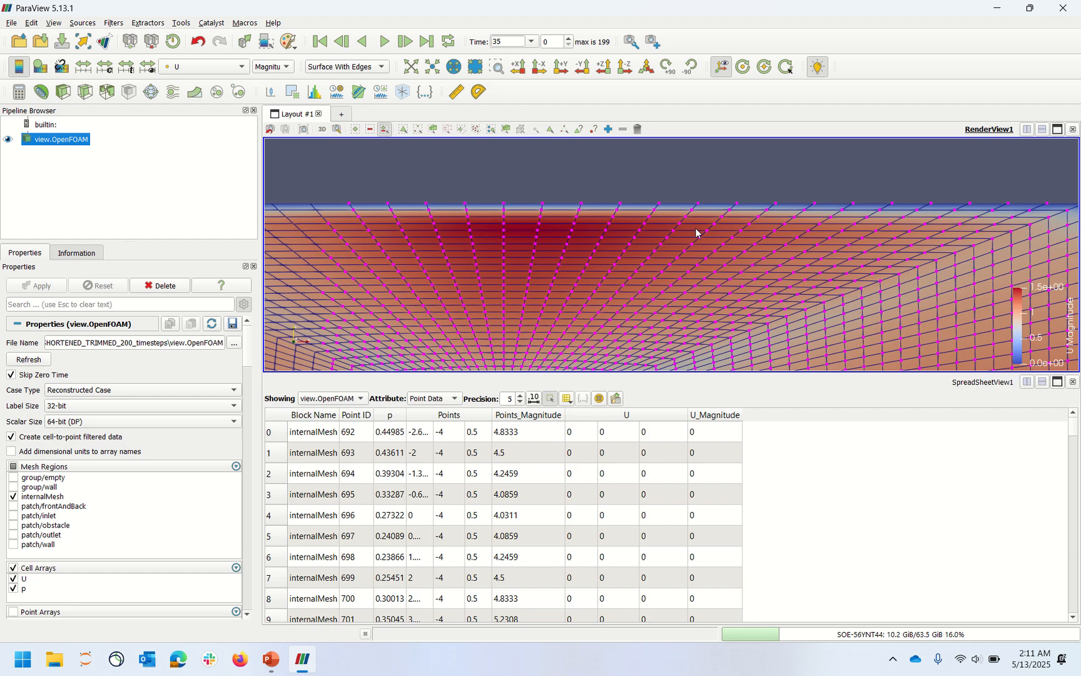
{"action": "scroll", "coordinate": [649, 271], "scroll_direction": "down", "scroll_amount": 10}
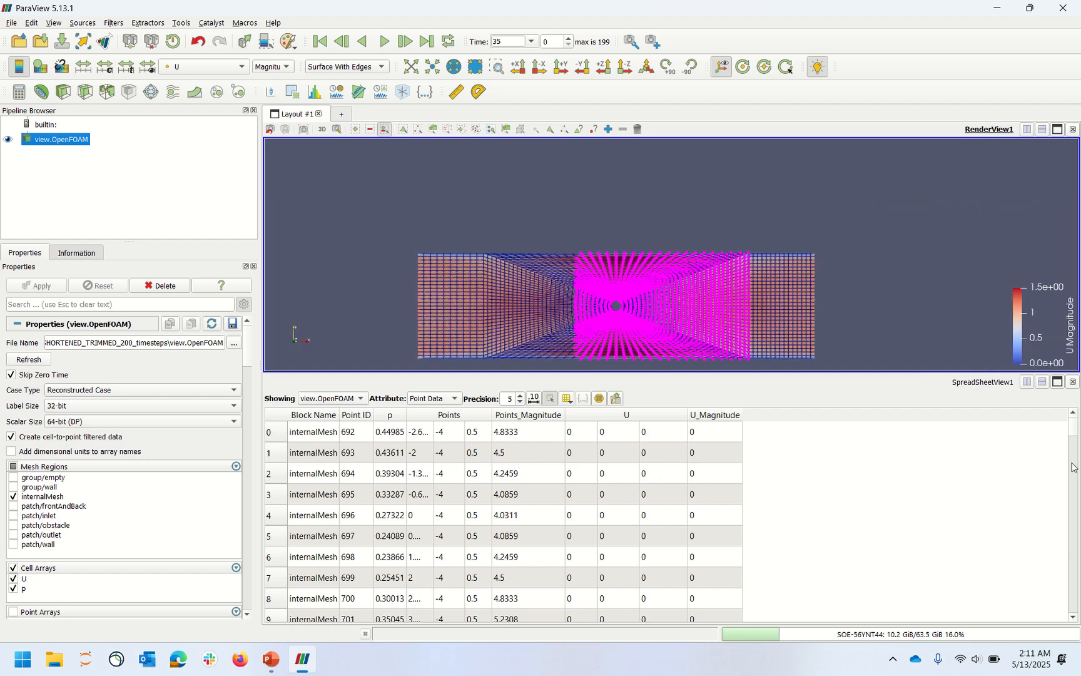
{"action": "left_click_drag", "start_coordinate": [1076, 441], "coordinate": [1073, 546]}
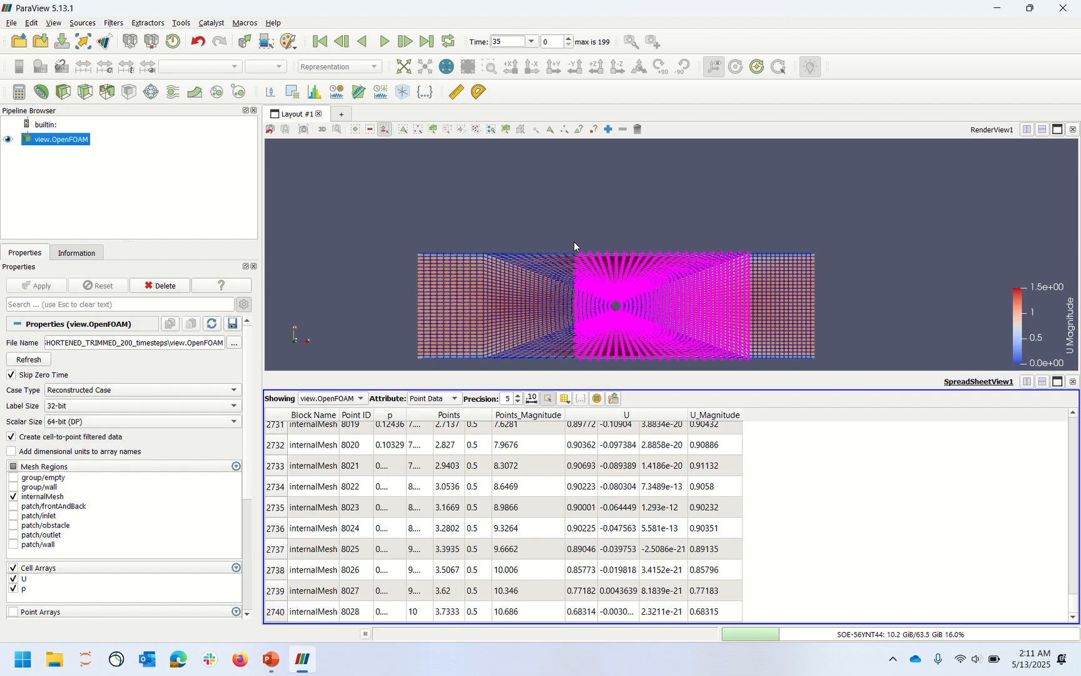
Apply an Extract Selection filter to view.OpenFOAM using the currently selected points.
{"action": "left_click", "coordinate": [180, 24]}
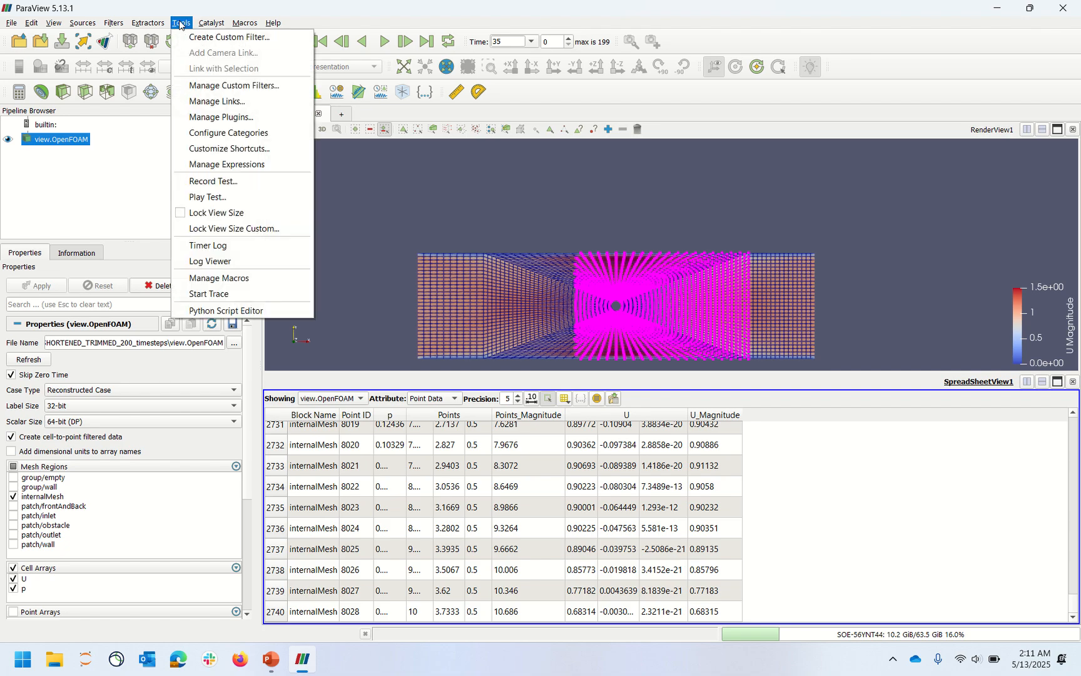
{"action": "mouse_move", "coordinate": [140, 25]}
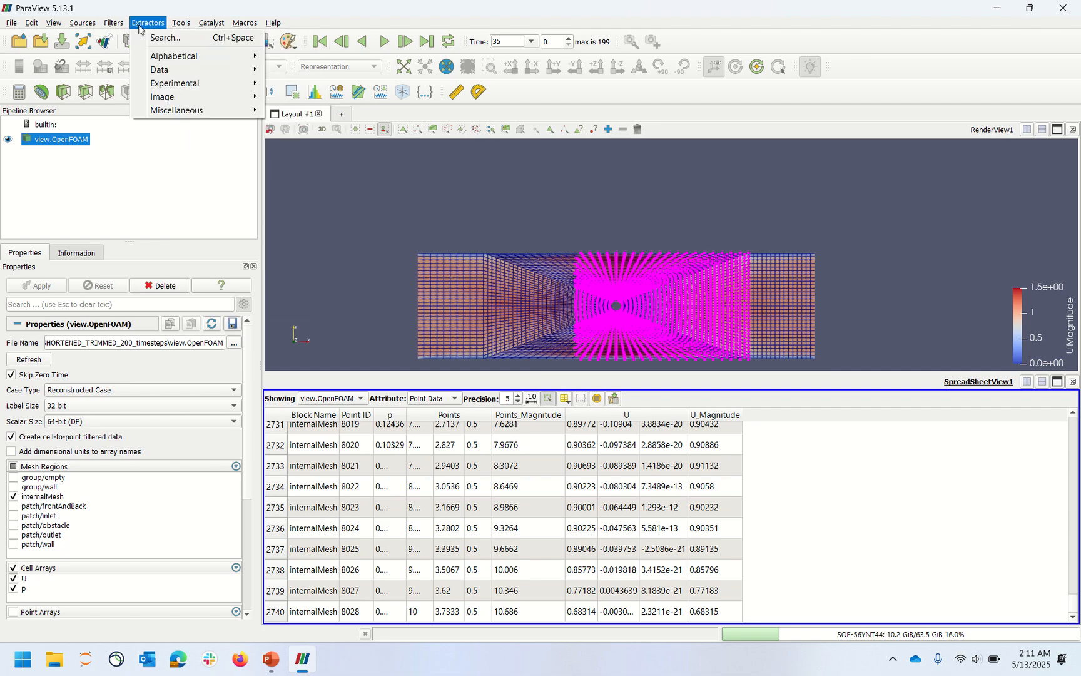
{"action": "mouse_move", "coordinate": [186, 68]}
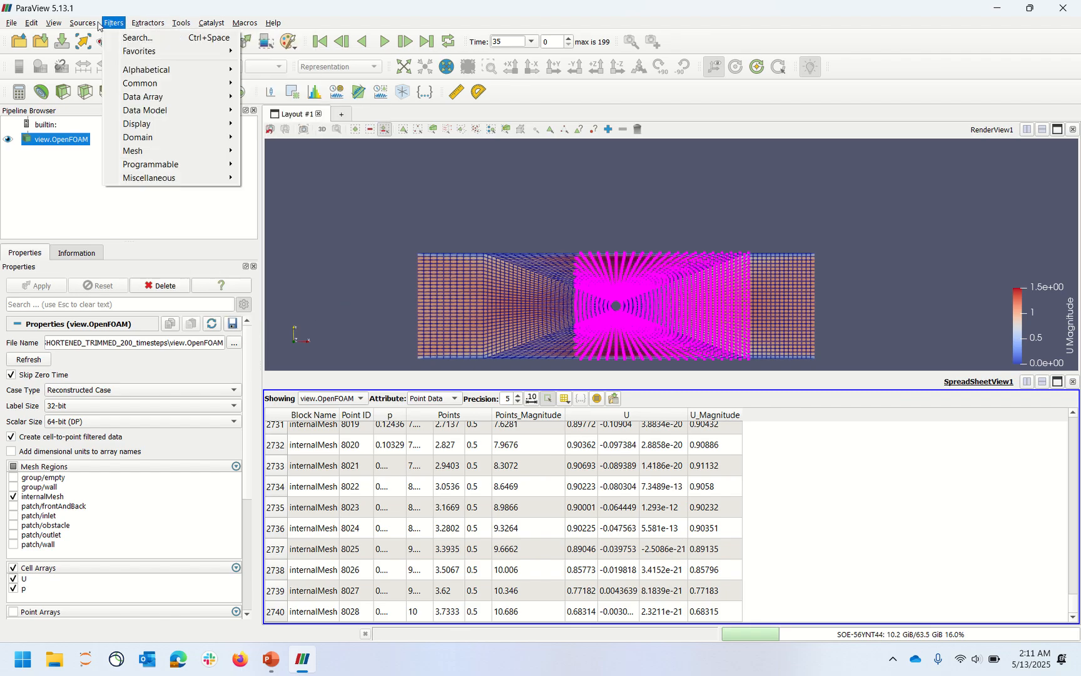
{"action": "mouse_move", "coordinate": [180, 101]}
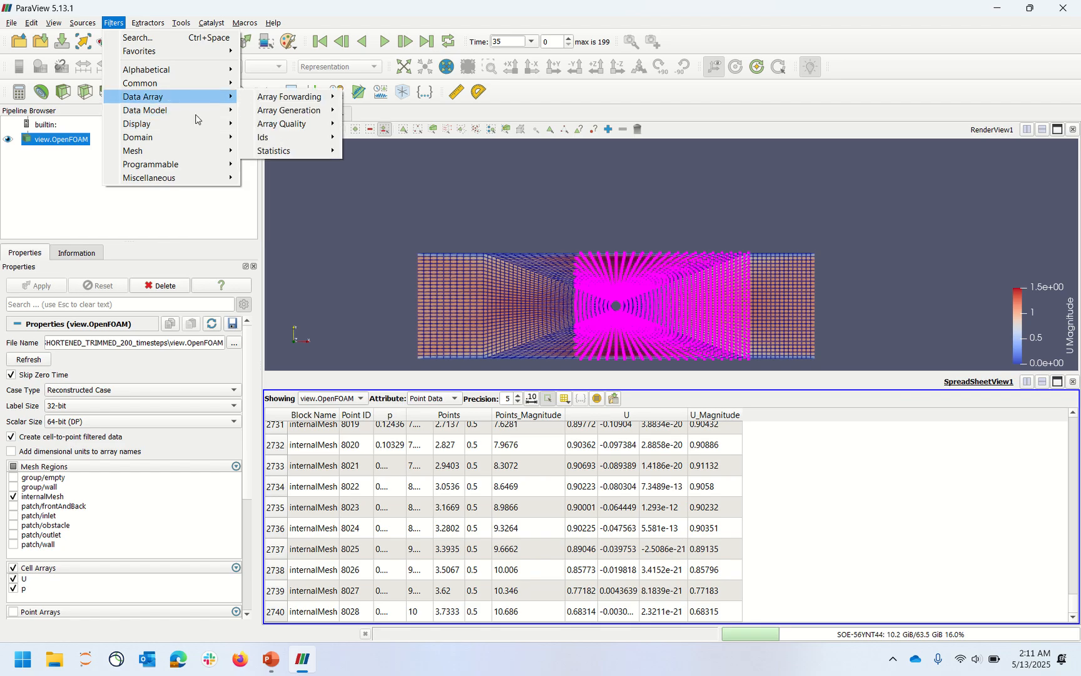
{"action": "mouse_move", "coordinate": [215, 152]}
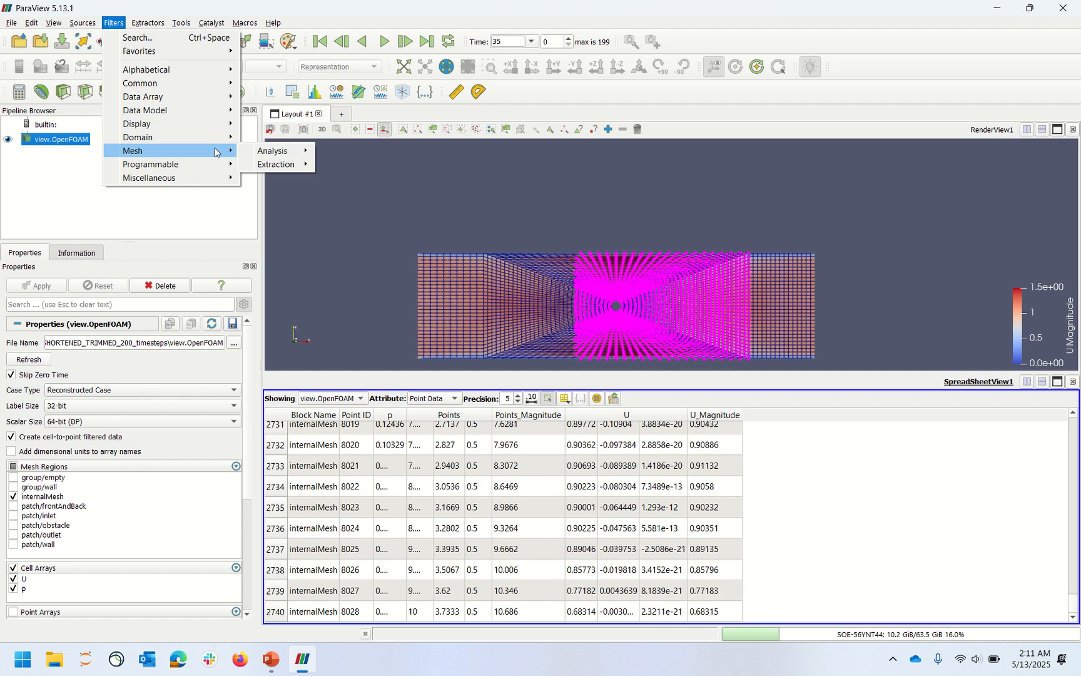
{"action": "mouse_move", "coordinate": [257, 152]}
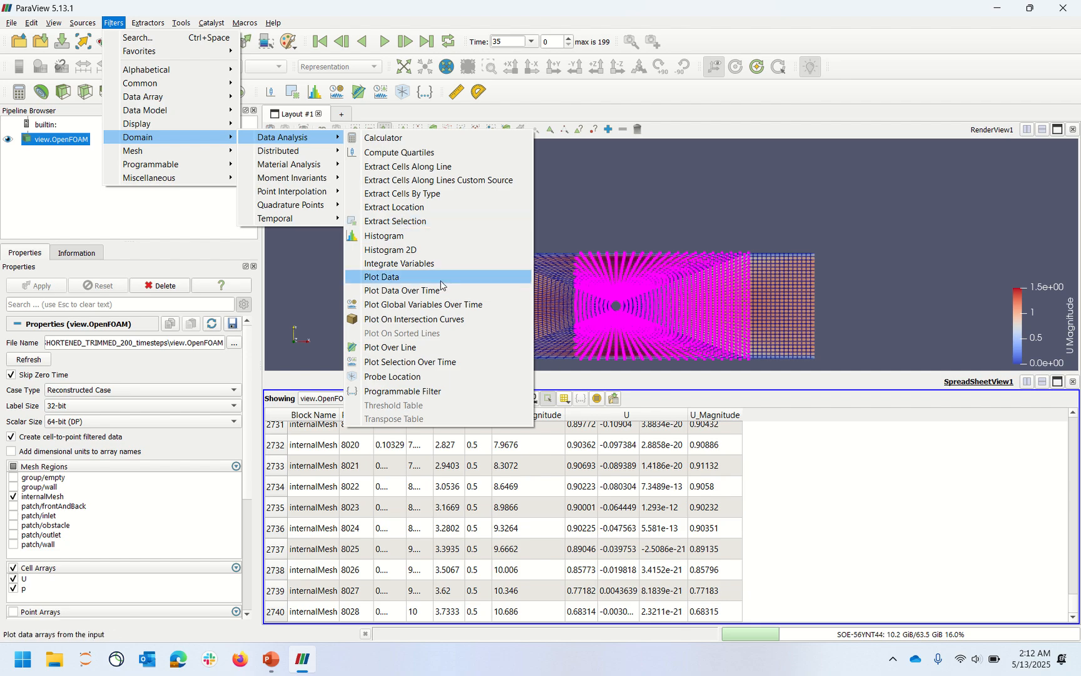
{"action": "left_click", "coordinate": [459, 222]}
{"action": "left_click", "coordinate": [59, 291]}
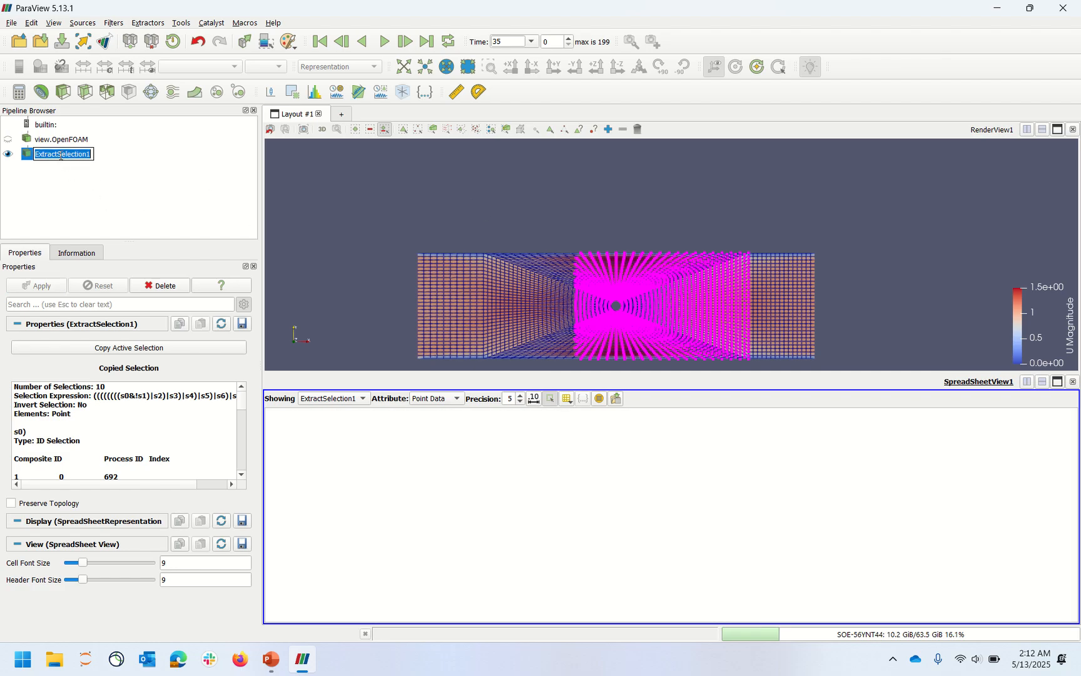
Switch the spreadsheet's source between view.OpenFOAM and ExtractSelection1, ending with ExtractSelection1 shown.
{"action": "left_click", "coordinate": [55, 187]}
{"action": "left_click", "coordinate": [76, 152]}
{"action": "left_click", "coordinate": [10, 140]}
{"action": "left_click", "coordinate": [10, 140]}
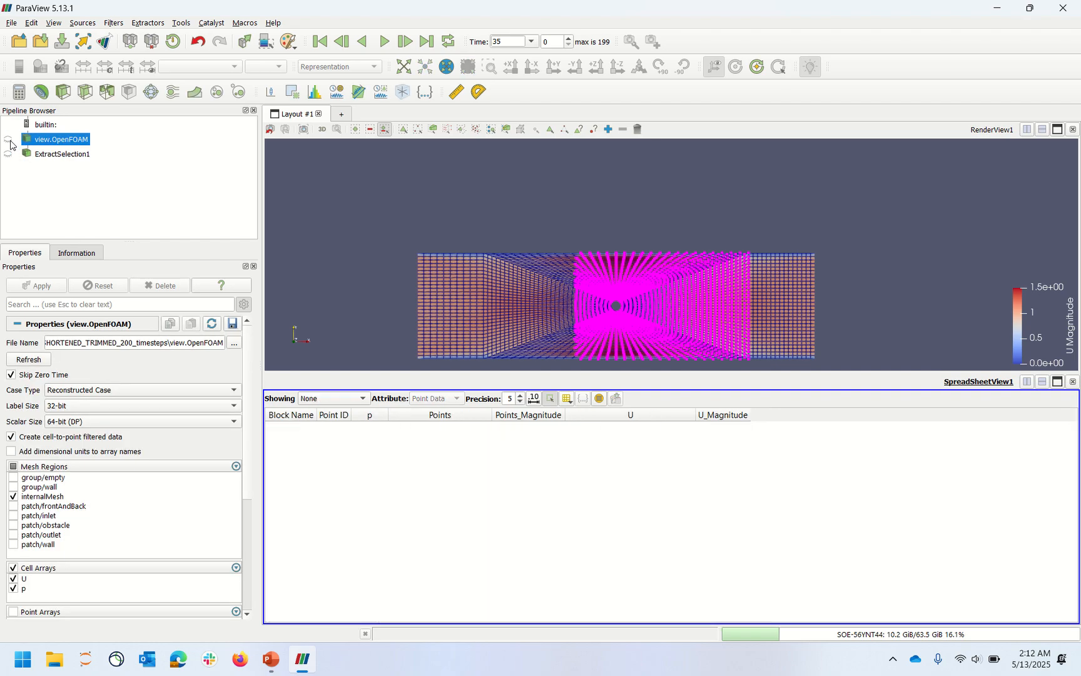
{"action": "left_click", "coordinate": [8, 153]}
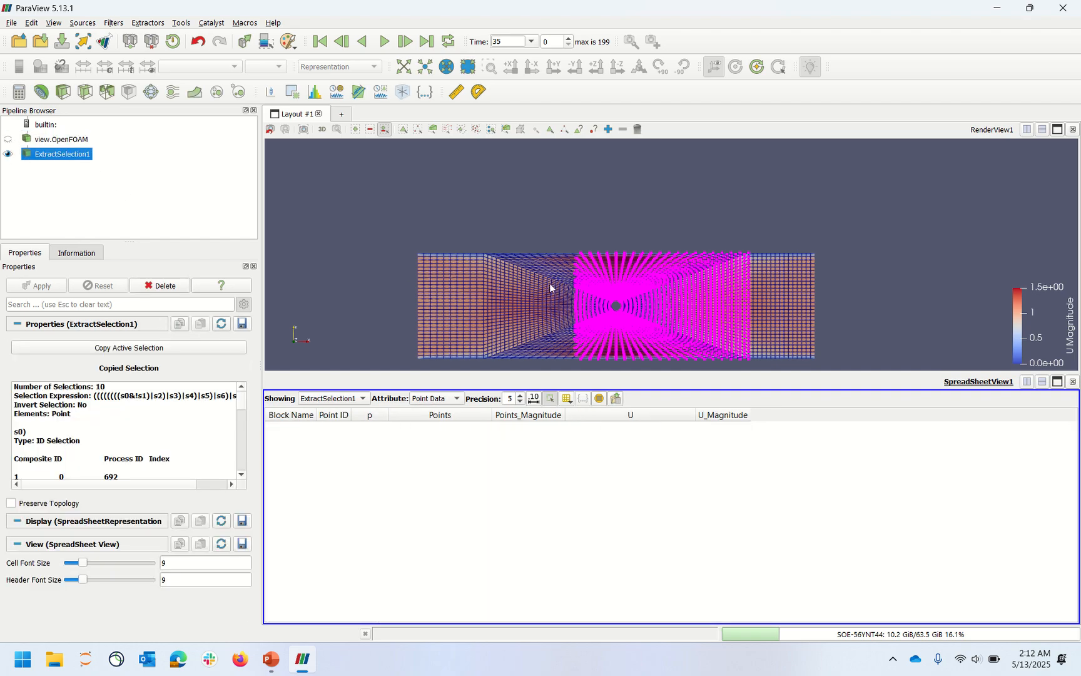
Clear the active selection in the render view and display only ExtractSelection1, hiding view.OpenFOAM.
{"action": "left_click_drag", "start_coordinate": [646, 297], "coordinate": [707, 272]}
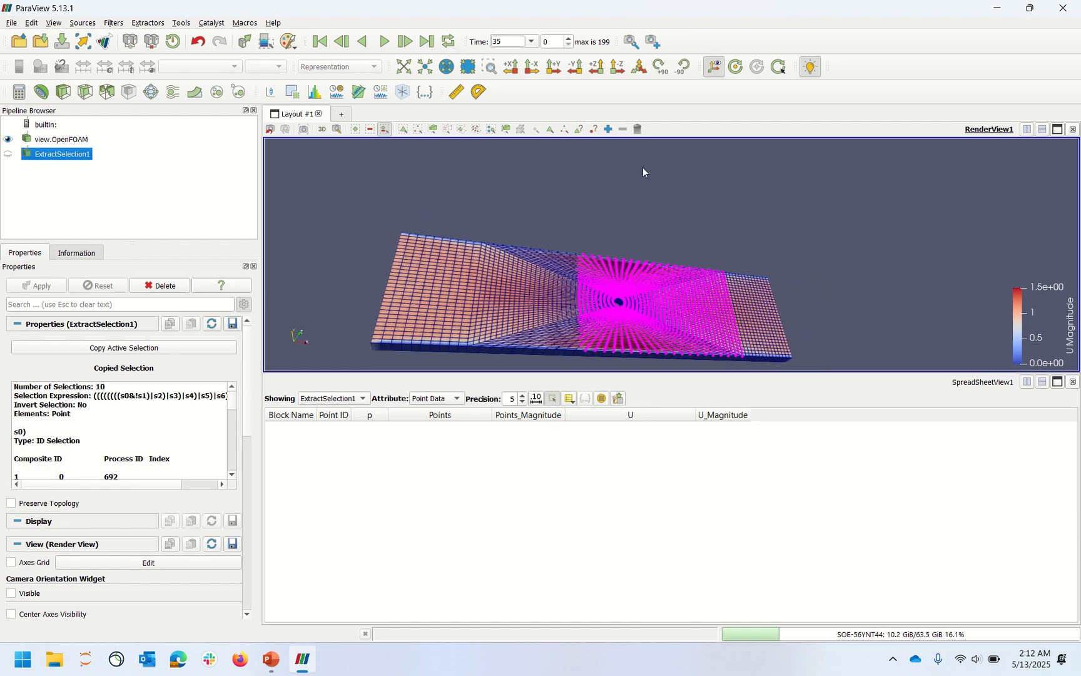
{"action": "left_click", "coordinate": [638, 130]}
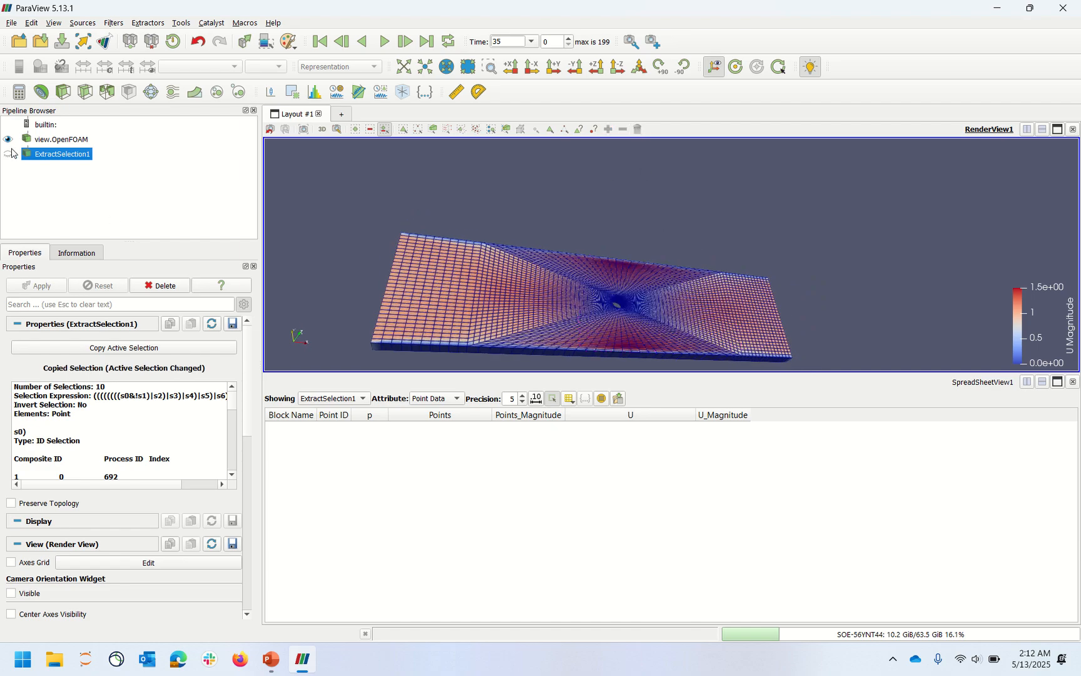
{"action": "left_click", "coordinate": [9, 154]}
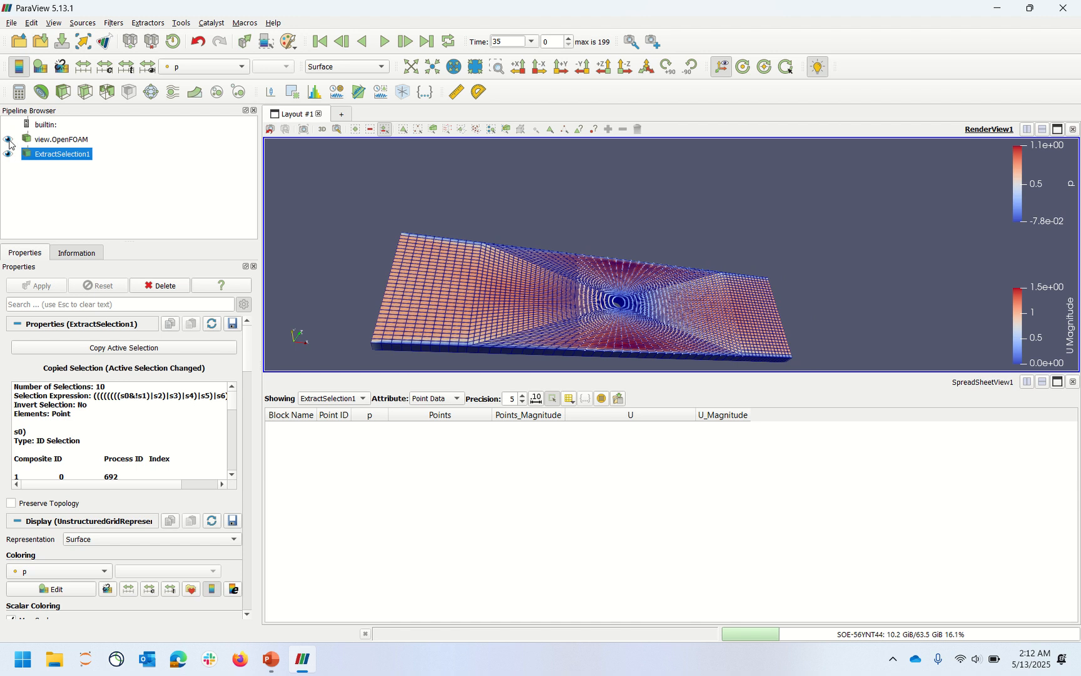
{"action": "left_click", "coordinate": [8, 134]}
{"action": "left_click", "coordinate": [8, 139]}
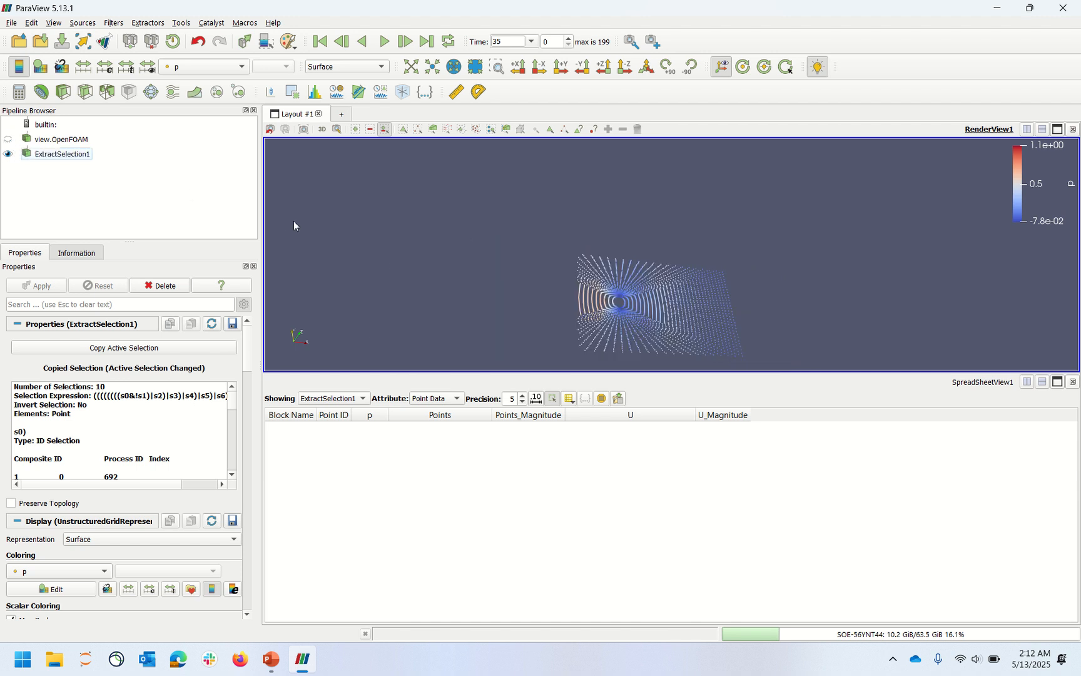
{"action": "left_click_drag", "start_coordinate": [521, 248], "coordinate": [461, 261]}
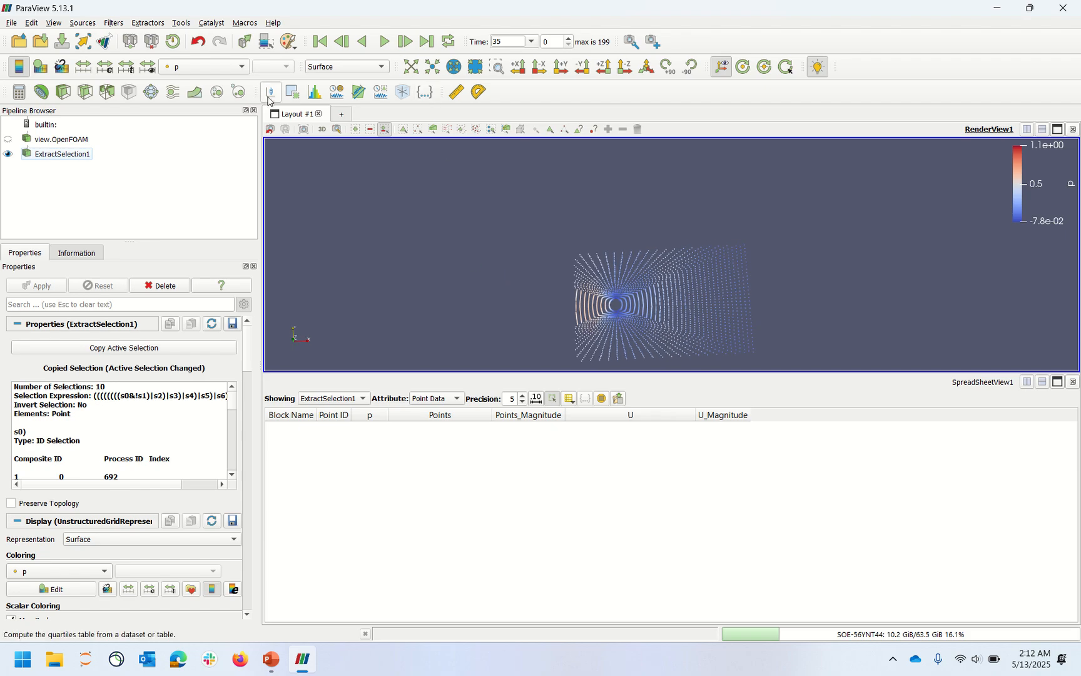
{"action": "left_click", "coordinate": [238, 90]}
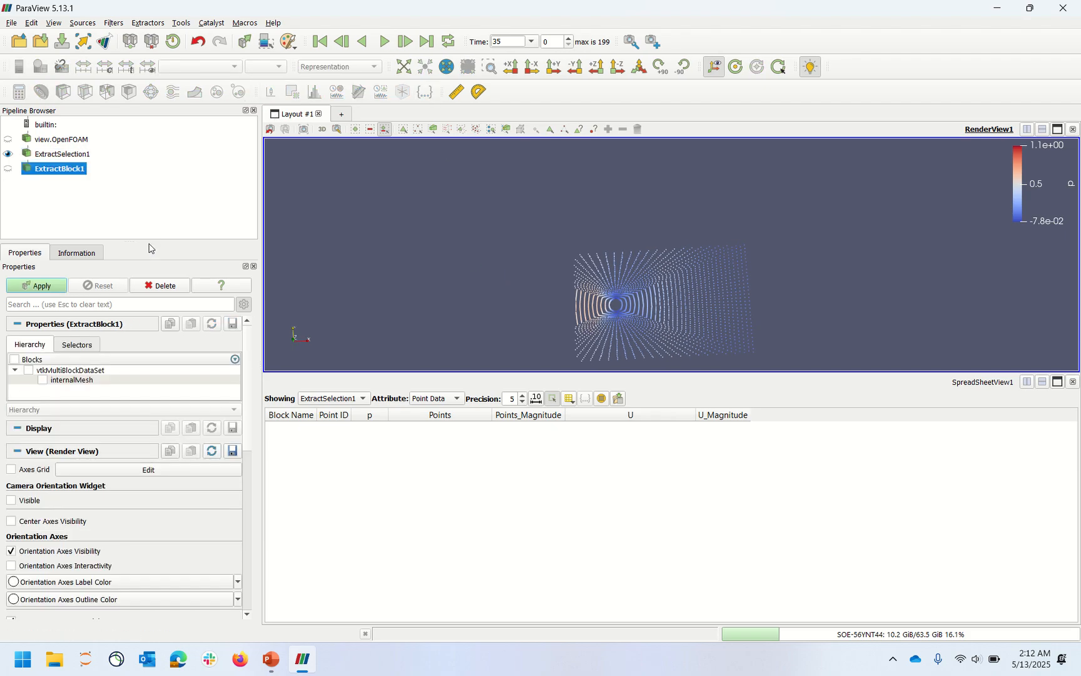
{"action": "left_click", "coordinate": [169, 287]}
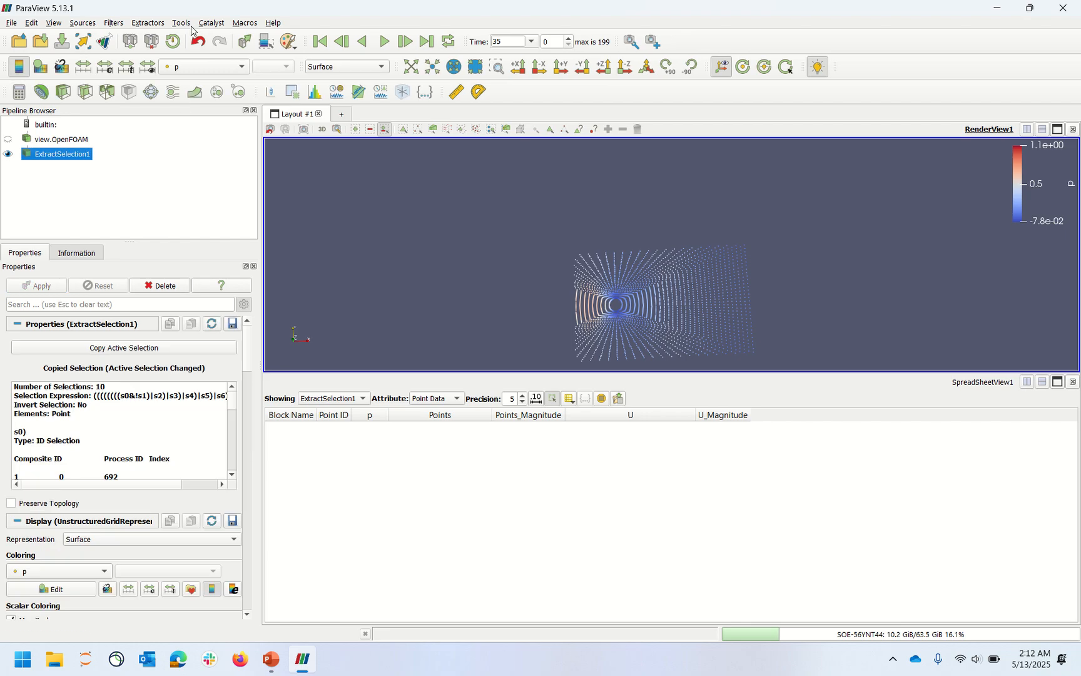
Color the extracted points by U magnitude and play the animation, pausing it at time 1365.
{"action": "left_click", "coordinate": [216, 70]}
{"action": "left_click", "coordinate": [211, 59]}
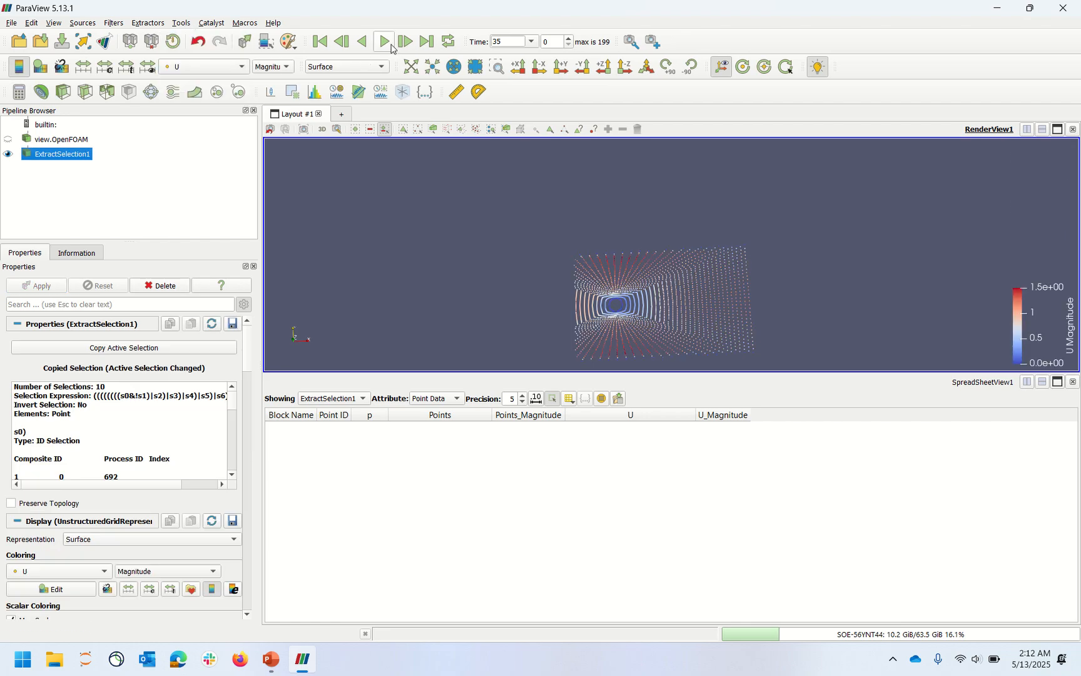
{"action": "left_click", "coordinate": [385, 42]}
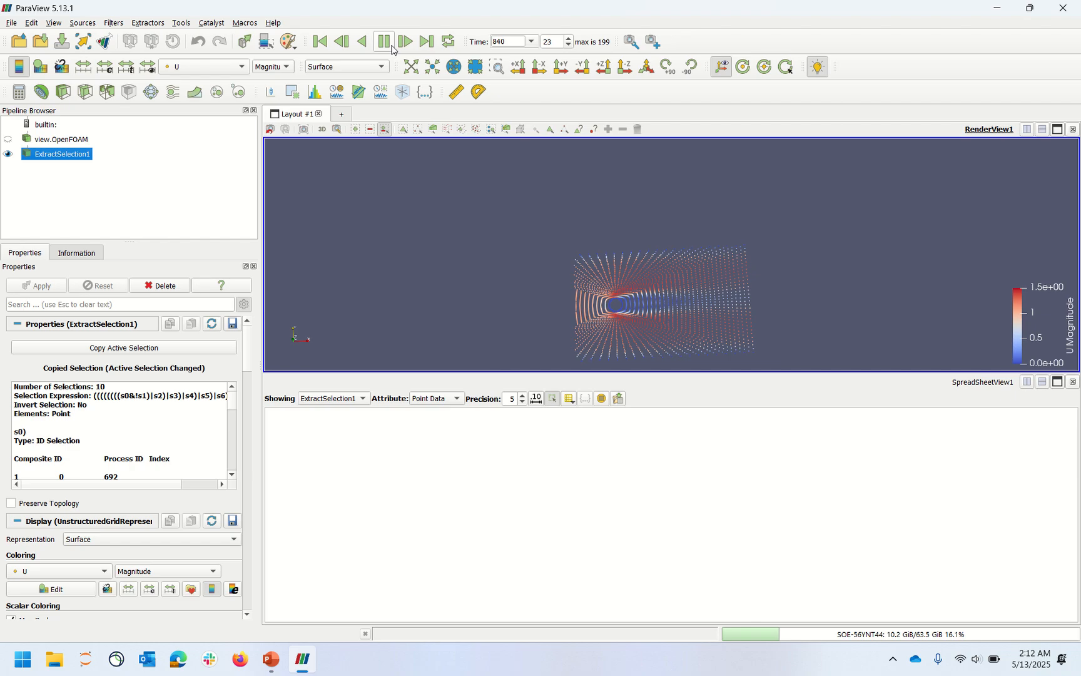
{"action": "left_click", "coordinate": [386, 43]}
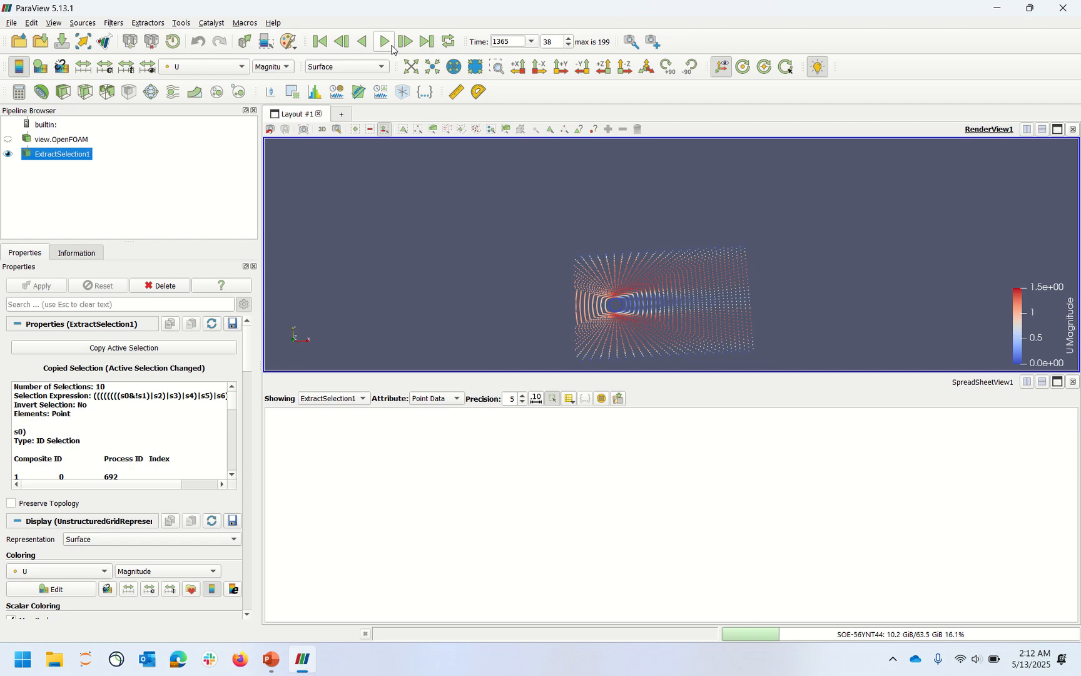
{"action": "left_click", "coordinate": [625, 71]}
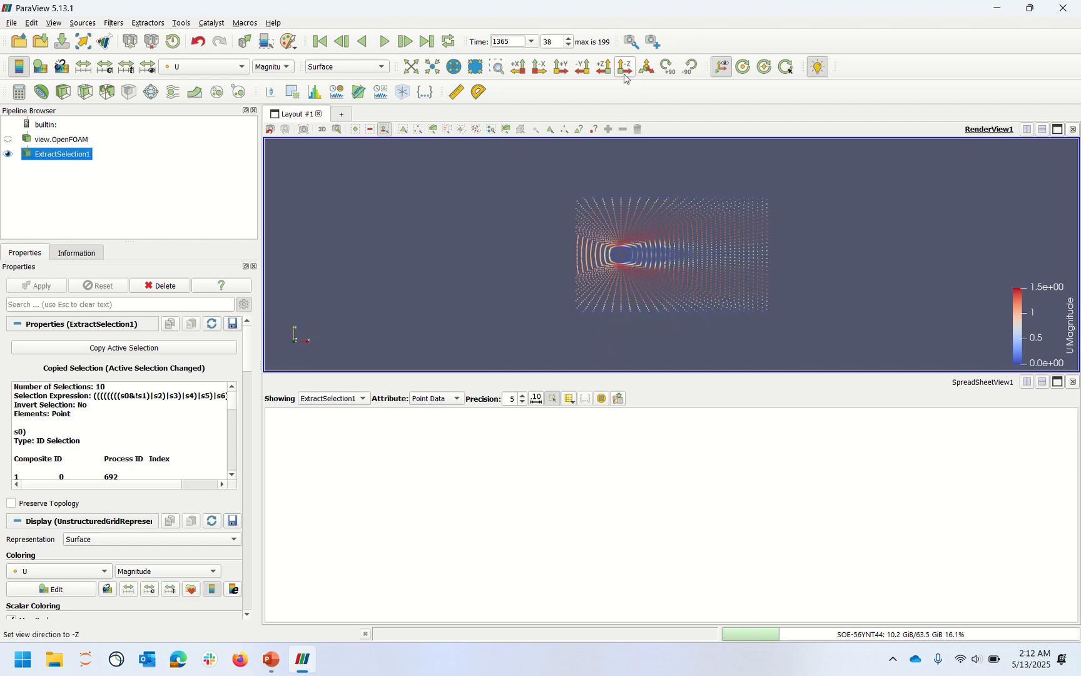
Inspect the ExtractSelection1 point data through its last rows, then advance the animation two frames to time 1435.
{"action": "left_click", "coordinate": [555, 401]}
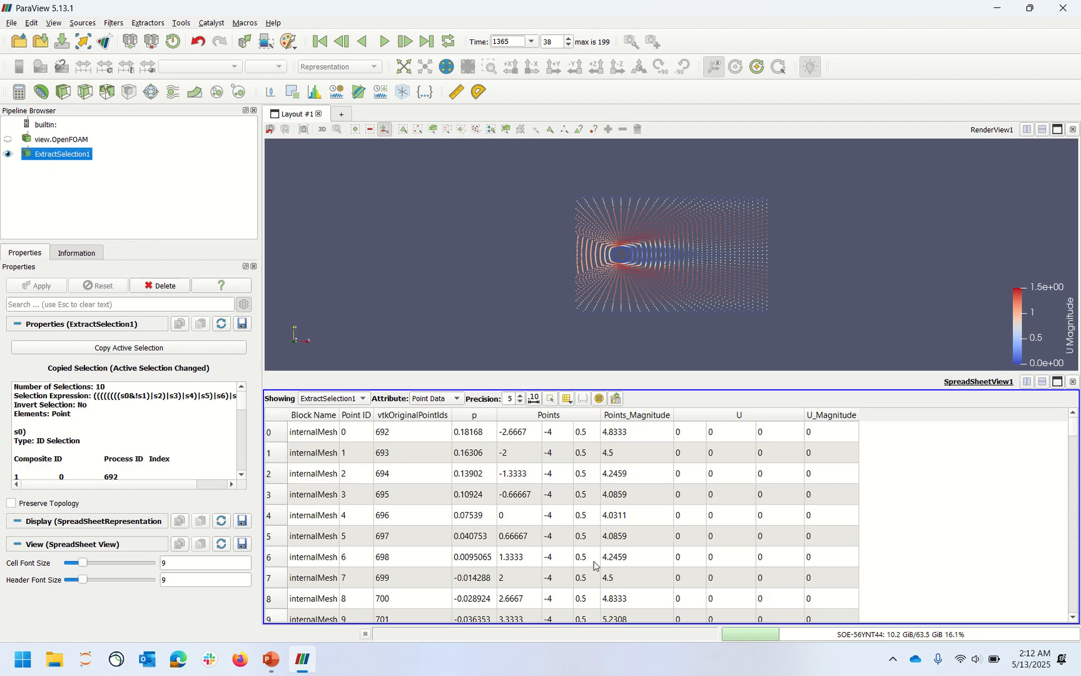
{"action": "scroll", "coordinate": [594, 565], "scroll_direction": "down", "scroll_amount": 20}
{"action": "left_click_drag", "start_coordinate": [1074, 448], "coordinate": [1064, 628]}
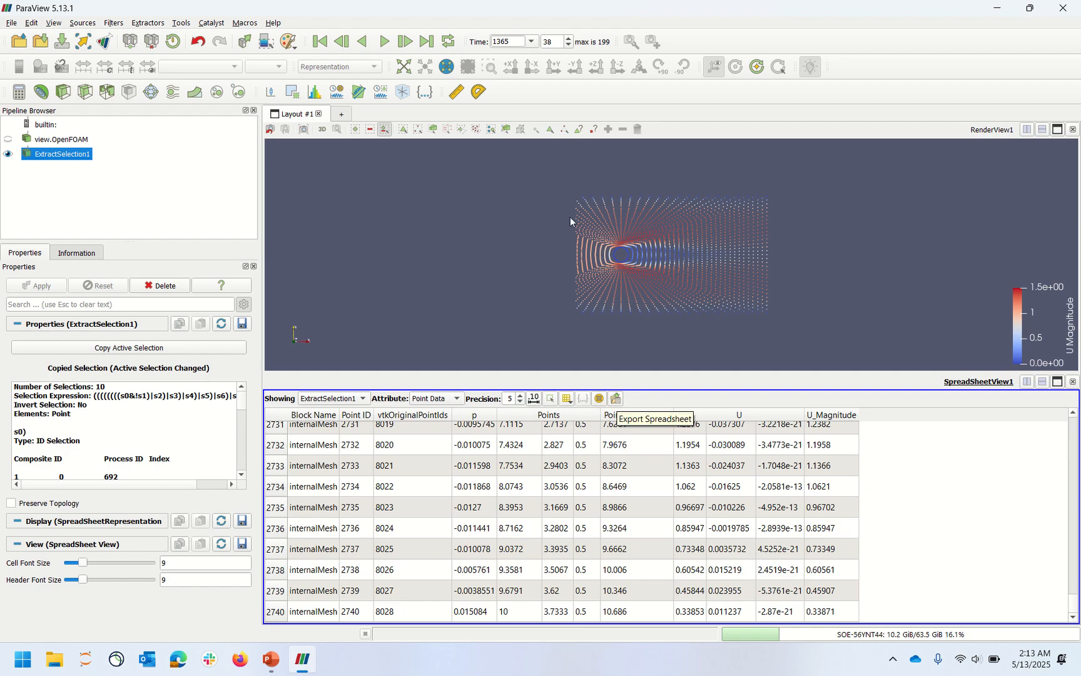
{"action": "left_click", "coordinate": [411, 44]}
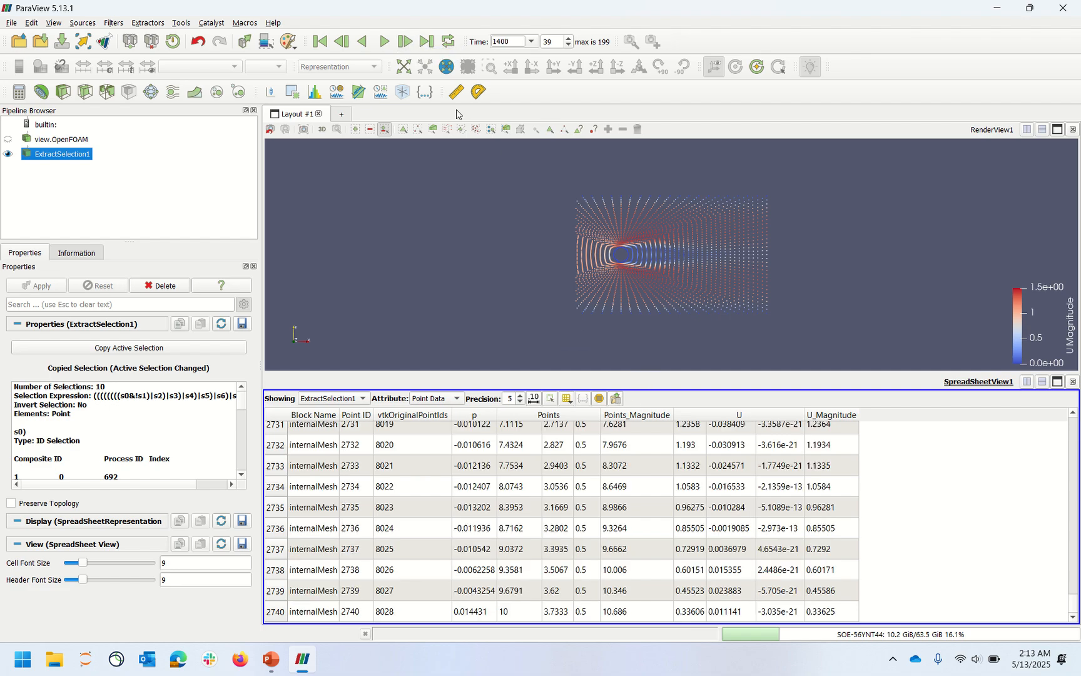
{"action": "left_click", "coordinate": [405, 41]}
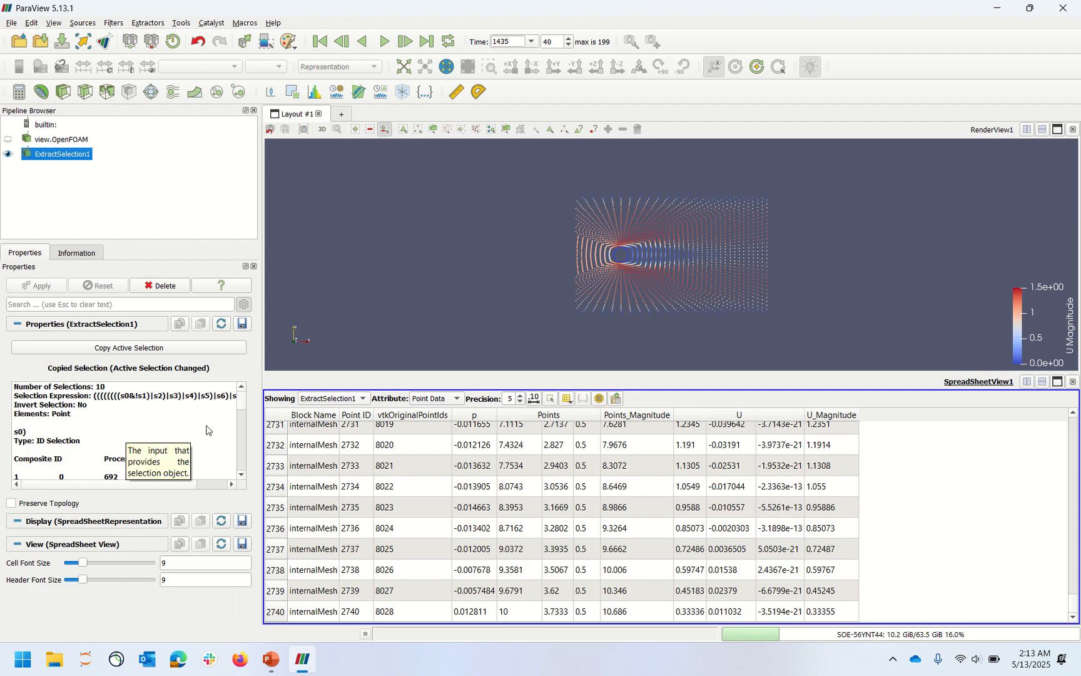
Close the spreadsheet view and add a CSV data extractor to ExtractSelection1.
{"action": "left_click", "coordinate": [1073, 381]}
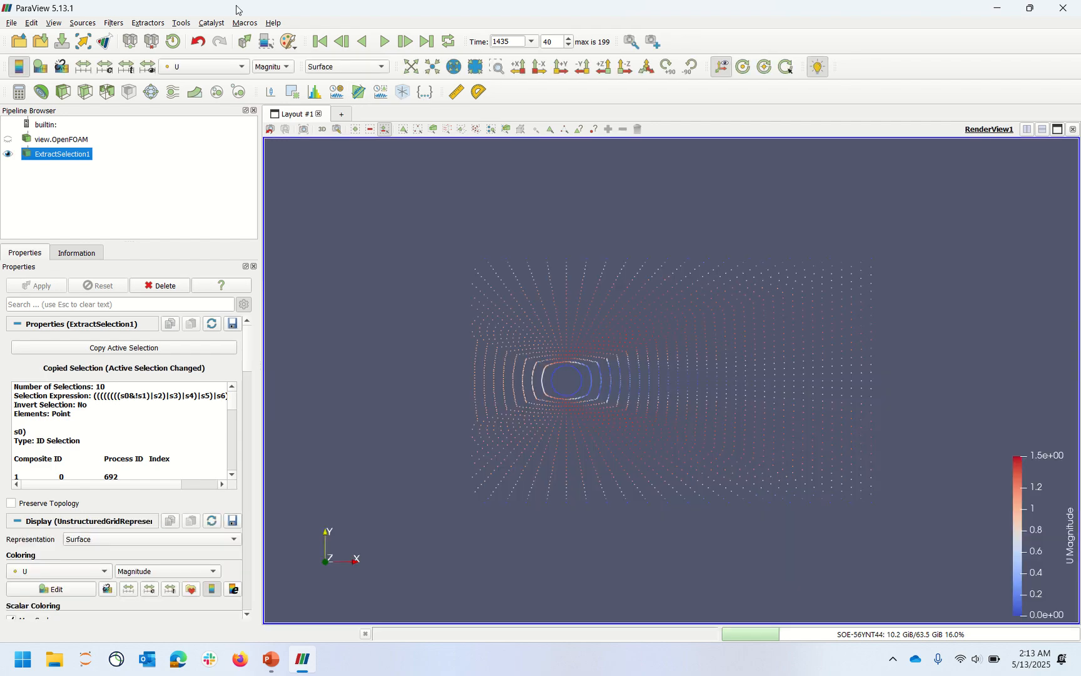
{"action": "left_click", "coordinate": [115, 26]}
{"action": "mouse_move", "coordinate": [143, 25]}
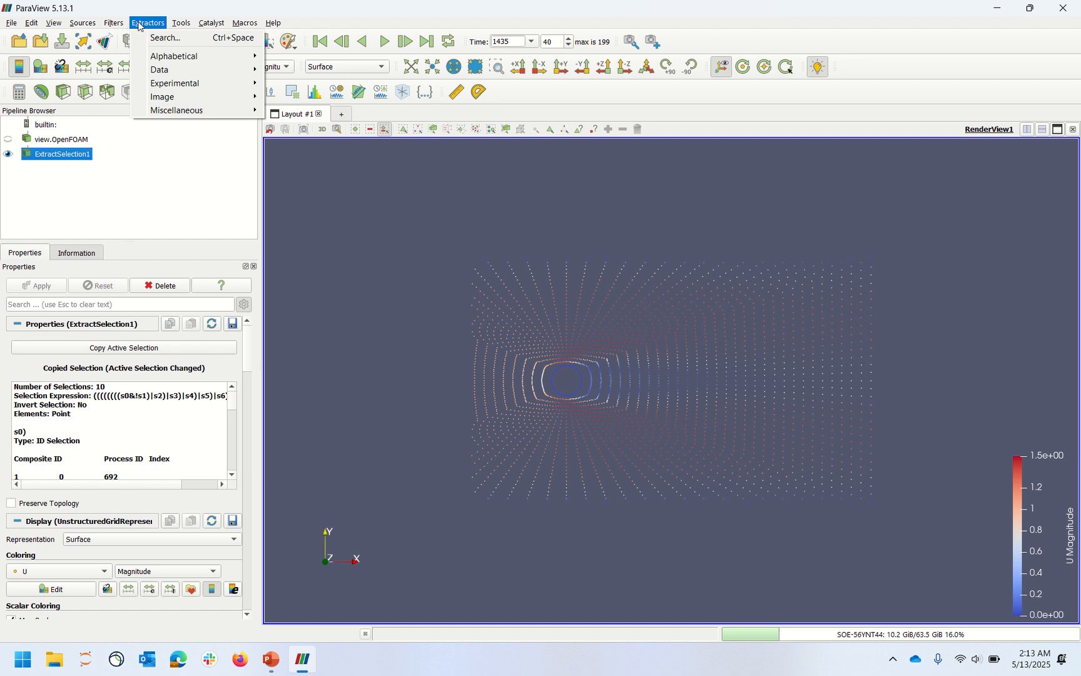
{"action": "mouse_move", "coordinate": [163, 72]}
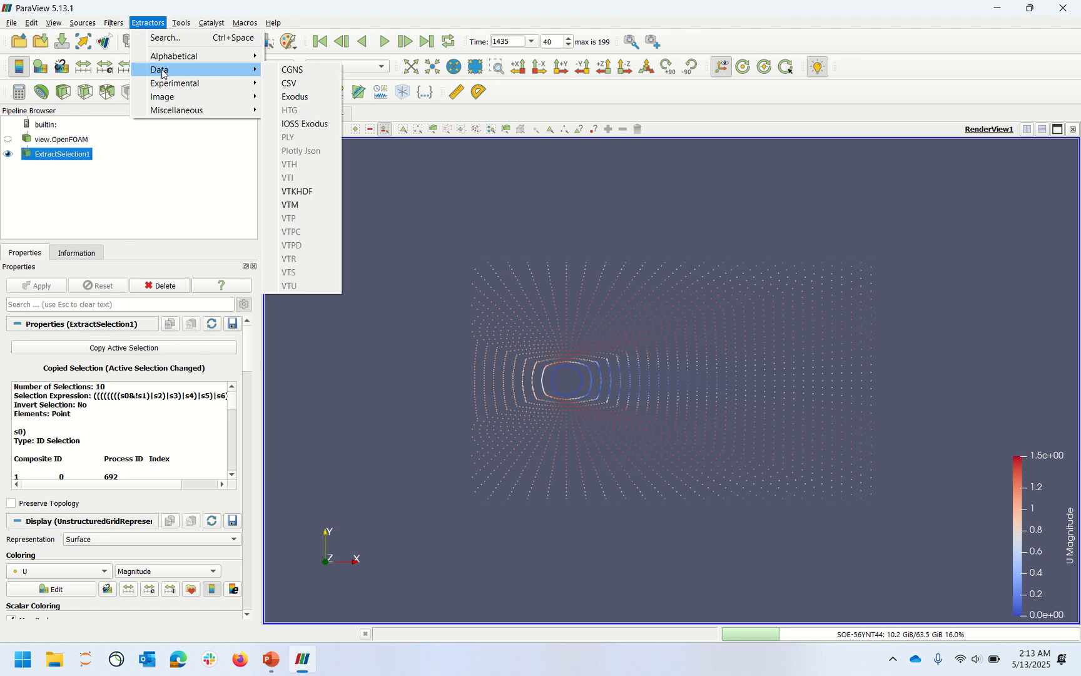
{"action": "left_click", "coordinate": [299, 83]}
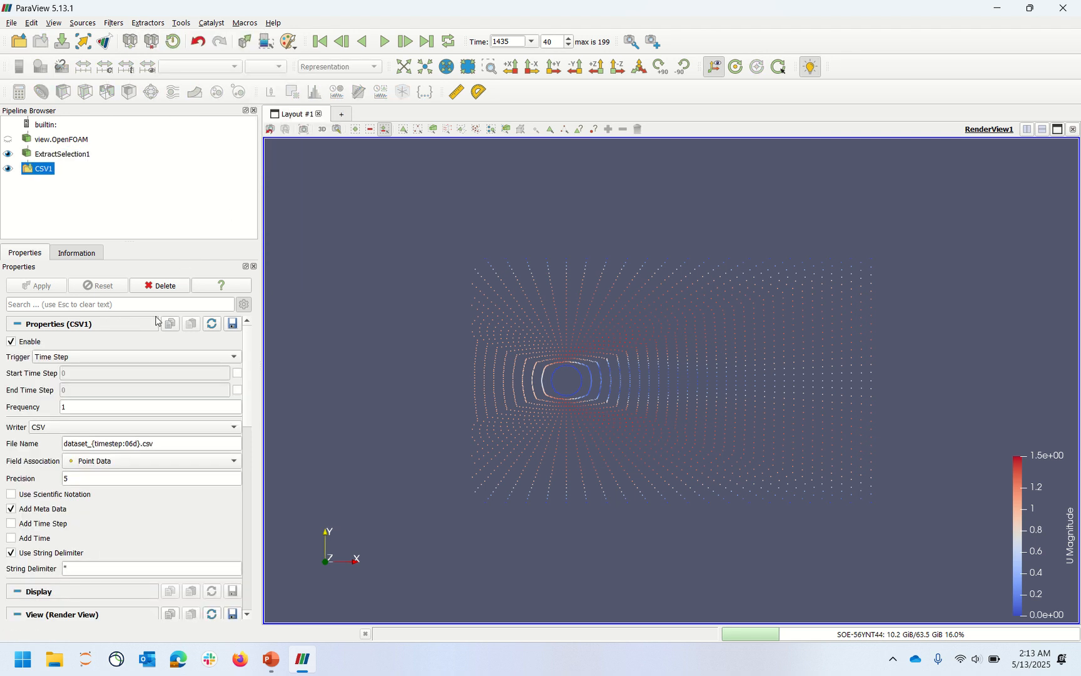
{"action": "left_click", "coordinate": [134, 362]}
{"action": "left_click", "coordinate": [134, 363]}
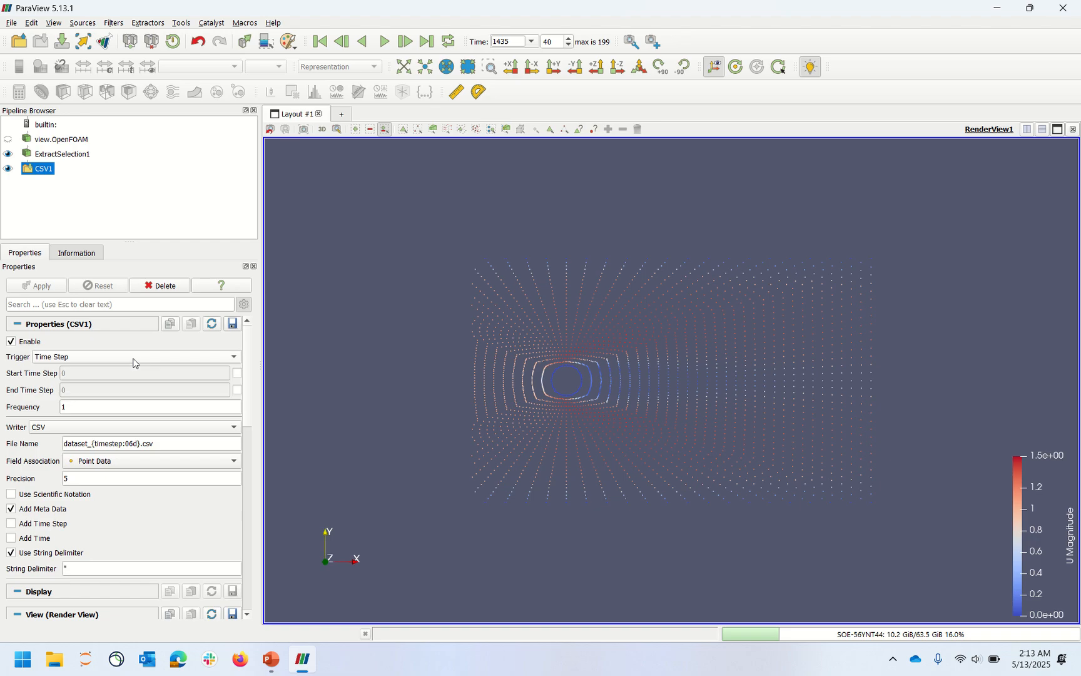
{"action": "double_click", "coordinate": [124, 410]}
{"action": "triple_click", "coordinate": [130, 443]}
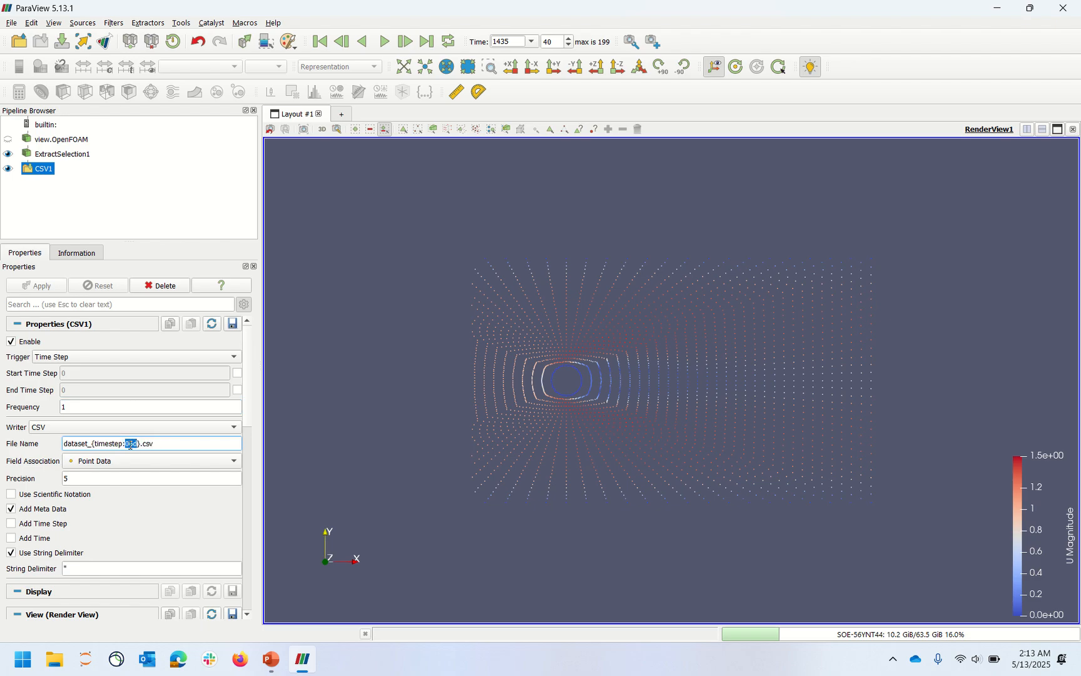
{"action": "left_click", "coordinate": [130, 443]}
Set the animation to time 35 and advance one frame to time 70.
{"action": "left_click", "coordinate": [531, 41]}
{"action": "scroll", "coordinate": [527, 70], "scroll_direction": "up", "scroll_amount": 10}
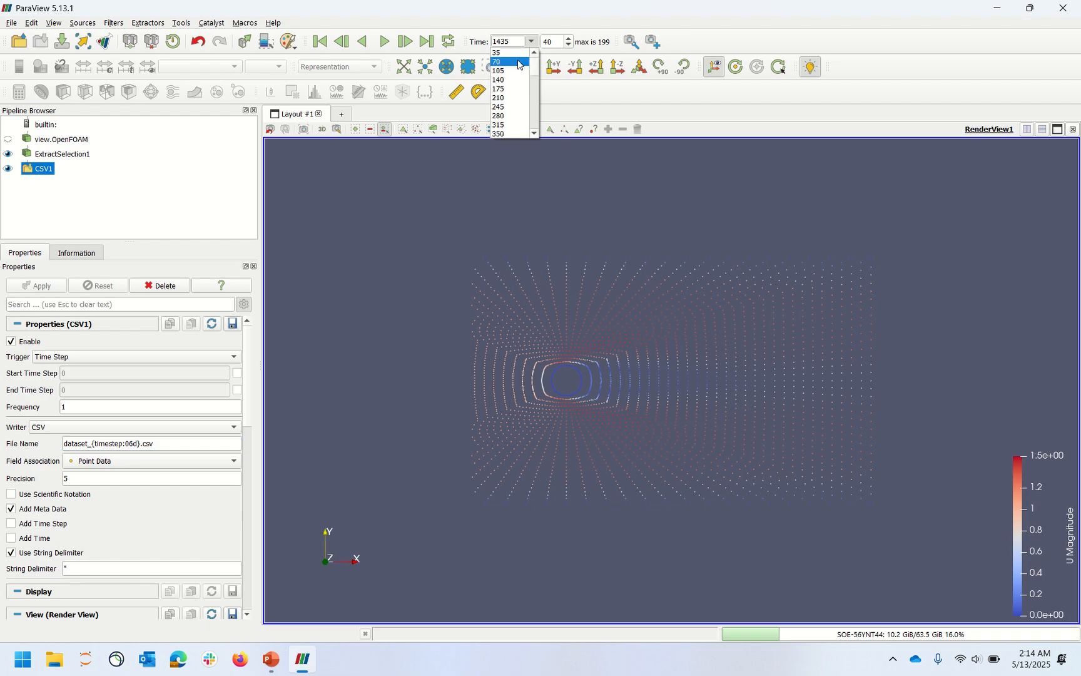
{"action": "left_click", "coordinate": [513, 54]}
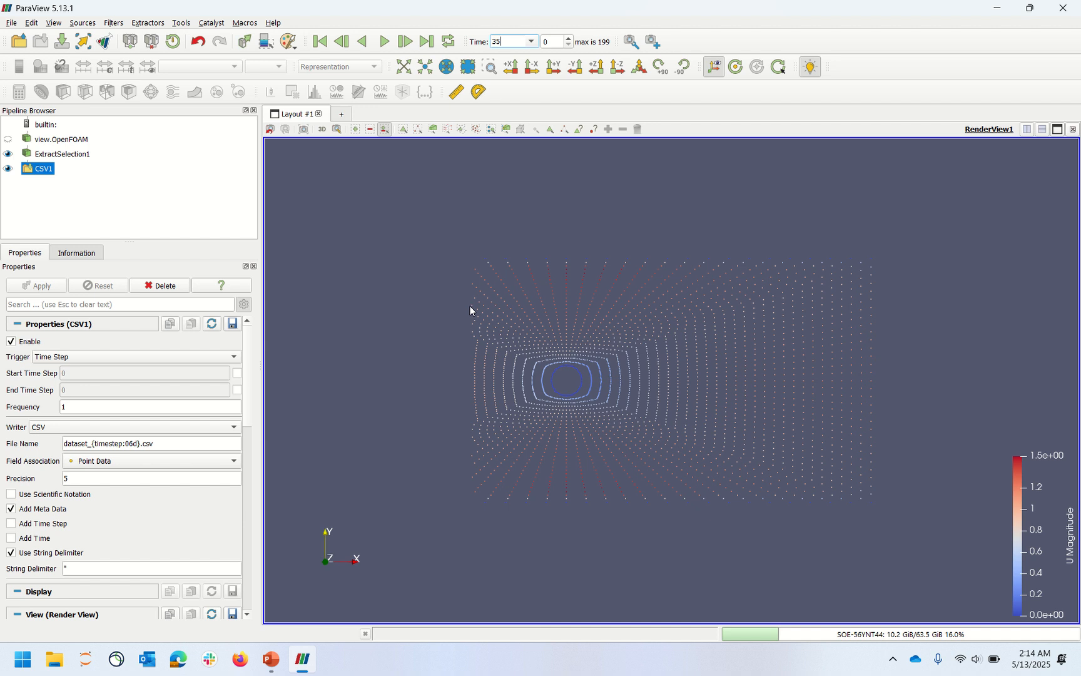
{"action": "left_click", "coordinate": [559, 42]}
{"action": "left_click", "coordinate": [569, 39]}
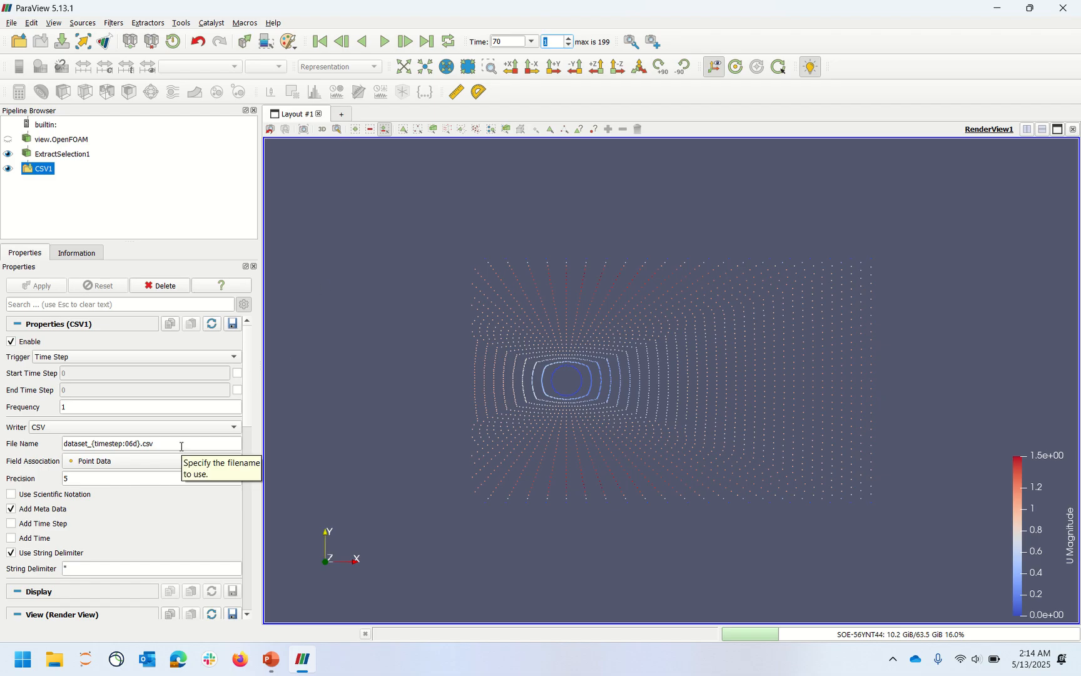
Remove the :06d number format from the CSV extractor's file name pattern, leaving {timestep}.
{"action": "triple_click", "coordinate": [76, 441]}
{"action": "left_click", "coordinate": [132, 447]}
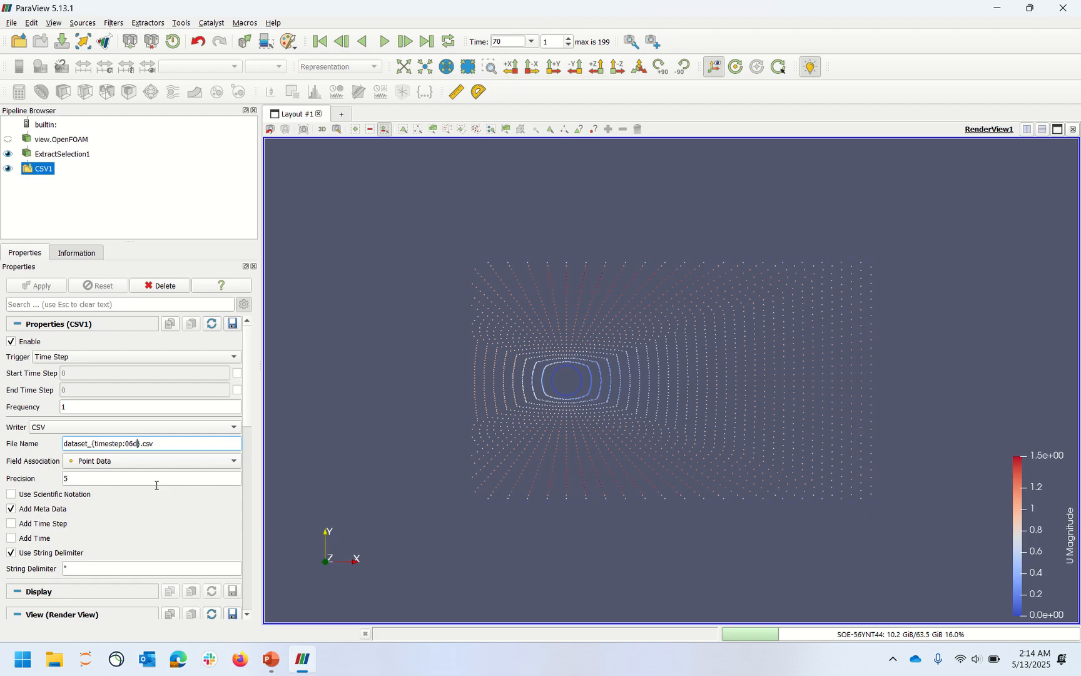
{"action": "key", "text": "BackSpace"}
{"action": "key", "text": "BackSpace"}
{"action": "key", "text": "BackSpace"}
{"action": "key", "text": "BackSpace"}
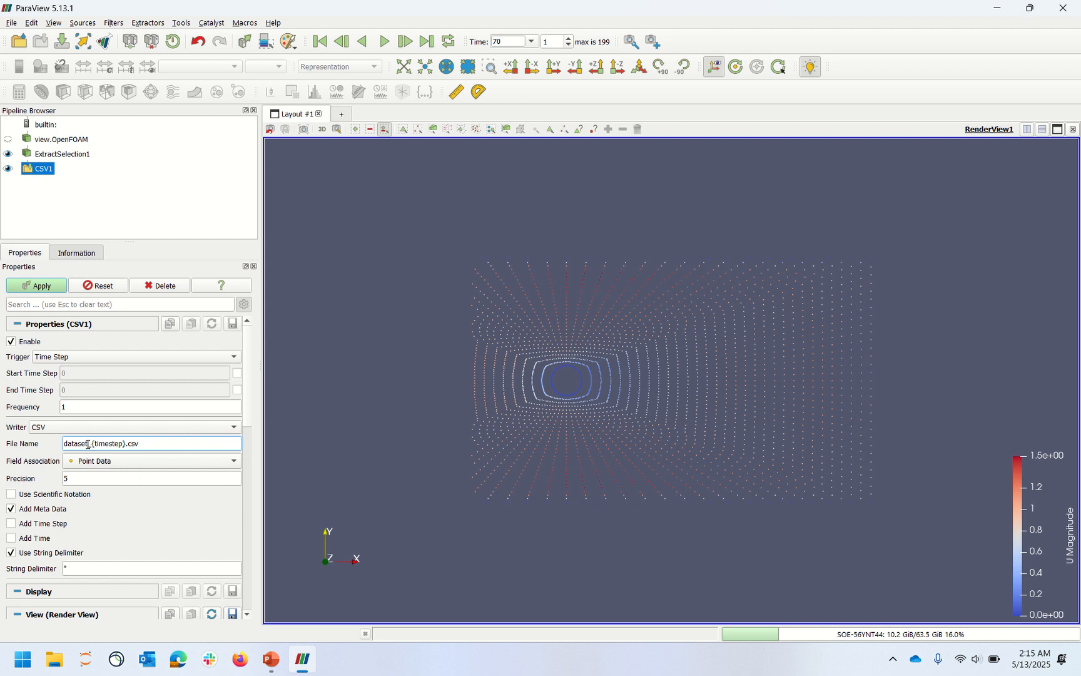
Replace the dataset prefix in the file name so the pattern reads extract_{timestep}.csv.
{"action": "left_click_drag", "start_coordinate": [88, 444], "coordinate": [60, 446]}
{"action": "type", "text": "obs"}
{"action": "key", "text": "BackSpace"}
{"action": "key", "text": "BackSpace"}
{"action": "key", "text": "BackSpace"}
{"action": "type", "text": "extract"}
Configure the CSV extractor with precision 5 and both Add Time Step and Add Time enabled, and apply the settings.
{"action": "double_click", "coordinate": [94, 476]}
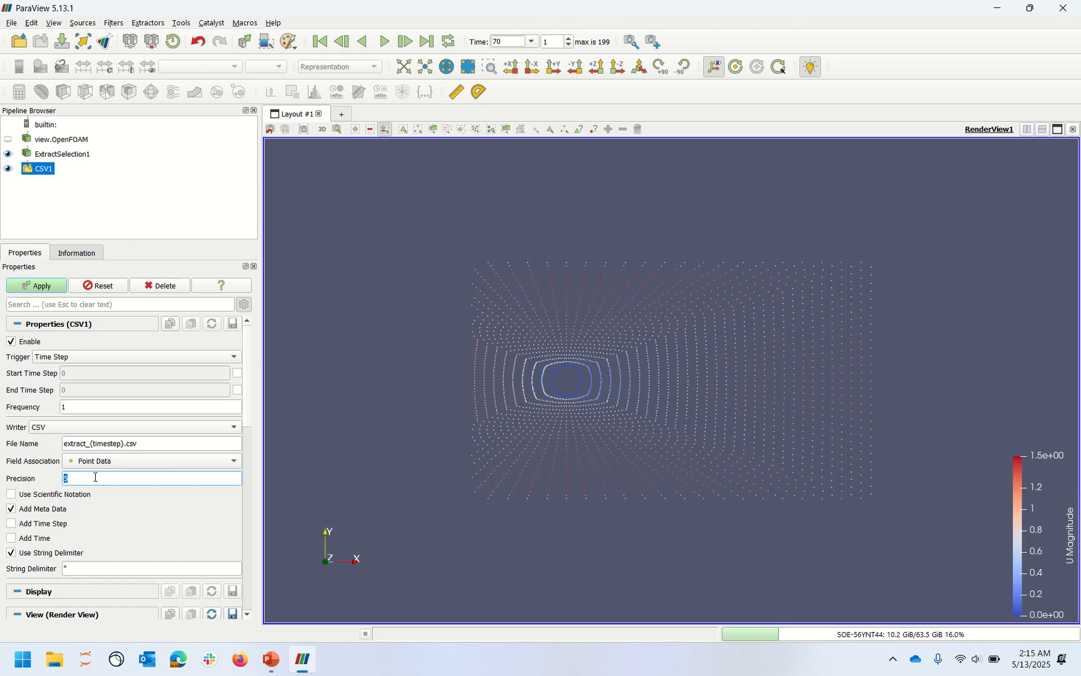
{"action": "type", "text": "4"}
{"action": "left_click", "coordinate": [57, 527]}
{"action": "left_click", "coordinate": [45, 538]}
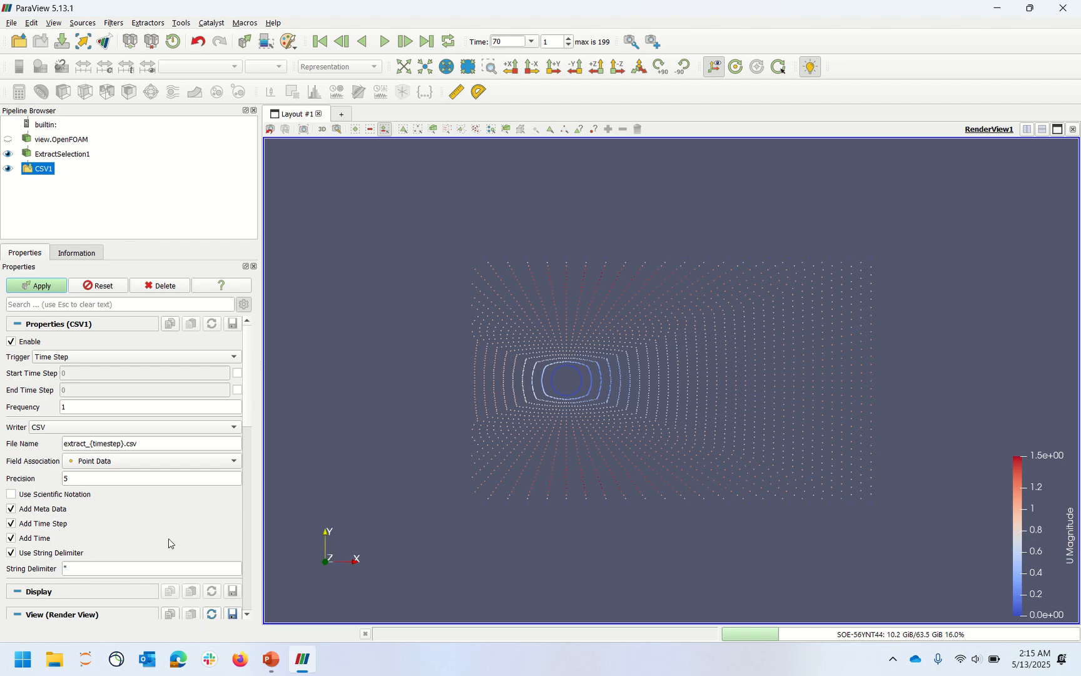
{"action": "scroll", "coordinate": [168, 539], "scroll_direction": "down", "scroll_amount": 5}
{"action": "scroll", "coordinate": [169, 538], "scroll_direction": "up", "scroll_amount": 2}
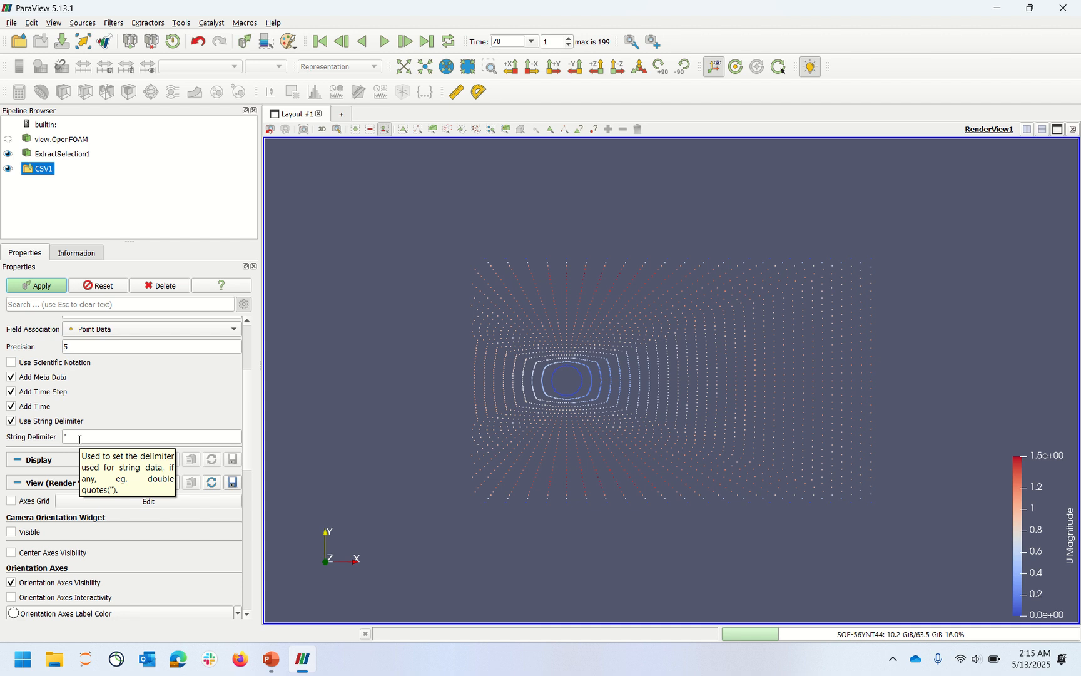
{"action": "scroll", "coordinate": [135, 543], "scroll_direction": "down", "scroll_amount": 5}
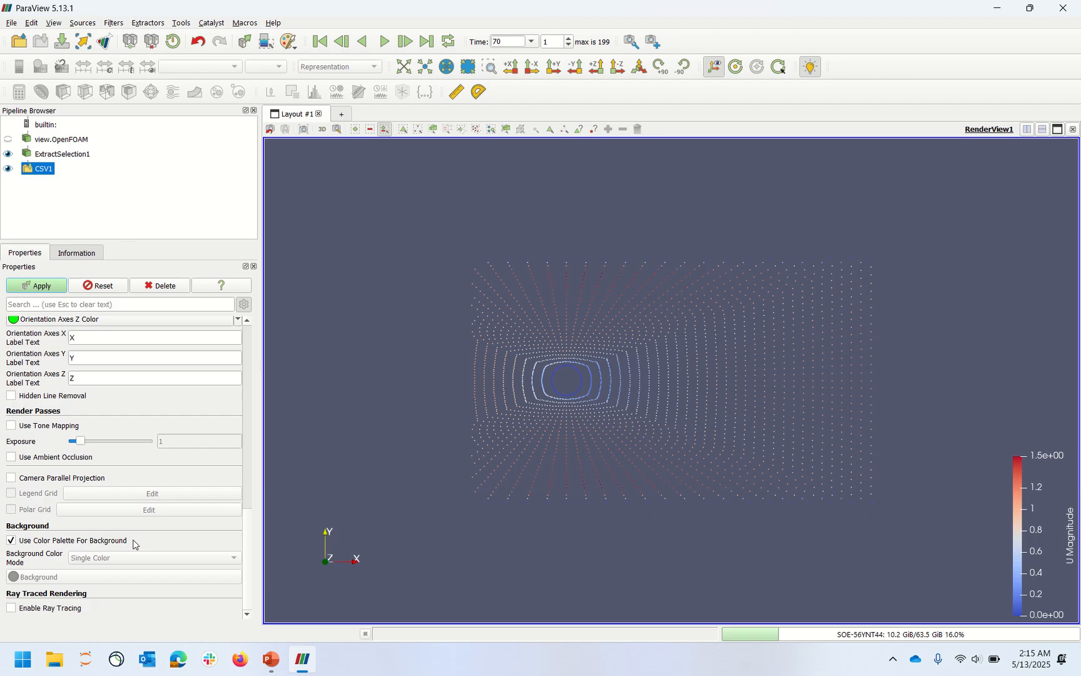
{"action": "scroll", "coordinate": [133, 543], "scroll_direction": "up", "scroll_amount": 10}
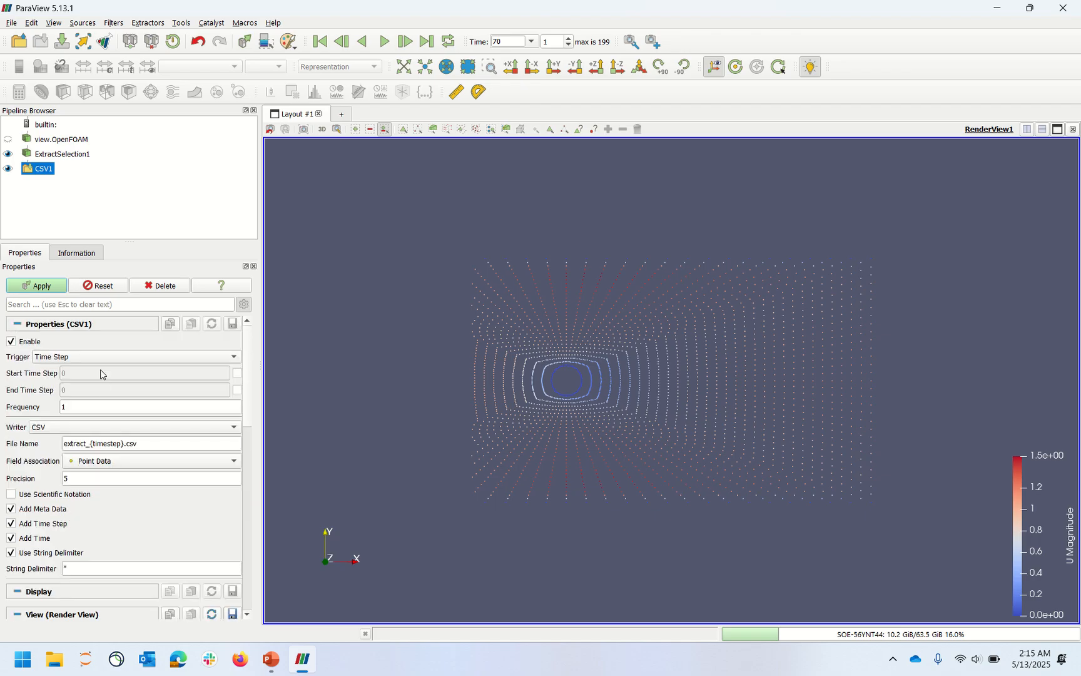
{"action": "left_click", "coordinate": [34, 287]}
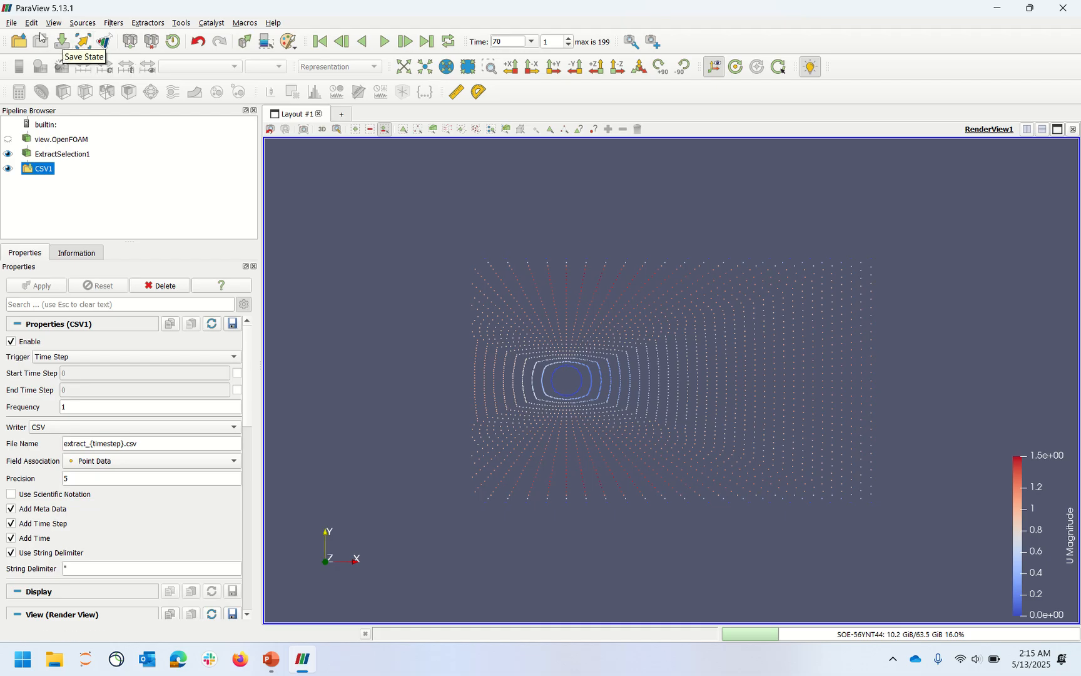
Open the Save Extracts options and keep frame stride 1 with a frame window from 0 to 199.
{"action": "left_click", "coordinate": [11, 23]}
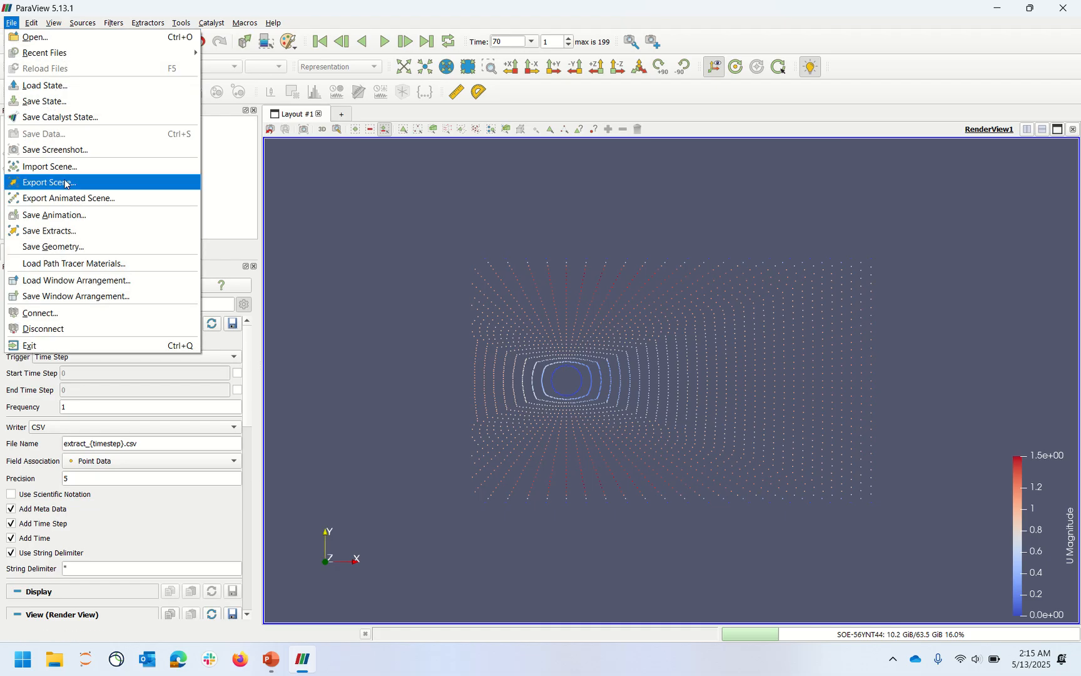
{"action": "left_click", "coordinate": [75, 7]}
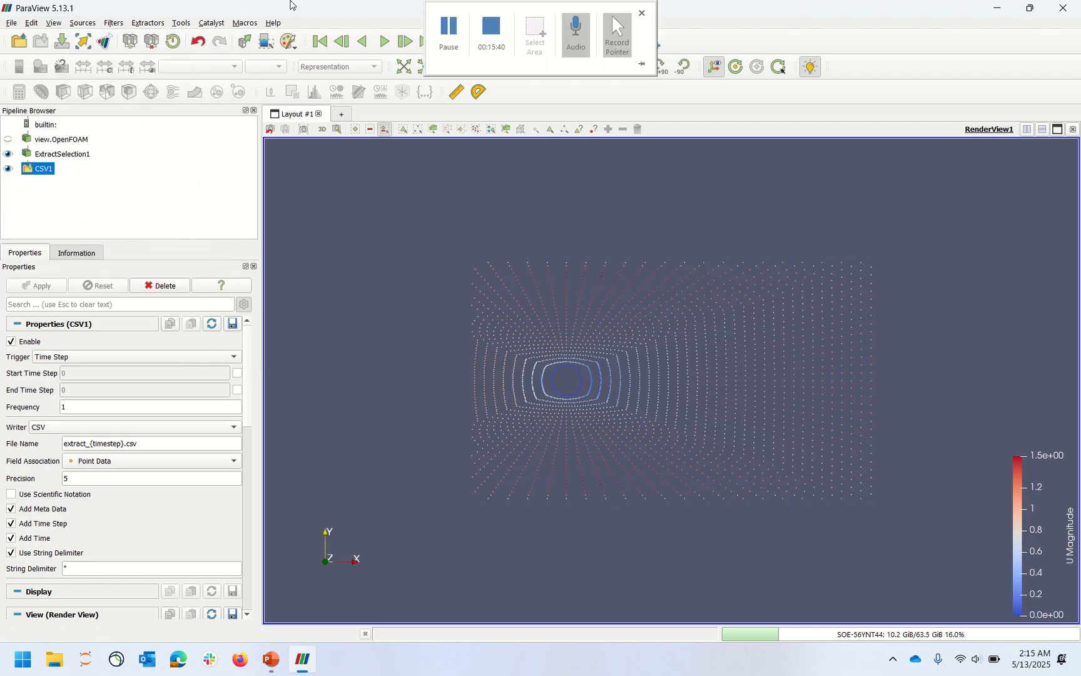
{"action": "left_click", "coordinate": [83, 42]}
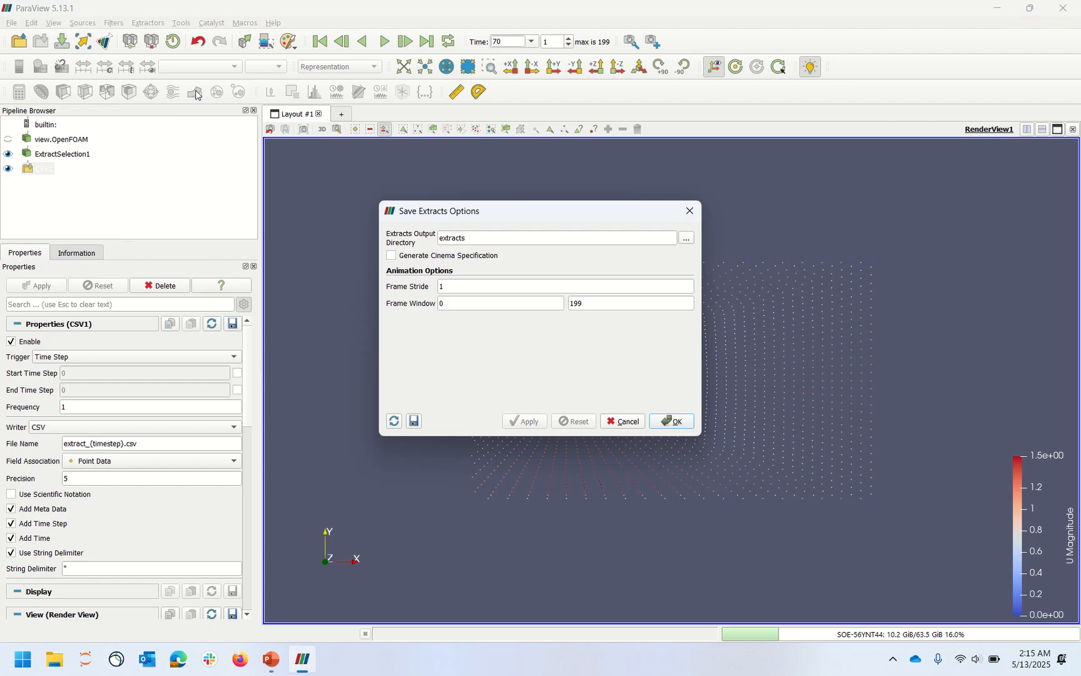
{"action": "left_click", "coordinate": [503, 287]}
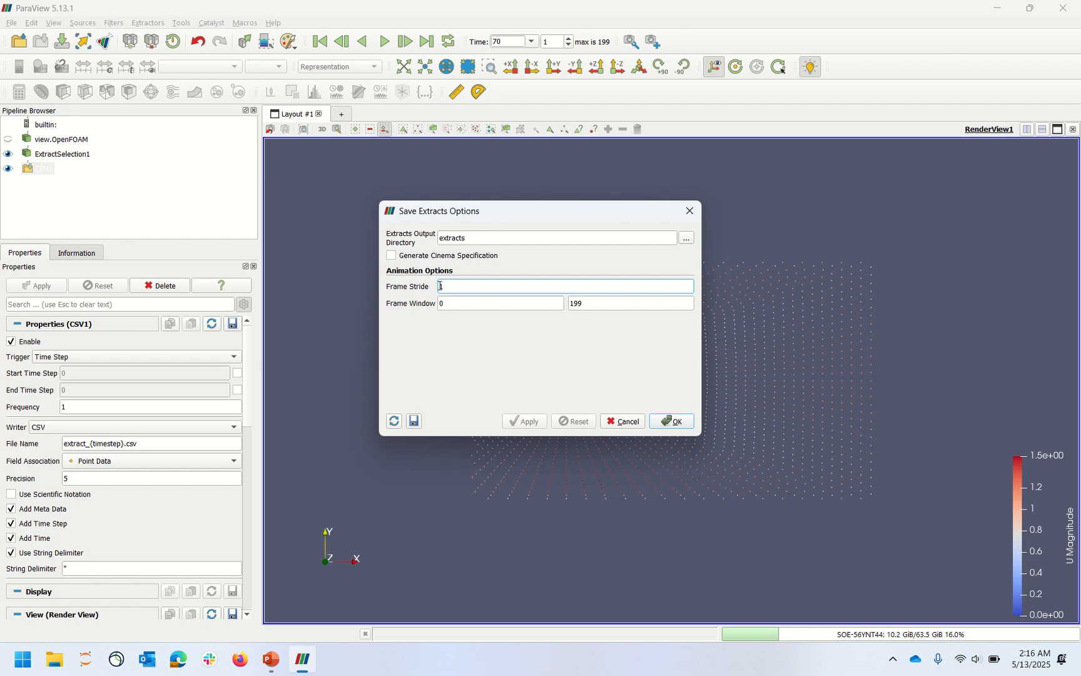
{"action": "mouse_move", "coordinate": [441, 286]}
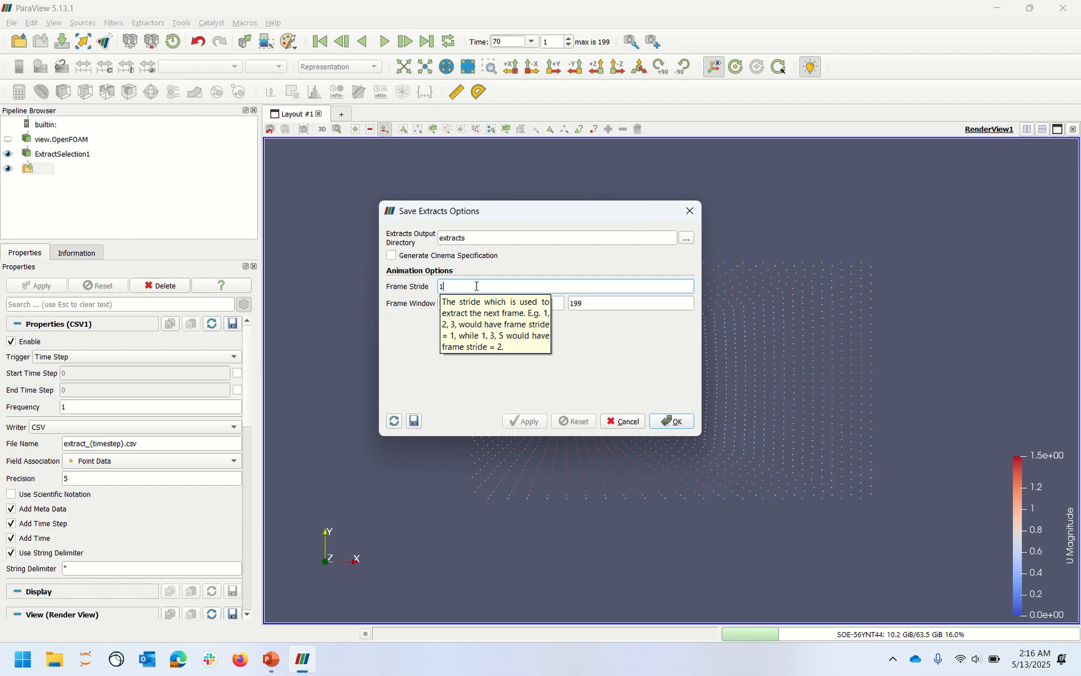
{"action": "double_click", "coordinate": [478, 304]}
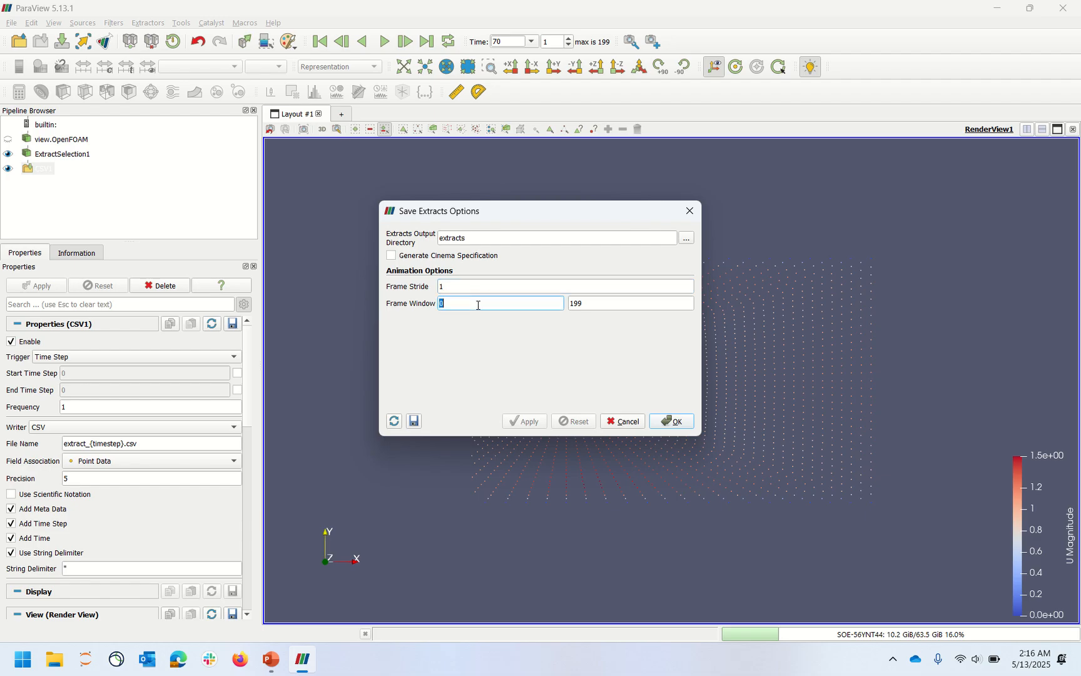
{"action": "double_click", "coordinate": [596, 299]}
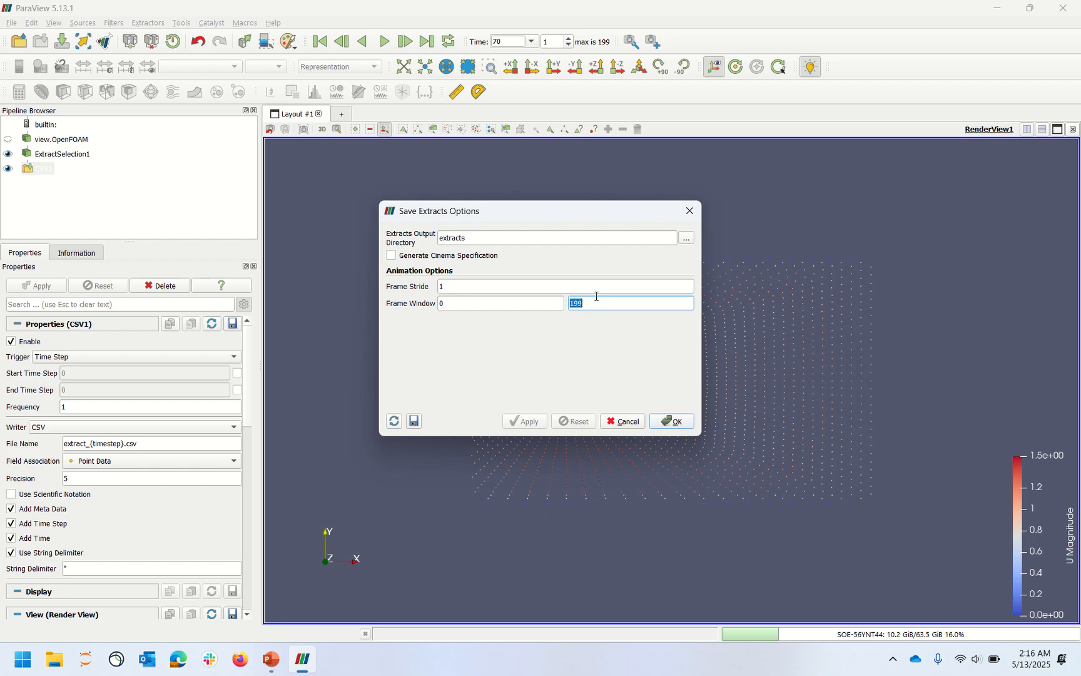
Set the extracts output directory to the postprocessing_relearning_export folder and save the extracts.
{"action": "left_click", "coordinate": [686, 240]}
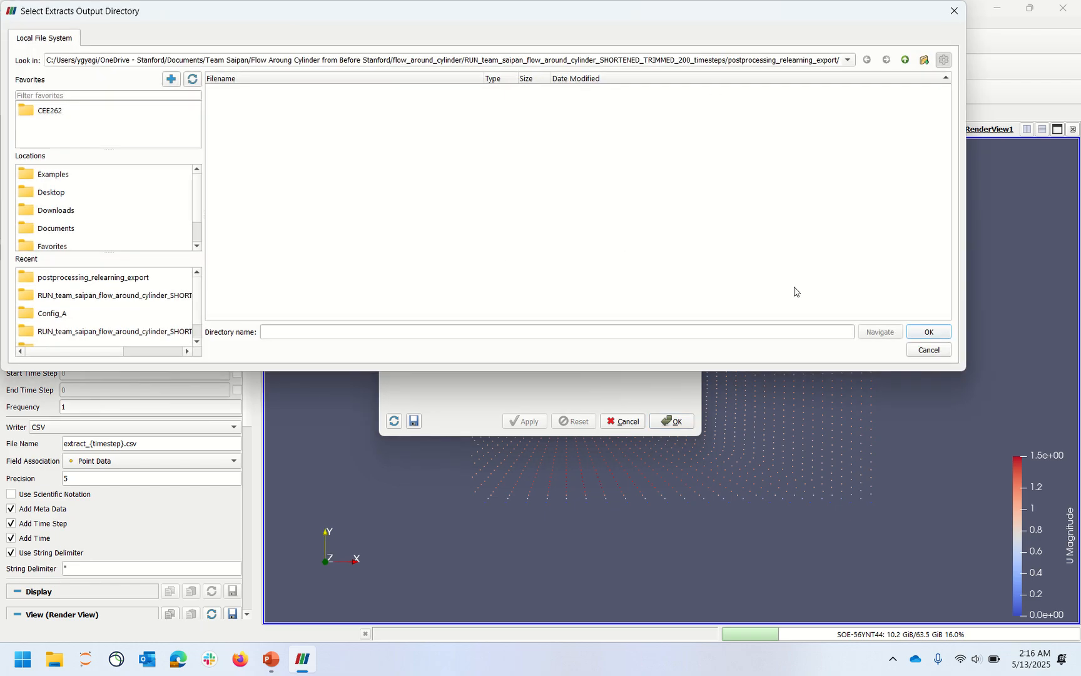
{"action": "double_click", "coordinate": [774, 62]}
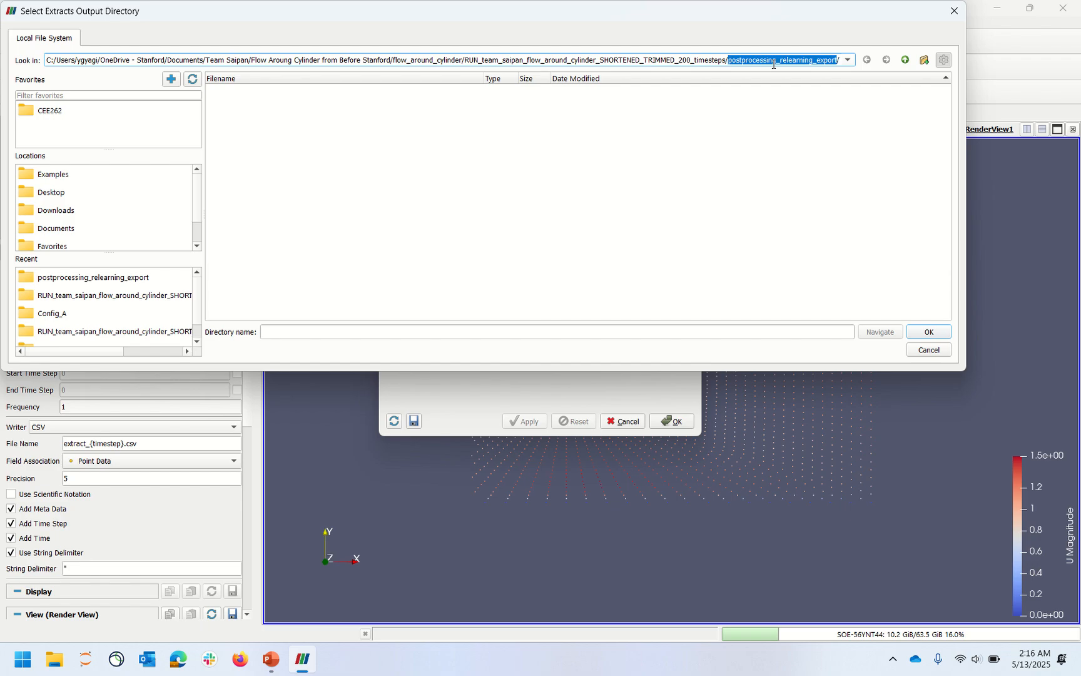
{"action": "left_click", "coordinate": [929, 332]}
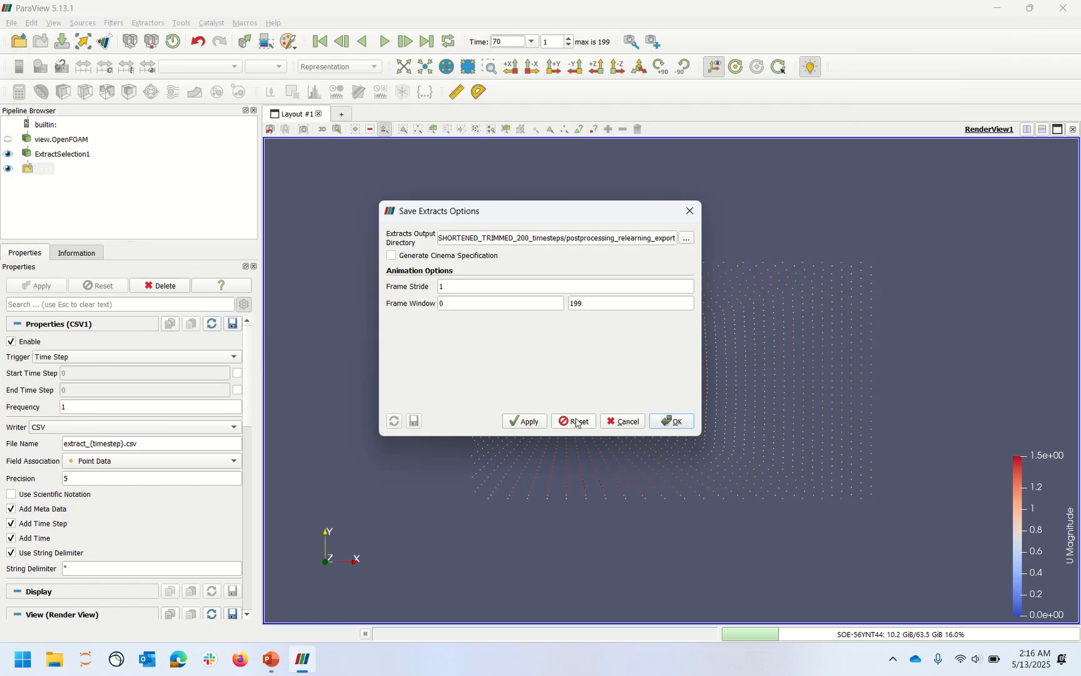
{"action": "left_click", "coordinate": [529, 422]}
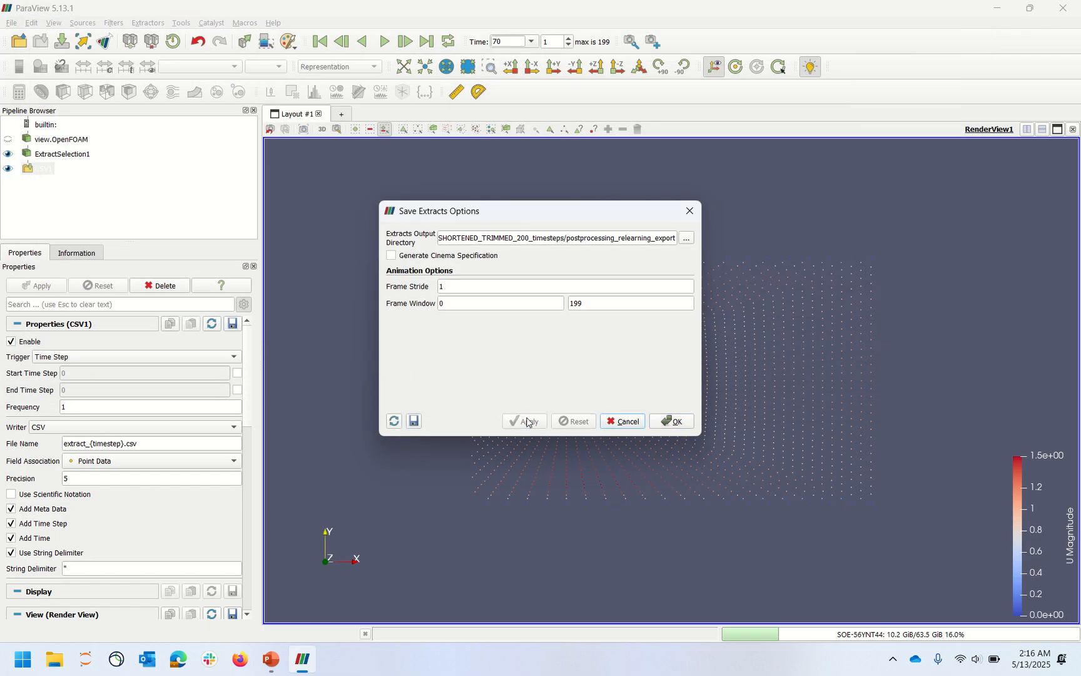
{"action": "left_click", "coordinate": [674, 422]}
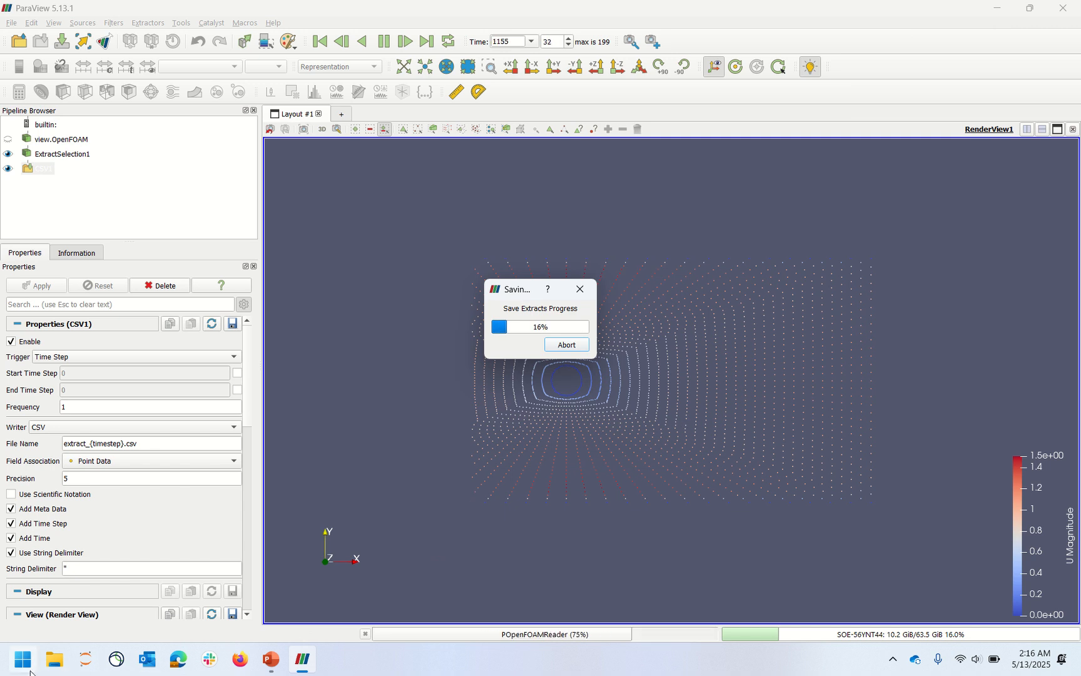
Switch to File Explorer and open the RUN_team_saipan_flow_around_cylinder_SHORTENED_TRIMMED_200_timesteps folder.
{"action": "key", "text": "super+e"}
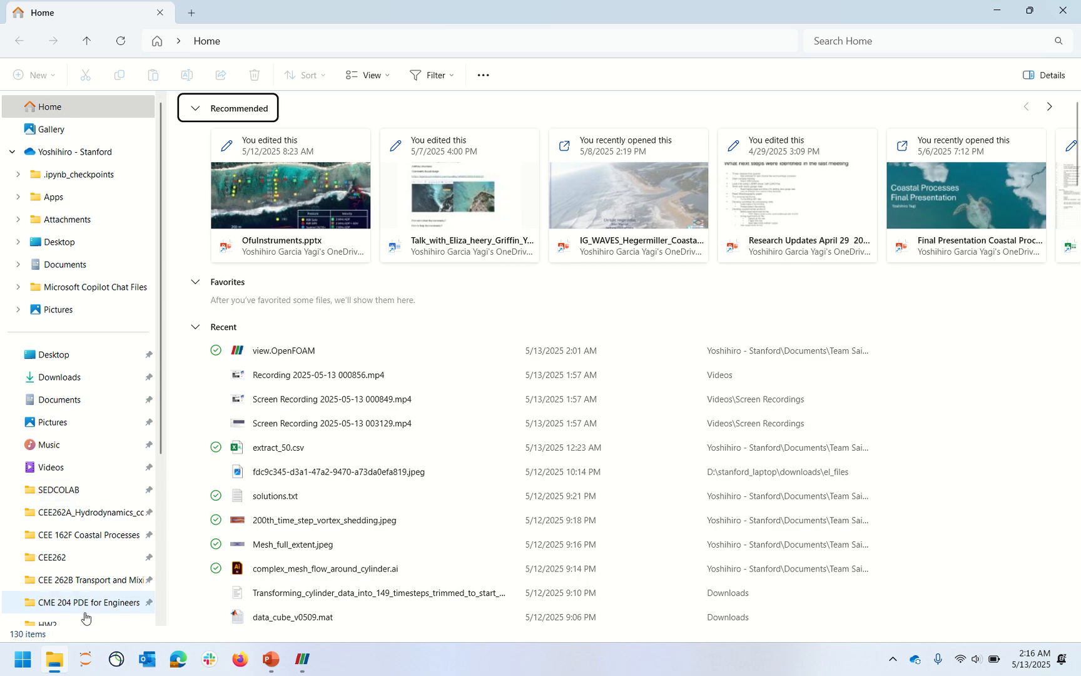
{"action": "scroll", "coordinate": [88, 610], "scroll_direction": "down", "scroll_amount": 2}
{"action": "left_click", "coordinate": [97, 562]}
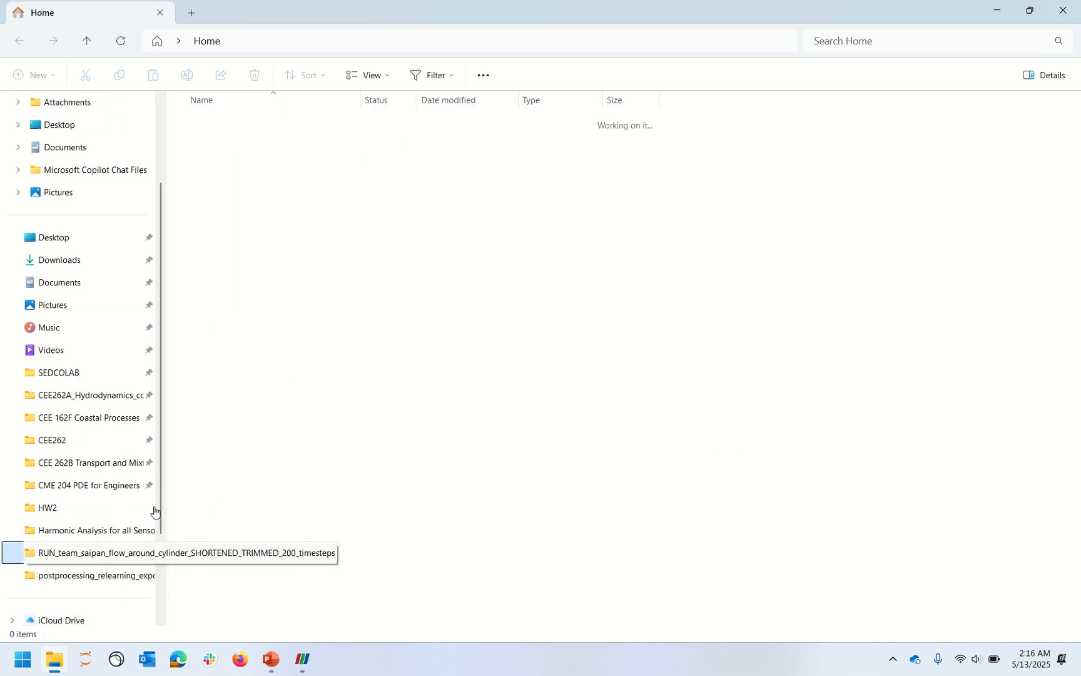
Open the case's postprocessing_relearning_export folder and look through the exported CSV files from extract_0.csv to the last one.
{"action": "scroll", "coordinate": [286, 510], "scroll_direction": "down", "scroll_amount": 20}
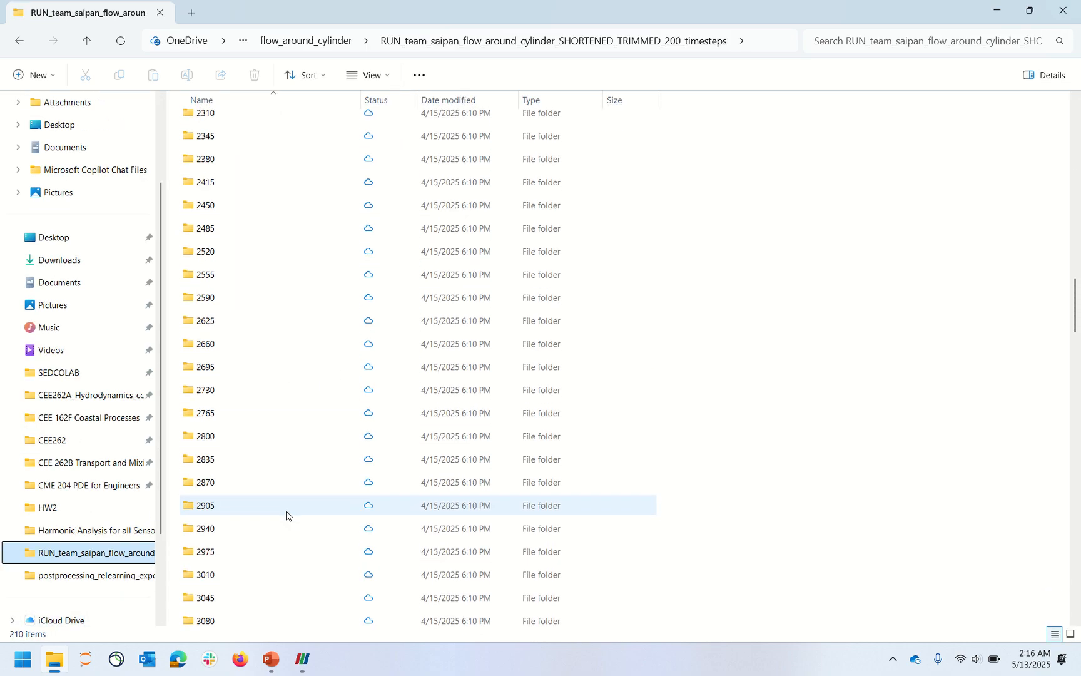
{"action": "scroll", "coordinate": [286, 516], "scroll_direction": "down", "scroll_amount": 12}
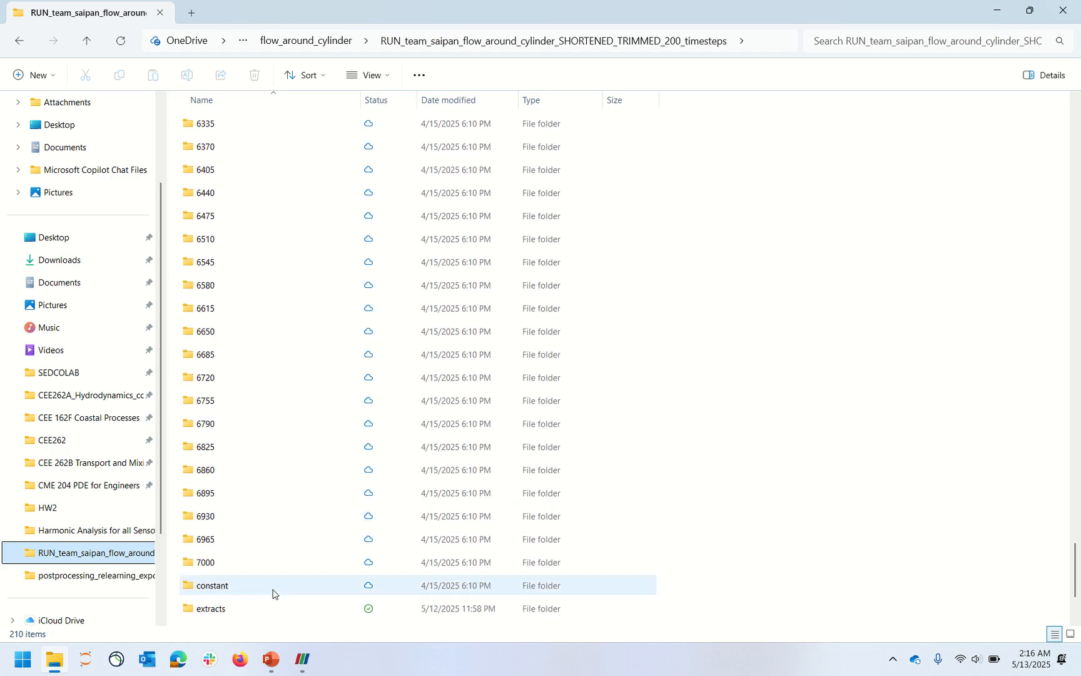
{"action": "scroll", "coordinate": [273, 591], "scroll_direction": "down", "scroll_amount": 3}
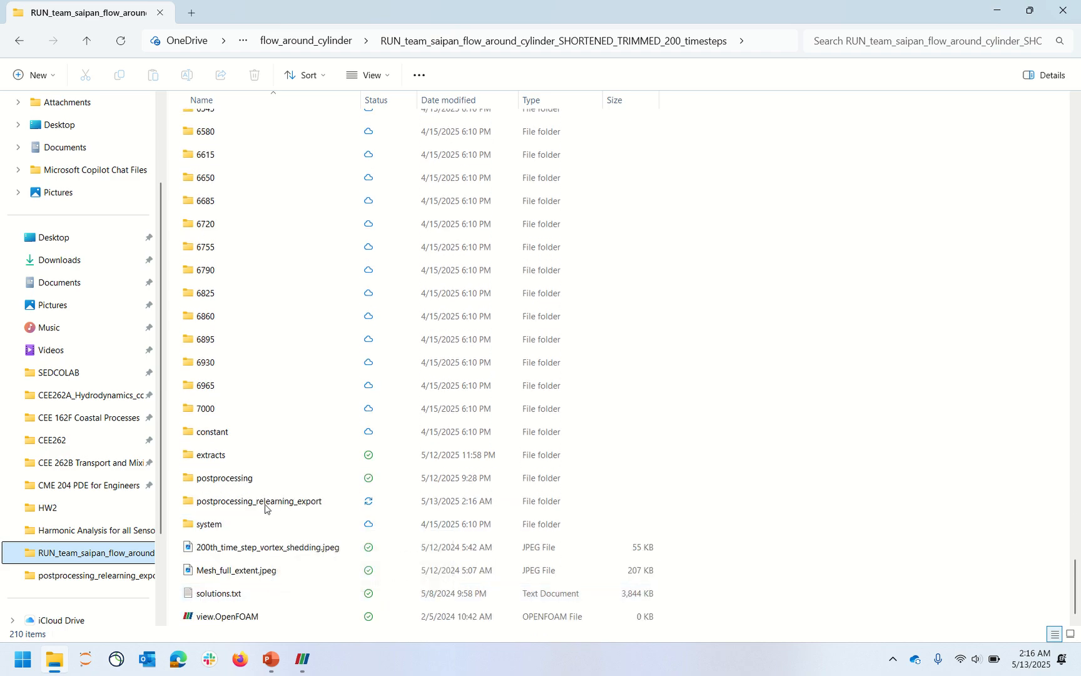
{"action": "left_click", "coordinate": [279, 508]}
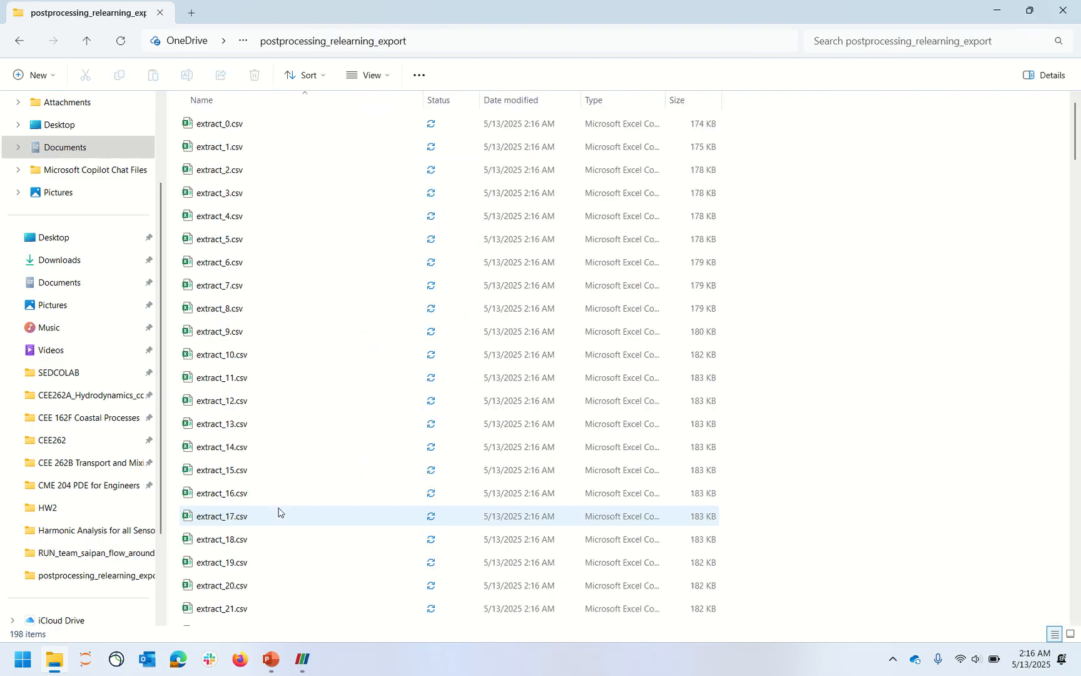
{"action": "scroll", "coordinate": [287, 502], "scroll_direction": "down", "scroll_amount": 20}
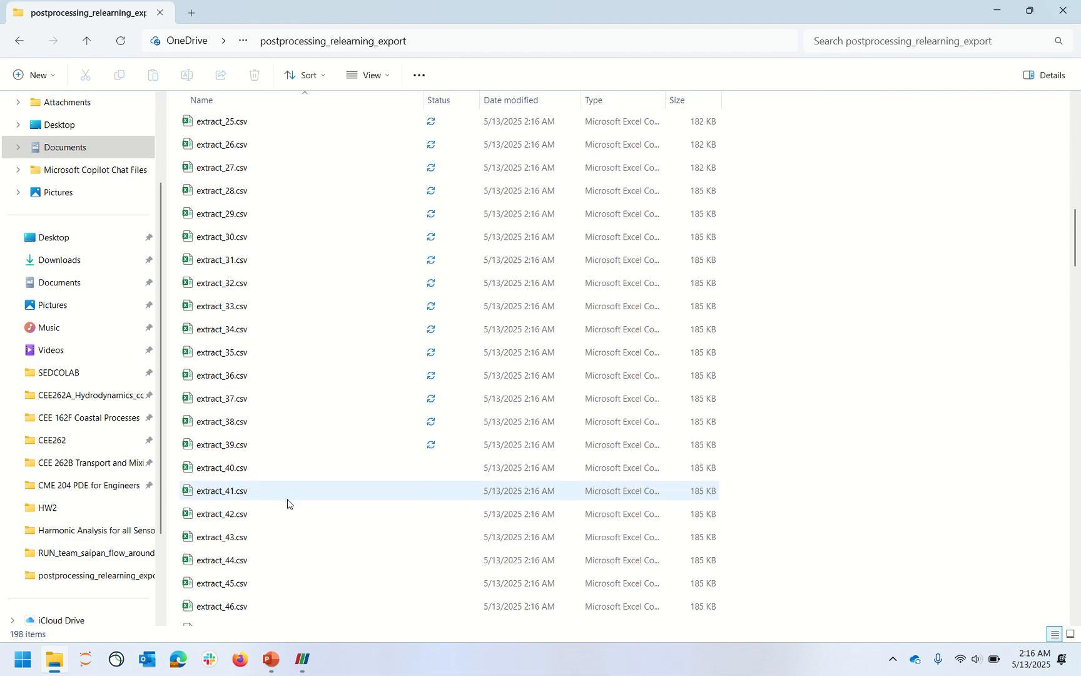
{"action": "scroll", "coordinate": [288, 502], "scroll_direction": "down", "scroll_amount": 20}
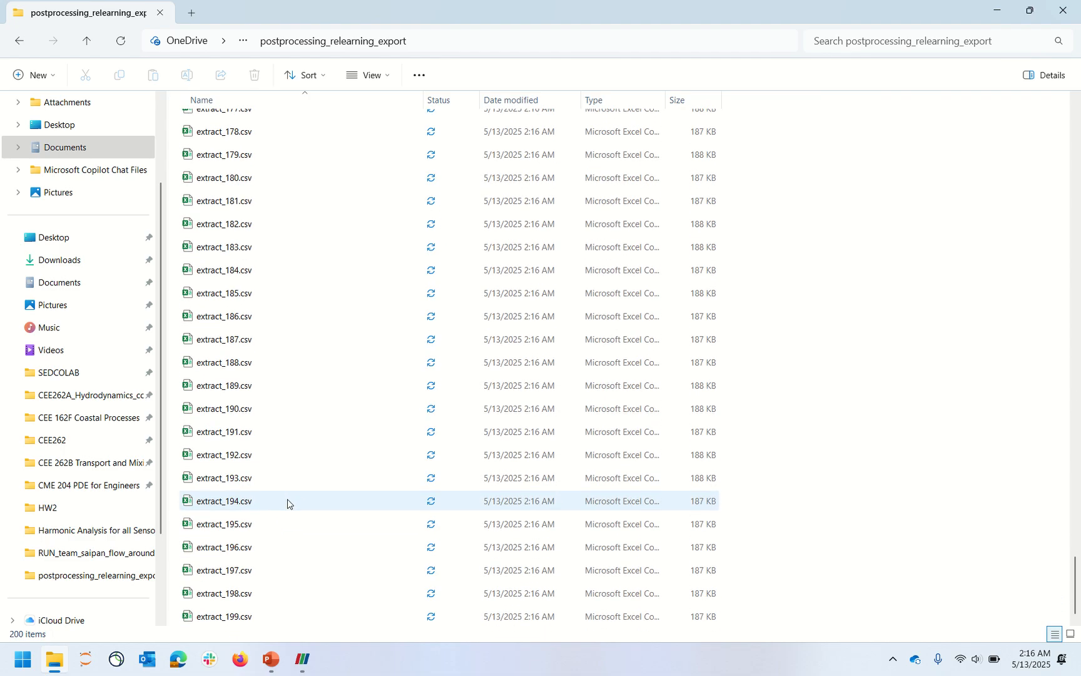
Bring up ParaView and minimize it, then launch Jupyter Notebook and keep the export folder in view.
{"action": "left_click", "coordinate": [307, 671]}
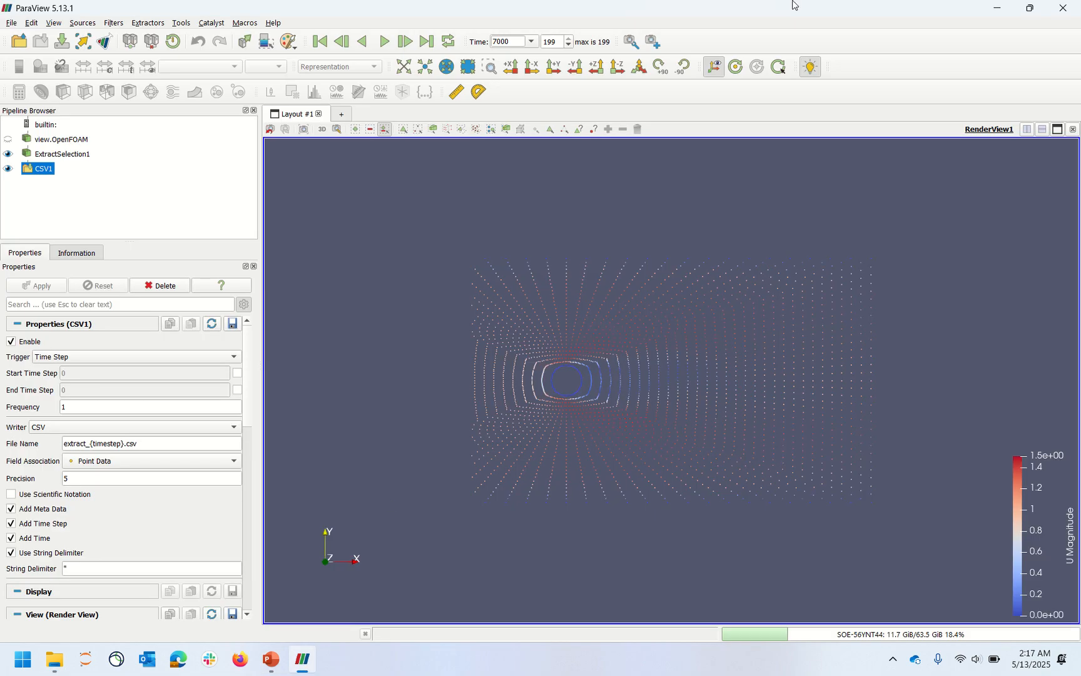
{"action": "left_click", "coordinate": [997, 8]}
{"action": "scroll", "coordinate": [802, 380], "scroll_direction": "up", "scroll_amount": 20}
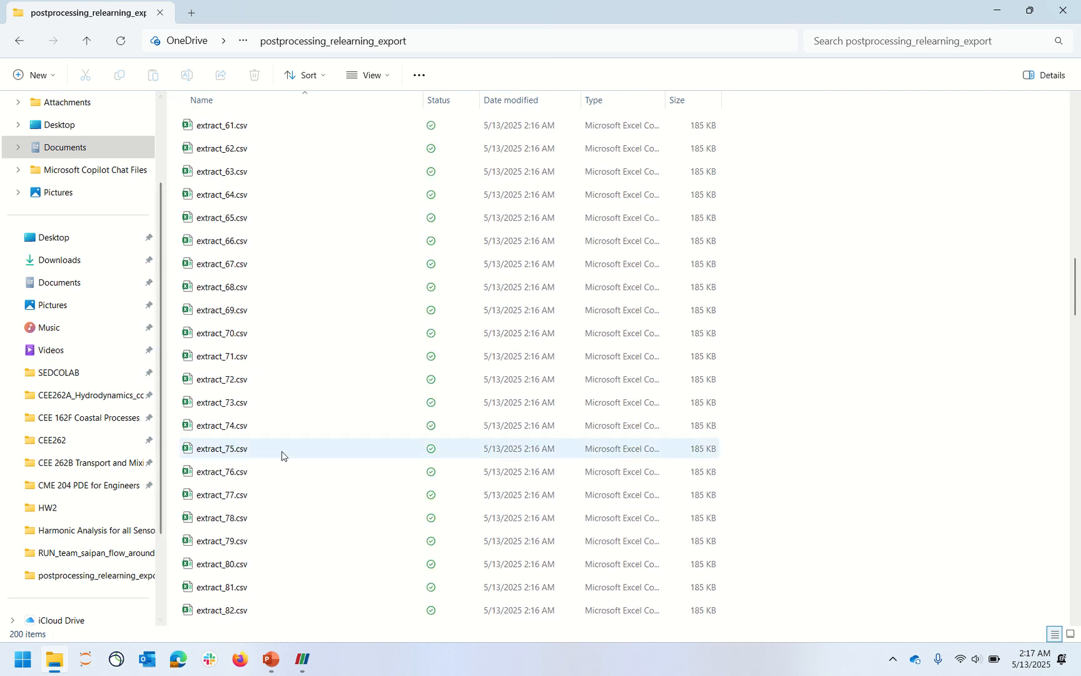
{"action": "scroll", "coordinate": [282, 454], "scroll_direction": "up", "scroll_amount": 20}
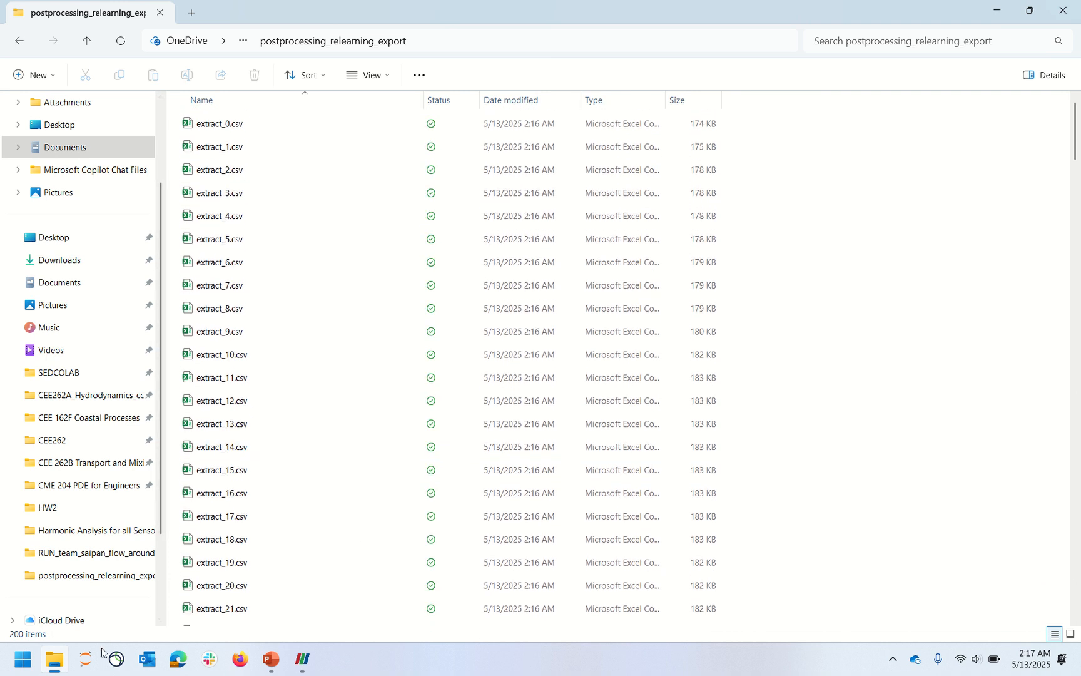
{"action": "left_click", "coordinate": [85, 658]}
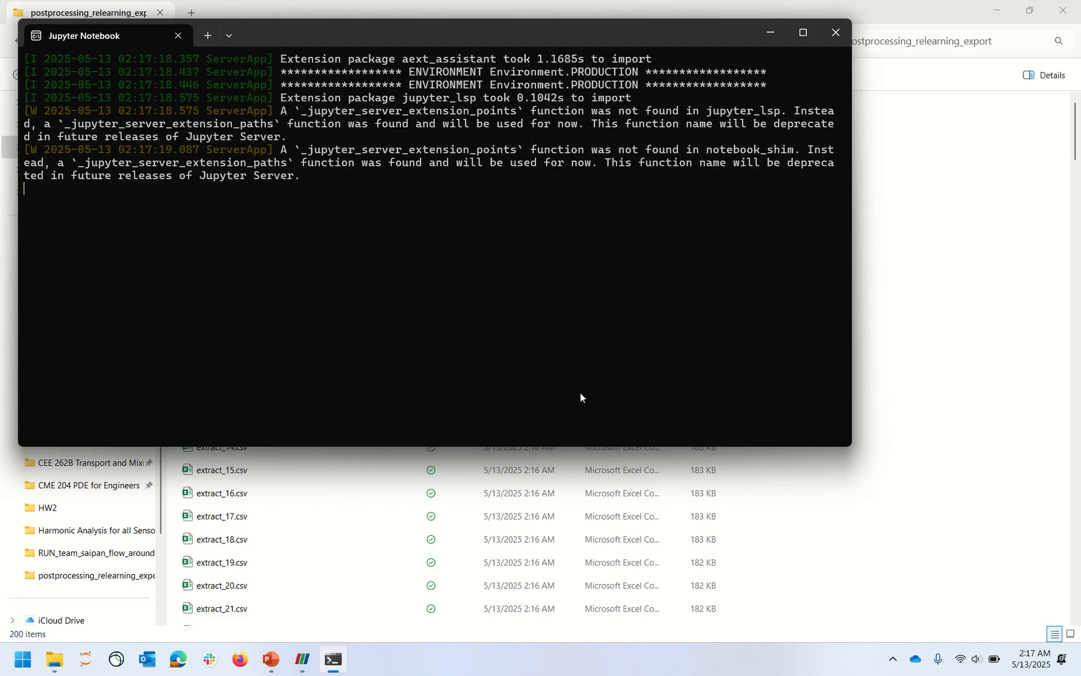
{"action": "left_click", "coordinate": [845, 589]}
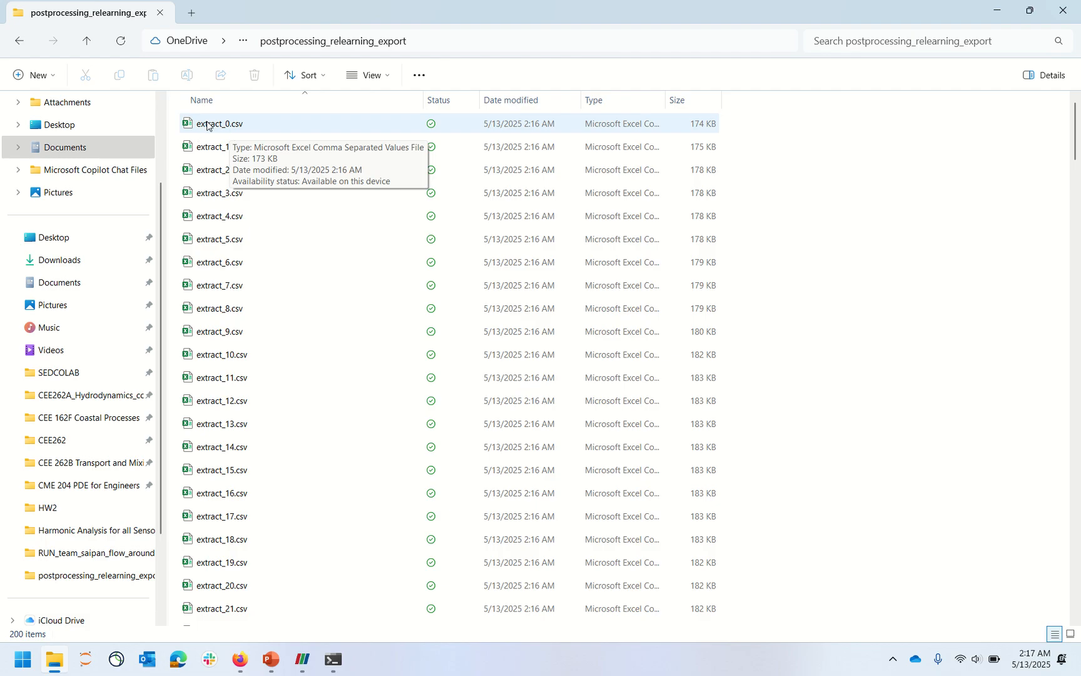
Examine the numbered timestep folders in the parent case folder from 0 onward, then return to the postprocessing_relearning_export folder.
{"action": "left_click", "coordinate": [87, 41]}
{"action": "scroll", "coordinate": [297, 266], "scroll_direction": "up", "scroll_amount": 2}
{"action": "scroll", "coordinate": [297, 267], "scroll_direction": "up", "scroll_amount": 20}
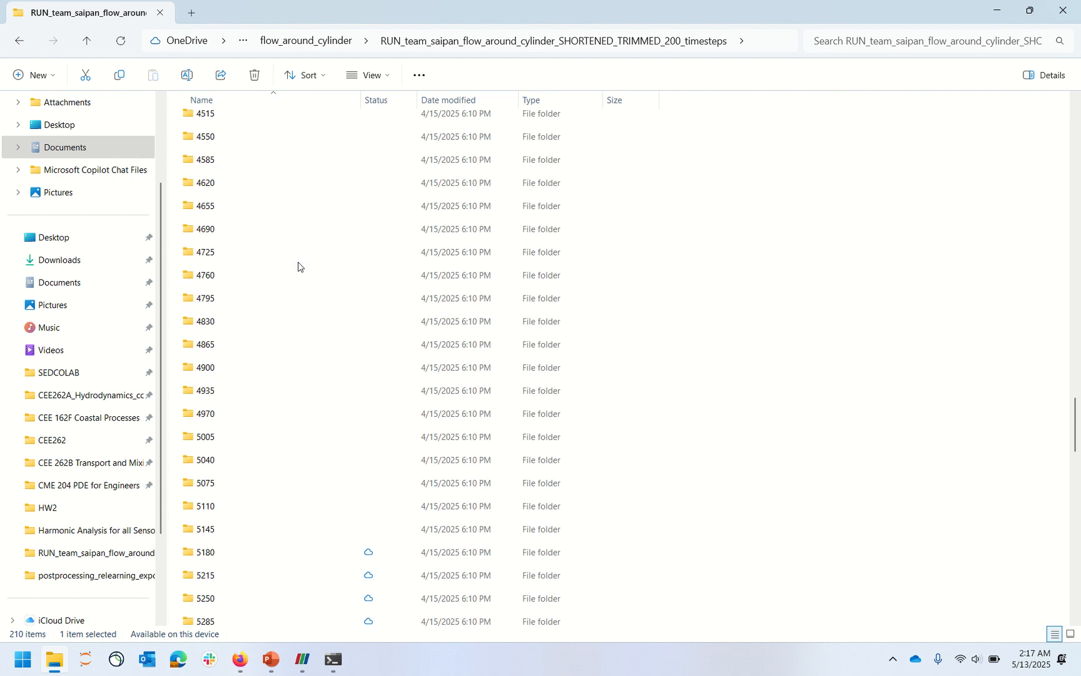
{"action": "scroll", "coordinate": [298, 267], "scroll_direction": "up", "scroll_amount": 7}
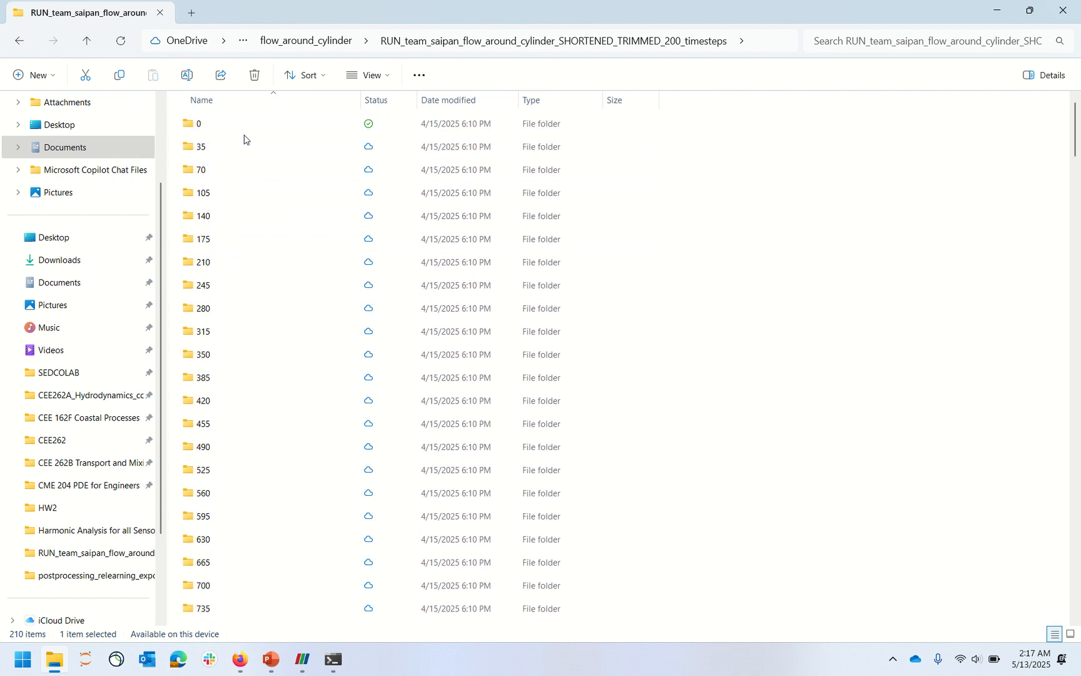
{"action": "mouse_move", "coordinate": [208, 147]}
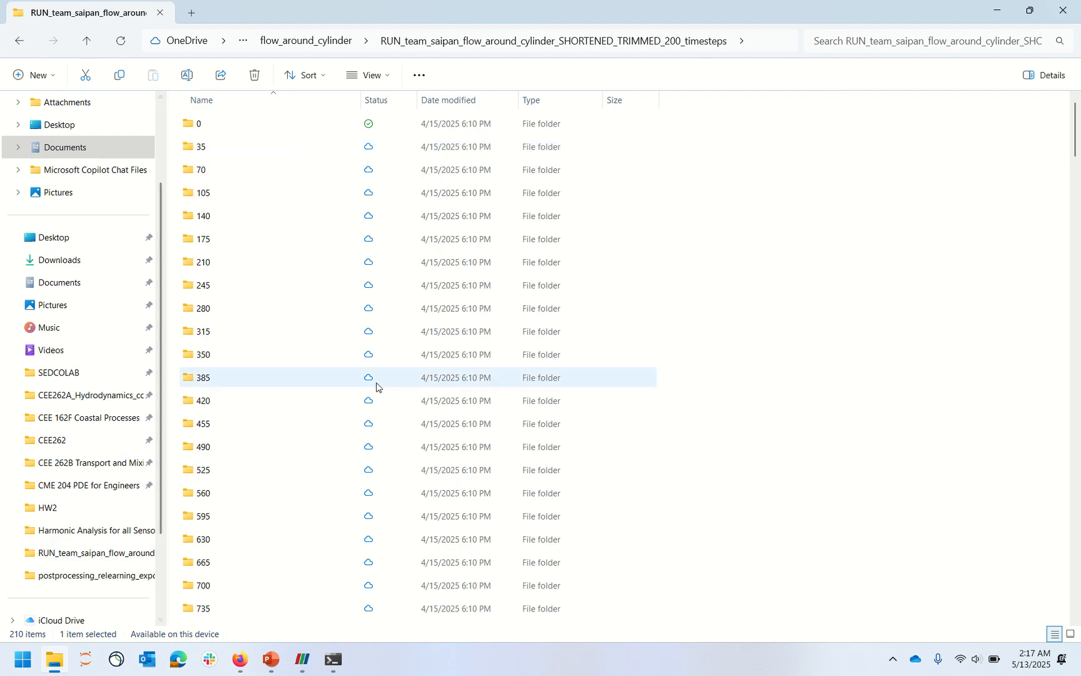
{"action": "scroll", "coordinate": [376, 386], "scroll_direction": "down", "scroll_amount": 20}
{"action": "scroll", "coordinate": [376, 386], "scroll_direction": "down", "scroll_amount": 15}
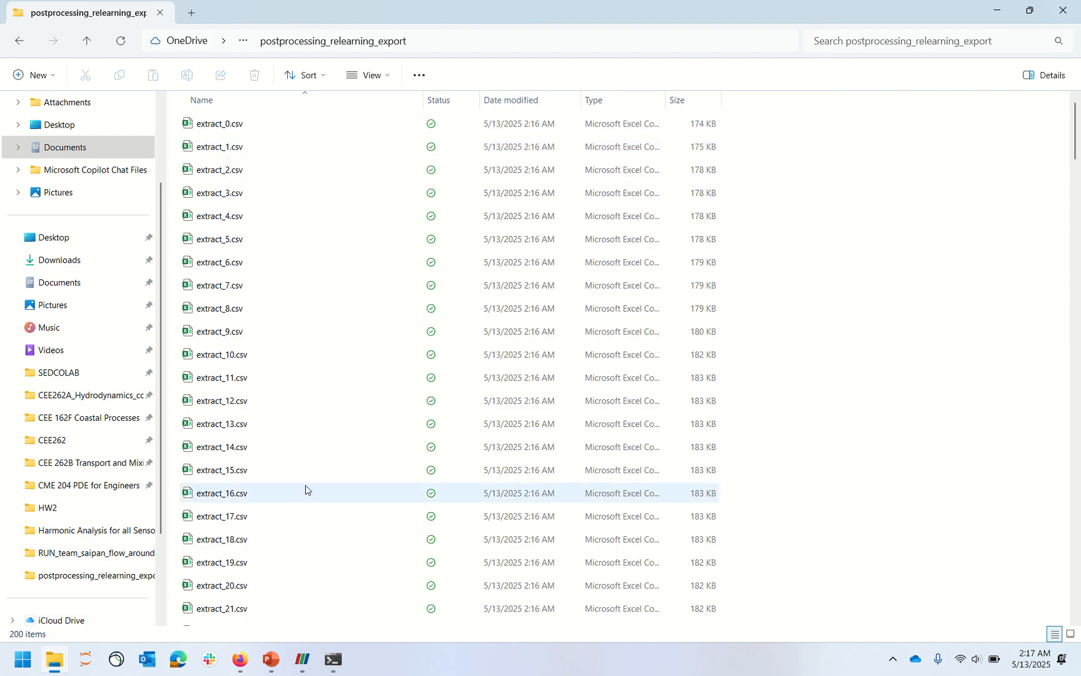
Switch to Jupyter in Firefox, sort Downloads by last modified and open the Transforming_cylinder_data_into_149_timesteps_trimmed_to_start_at_50th_timestep.ipynb notebook.
{"action": "left_click", "coordinate": [253, 670]}
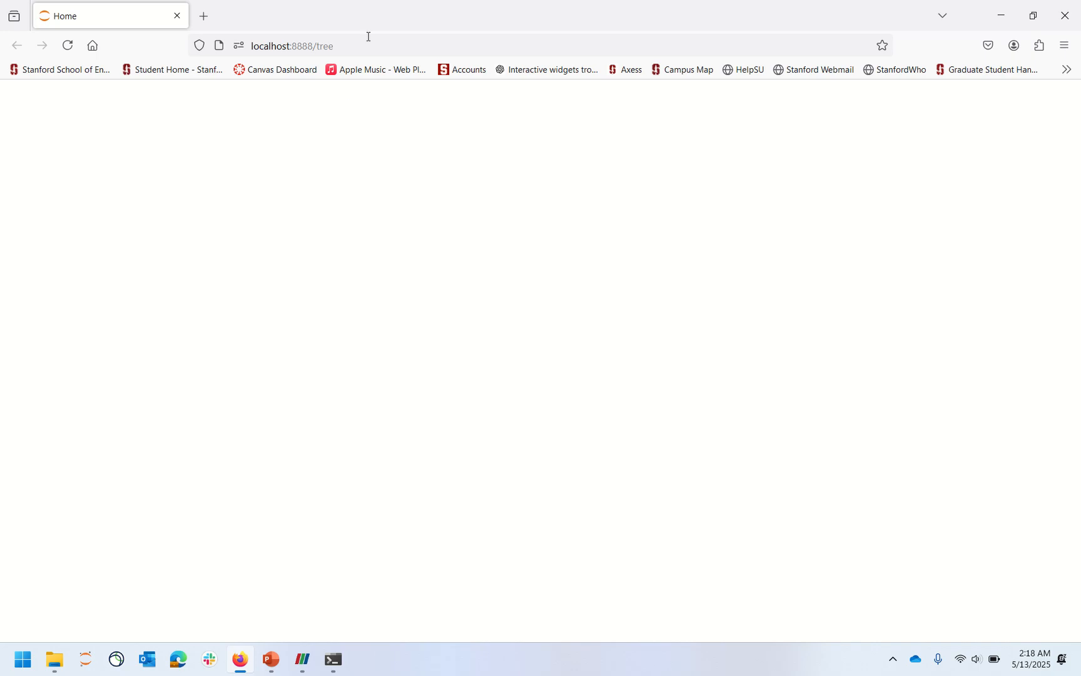
{"action": "left_click", "coordinate": [341, 666]}
{"action": "left_click", "coordinate": [340, 666]}
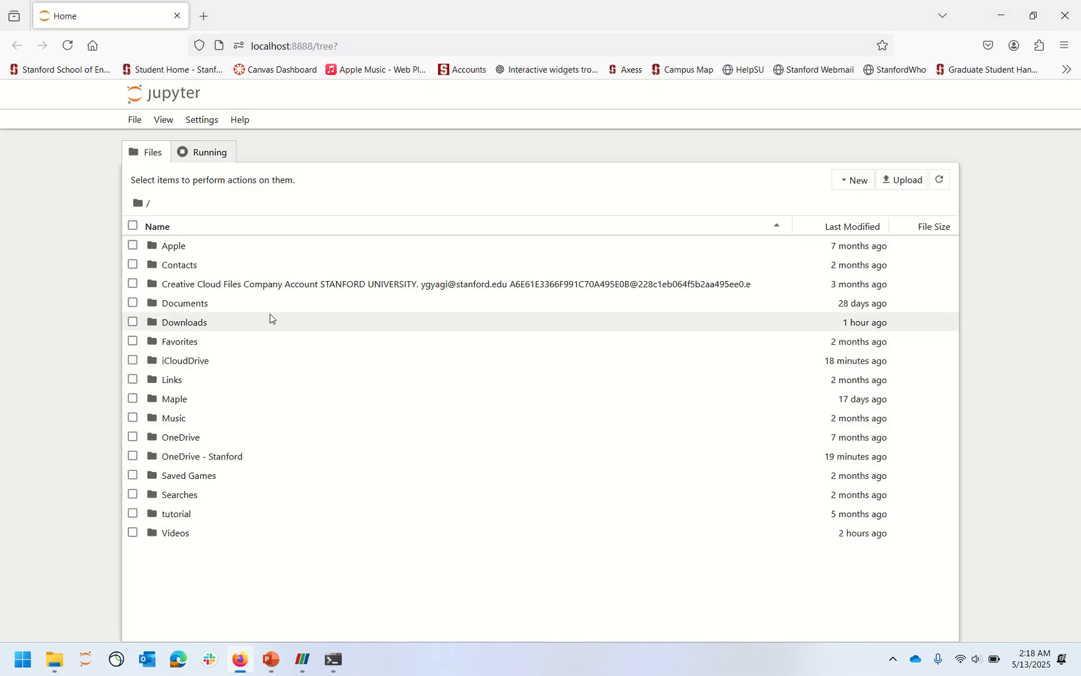
{"action": "double_click", "coordinate": [249, 324]}
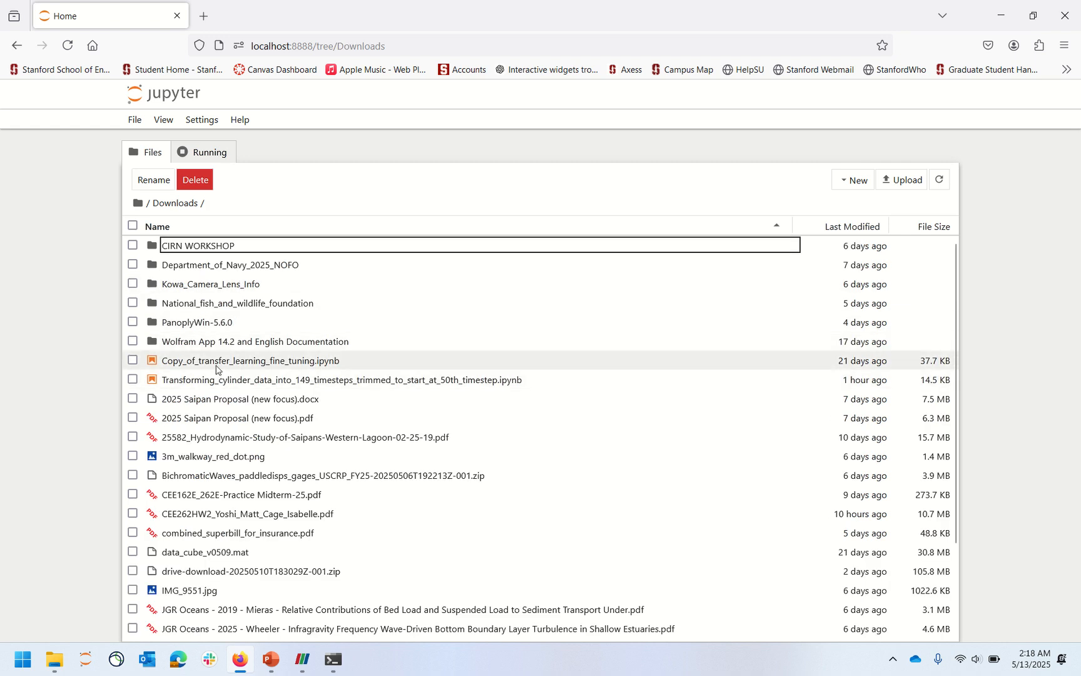
{"action": "left_click", "coordinate": [816, 230]}
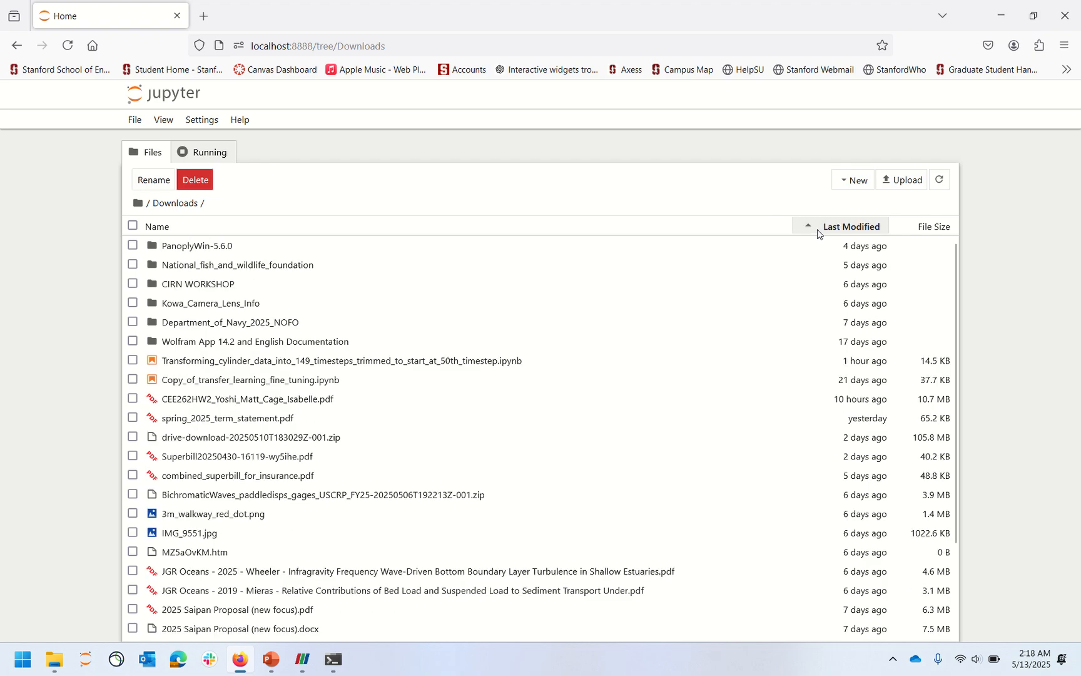
{"action": "double_click", "coordinate": [640, 369]}
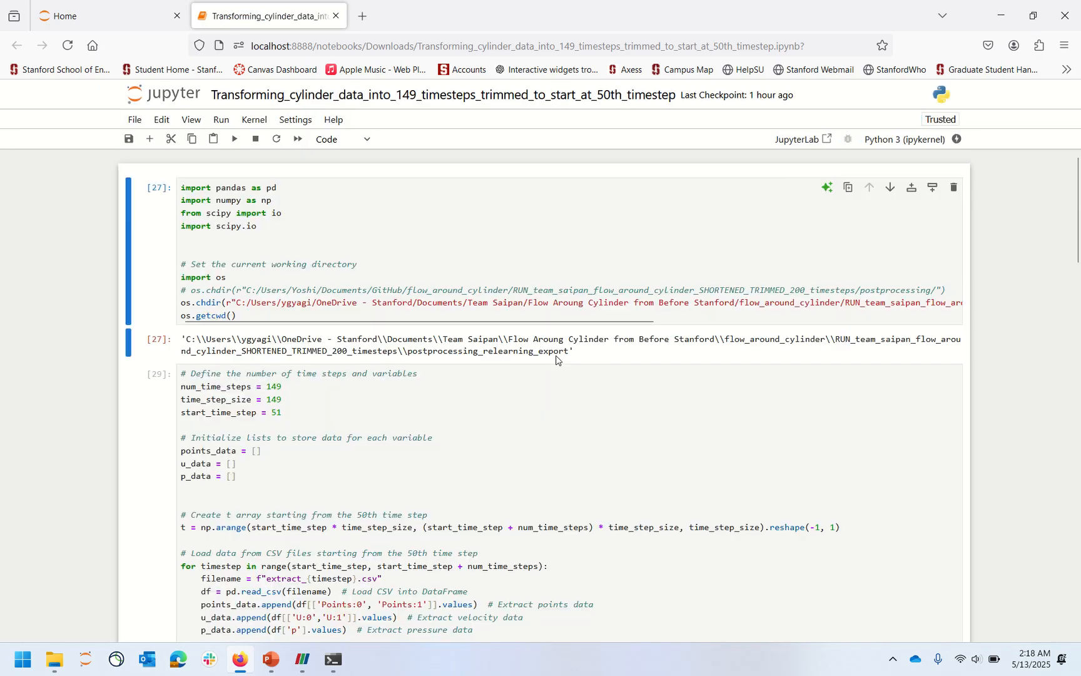
Review the notebook's cells from the working-directory setup through the CSV loading to the .mat file's save and load code.
{"action": "triple_click", "coordinate": [497, 302]}
{"action": "scroll", "coordinate": [496, 300], "scroll_direction": "down", "scroll_amount": 5}
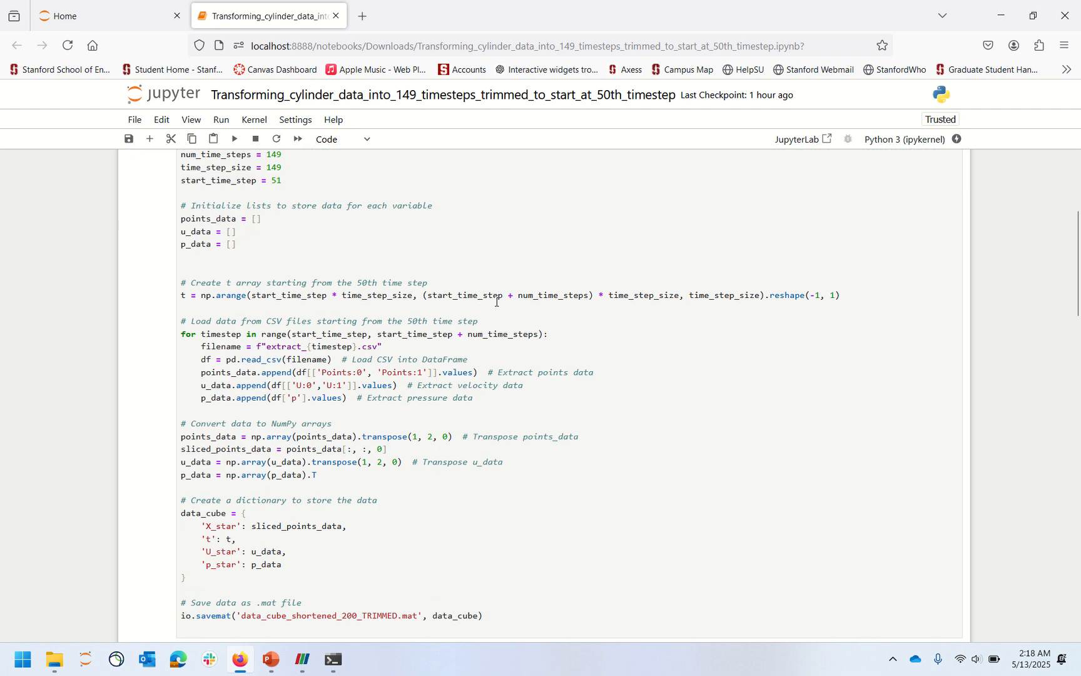
{"action": "scroll", "coordinate": [496, 302], "scroll_direction": "down", "scroll_amount": 5}
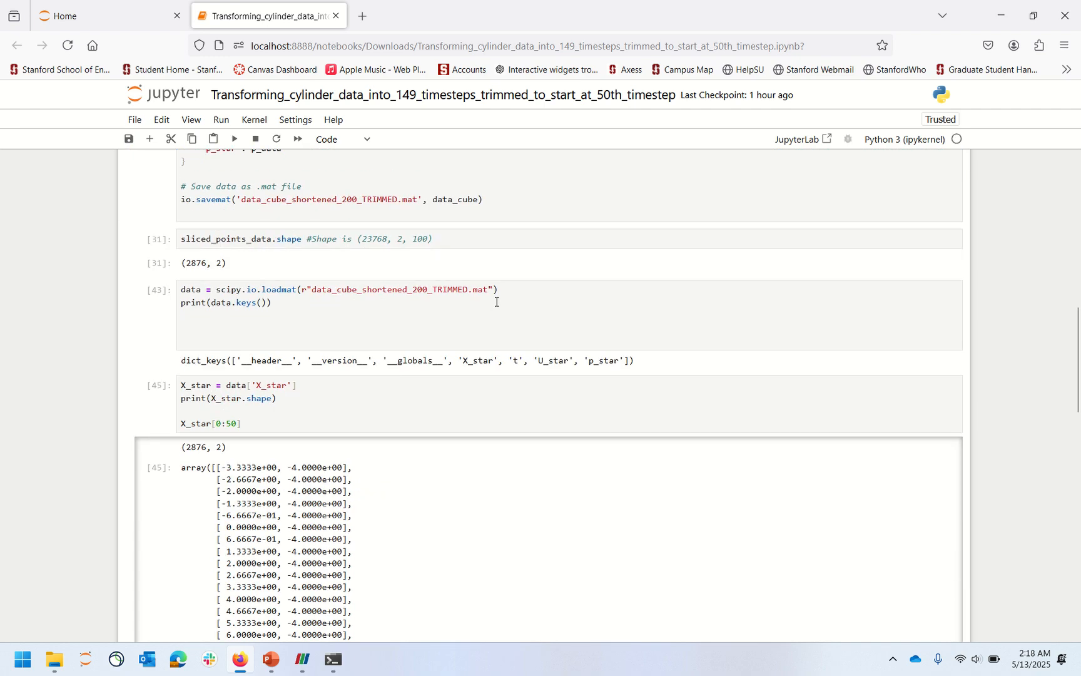
{"action": "left_click", "coordinate": [448, 291]}
{"action": "double_click", "coordinate": [449, 291]}
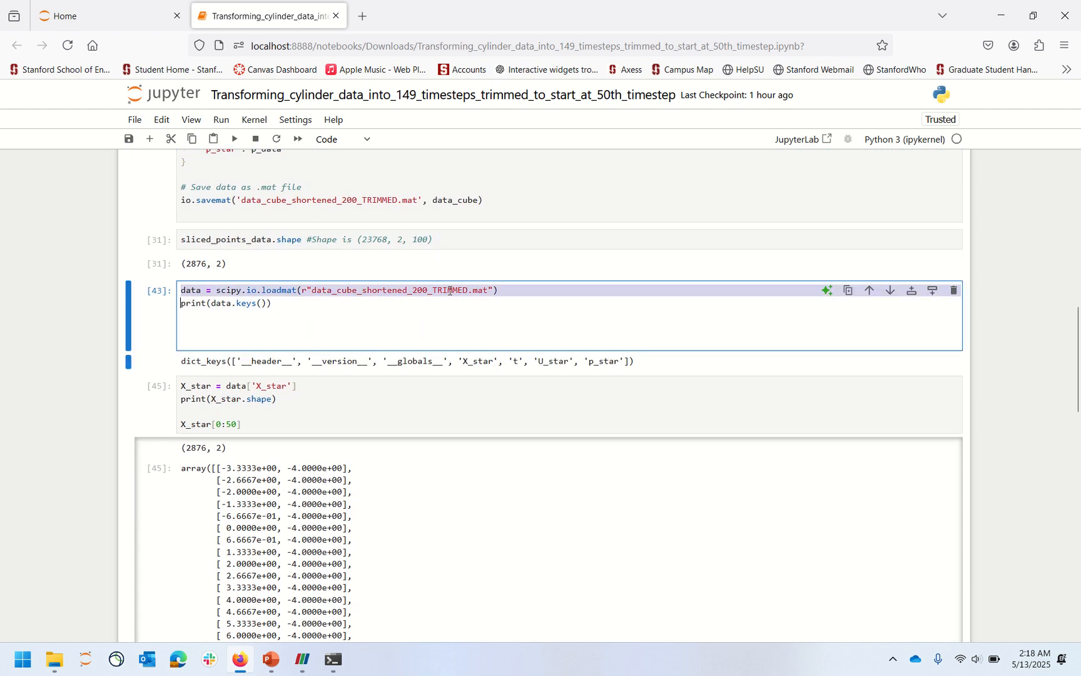
{"action": "scroll", "coordinate": [449, 290], "scroll_direction": "up", "scroll_amount": 2}
{"action": "scroll", "coordinate": [449, 291], "scroll_direction": "down", "scroll_amount": 1}
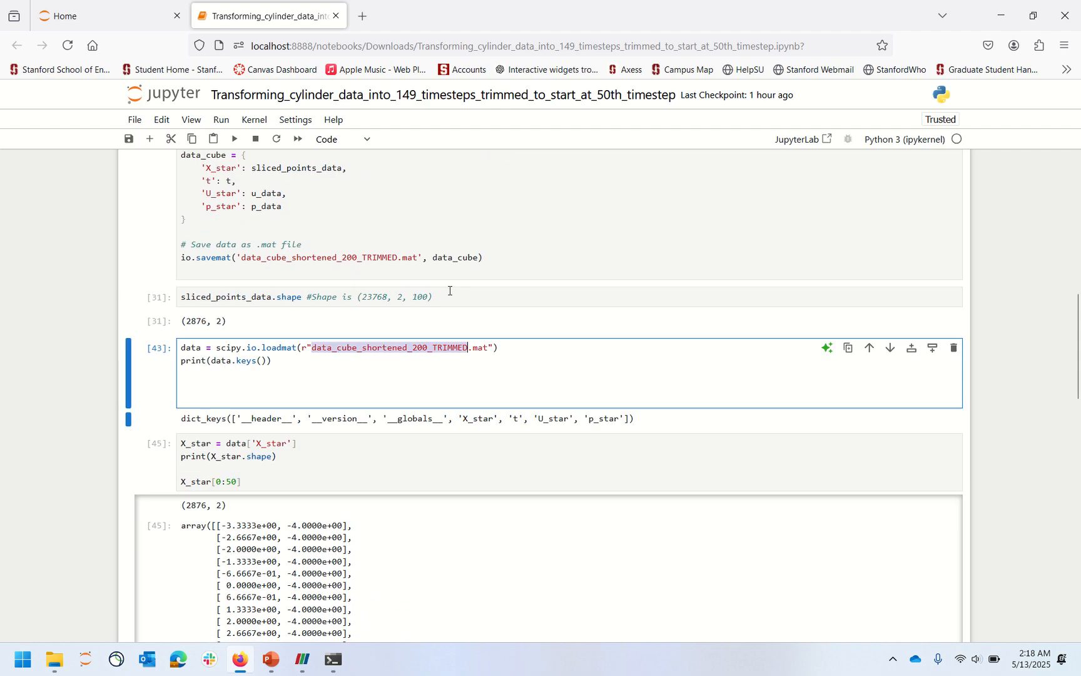
{"action": "triple_click", "coordinate": [420, 362]}
{"action": "double_click", "coordinate": [406, 347]}
{"action": "key", "text": "ctrl+a"}
{"action": "scroll", "coordinate": [405, 368], "scroll_direction": "up", "scroll_amount": 10}
{"action": "scroll", "coordinate": [404, 368], "scroll_direction": "up", "scroll_amount": 2}
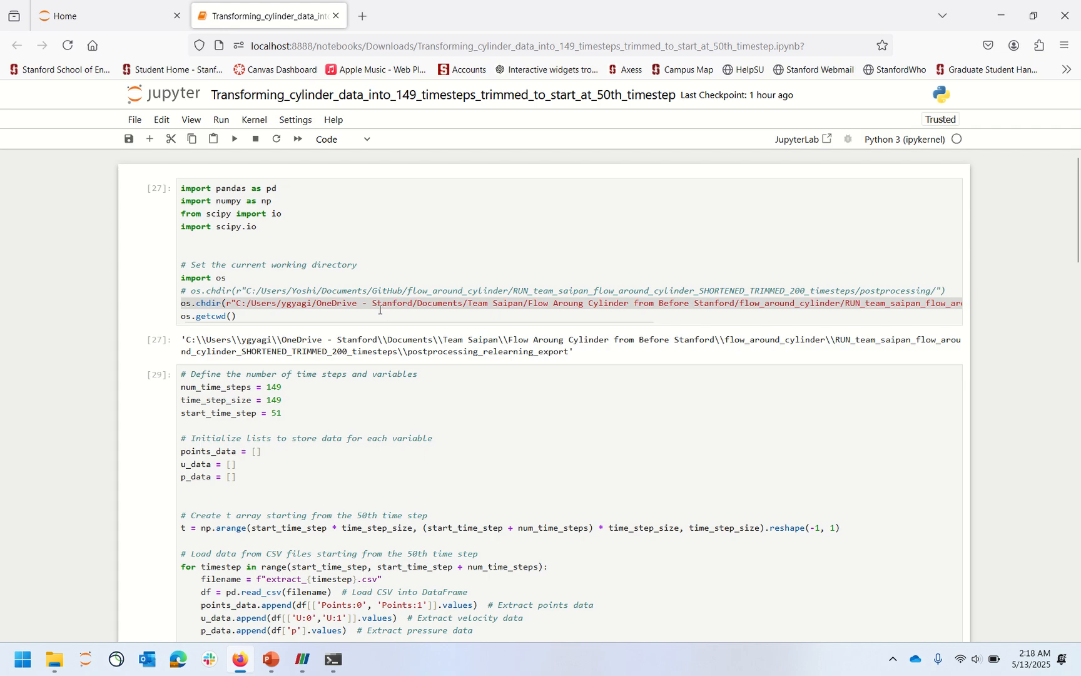
Examine the full folder path in the first cell's os.chdir line, including its ending and its forward slashes.
{"action": "triple_click", "coordinate": [378, 308]}
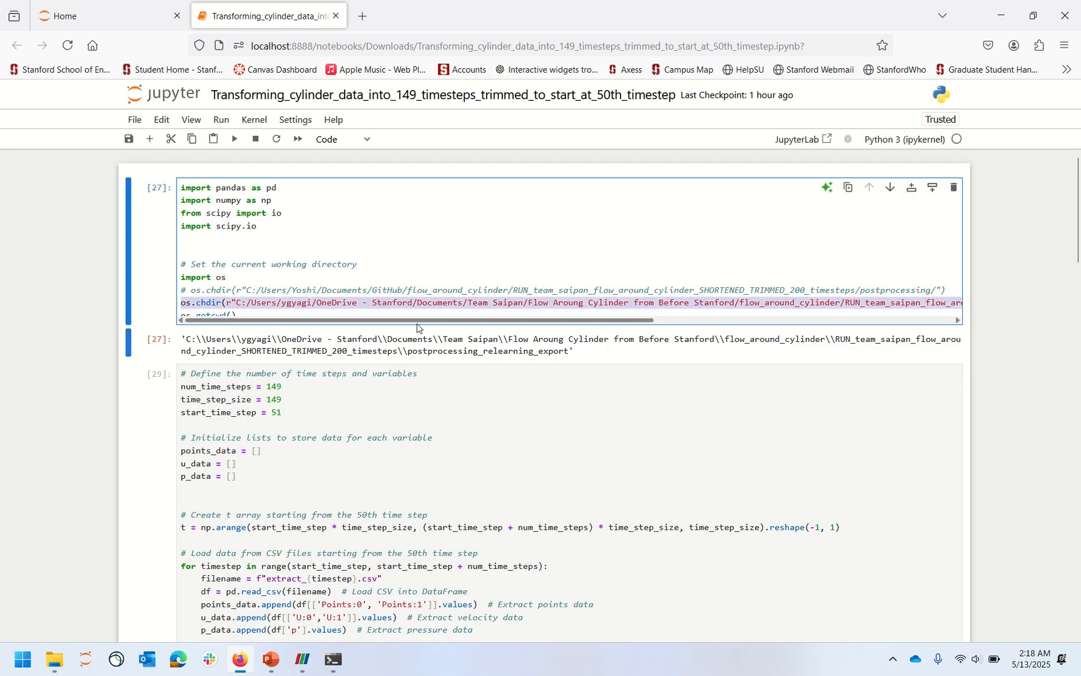
{"action": "left_click_drag", "start_coordinate": [415, 321], "coordinate": [756, 362]}
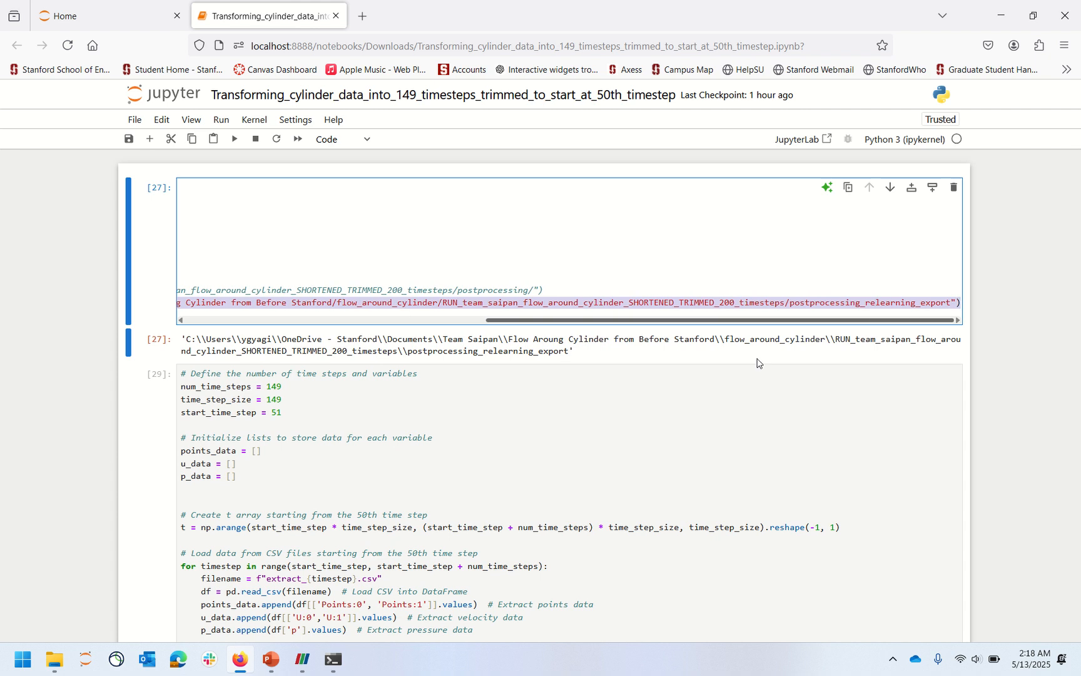
{"action": "left_click_drag", "start_coordinate": [757, 363], "coordinate": [533, 350]}
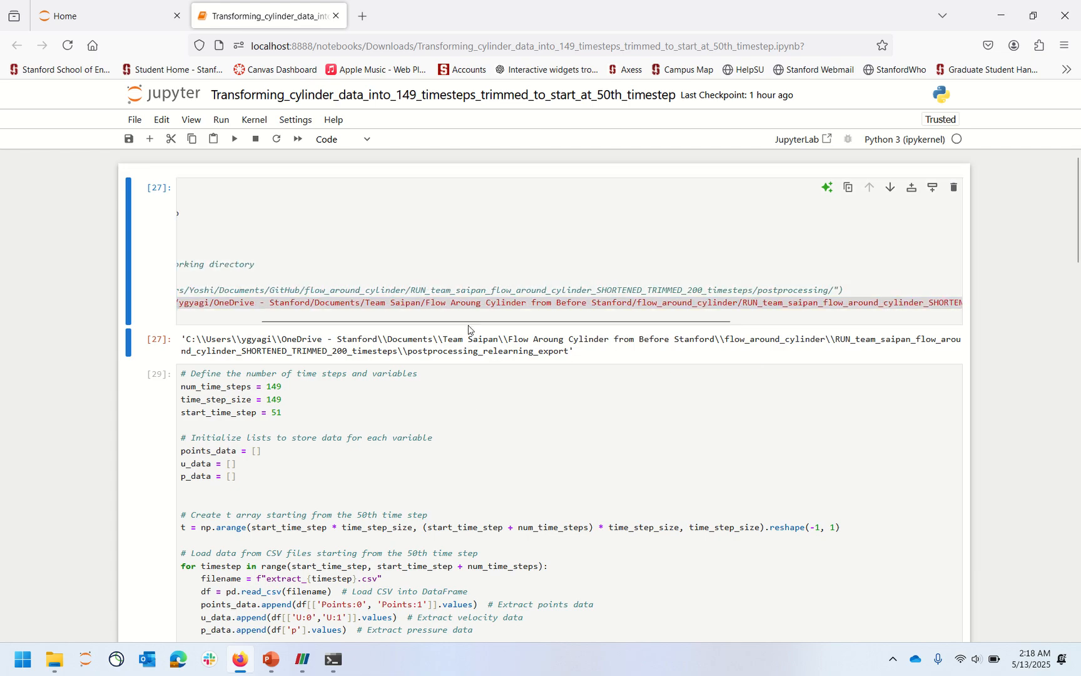
{"action": "left_click_drag", "start_coordinate": [455, 322], "coordinate": [338, 315]}
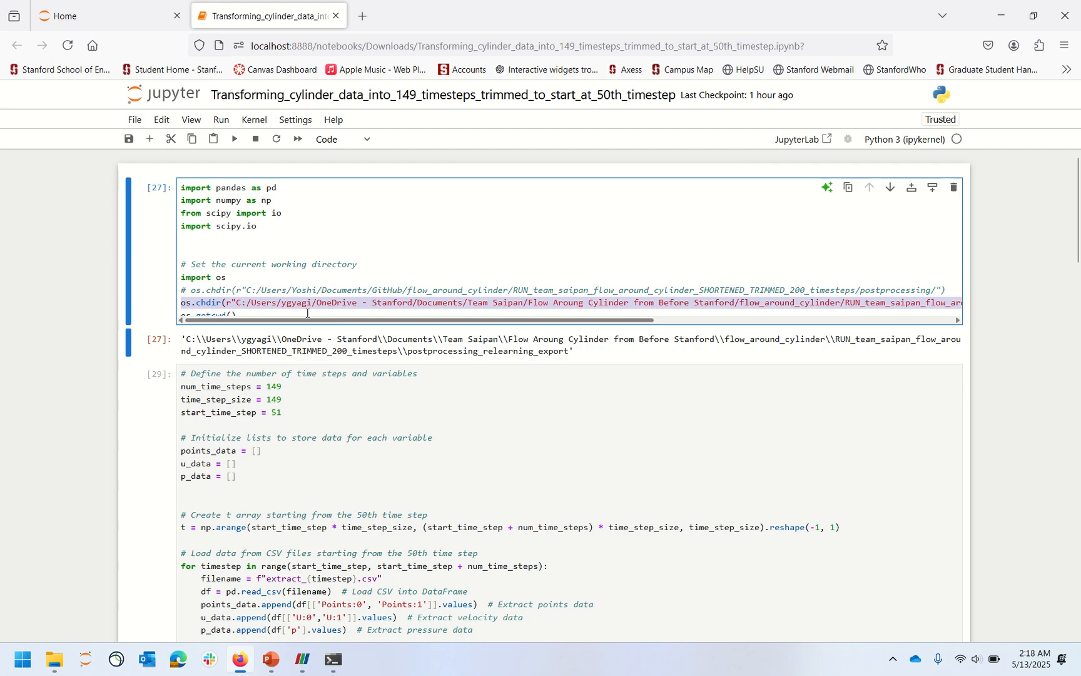
{"action": "left_click", "coordinate": [249, 306]}
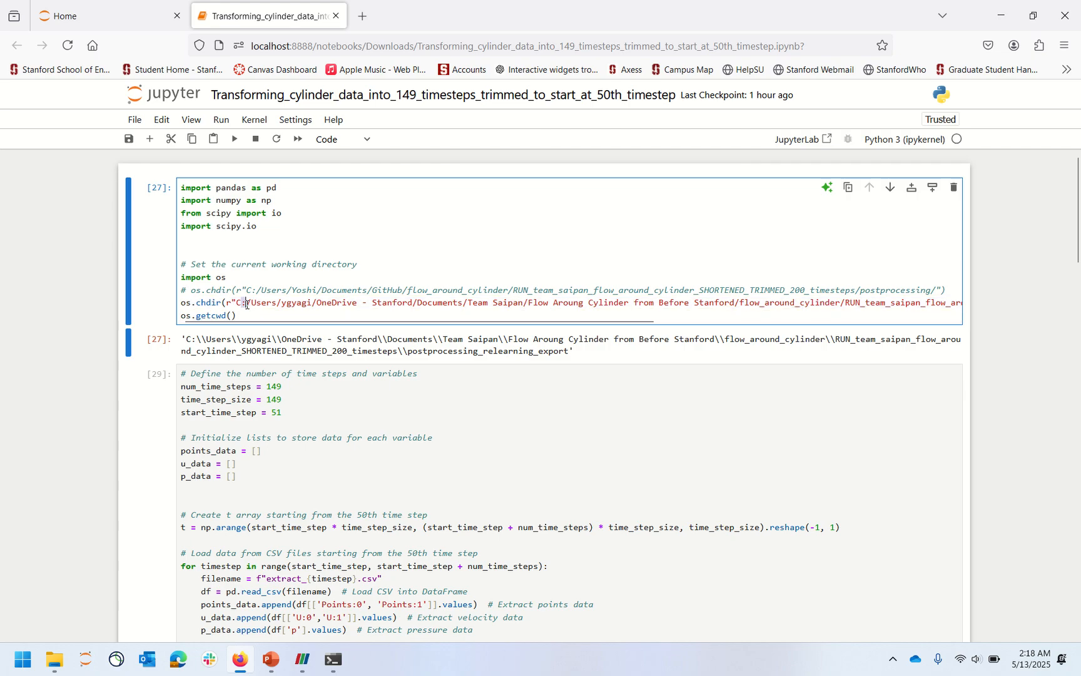
{"action": "left_click_drag", "start_coordinate": [246, 303], "coordinate": [250, 306]}
{"action": "left_click", "coordinate": [250, 306]}
Show the export folder's full path in File Explorer and compare its format with the raw-string path in the notebook's os.chdir line.
{"action": "left_click", "coordinate": [55, 661]}
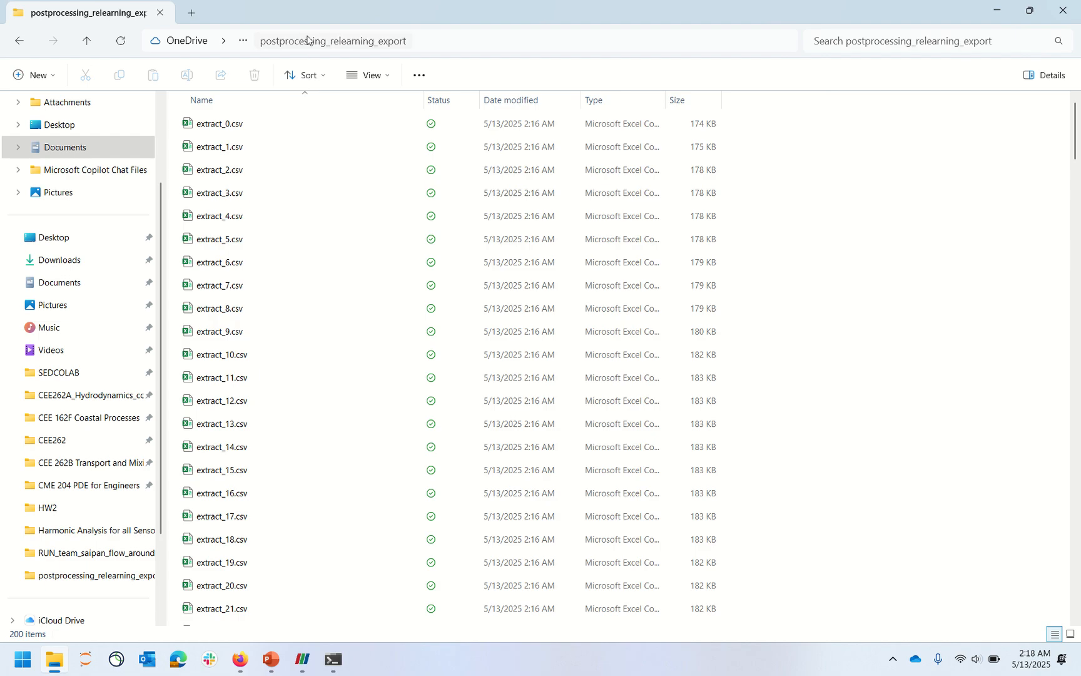
{"action": "left_click", "coordinate": [419, 48]}
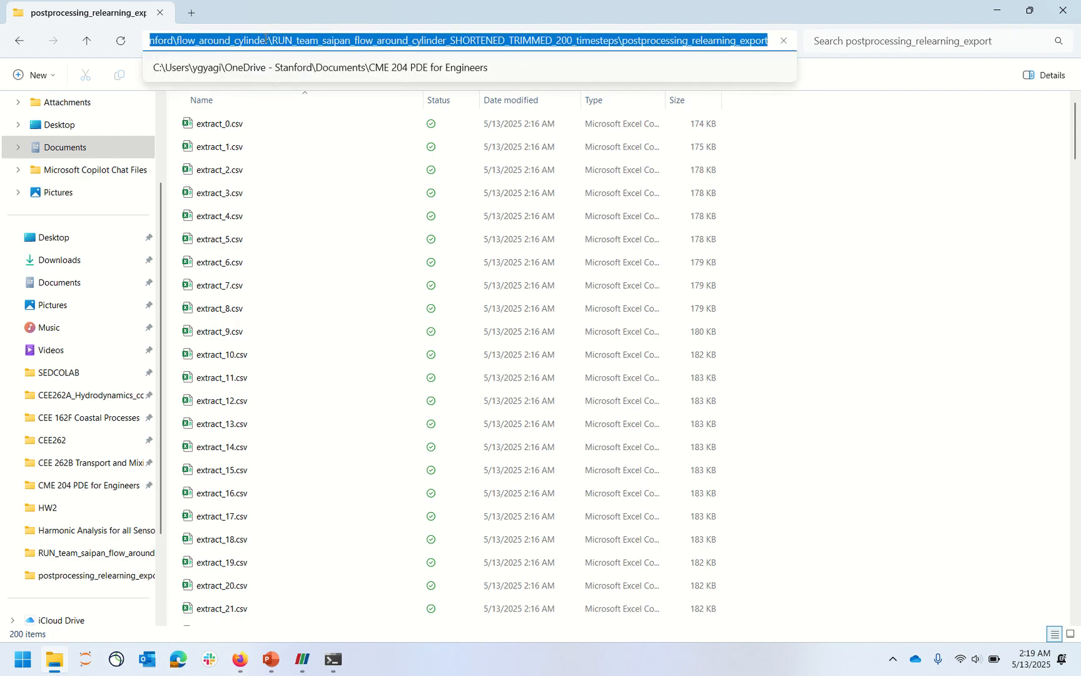
{"action": "left_click", "coordinate": [982, 5]}
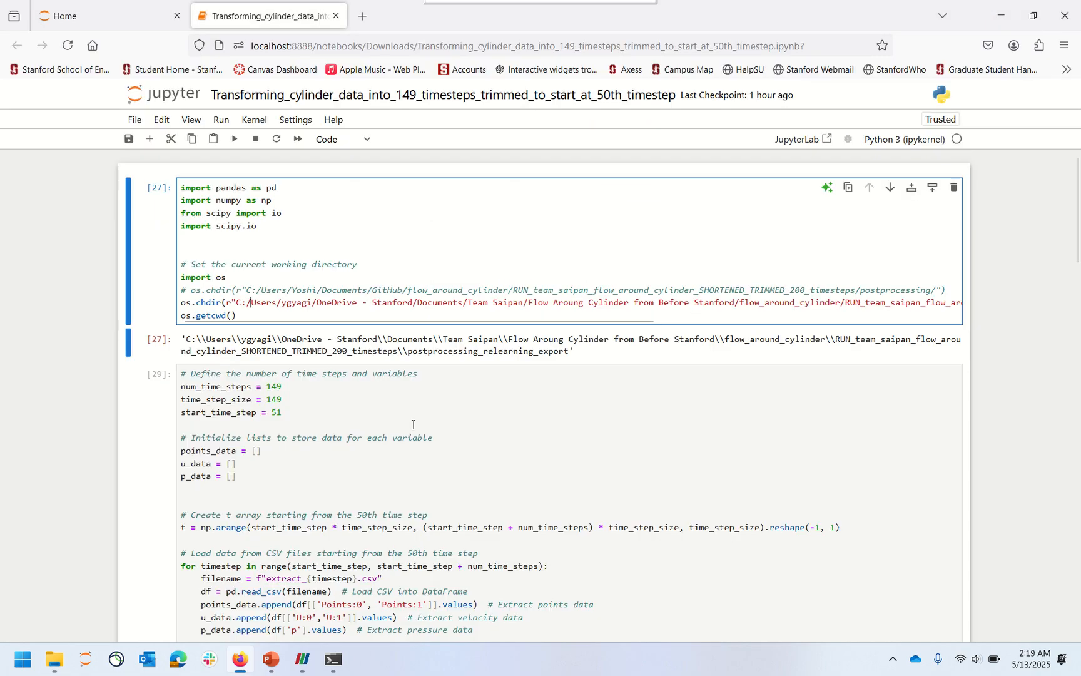
{"action": "left_click", "coordinate": [225, 303]}
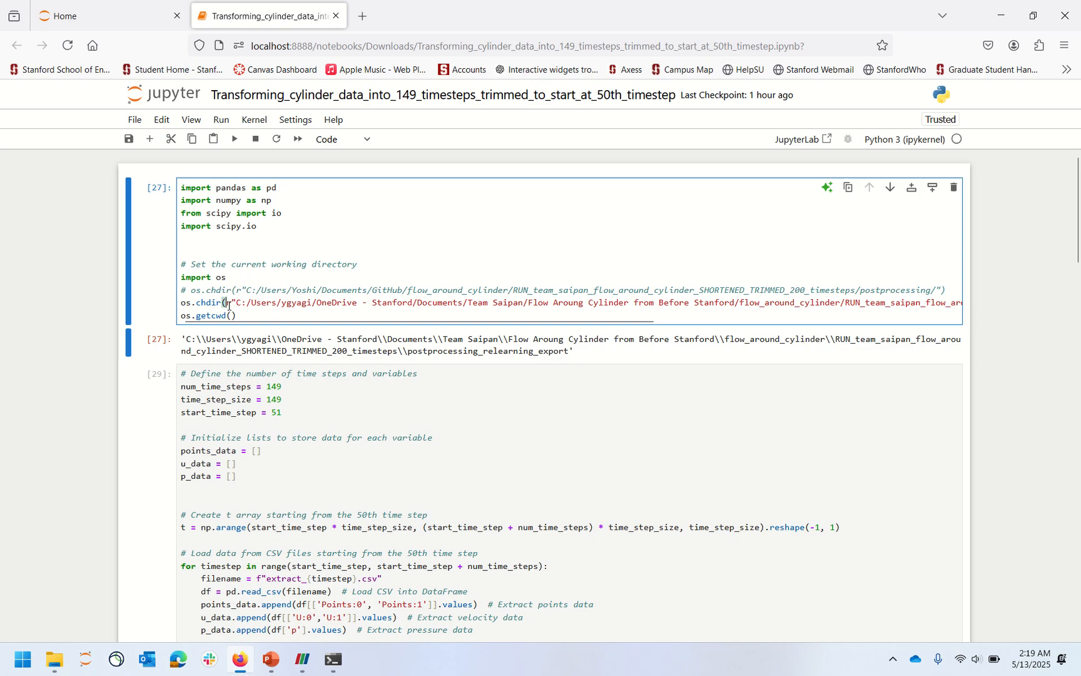
{"action": "left_click", "coordinate": [238, 305]}
{"action": "left_click", "coordinate": [226, 304]}
{"action": "scroll", "coordinate": [276, 474], "scroll_direction": "down", "scroll_amount": 3}
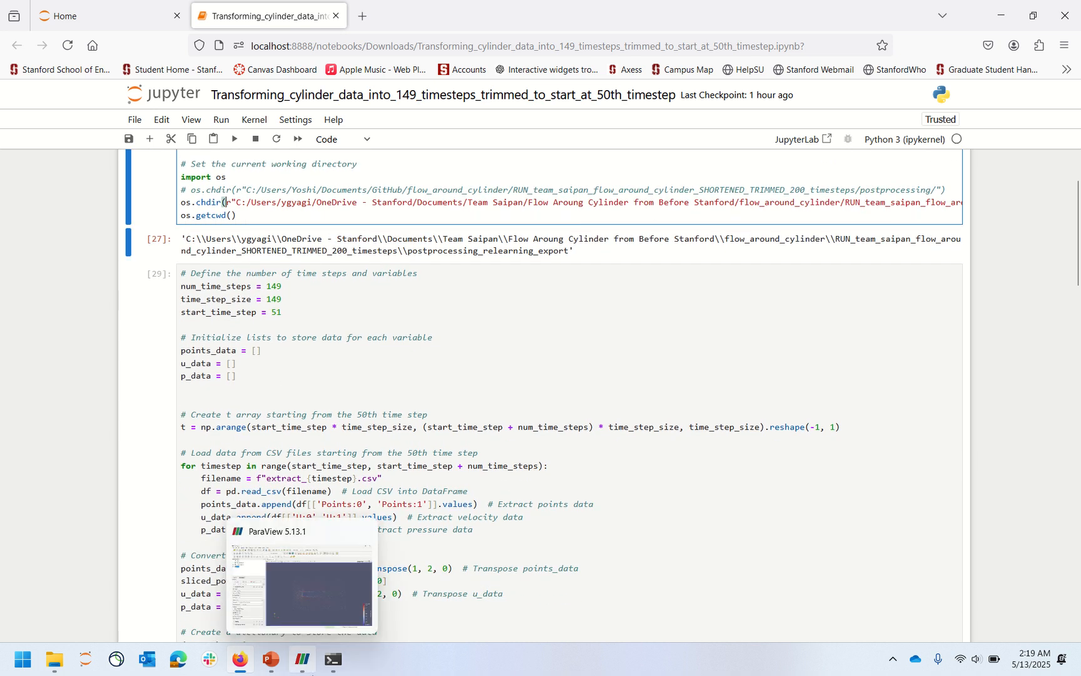
Switch to ParaView, hide ExtractSelection1 and CSV1, and show the full view.OpenFOAM mesh.
{"action": "left_click", "coordinate": [303, 660]}
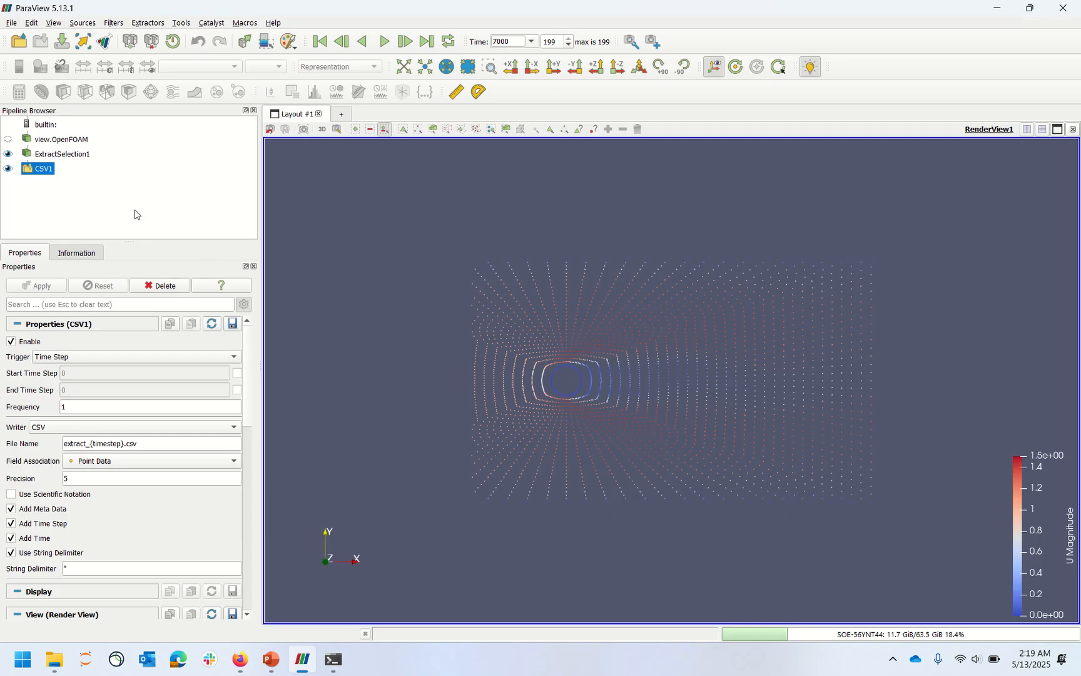
{"action": "left_click", "coordinate": [8, 154]}
{"action": "left_click", "coordinate": [8, 169]}
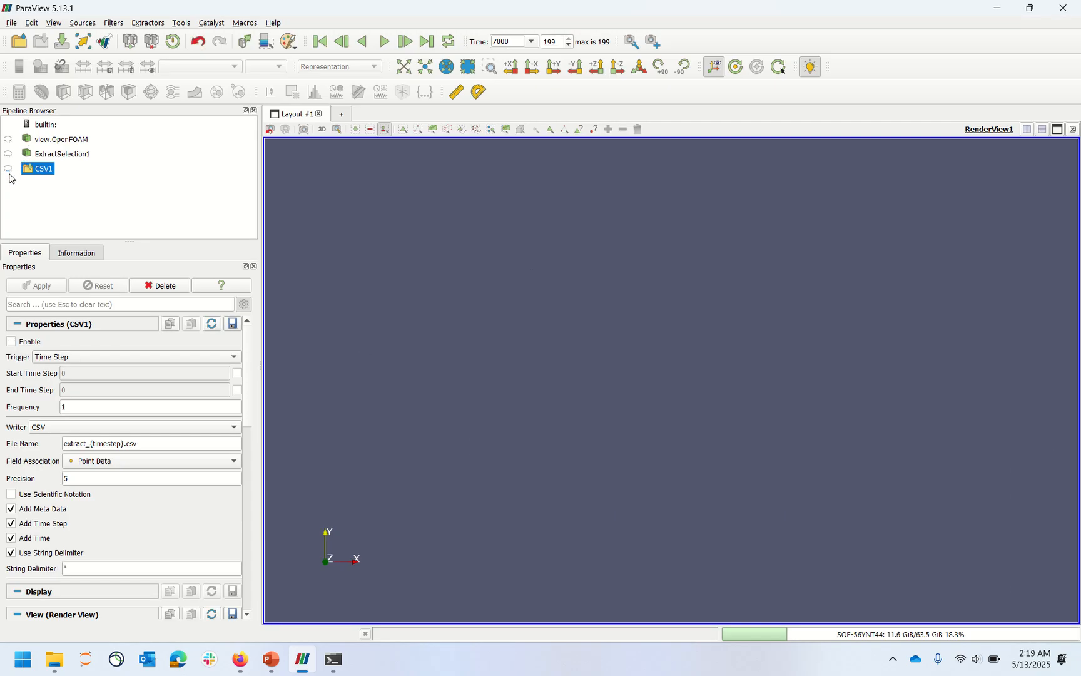
{"action": "left_click", "coordinate": [8, 139]}
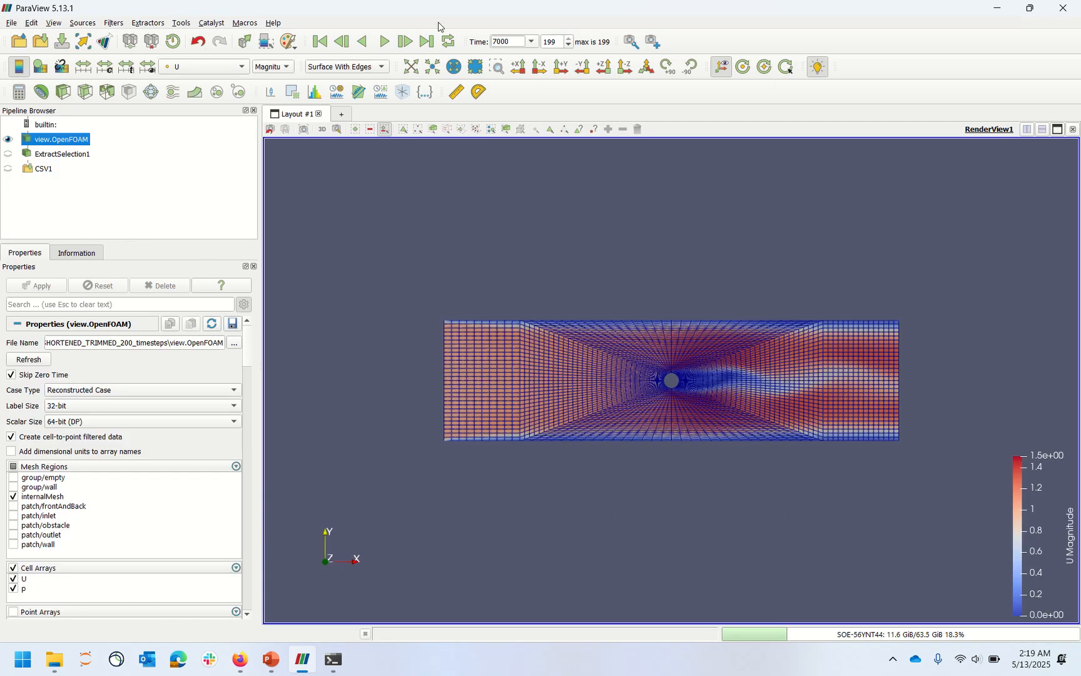
Play the flow animation around the cylinder, pause it partway through the run, and return to the notebook in Firefox.
{"action": "left_click", "coordinate": [384, 42]}
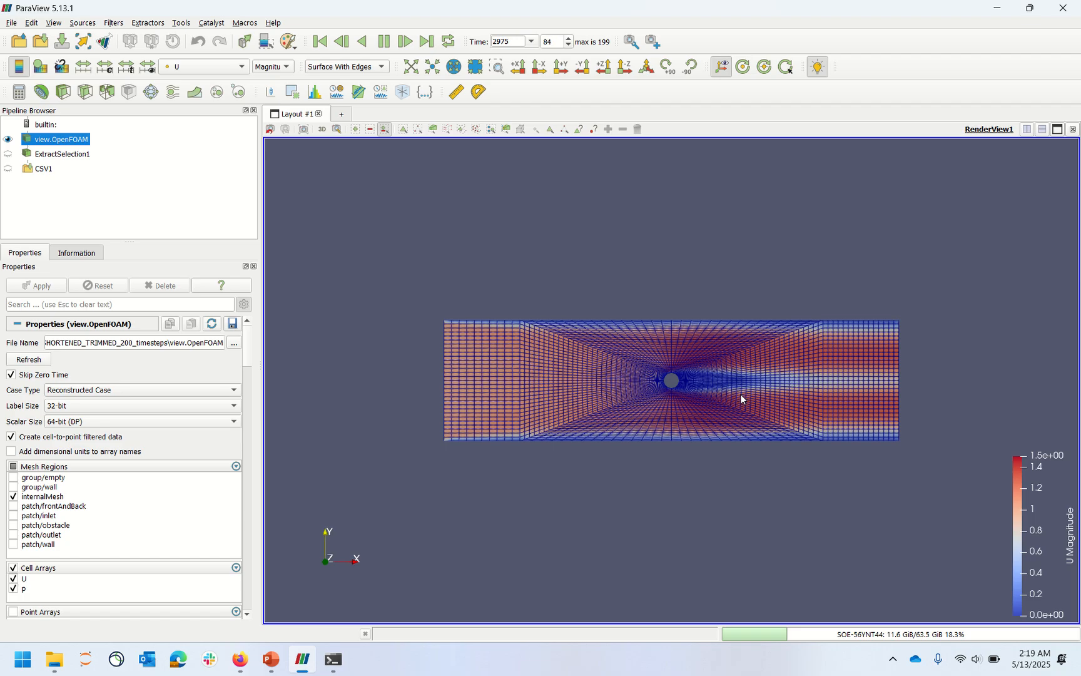
{"action": "left_click", "coordinate": [387, 49]}
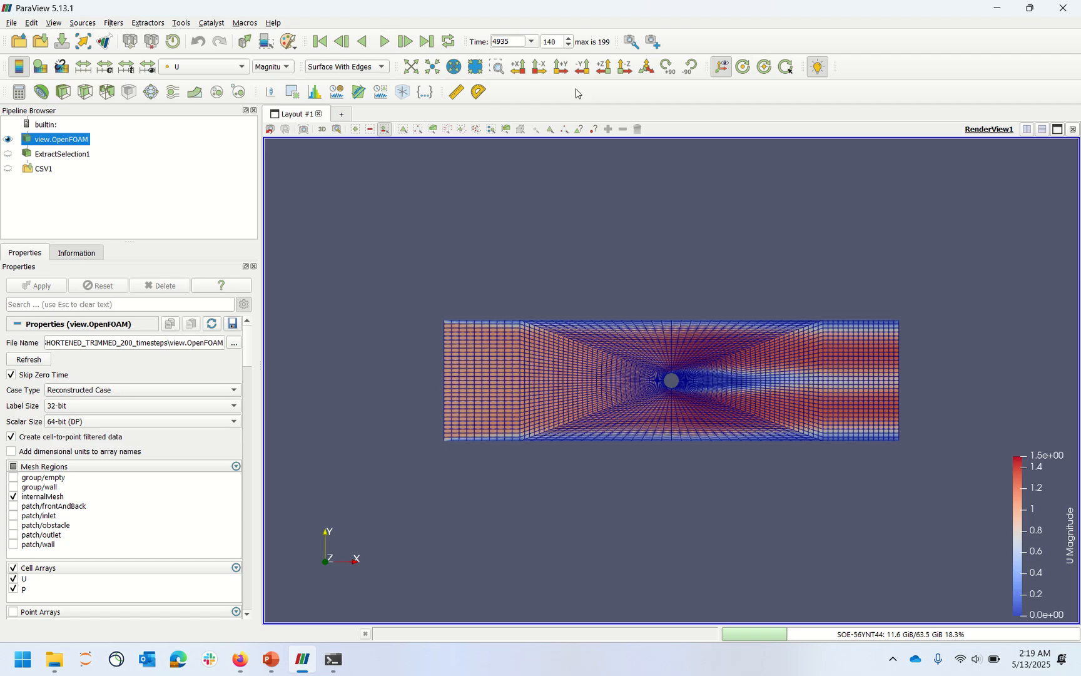
{"action": "left_click", "coordinate": [998, 8]}
Examine the num_time_steps, time_step_size and start_time_step values at the start of the data-conversion cell.
{"action": "left_click", "coordinate": [318, 294]}
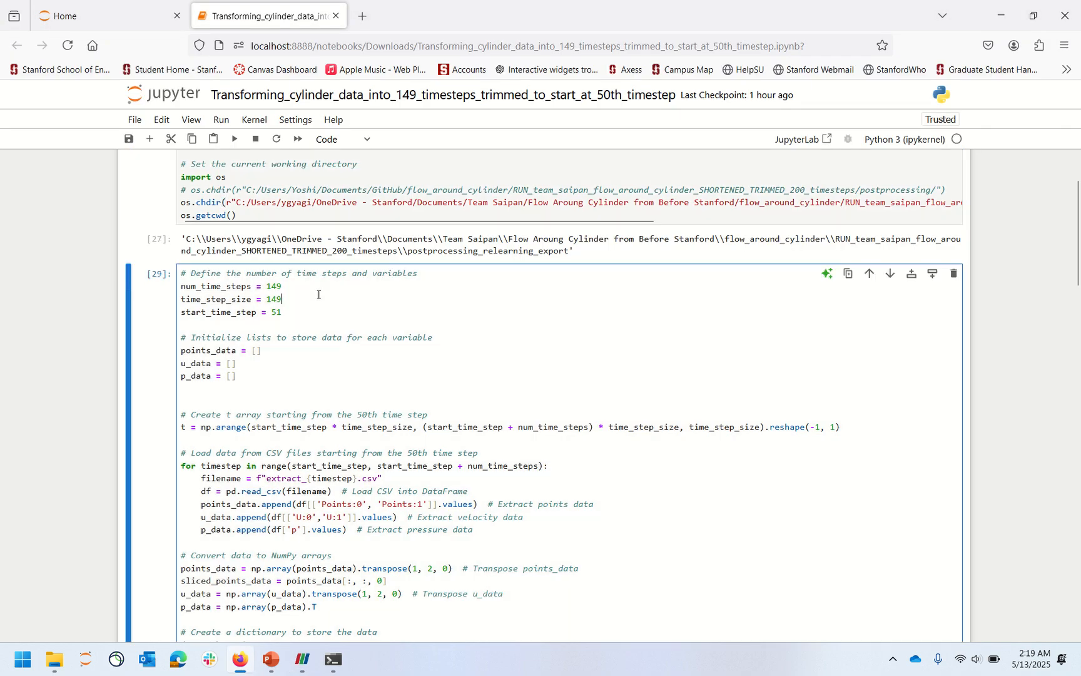
{"action": "double_click", "coordinate": [317, 288]}
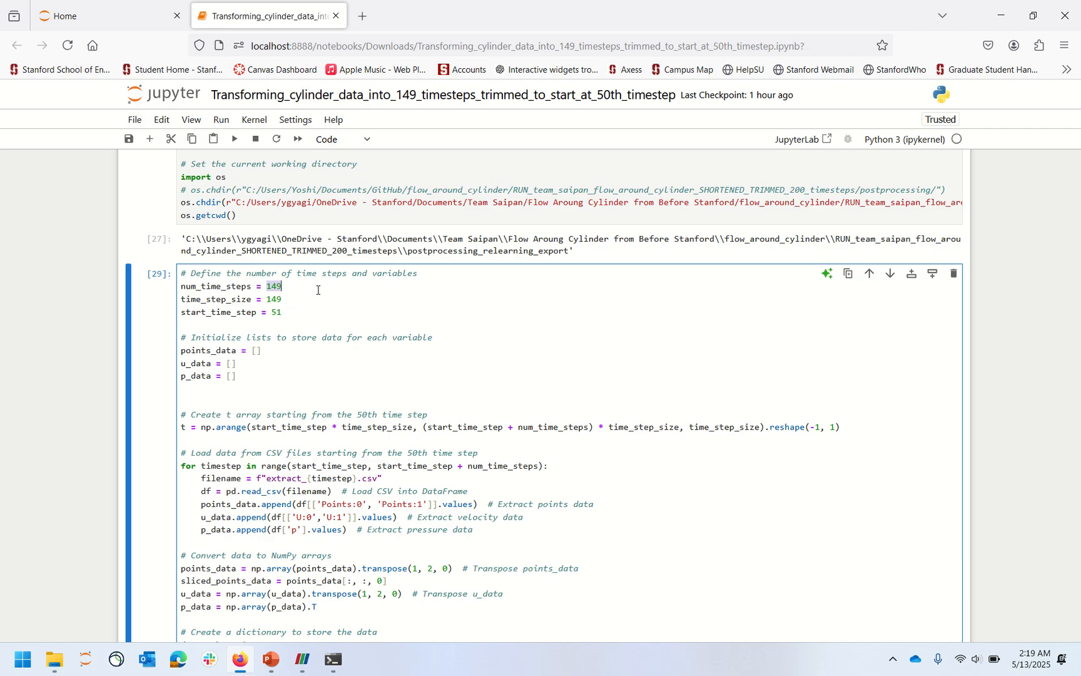
{"action": "double_click", "coordinate": [322, 301]}
{"action": "left_click", "coordinate": [326, 320]}
{"action": "double_click", "coordinate": [323, 309]}
{"action": "double_click", "coordinate": [275, 299]}
{"action": "left_click", "coordinate": [278, 320]}
Examine the CSV file name pattern in the loading loop's filename line.
{"action": "scroll", "coordinate": [410, 494], "scroll_direction": "down", "scroll_amount": 3}
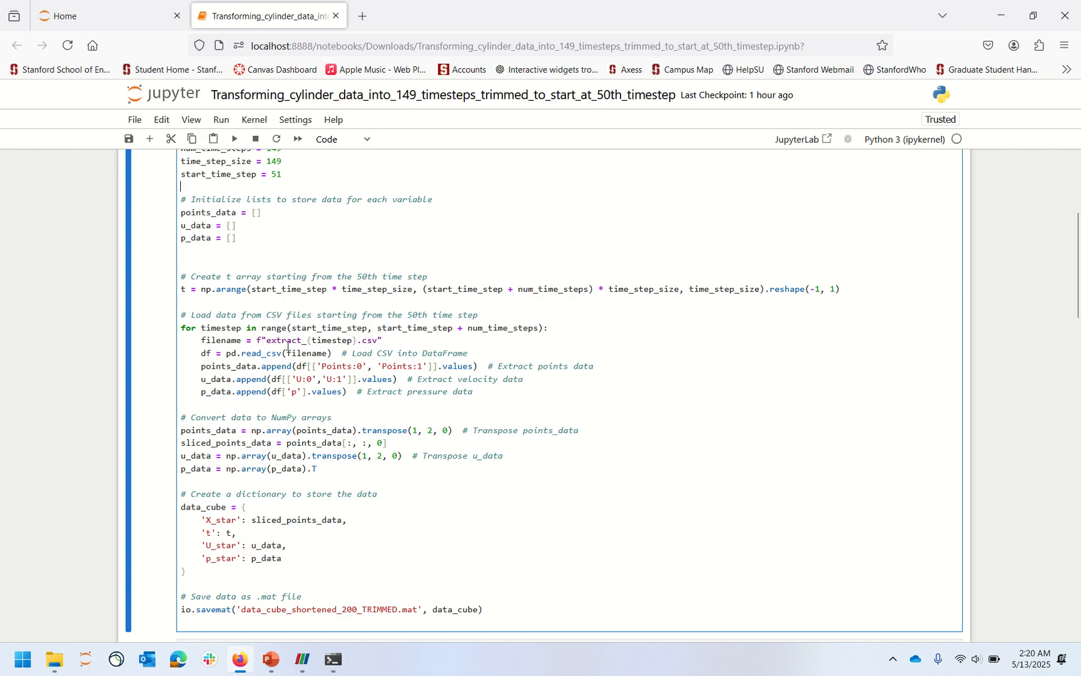
{"action": "double_click", "coordinate": [285, 344]}
{"action": "left_click", "coordinate": [375, 348]}
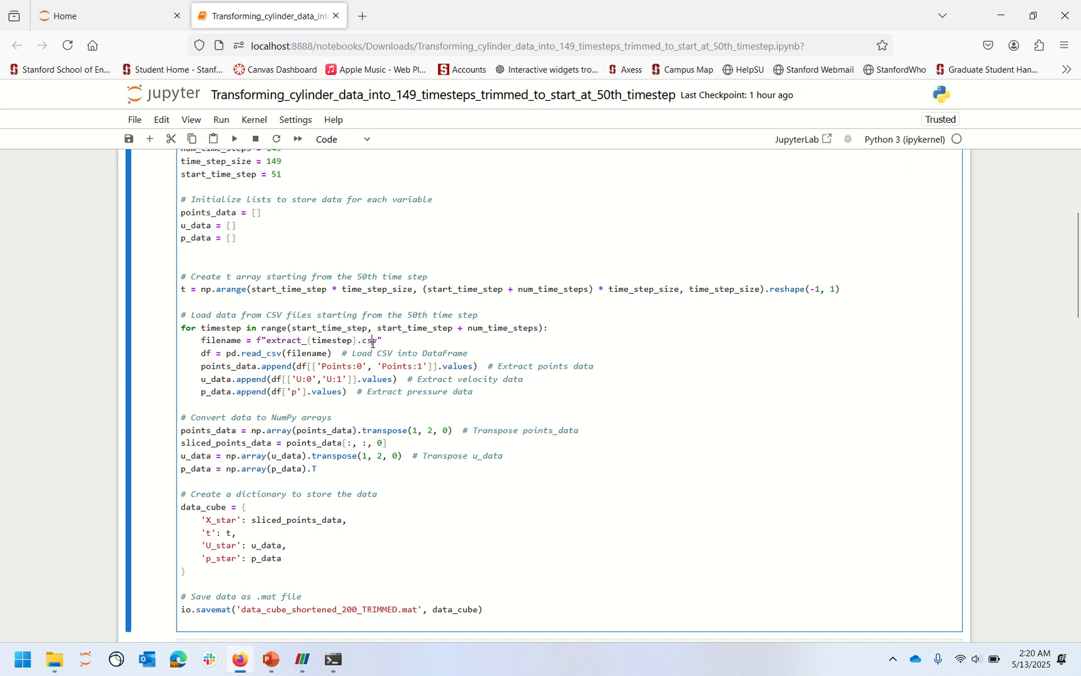
{"action": "triple_click", "coordinate": [293, 338]}
{"action": "triple_click", "coordinate": [292, 337]}
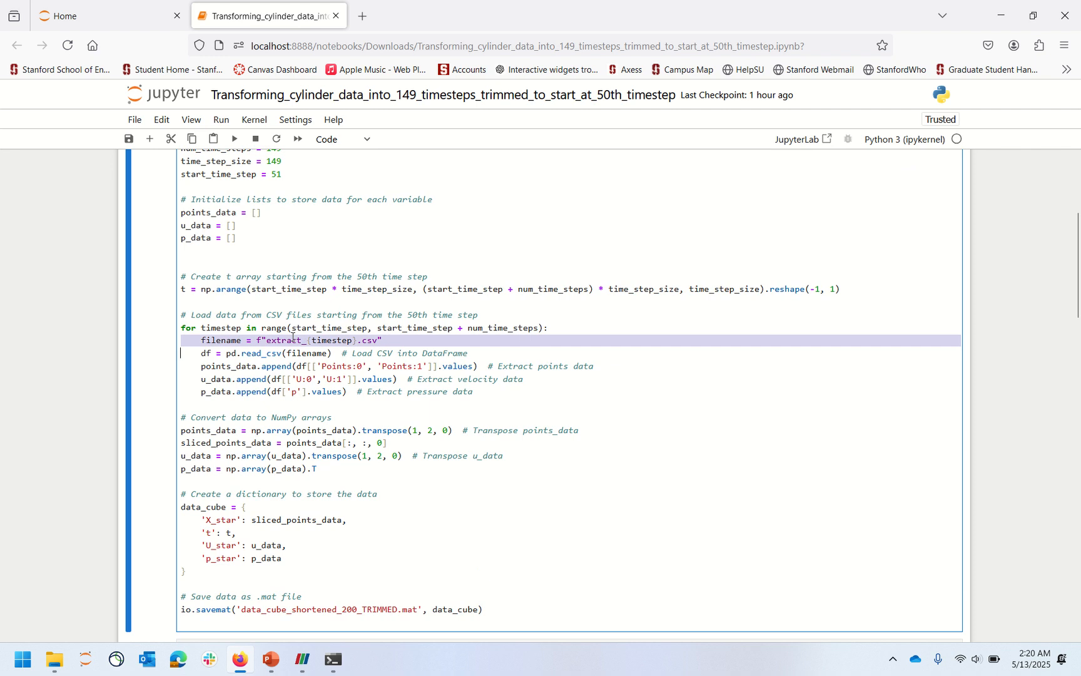
{"action": "left_click", "coordinate": [279, 358]}
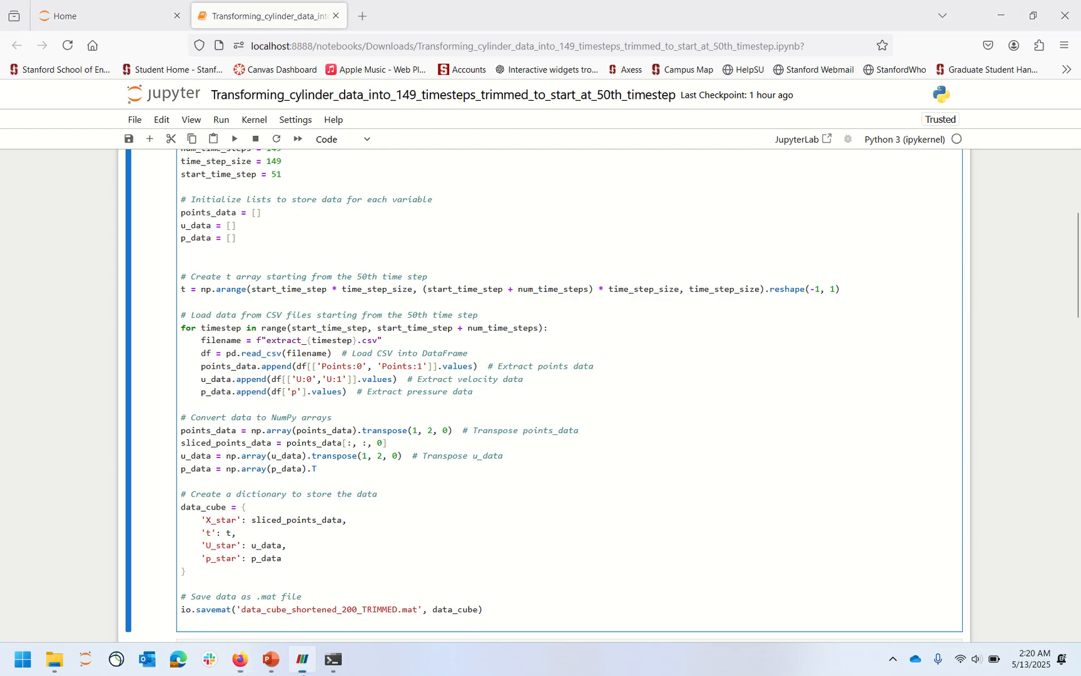
Switch to ParaView, compare the CSV1 extractor's File Name with the notebook's filename pattern, and return to the notebook.
{"action": "left_click", "coordinate": [303, 660]}
{"action": "left_click", "coordinate": [68, 169]}
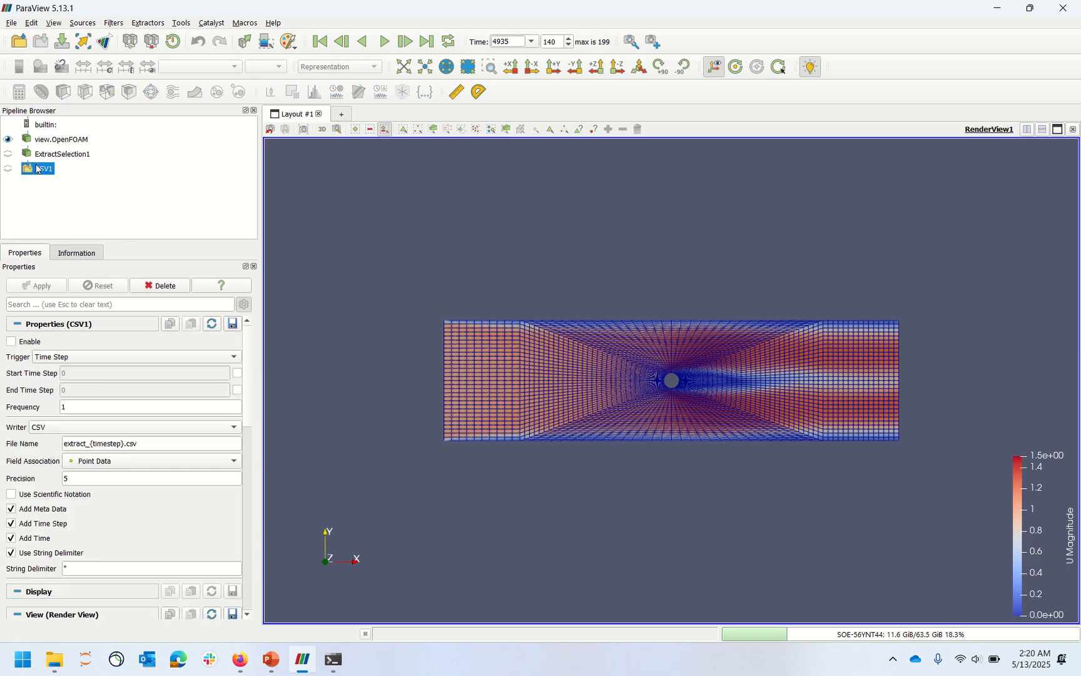
{"action": "scroll", "coordinate": [106, 458], "scroll_direction": "down", "scroll_amount": 5}
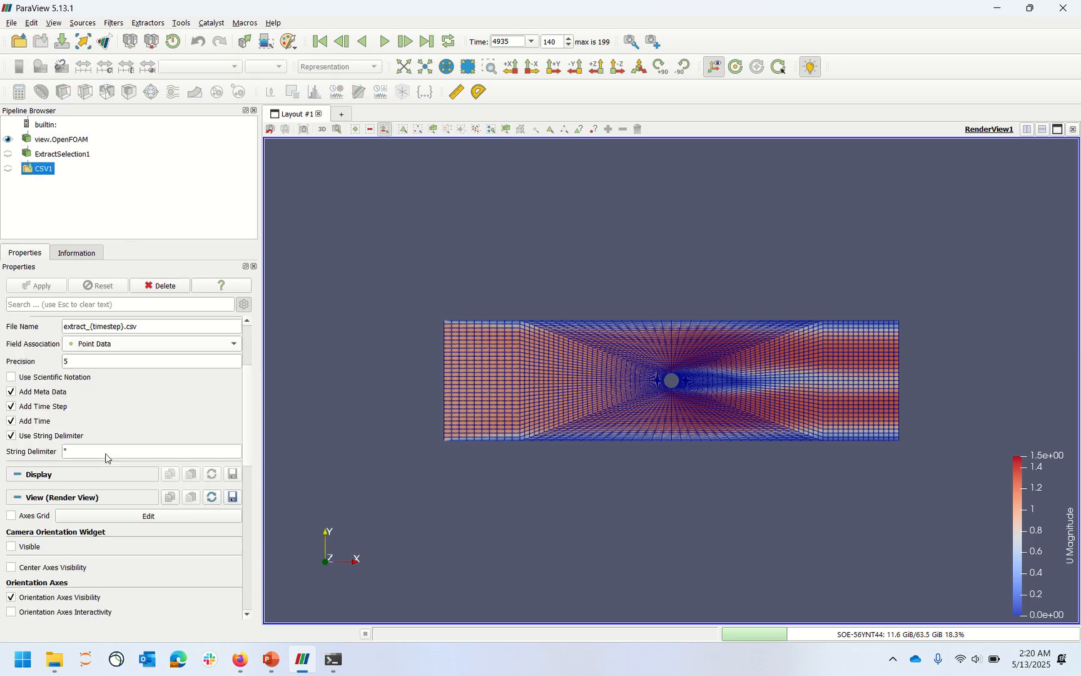
{"action": "scroll", "coordinate": [105, 455], "scroll_direction": "up", "scroll_amount": 3}
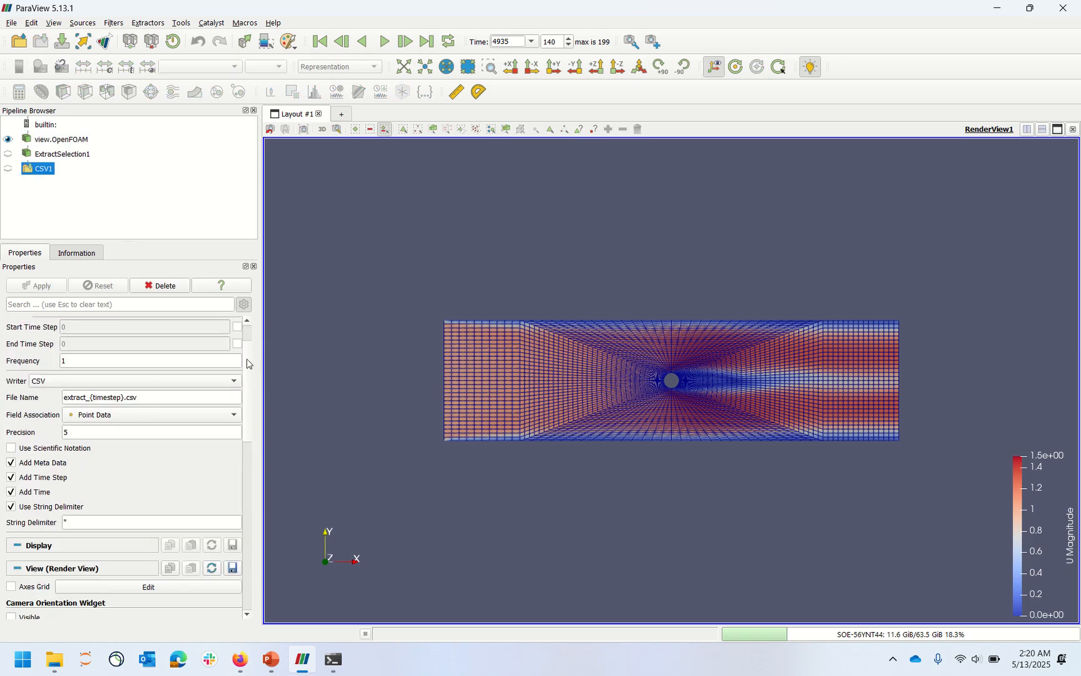
{"action": "key", "text": "alt+Tab"}
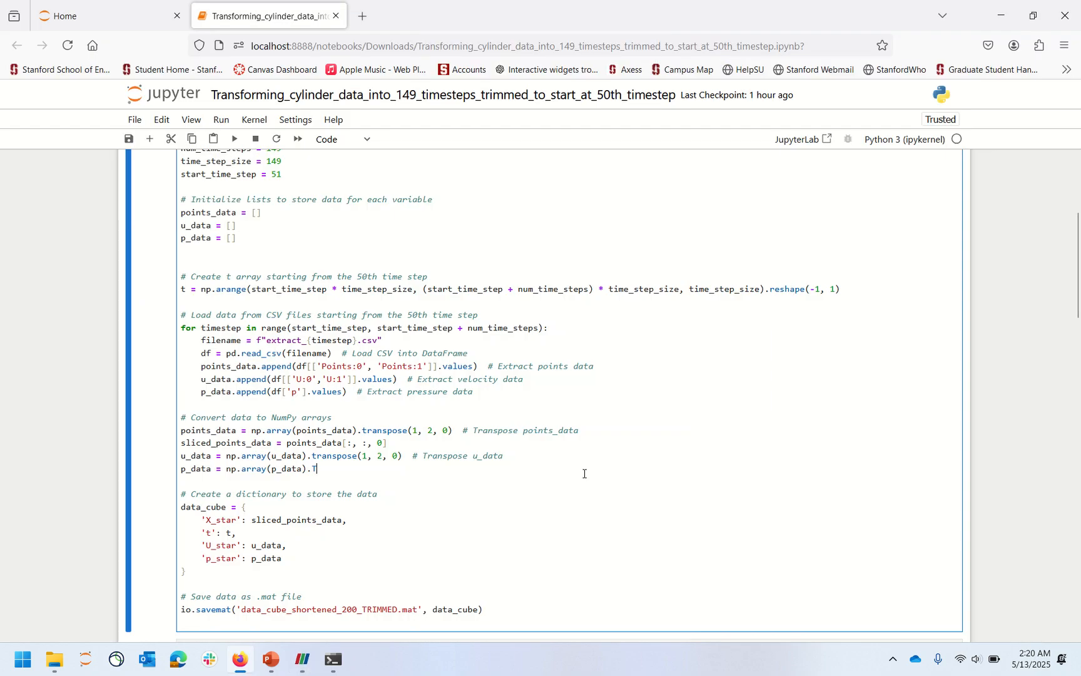
Review the data_cube dictionary, the io.savemat line and the cells that load the .mat file back.
{"action": "scroll", "coordinate": [584, 473], "scroll_direction": "down", "scroll_amount": 2}
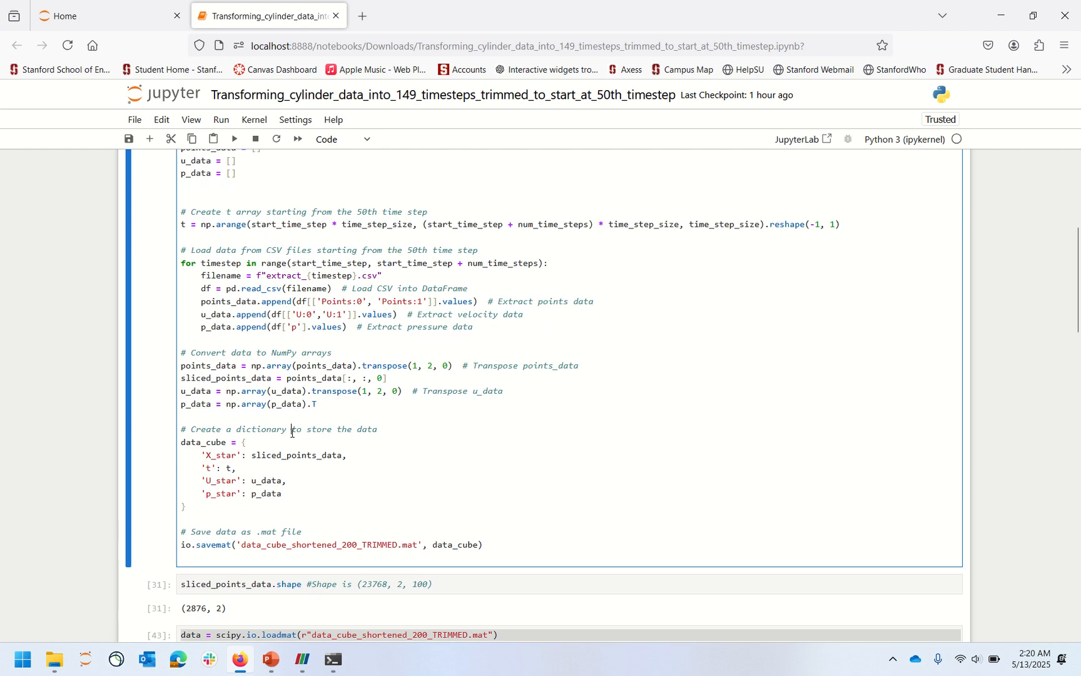
{"action": "scroll", "coordinate": [334, 524], "scroll_direction": "down", "scroll_amount": 3}
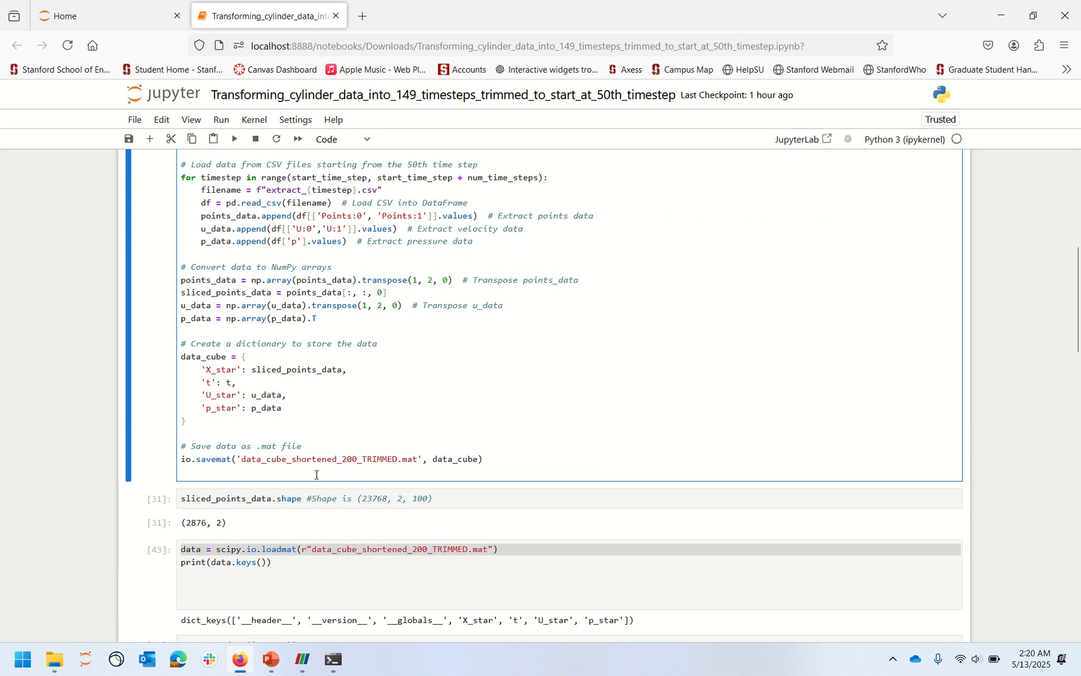
{"action": "scroll", "coordinate": [340, 390], "scroll_direction": "up", "scroll_amount": 8}
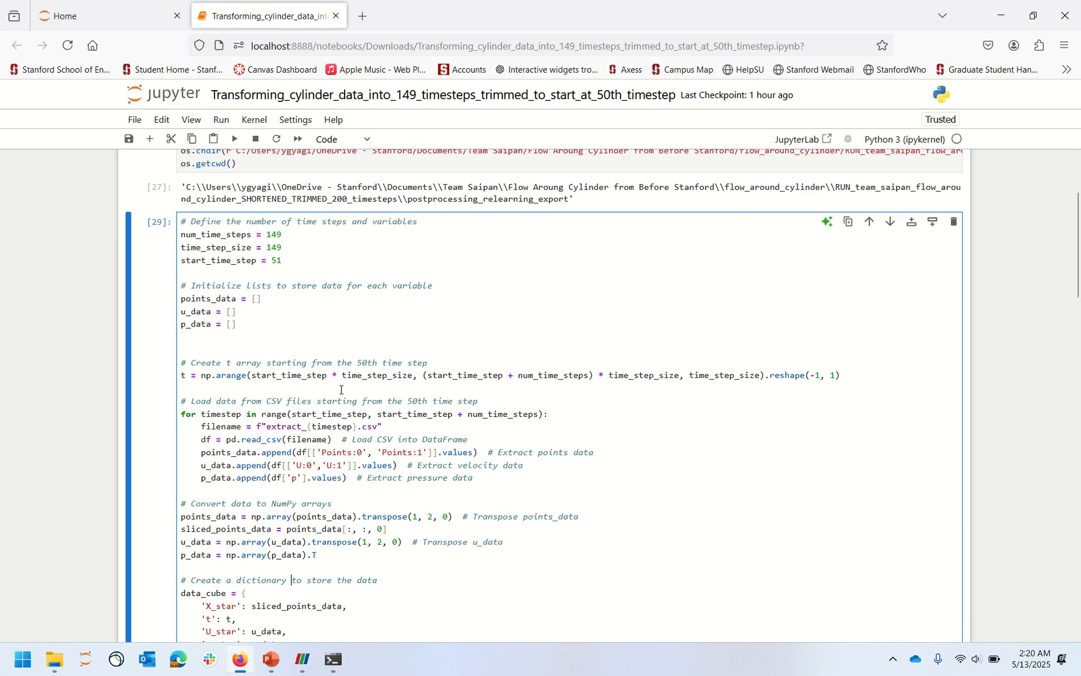
{"action": "scroll", "coordinate": [340, 389], "scroll_direction": "down", "scroll_amount": 15}
{"action": "left_click", "coordinate": [342, 334]}
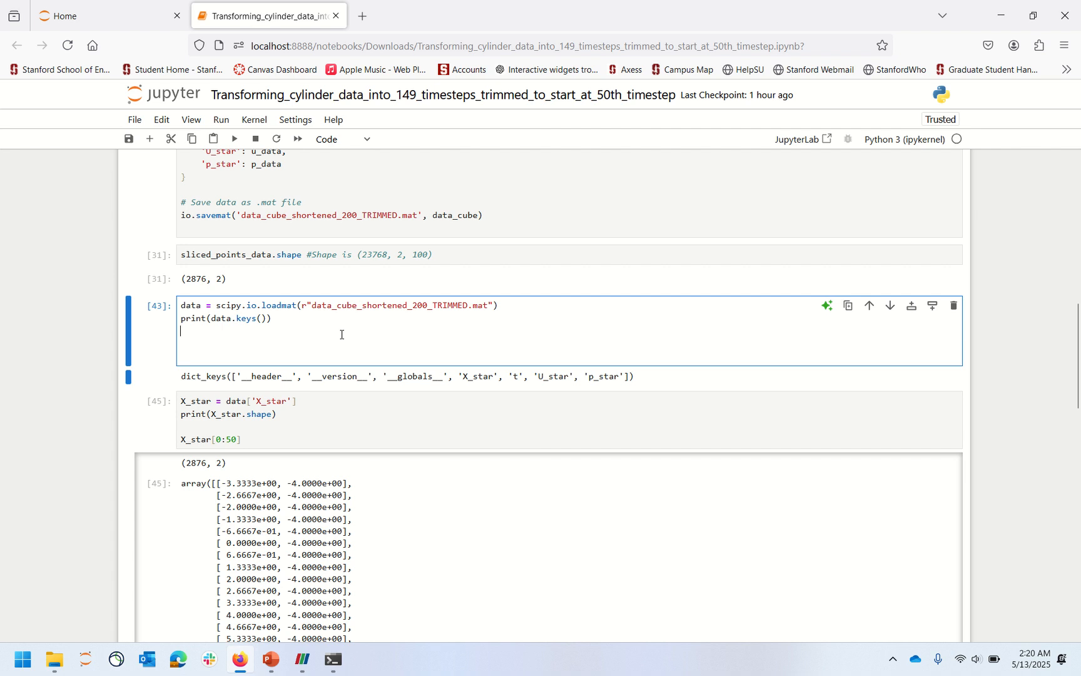
Run the first notebook cell to import the libraries and set the working directory.
{"action": "scroll", "coordinate": [341, 334], "scroll_direction": "up", "scroll_amount": 15}
{"action": "left_click", "coordinate": [338, 265]}
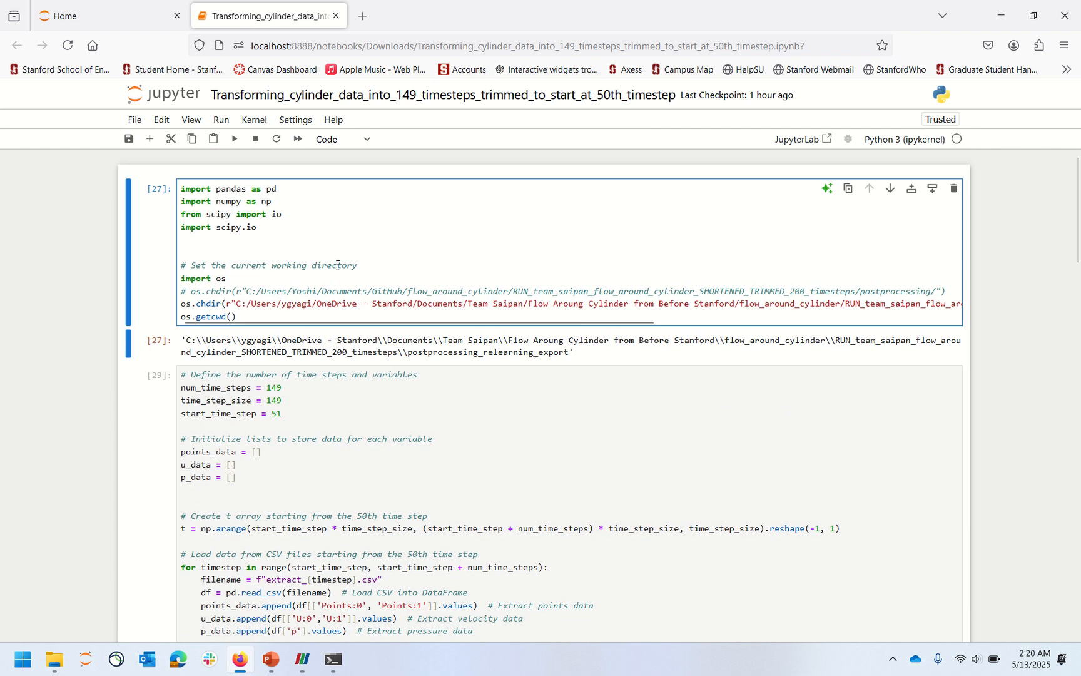
{"action": "key", "text": "shift+Return"}
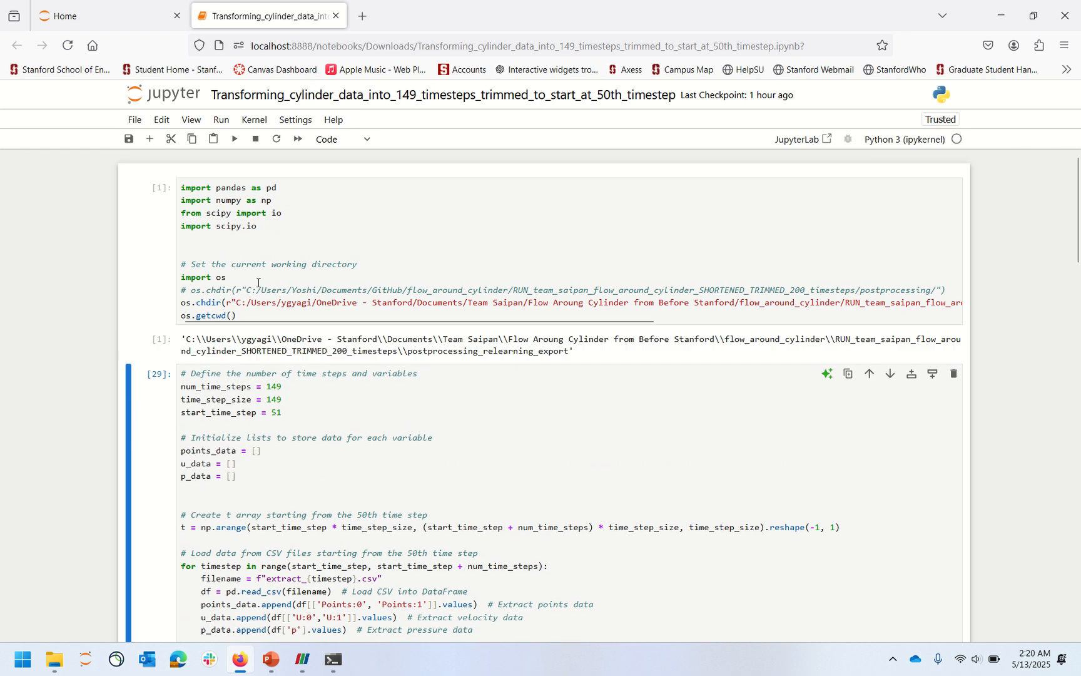
Check the working directory and run the cell that converts the CSV files into data_cube_shortened_200_TRIMMED.mat.
{"action": "left_click", "coordinate": [268, 476]}
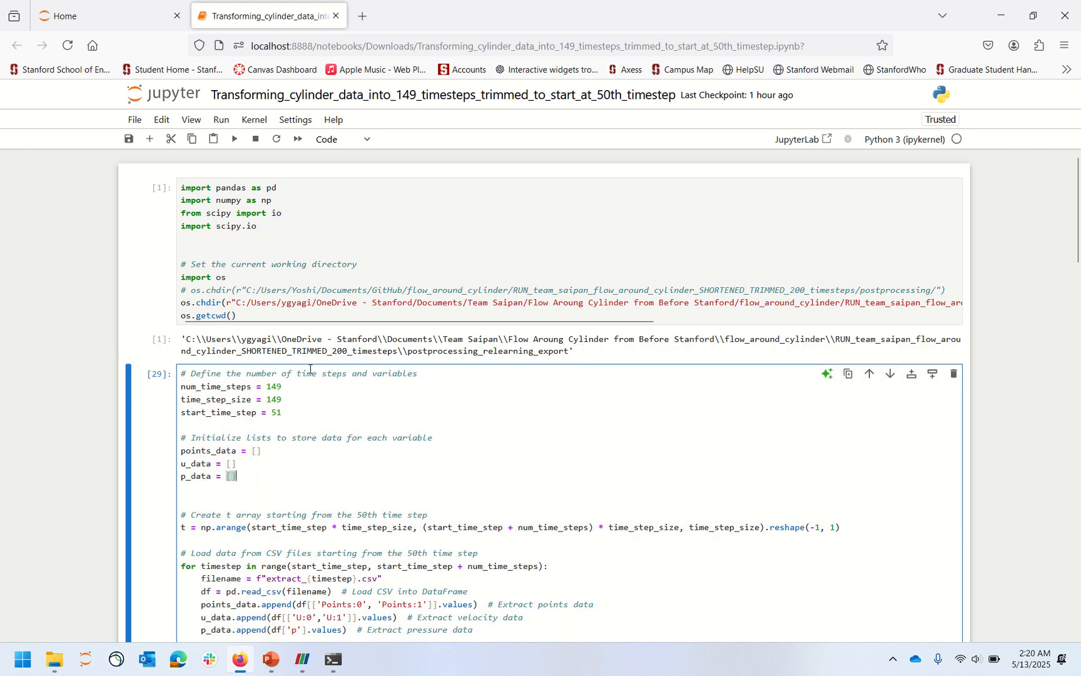
{"action": "triple_click", "coordinate": [328, 339]}
{"action": "left_click", "coordinate": [348, 399]}
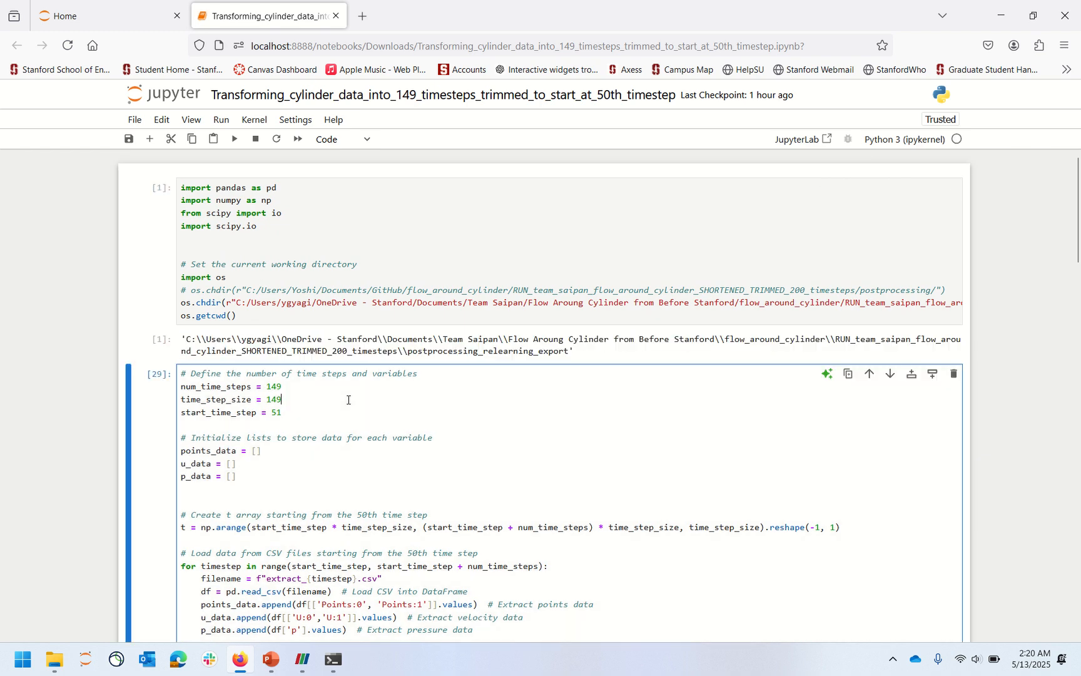
{"action": "key", "text": "shift+Return"}
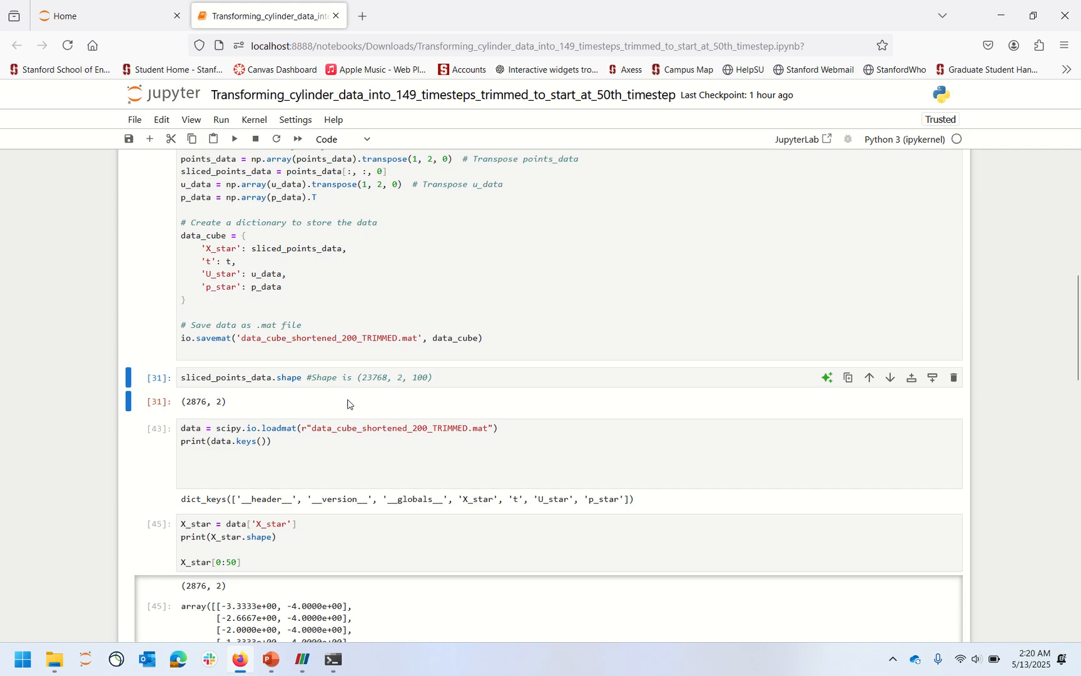
Run the sliced_points_data.shape cell and the cell that loads the .mat file and prints its keys.
{"action": "scroll", "coordinate": [348, 404], "scroll_direction": "up", "scroll_amount": 5}
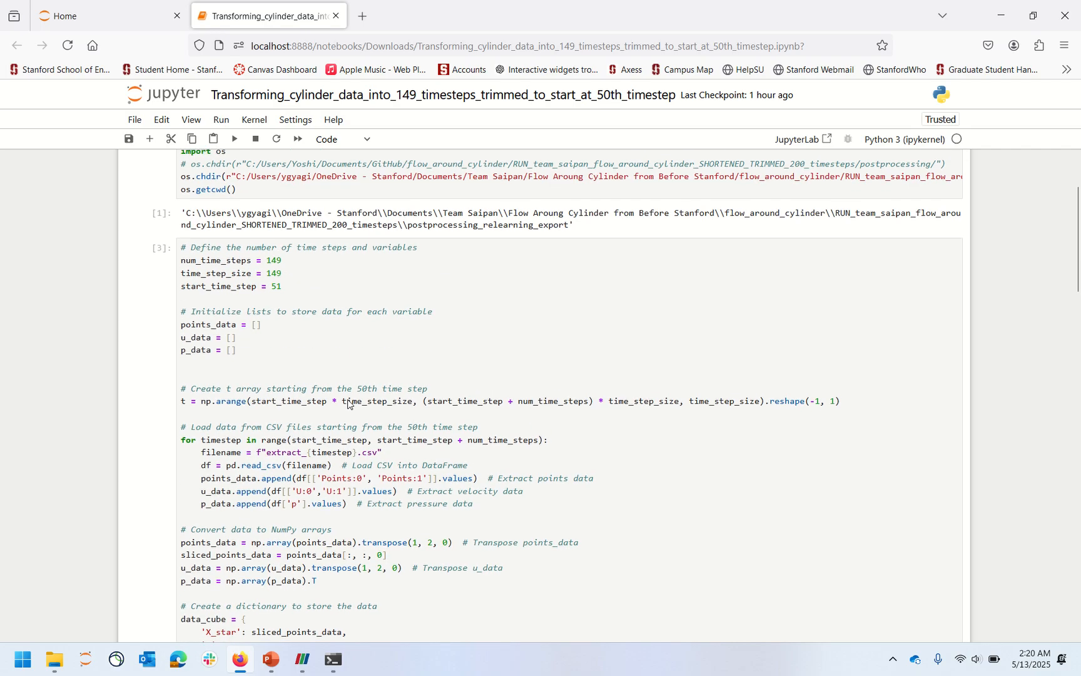
{"action": "scroll", "coordinate": [347, 402], "scroll_direction": "down", "scroll_amount": 4}
{"action": "left_click", "coordinate": [306, 447]}
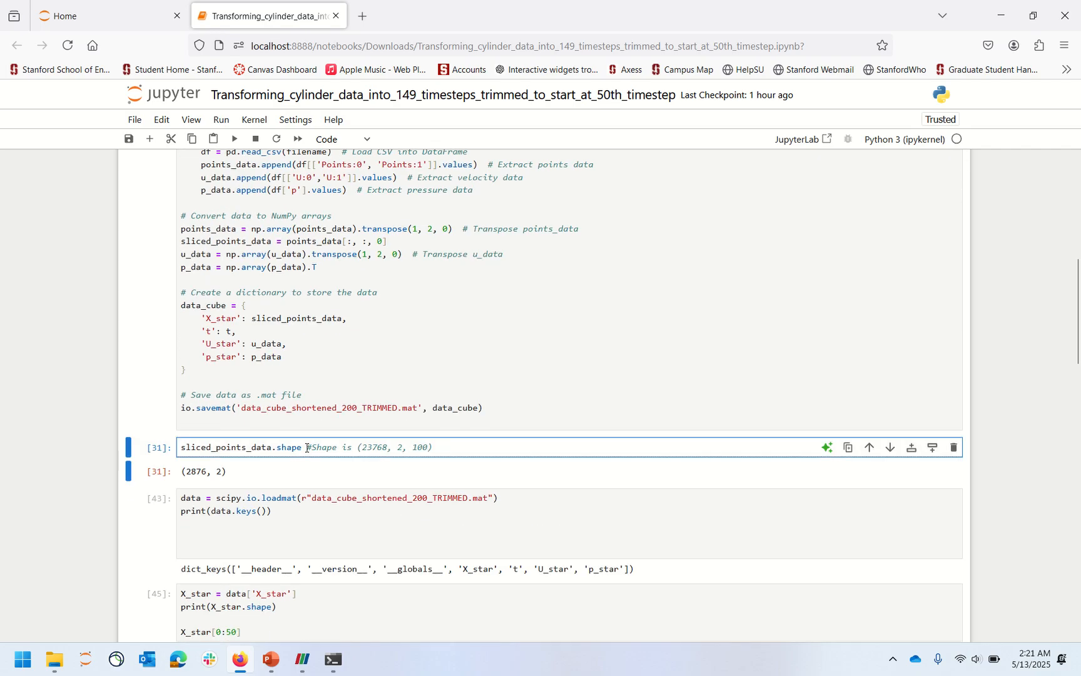
{"action": "key", "text": "shift+Return"}
{"action": "key", "text": "shift+Return"}
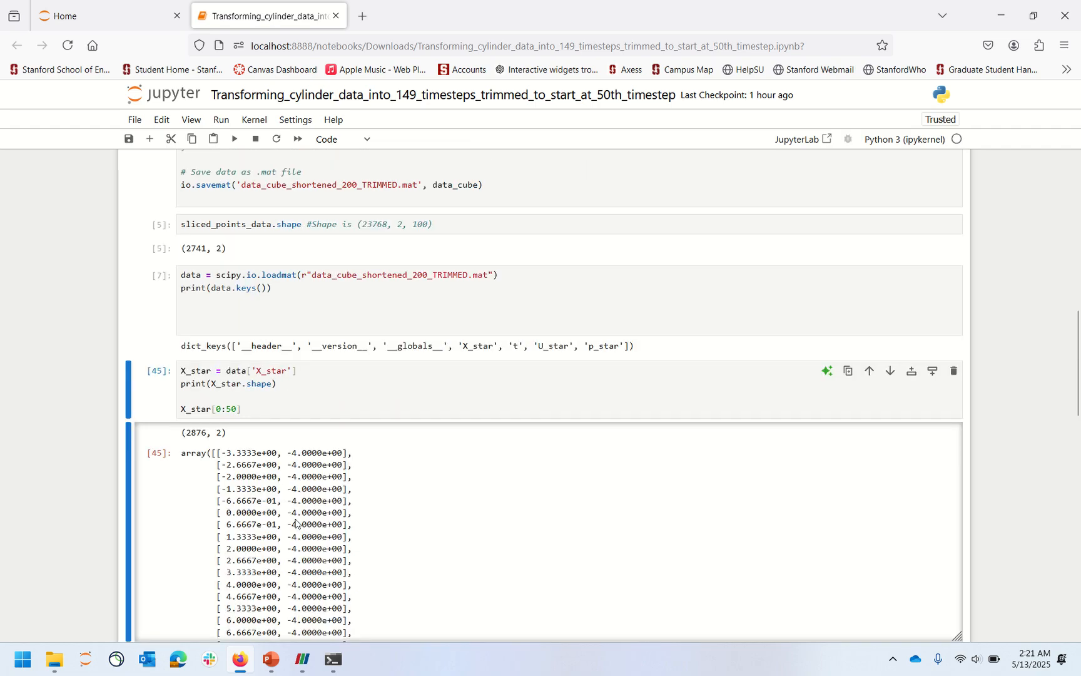
Run the remaining cells that print the shapes and values of X_star, t, U_star and p_star.
{"action": "left_click", "coordinate": [258, 400]}
{"action": "key", "text": "shift+Return"}
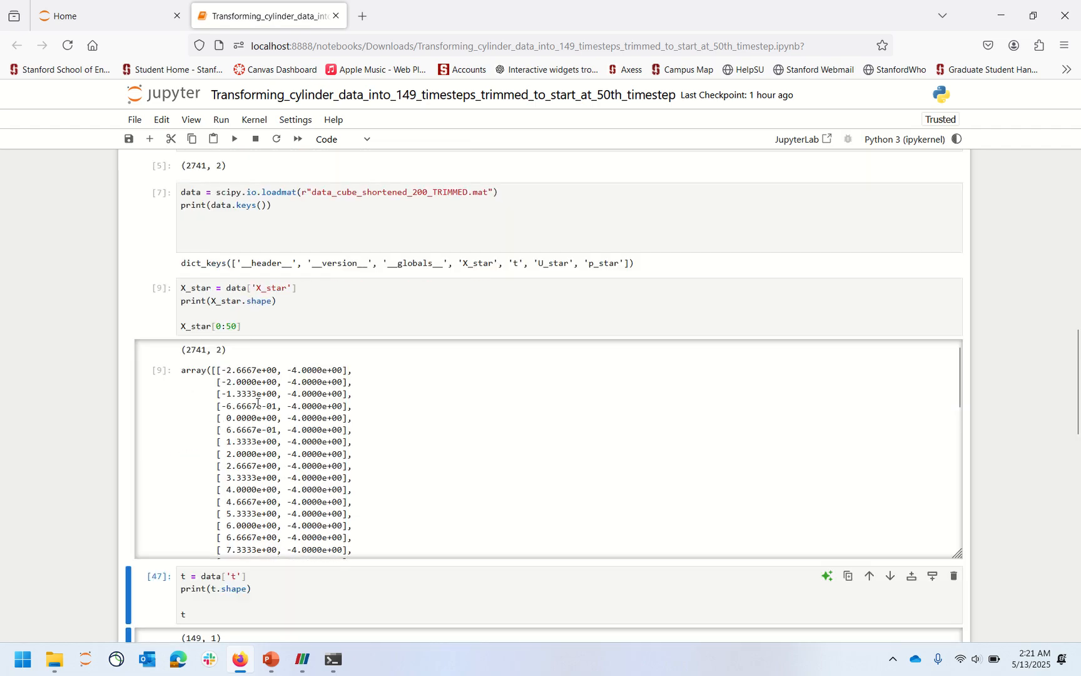
{"action": "key", "text": "shift+Return"}
{"action": "key", "text": "shift+Return"}
{"action": "key", "text": "shift+Return"}
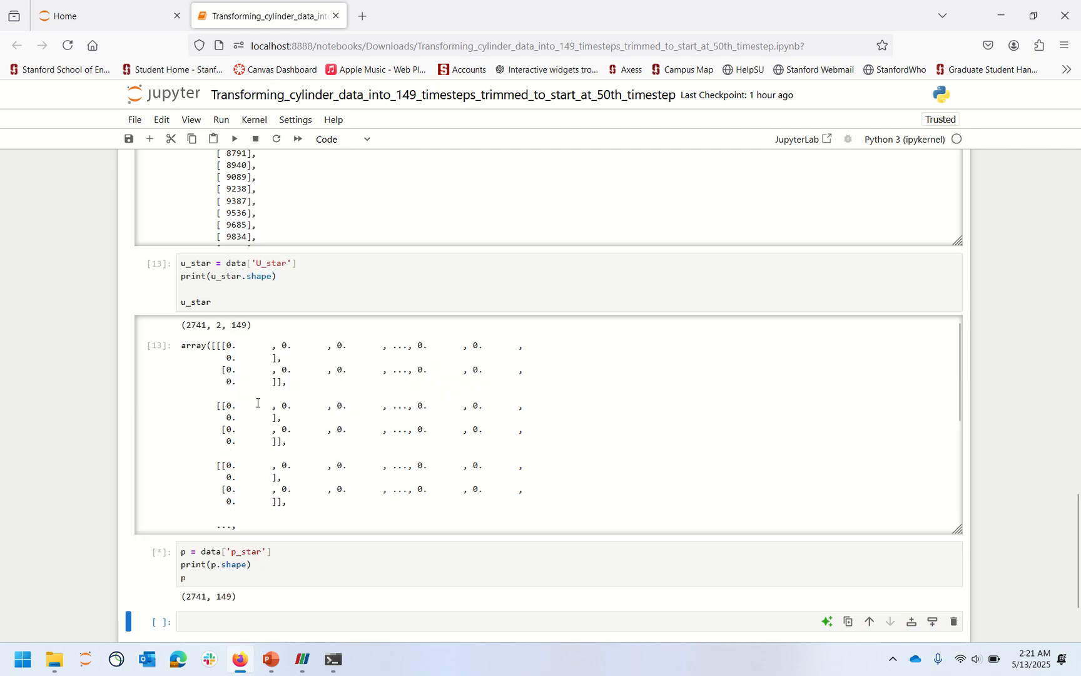
{"action": "key", "text": "shift+Return"}
{"action": "scroll", "coordinate": [256, 406], "scroll_direction": "up", "scroll_amount": 10}
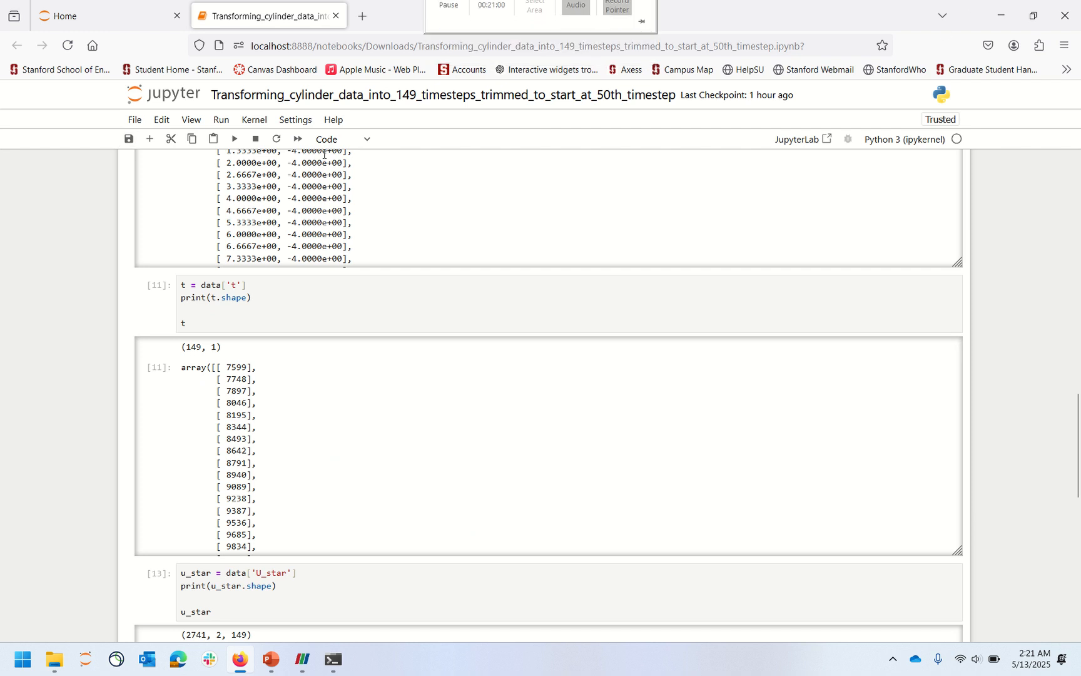
Locate data_cube_shortened_200_TRIMMED.mat in File Explorer's postprocessing_relearning_export folder and return to the notebook in Firefox.
{"action": "left_click", "coordinate": [134, 120]}
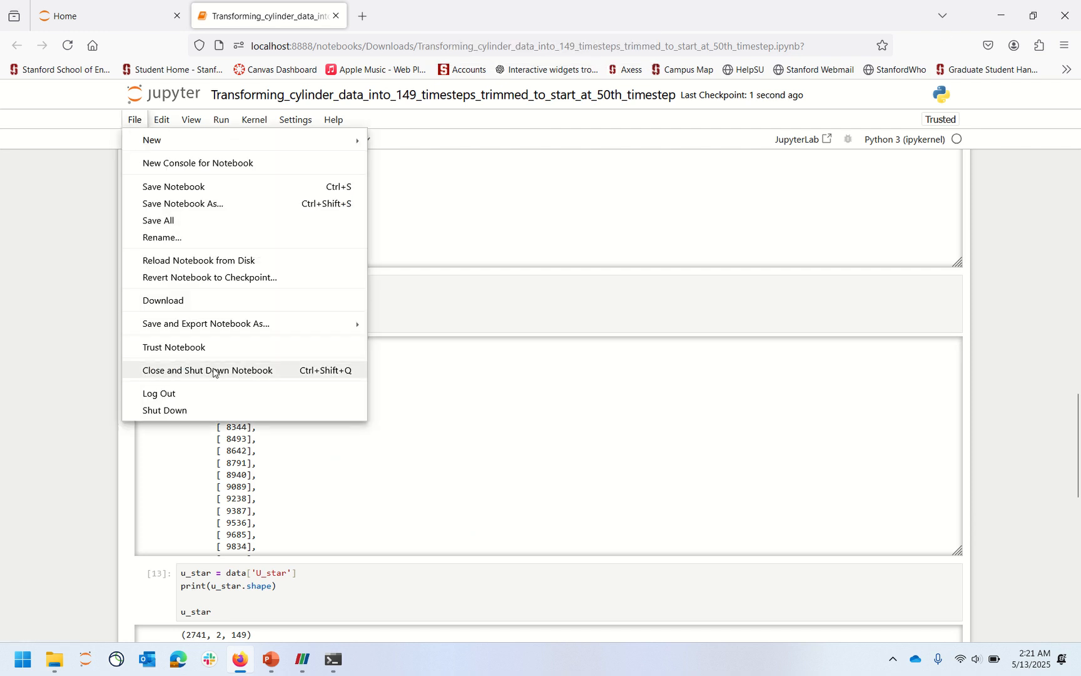
{"action": "left_click", "coordinate": [1004, 11]}
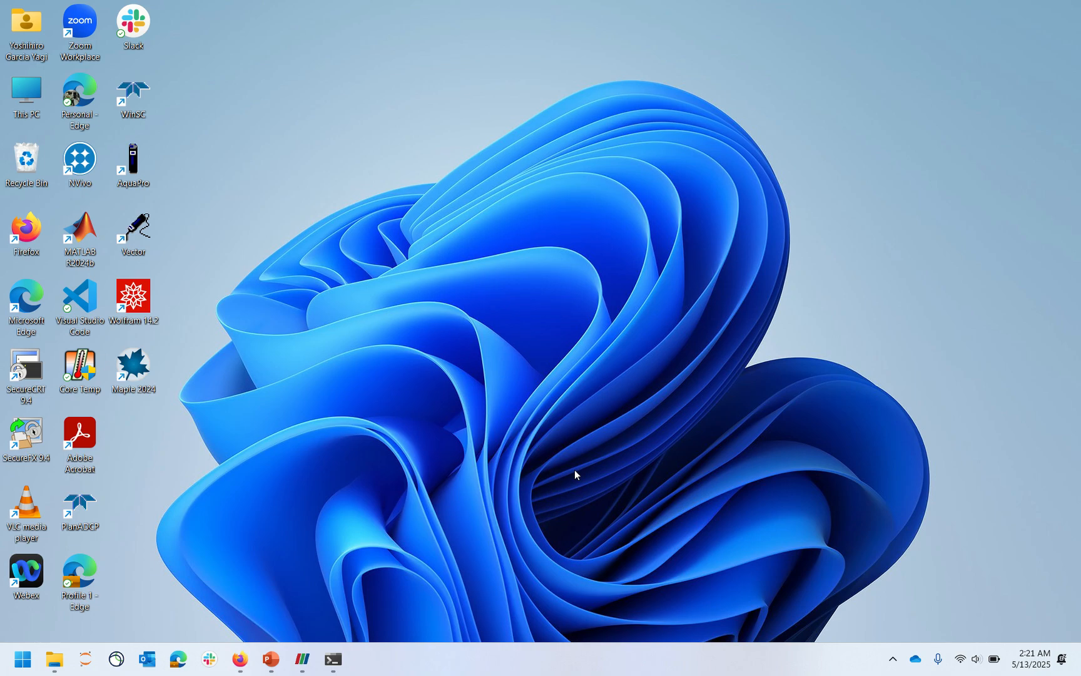
{"action": "left_click", "coordinate": [55, 659]}
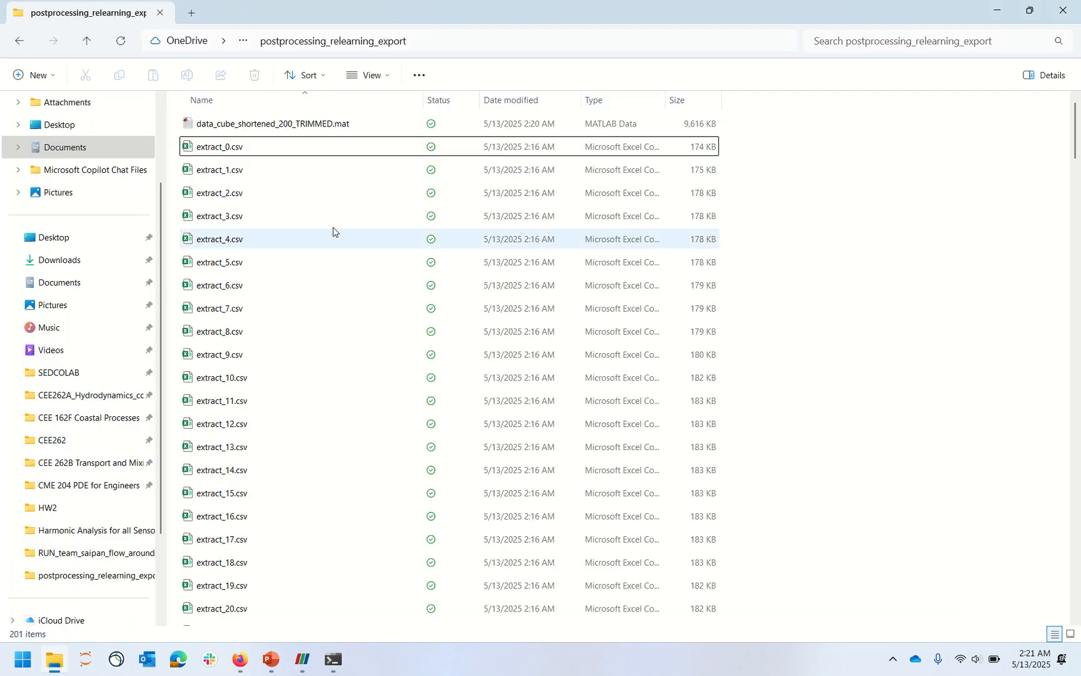
{"action": "left_click", "coordinate": [337, 127]}
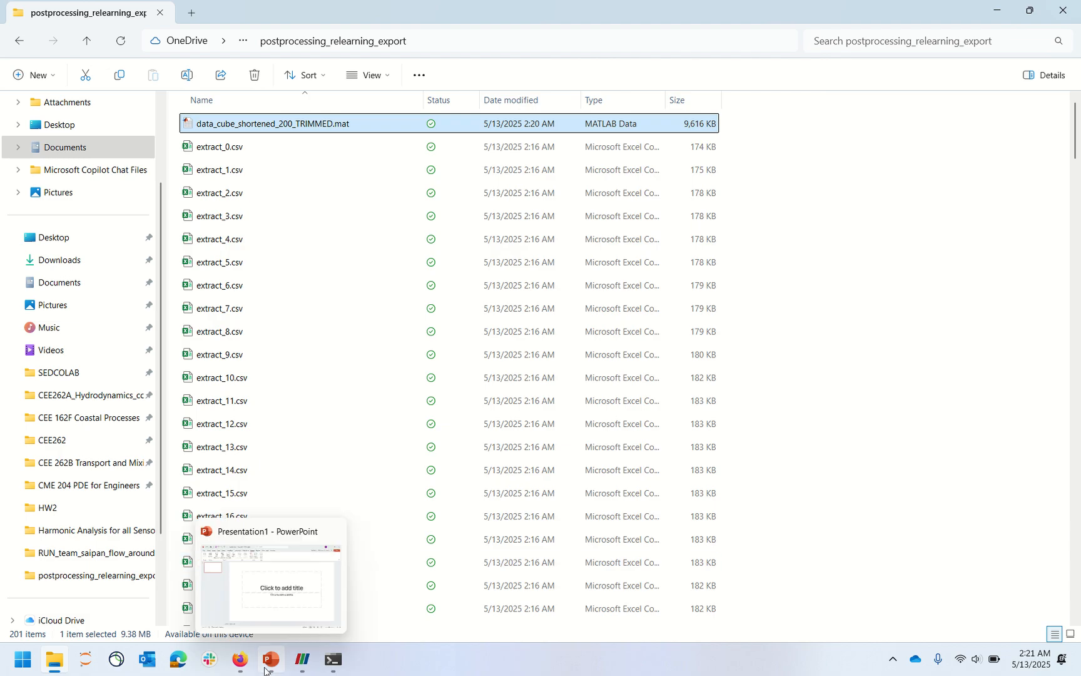
{"action": "left_click", "coordinate": [241, 661]}
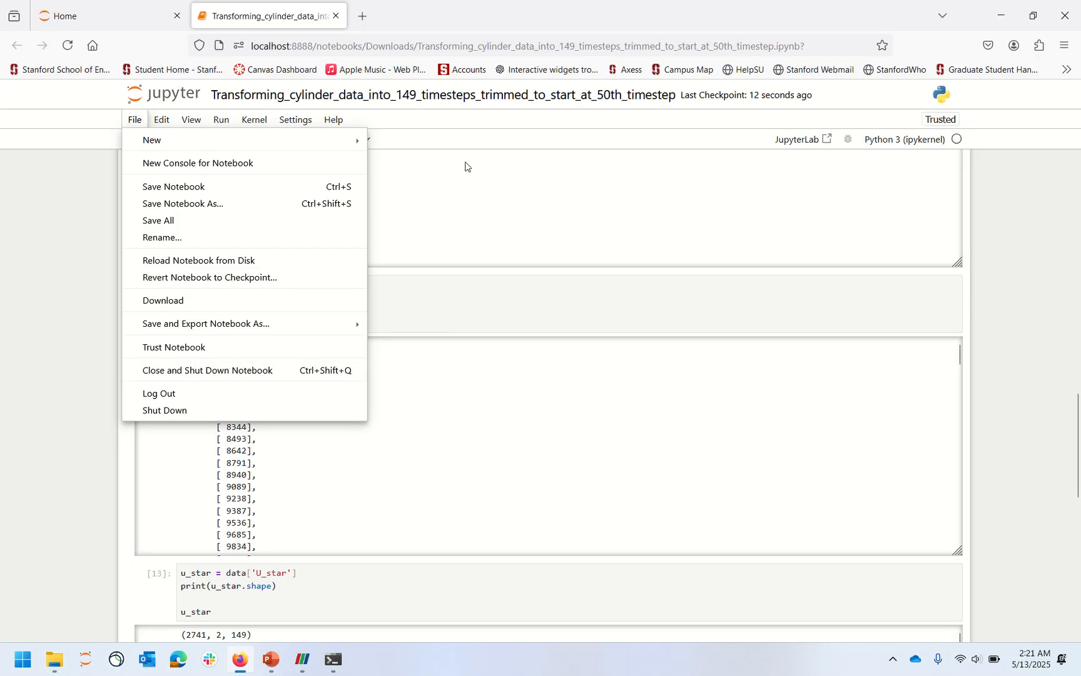
Check the output file name in the notebook's io.savemat line and review the exported files in the postprocessing_relearning_export folder in File Explorer.
{"action": "left_click", "coordinate": [490, 309]}
{"action": "scroll", "coordinate": [490, 309], "scroll_direction": "up", "scroll_amount": 8}
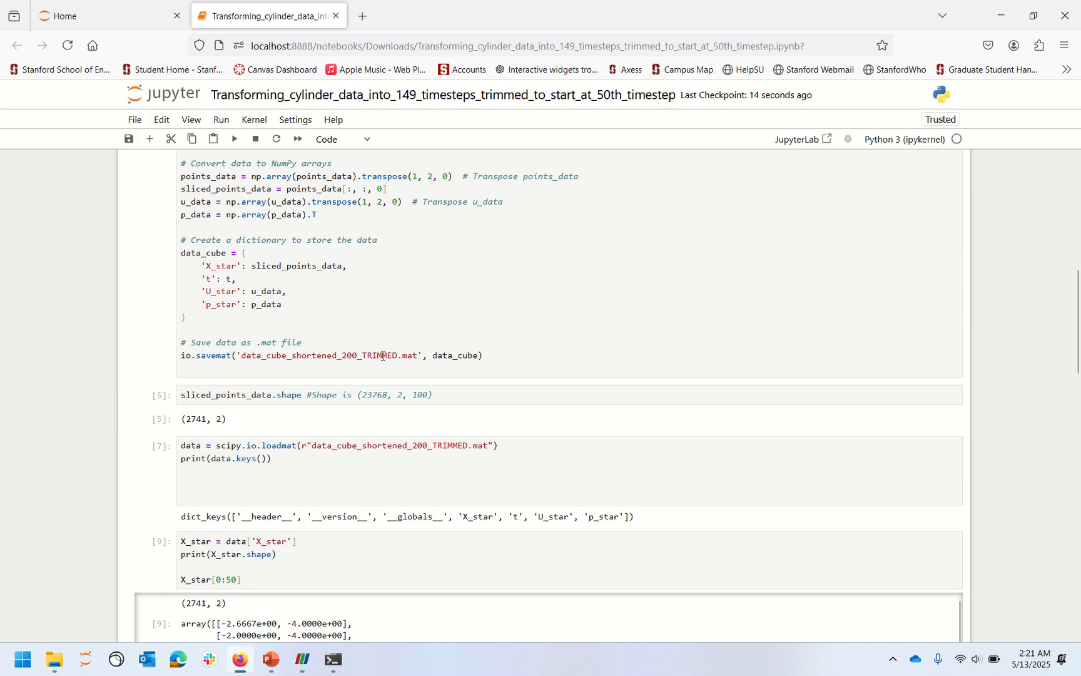
{"action": "double_click", "coordinate": [382, 356]}
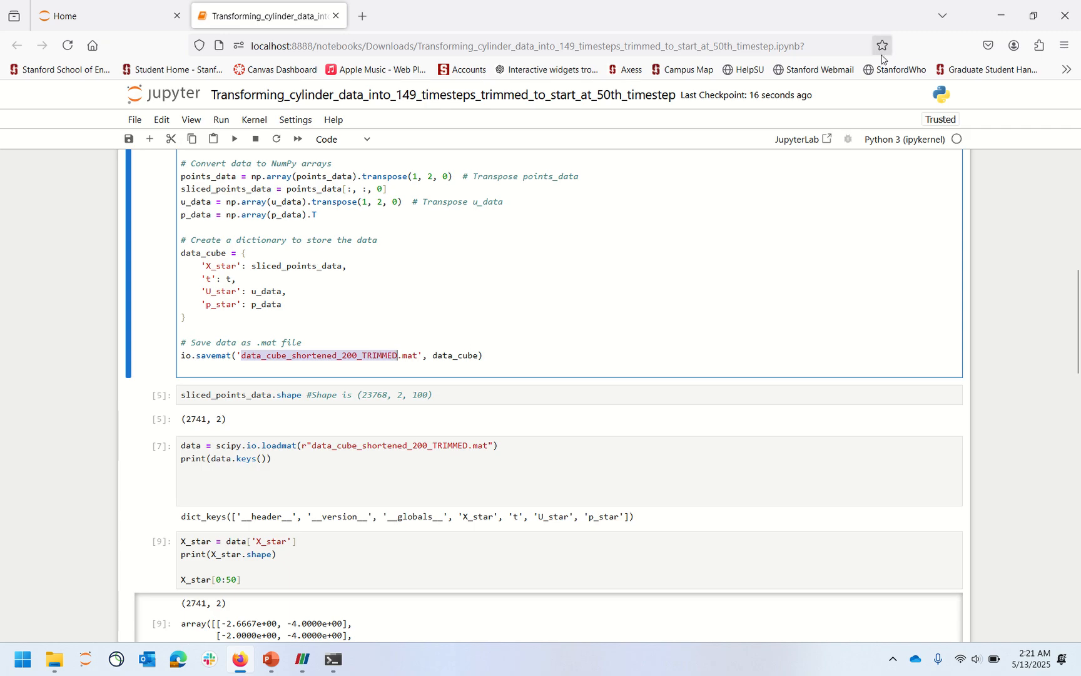
{"action": "key", "text": "alt+Tab"}
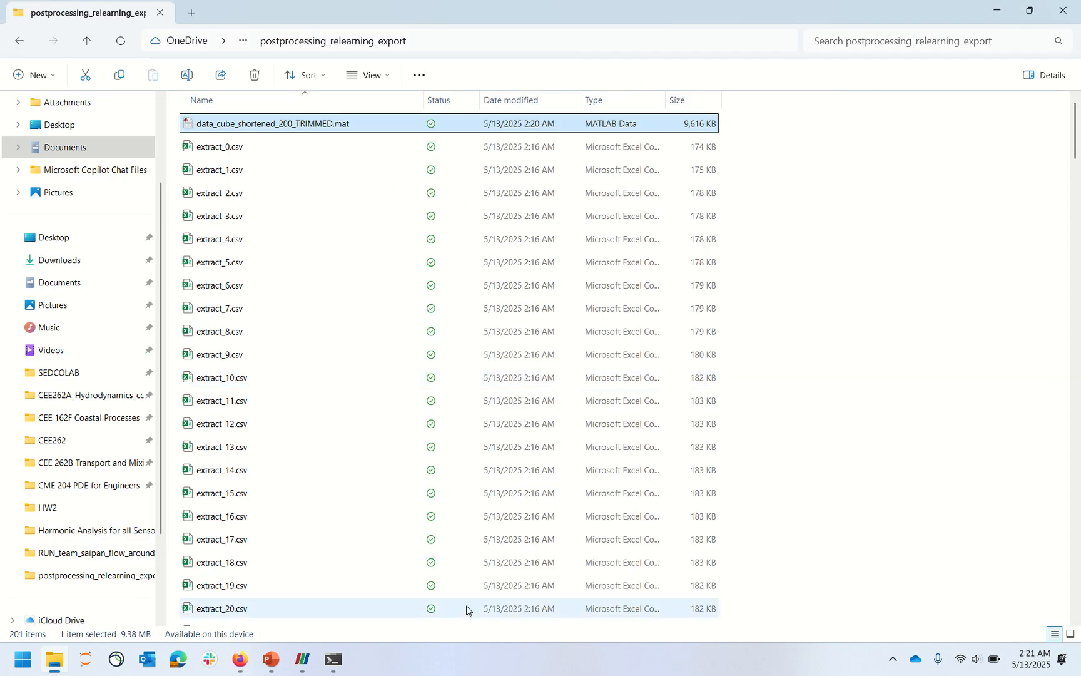
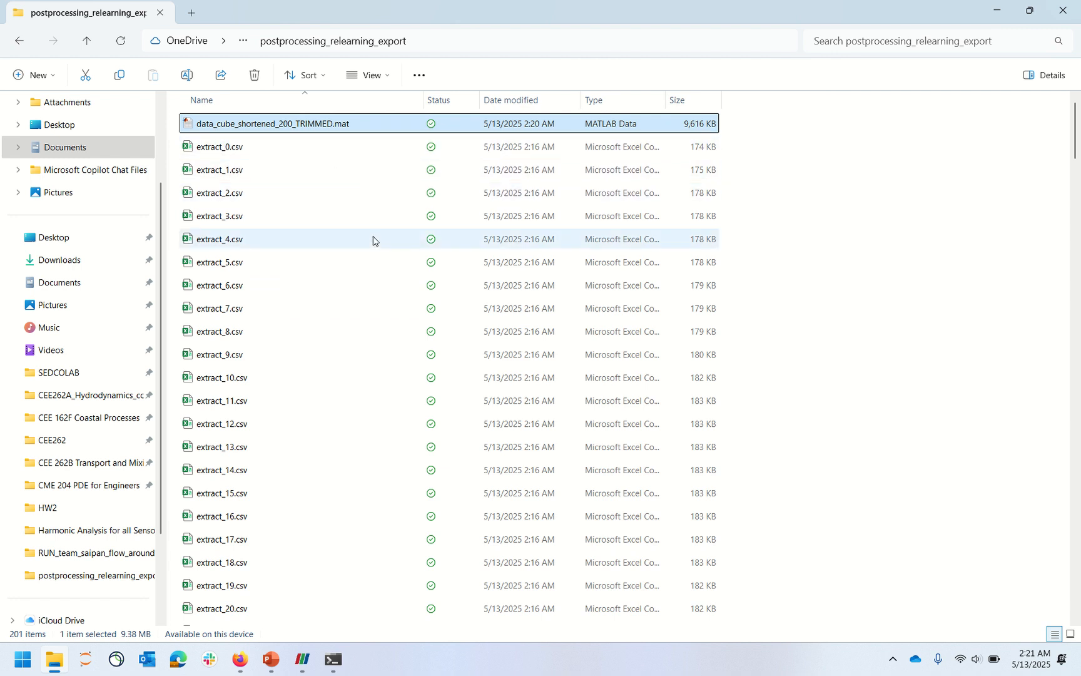
{"action": "scroll", "coordinate": [374, 246], "scroll_direction": "down", "scroll_amount": 20}
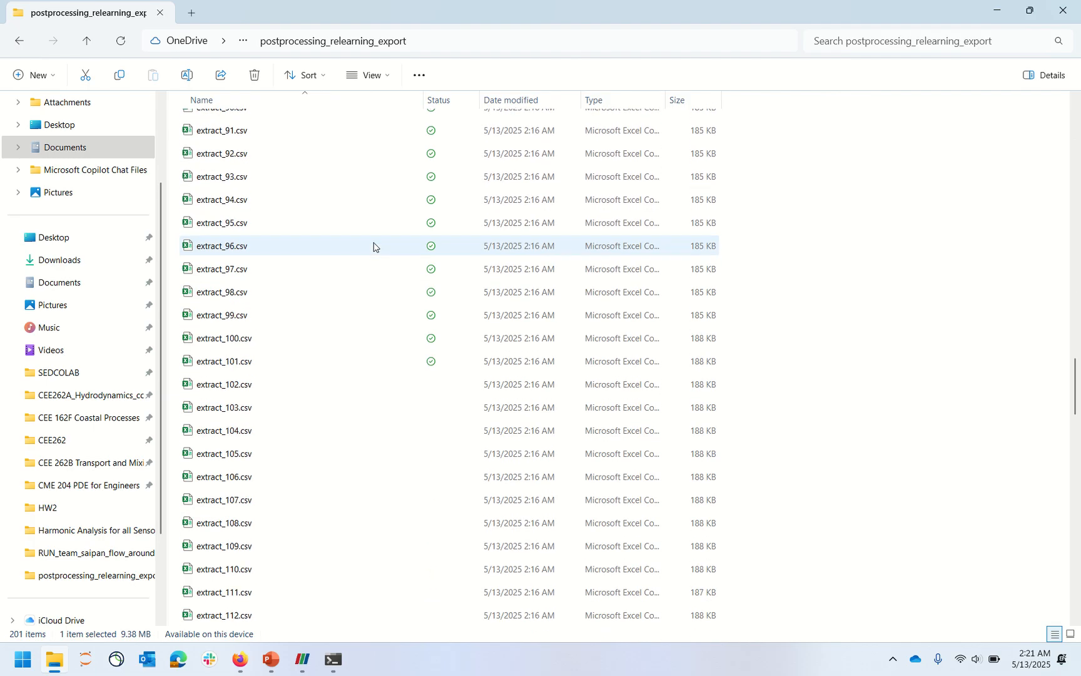
Switch to ParaView and compare the full view.OpenFOAM mesh with the ExtractSelection1 points by displaying each one alone.
{"action": "left_click", "coordinate": [302, 659]}
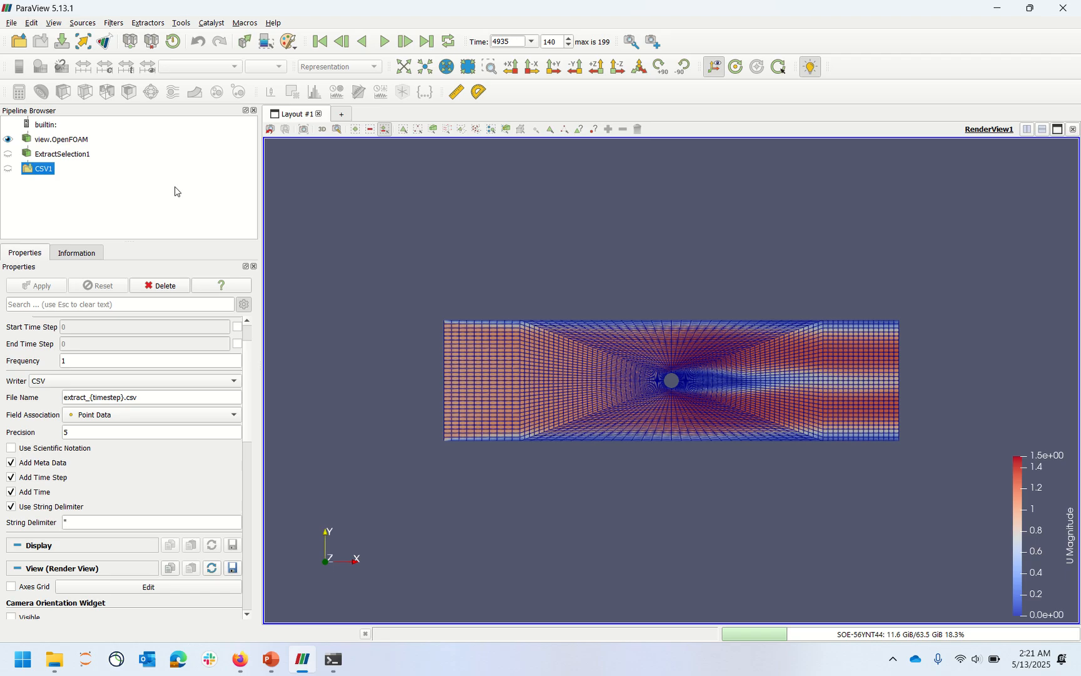
{"action": "left_click", "coordinate": [7, 139]}
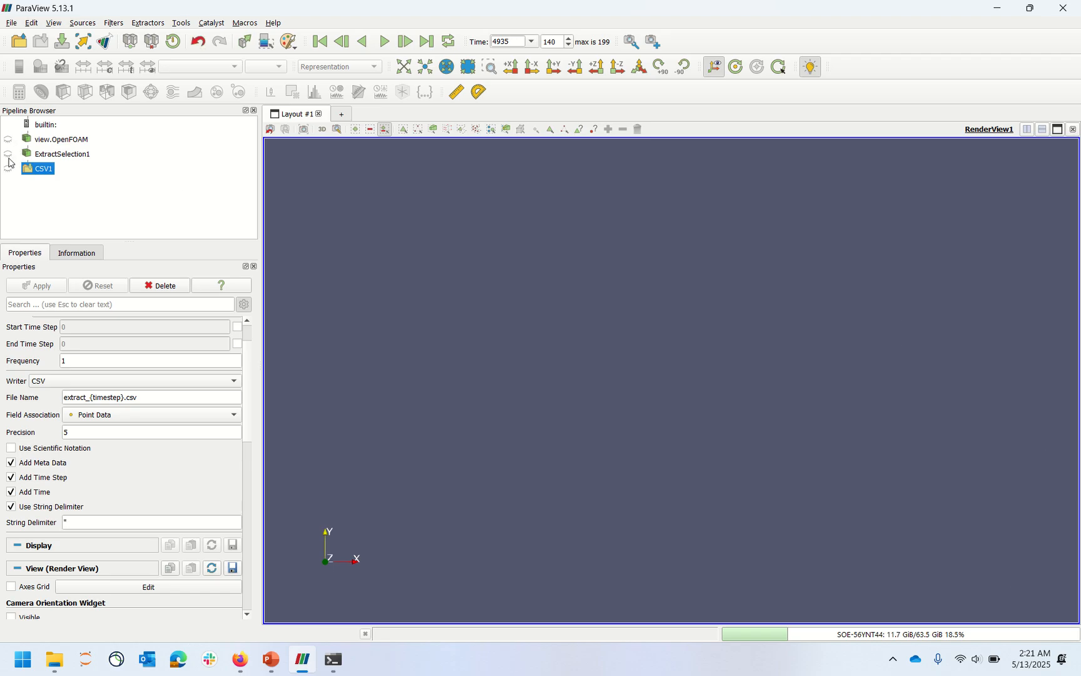
{"action": "left_click", "coordinate": [8, 155]}
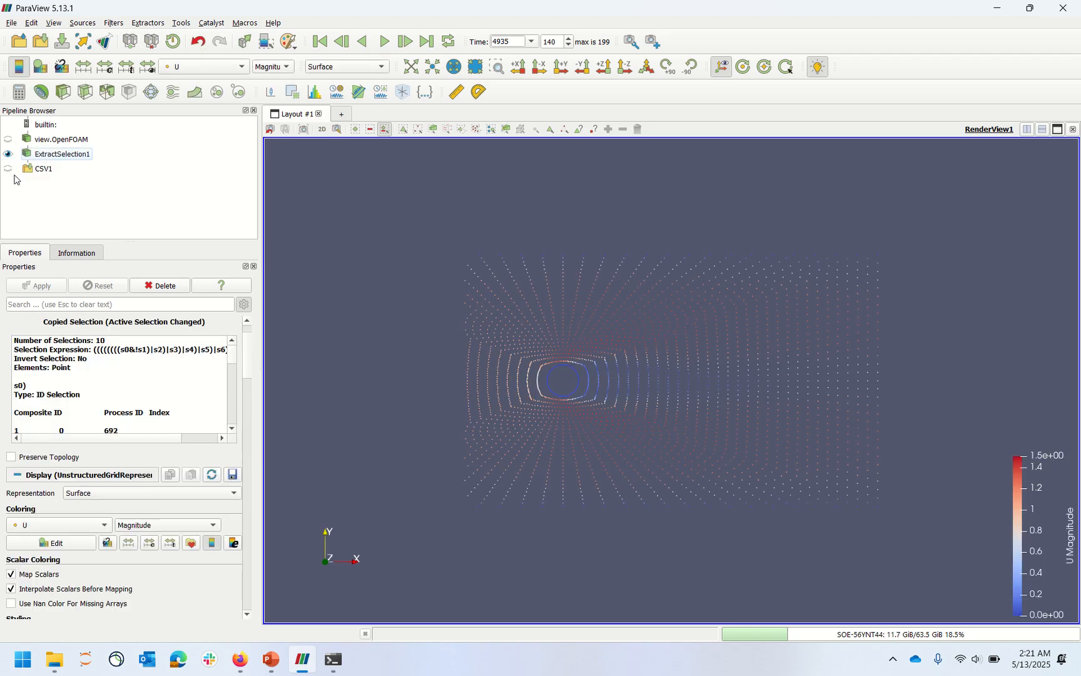
{"action": "left_click", "coordinate": [9, 155]}
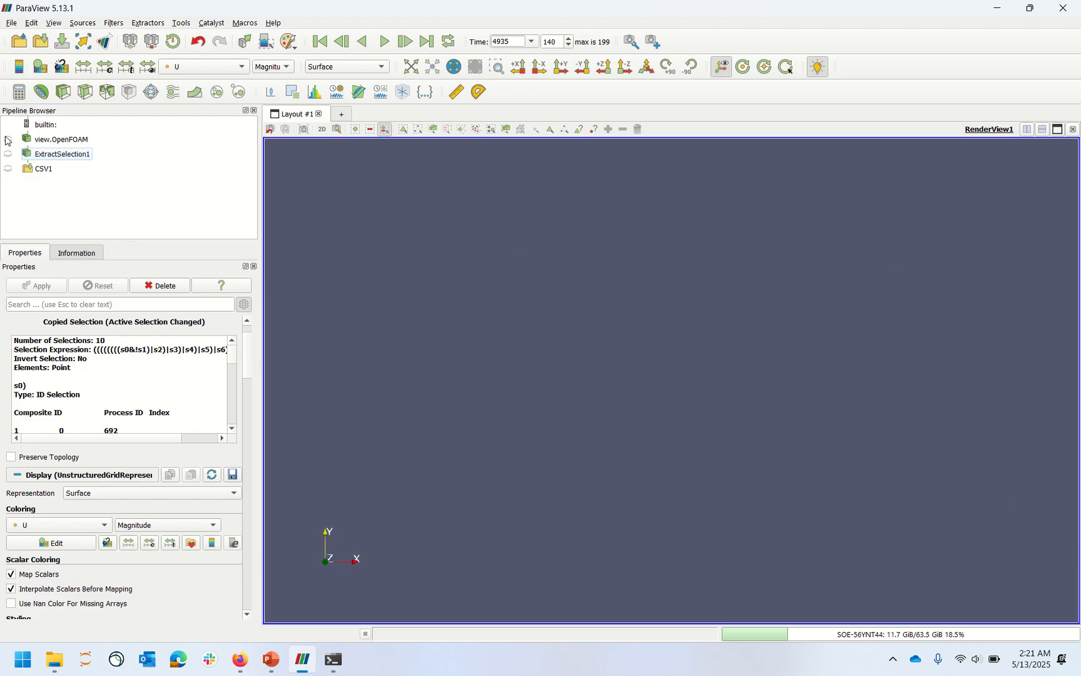
{"action": "left_click", "coordinate": [8, 140]}
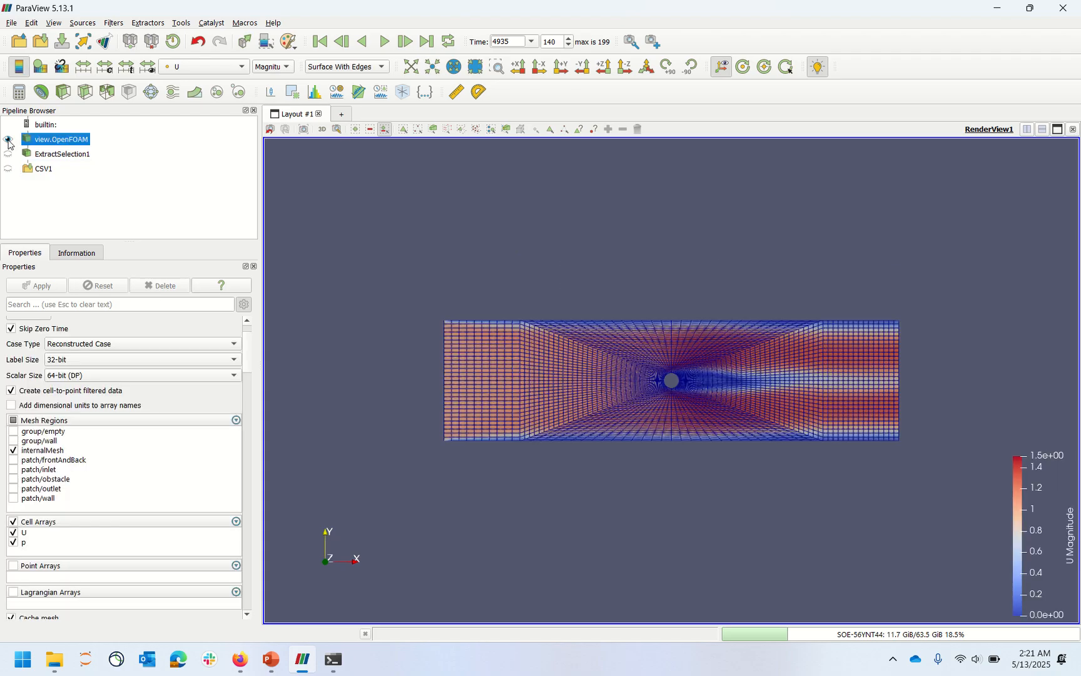
Inspect the point data of ExtractSelection1 in a SpreadSheet View beside the render view, and close the spreadsheet.
{"action": "left_click", "coordinate": [1031, 130]}
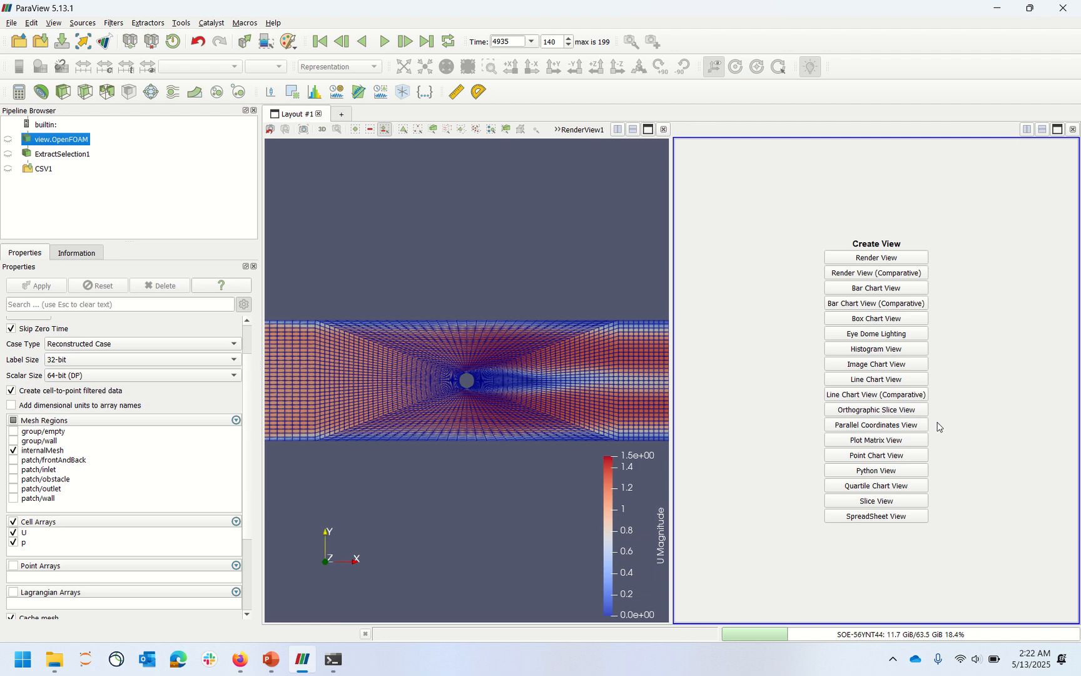
{"action": "left_click", "coordinate": [896, 516]}
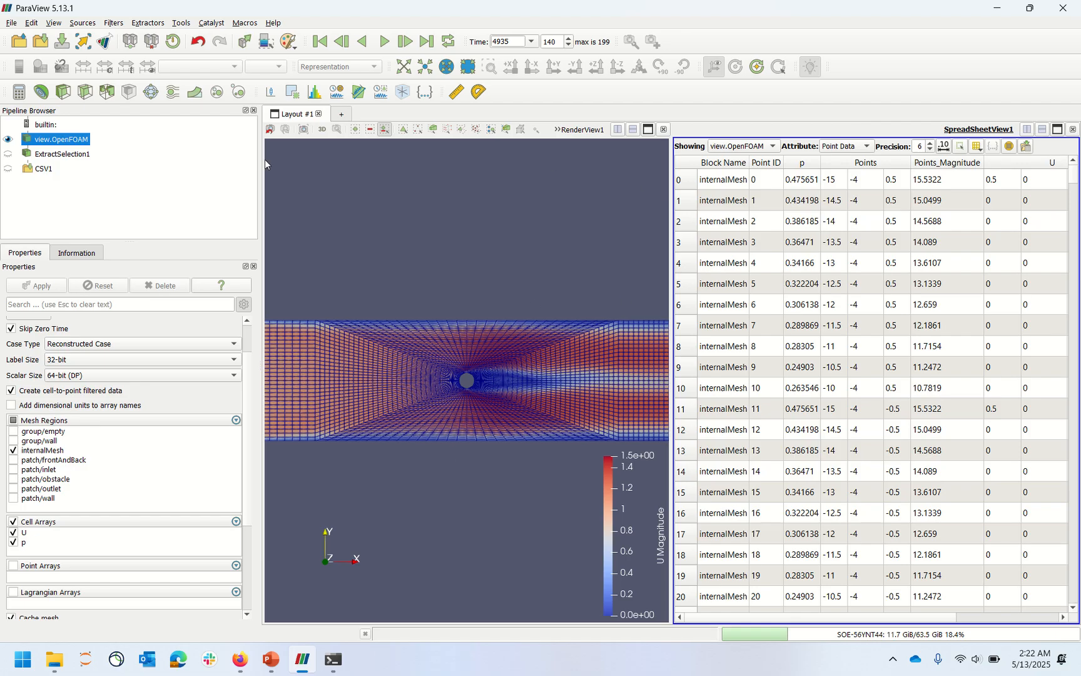
{"action": "left_click", "coordinate": [6, 140]}
{"action": "left_click", "coordinate": [14, 154]}
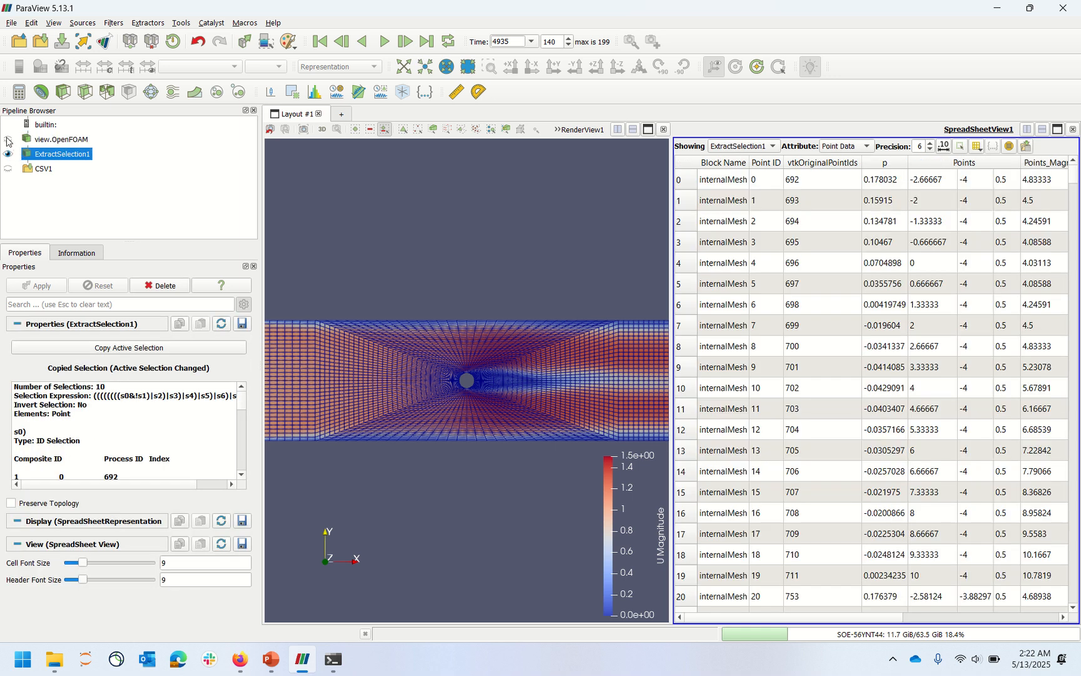
{"action": "left_click", "coordinate": [631, 173]}
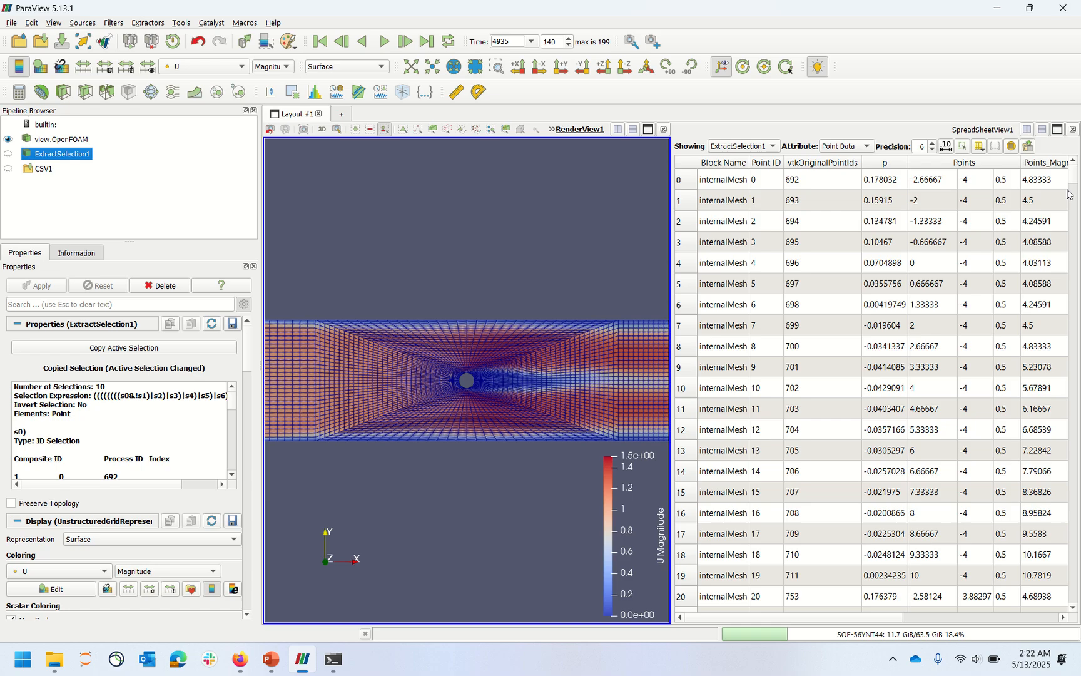
{"action": "left_click", "coordinate": [1073, 129]}
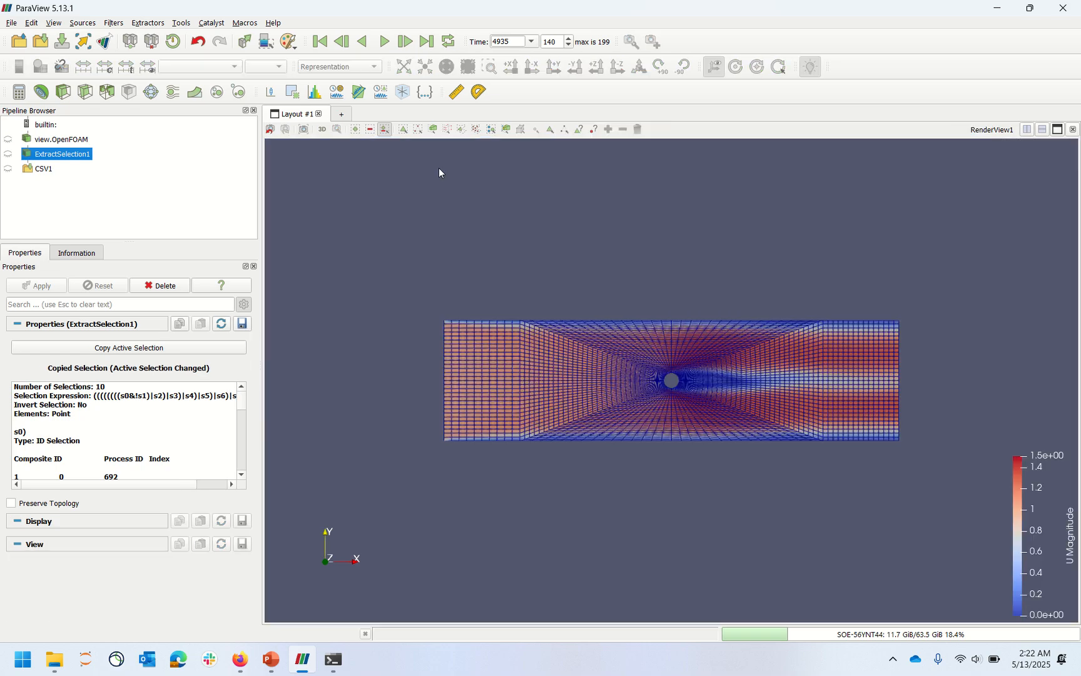
Show the ExtractSelection1 points without the view.OpenFOAM mesh, and make the CSV1 extractor visible and active.
{"action": "left_click", "coordinate": [8, 154]}
{"action": "left_click", "coordinate": [6, 139]}
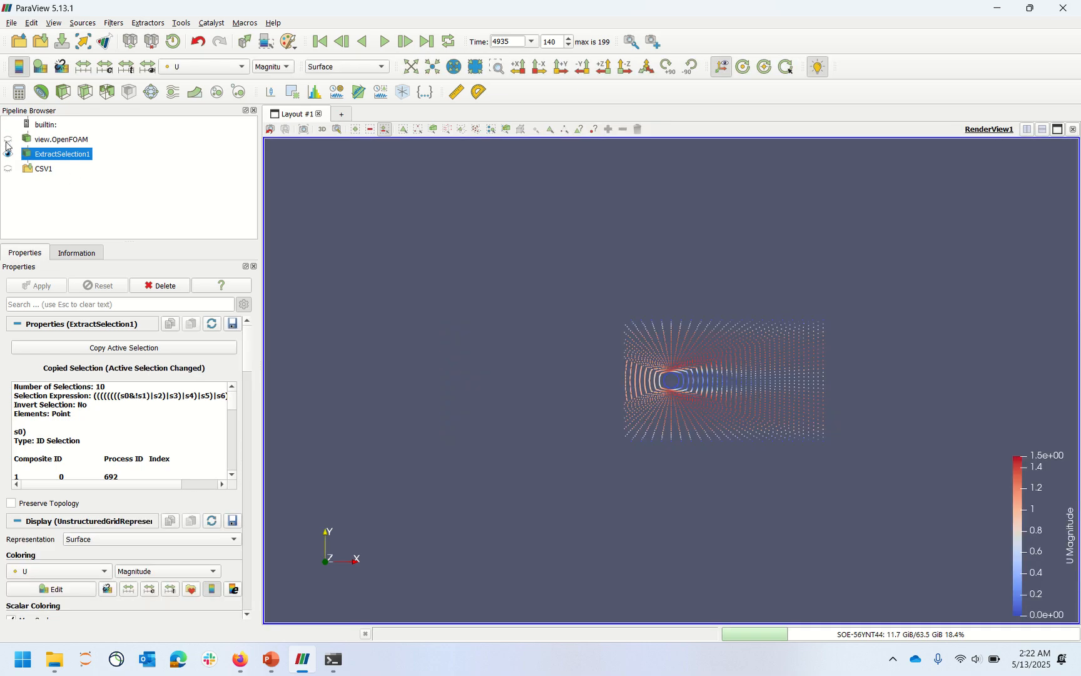
{"action": "left_click", "coordinate": [6, 144]}
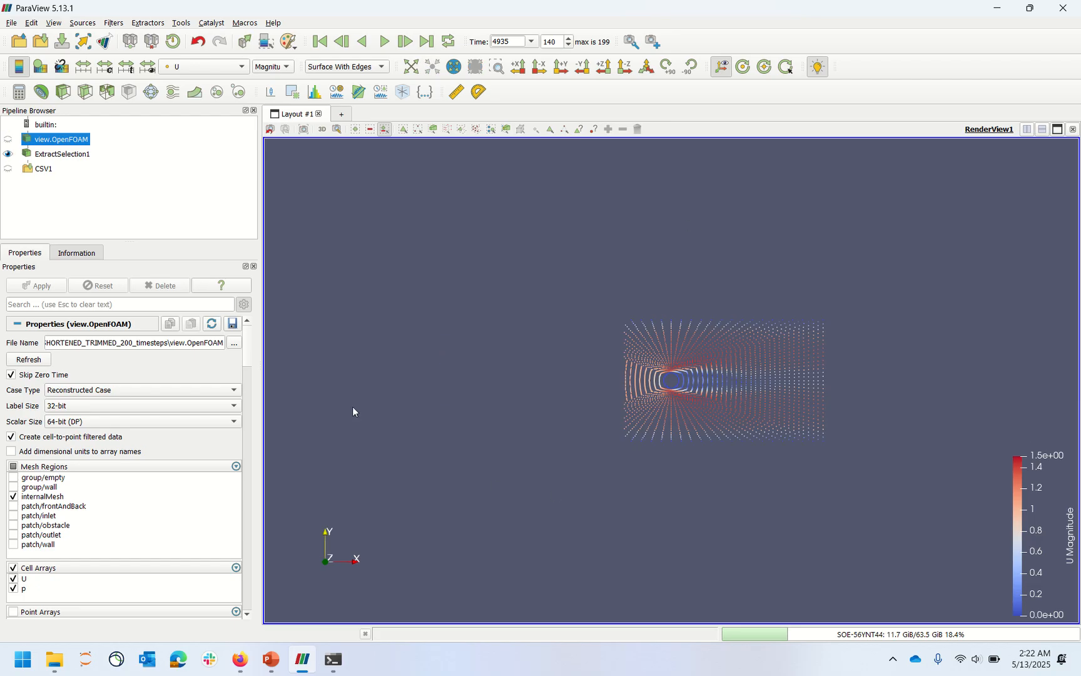
{"action": "left_click", "coordinate": [8, 169]}
{"action": "left_click", "coordinate": [39, 169]}
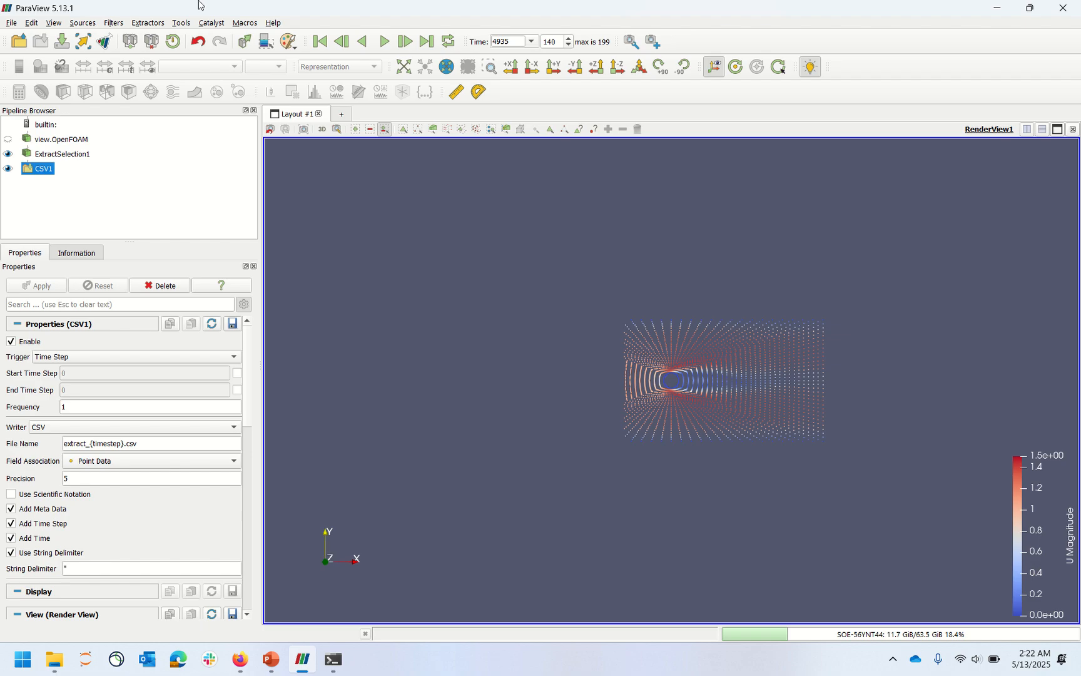
Look up the CSV extractor available for ExtractSelection1 without adding another one.
{"action": "left_click", "coordinate": [114, 23]}
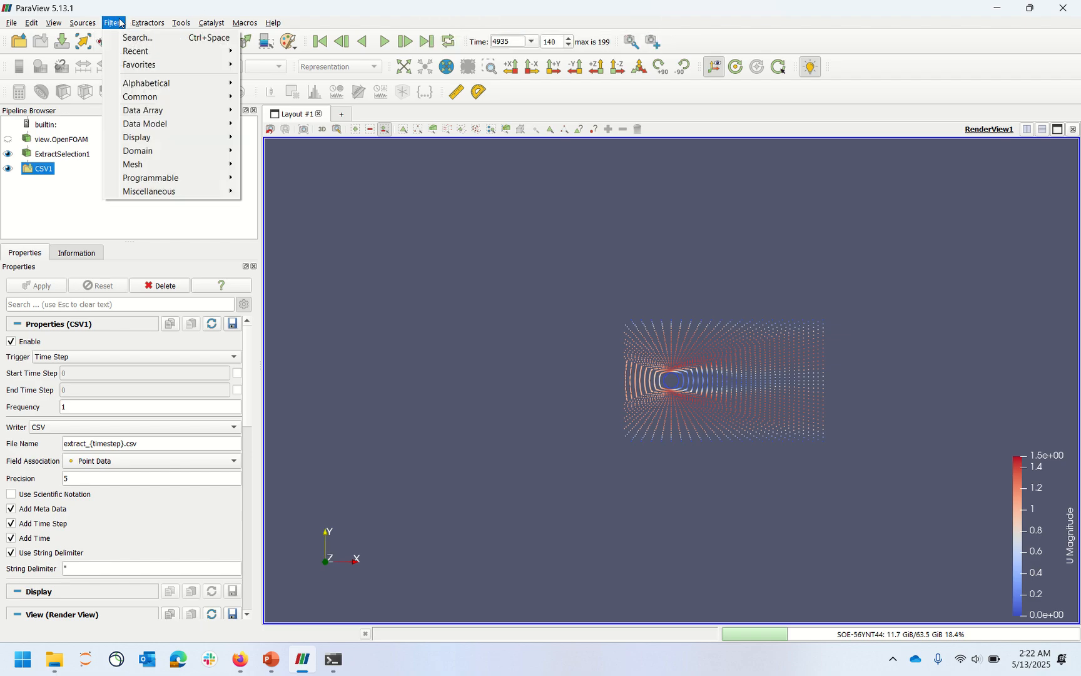
{"action": "mouse_move", "coordinate": [139, 21]}
{"action": "mouse_move", "coordinate": [159, 68]}
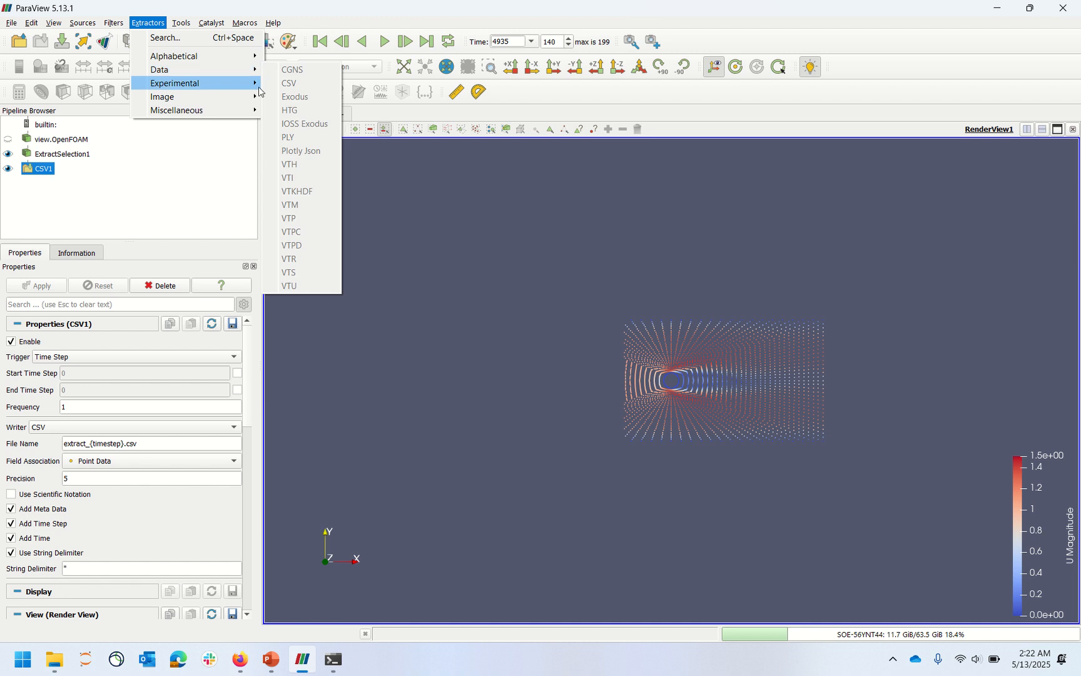
{"action": "left_click", "coordinate": [73, 164]}
{"action": "left_click", "coordinate": [73, 157]}
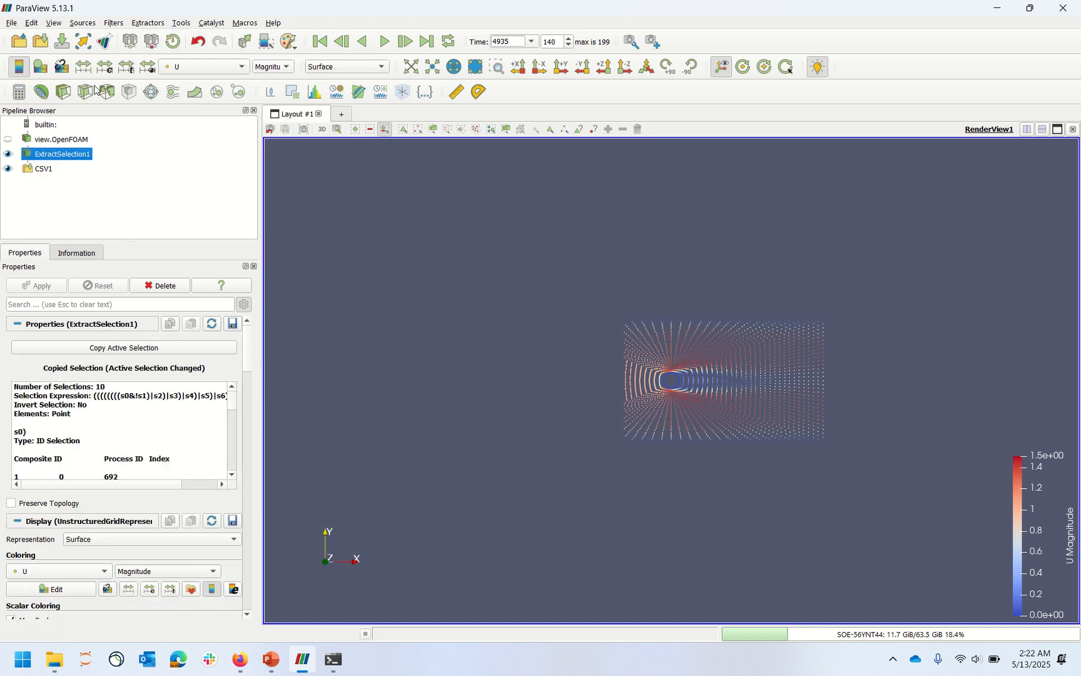
{"action": "left_click", "coordinate": [148, 23]}
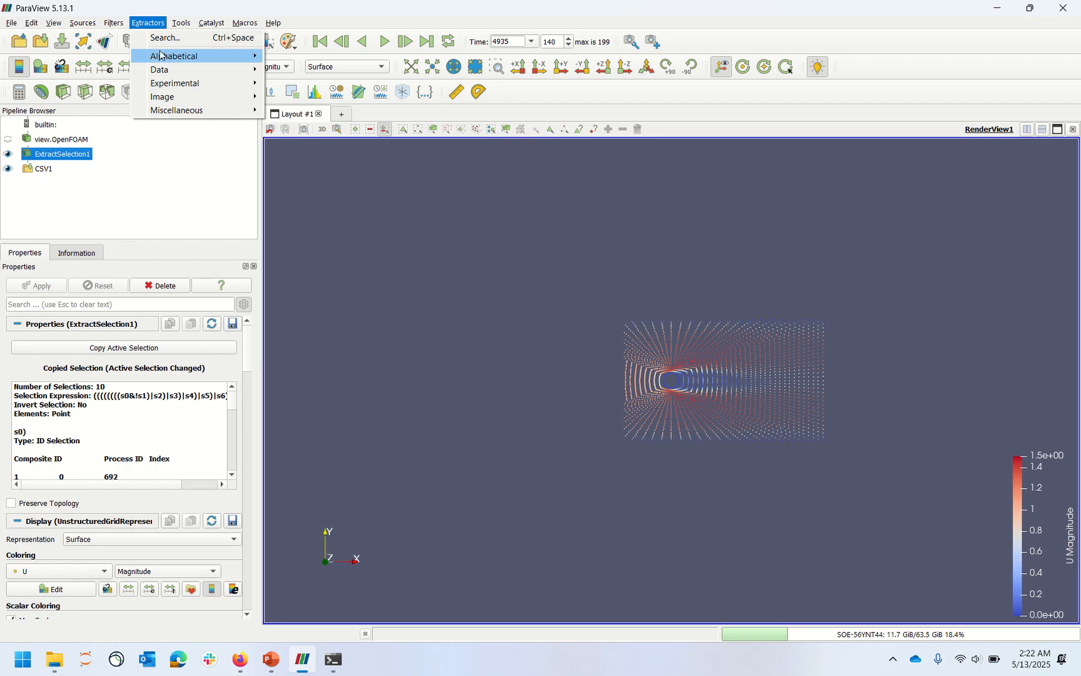
{"action": "mouse_move", "coordinate": [164, 56]}
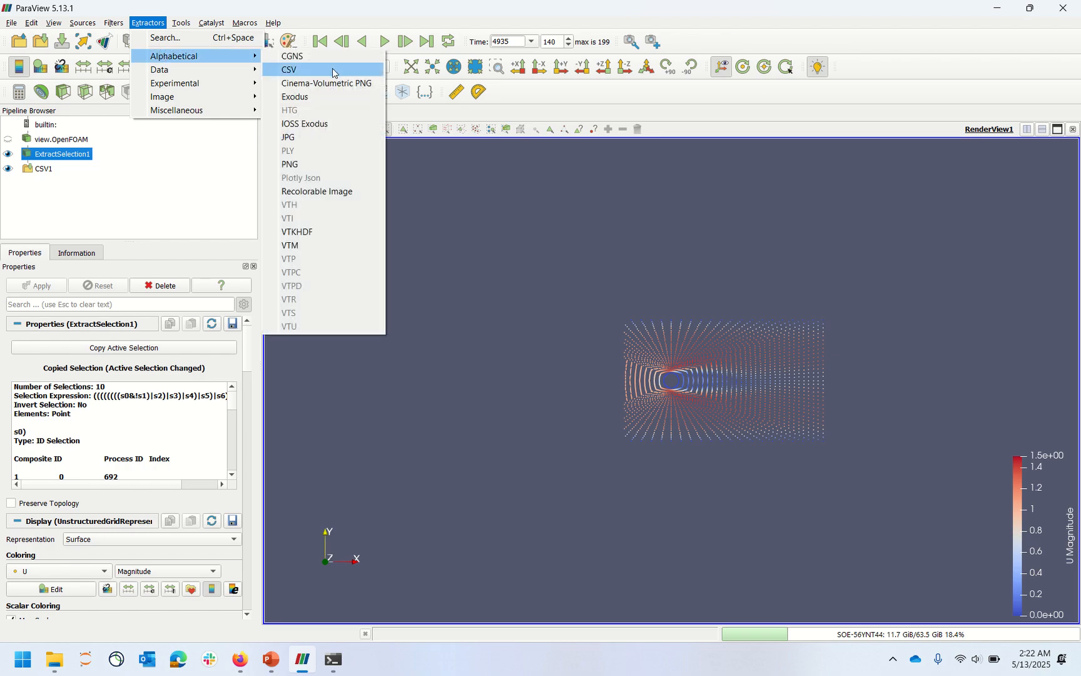
{"action": "left_click", "coordinate": [425, 186]}
Review the CSV1 extractor's properties, including its trigger, writer, file name and field association.
{"action": "left_click", "coordinate": [36, 168]}
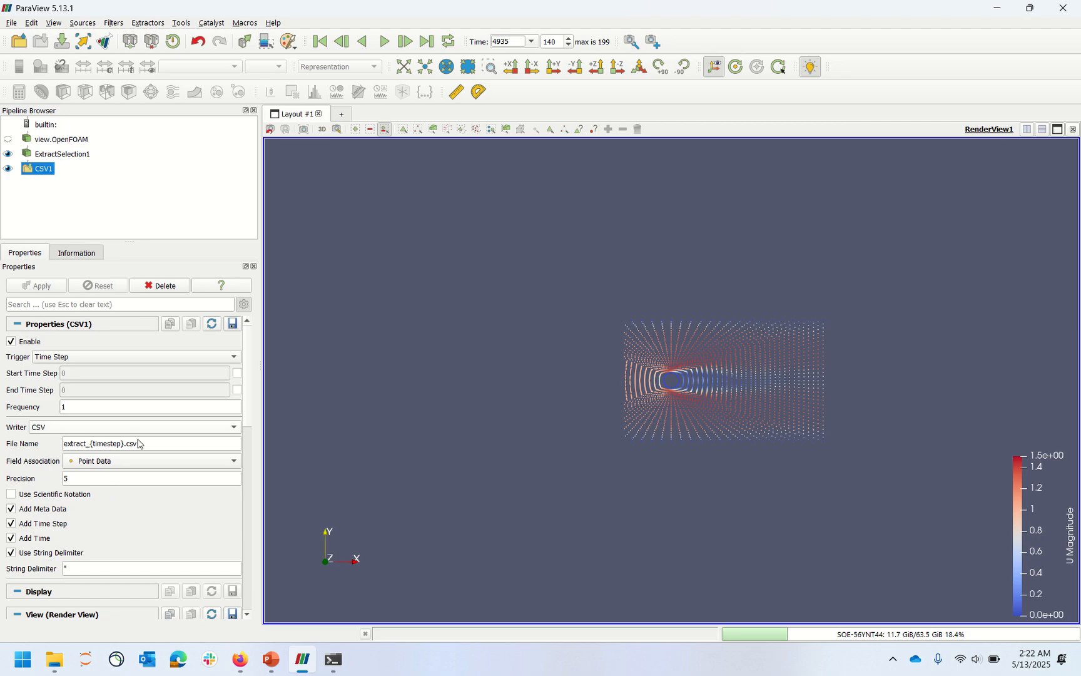
{"action": "scroll", "coordinate": [82, 552], "scroll_direction": "down", "scroll_amount": 10}
{"action": "scroll", "coordinate": [82, 551], "scroll_direction": "up", "scroll_amount": 10}
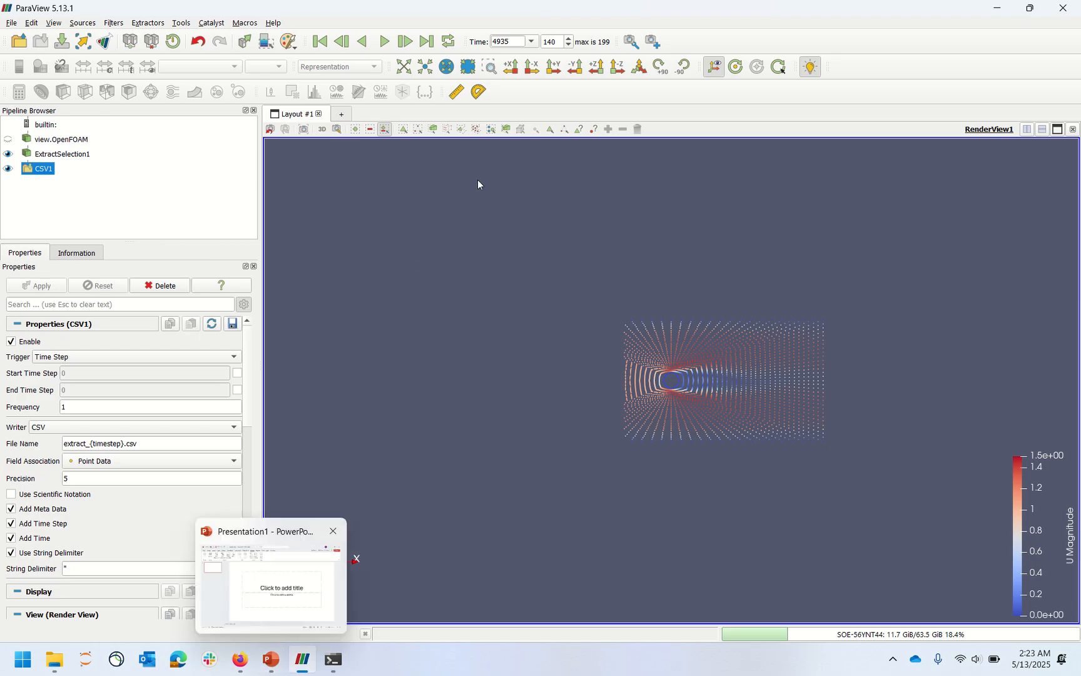
{"action": "left_click", "coordinate": [271, 662]}
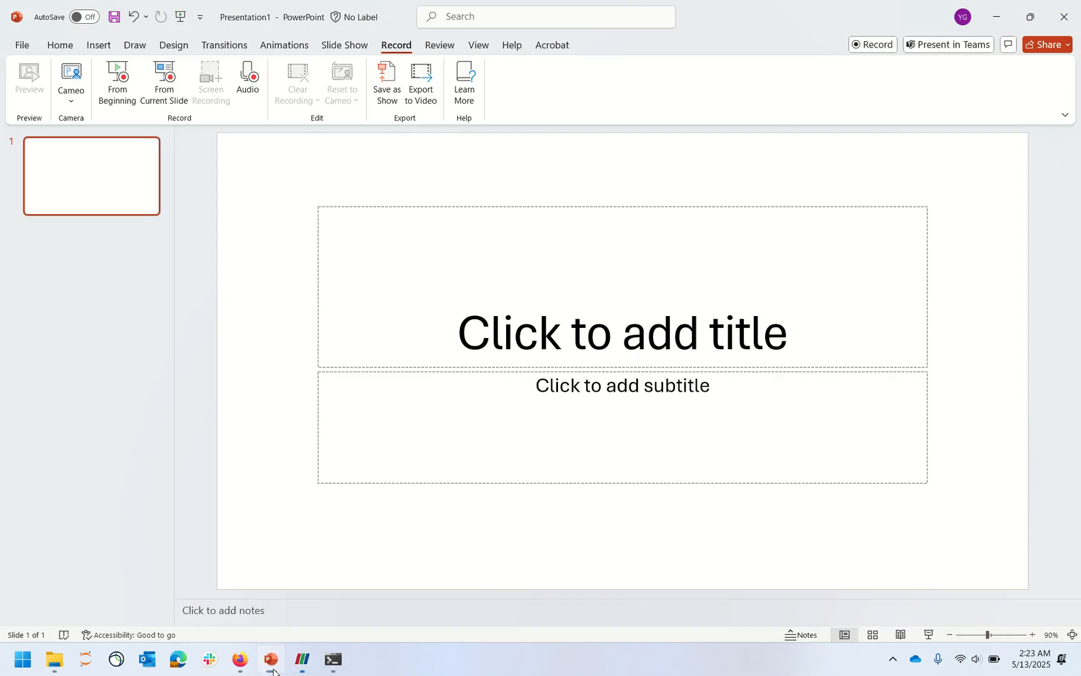
{"action": "left_click", "coordinate": [274, 668]}
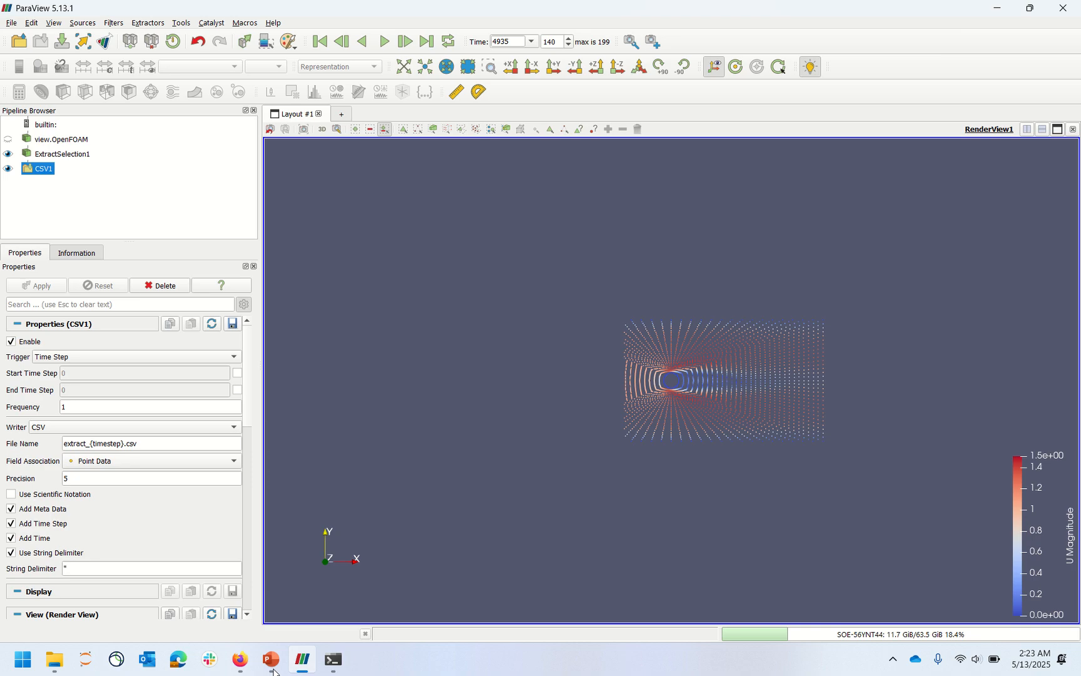
{"action": "left_click", "coordinate": [273, 667]}
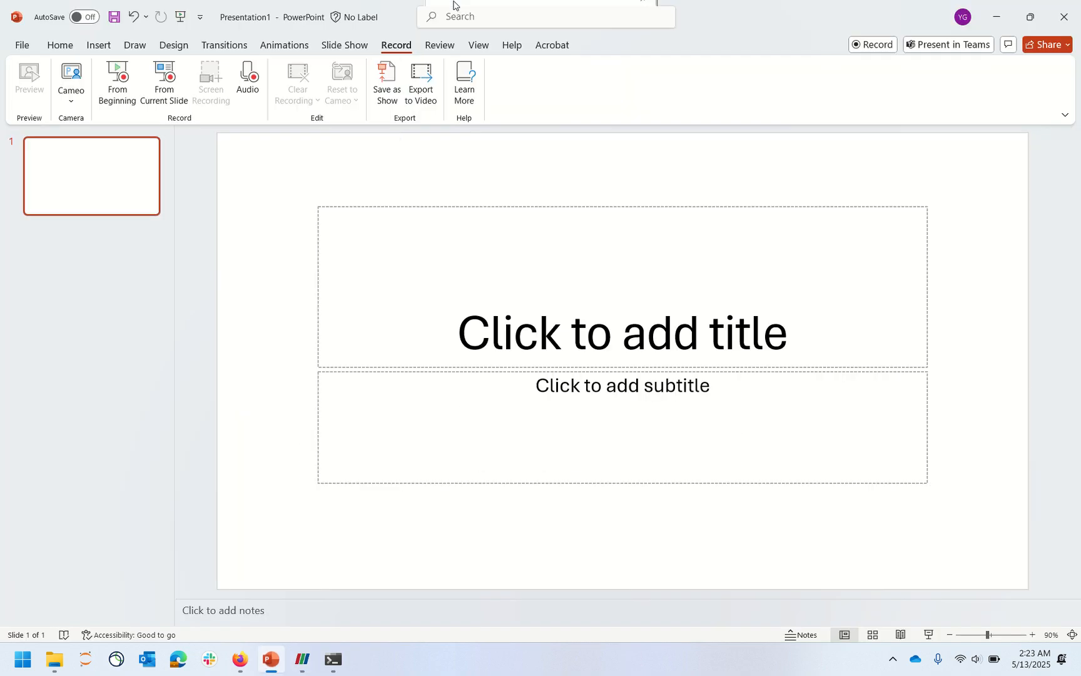